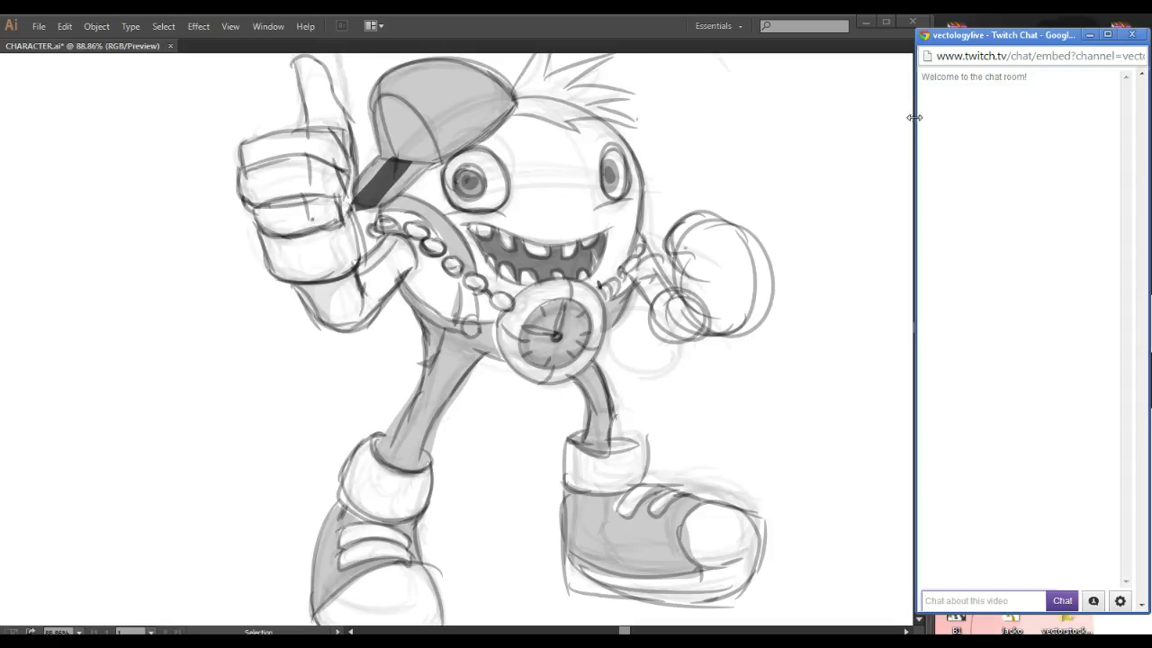
- Switch to Chrome to check the VectologyLive stream on its Twitch channel page, and return to Illustrator
{"action": "mouse_move", "coordinate": [916, 117]}
{"action": "left_mouse_down"}
{"action": "mouse_move", "coordinate": [932, 116]}
{"action": "mouse_move", "coordinate": [916, 118]}
{"action": "left_mouse_up"}
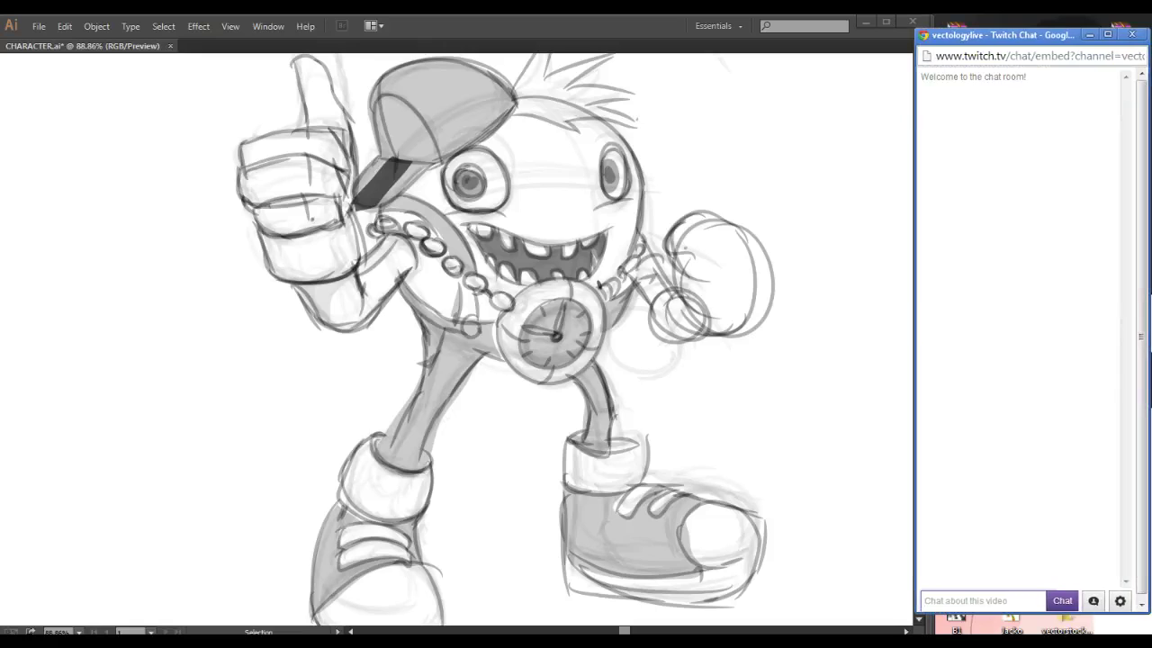
{"action": "left_click", "coordinate": [92, 640]}
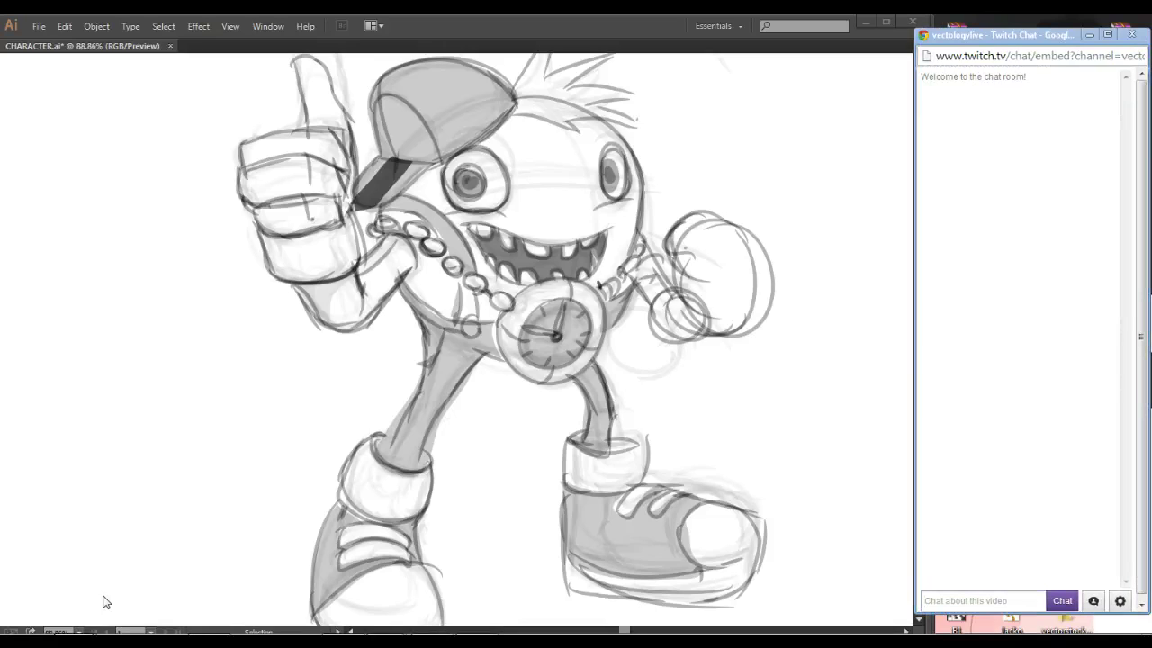
{"action": "left_click", "coordinate": [106, 640]}
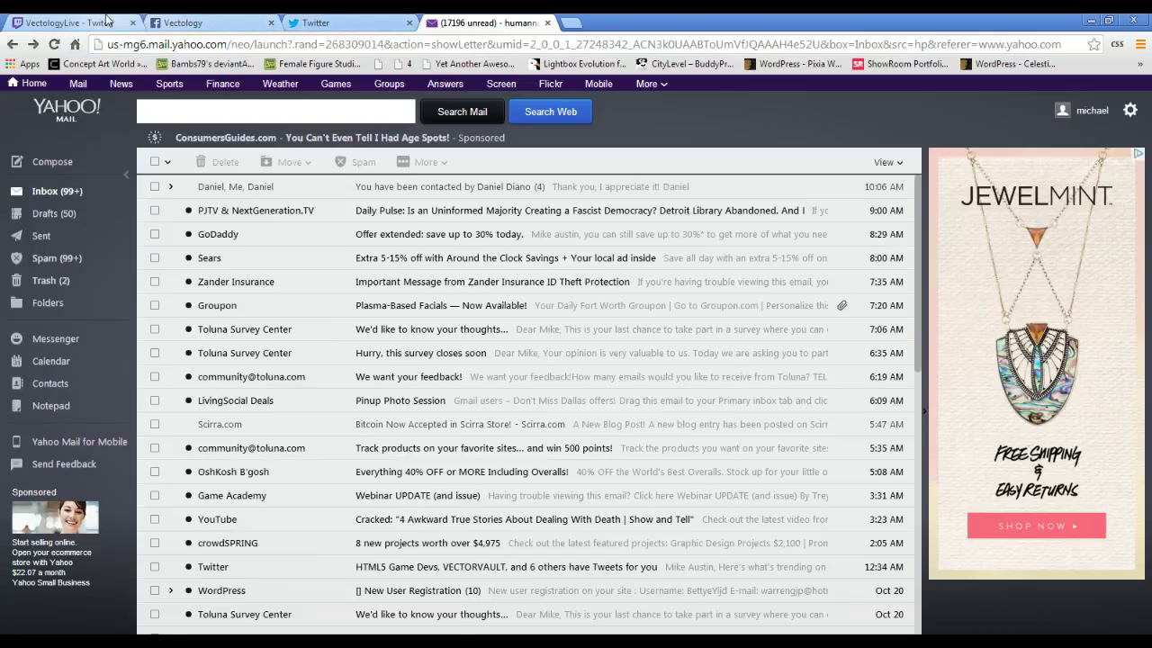
{"action": "left_click", "coordinate": [99, 23]}
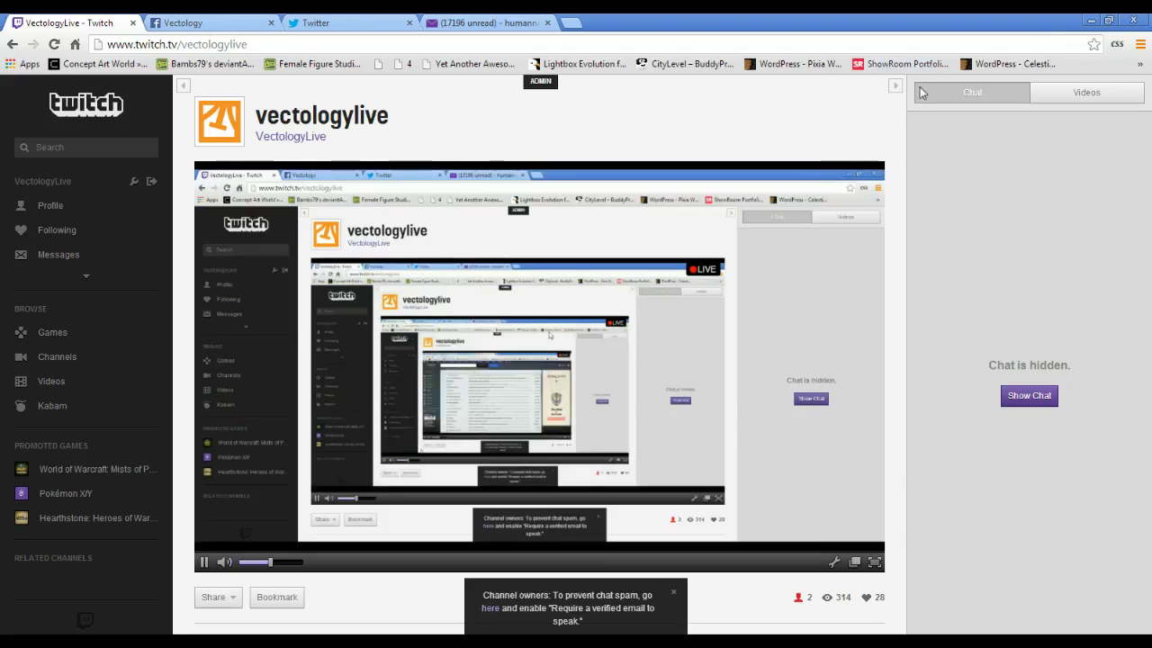
{"action": "left_click", "coordinate": [1093, 19]}
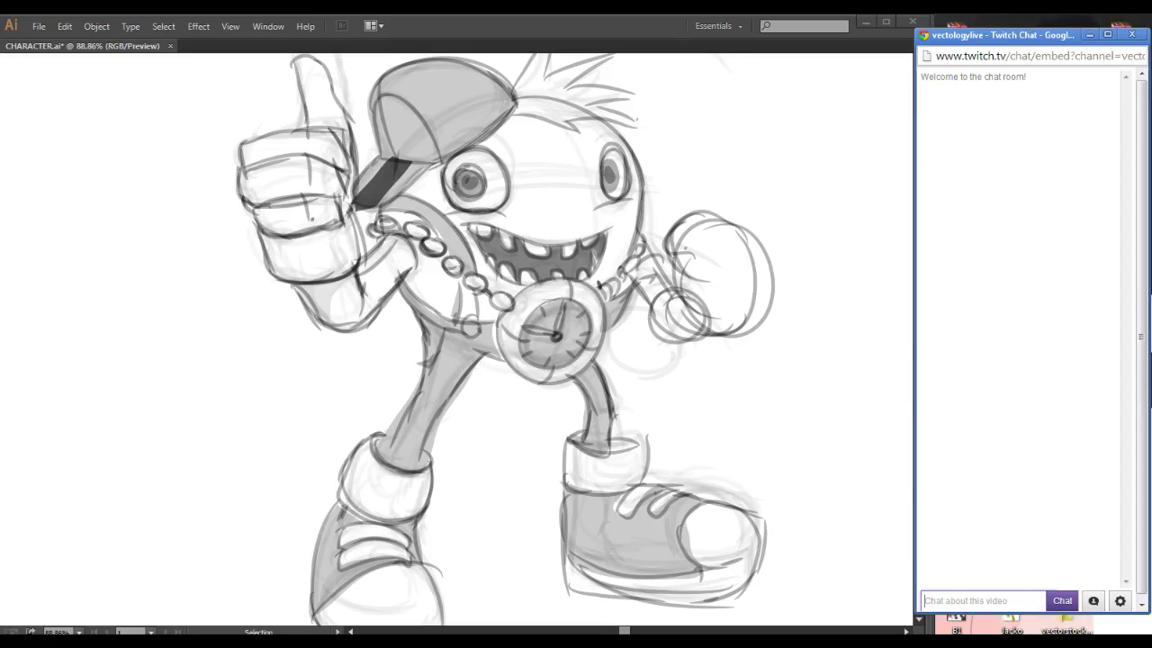
{"action": "left_click", "coordinate": [94, 642]}
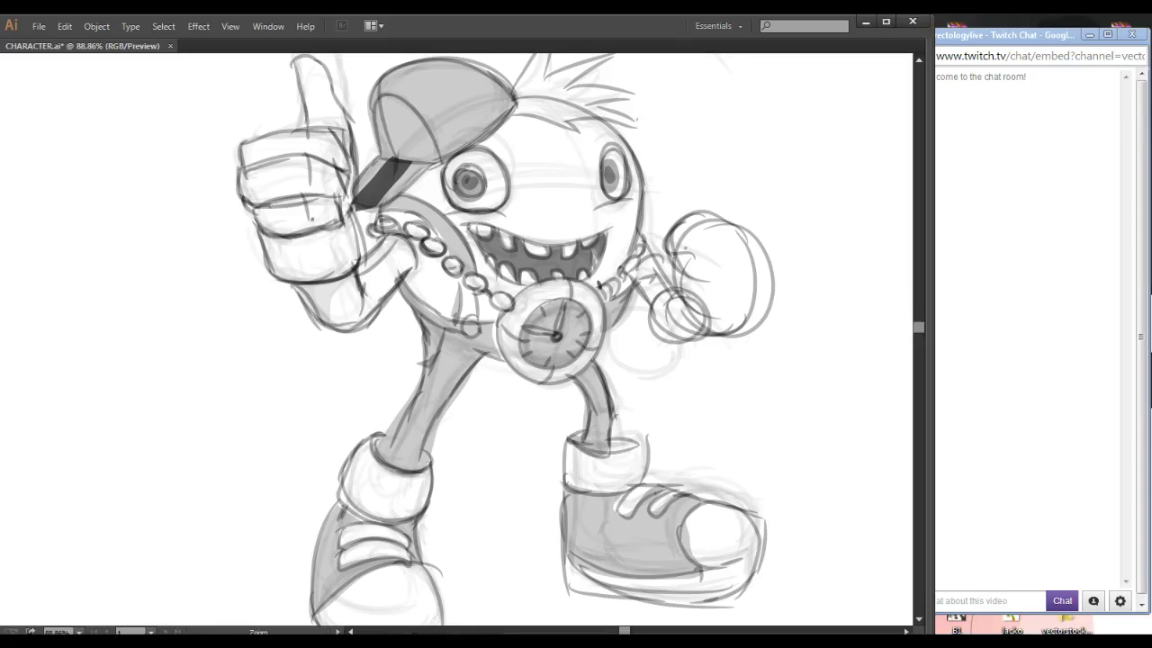
- Show the hidden panels and dock the floating Tools panel beside the canvas
{"action": "key", "text": "ctrl+minus"}
{"action": "mouse_move", "coordinate": [504, 304]}
{"action": "left_mouse_down"}
{"action": "mouse_move", "coordinate": [530, 328]}
{"action": "mouse_move", "coordinate": [527, 310]}
{"action": "mouse_move", "coordinate": [485, 311]}
{"action": "left_mouse_up"}
{"action": "key", "text": "Tab"}
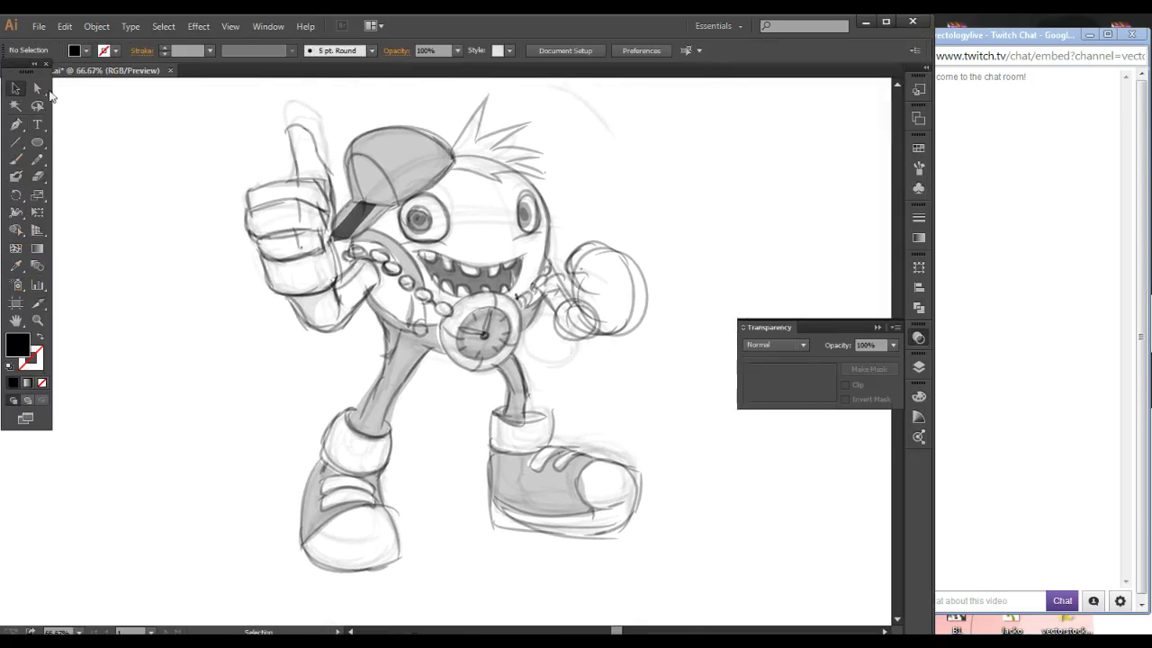
{"action": "left_click_drag", "start_coordinate": [21, 70], "coordinate": [10, 90]}
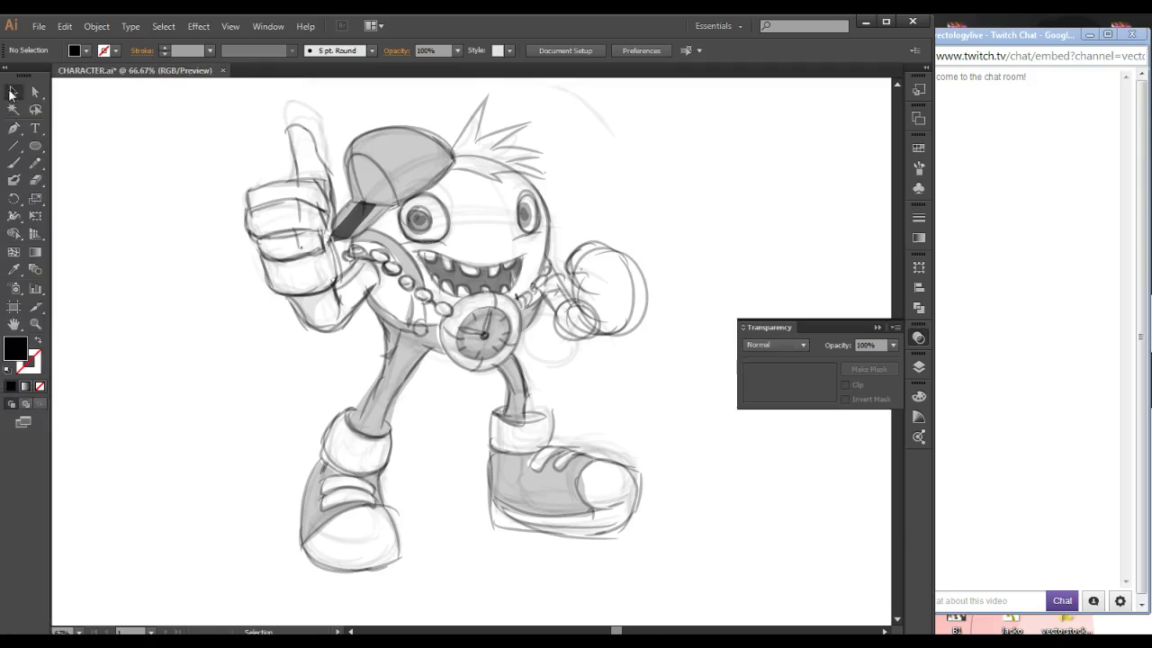
- Look at the viewer list of the Twitch chat and close it again
{"action": "left_click_drag", "start_coordinate": [1022, 303], "coordinate": [1019, 299]}
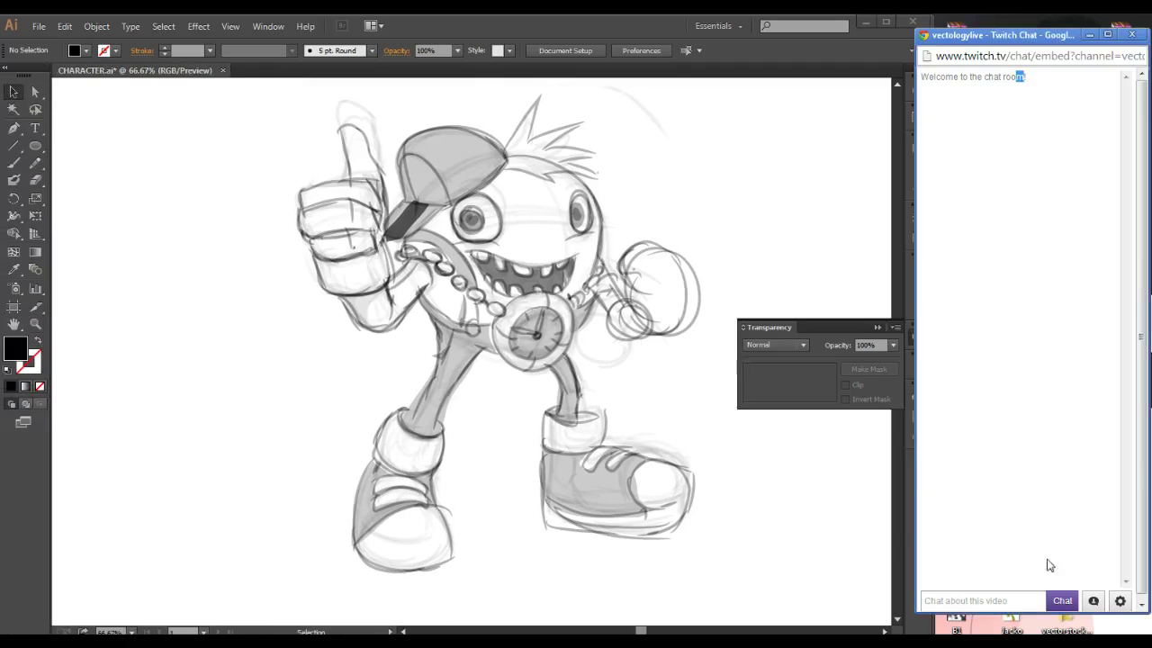
{"action": "left_click", "coordinate": [1093, 601]}
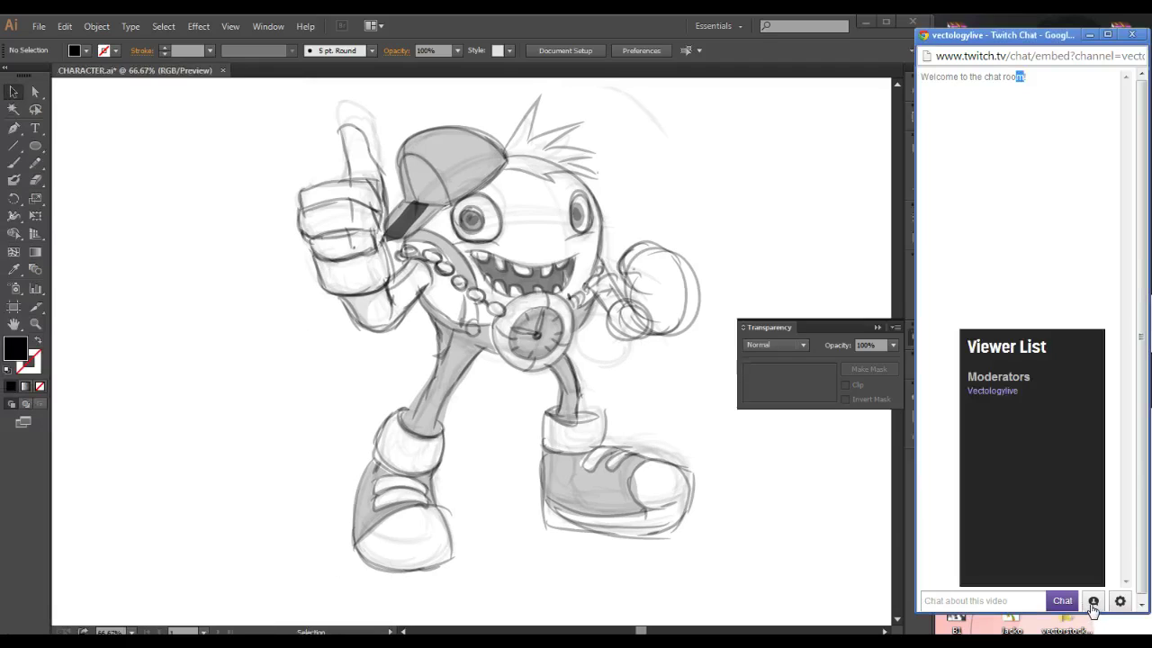
{"action": "left_click", "coordinate": [1093, 603]}
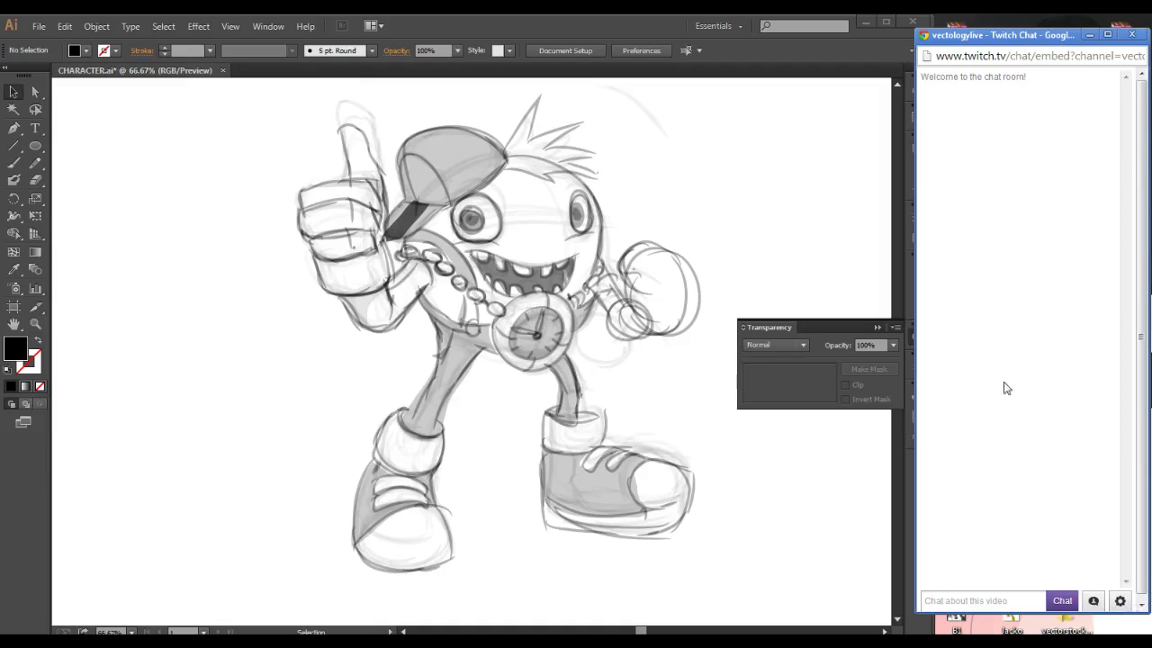
- Post the messages "Hello!" and "How's everyone" in the Twitch chat and return to the Illustrator drawing
{"action": "left_click", "coordinate": [1005, 601]}
{"action": "type", "text": "ge"}
{"action": "key", "text": "BackSpace"}
{"action": "key", "text": "BackSpace"}
{"action": "type", "text": "Hello"}
{"action": "key", "text": "Return"}
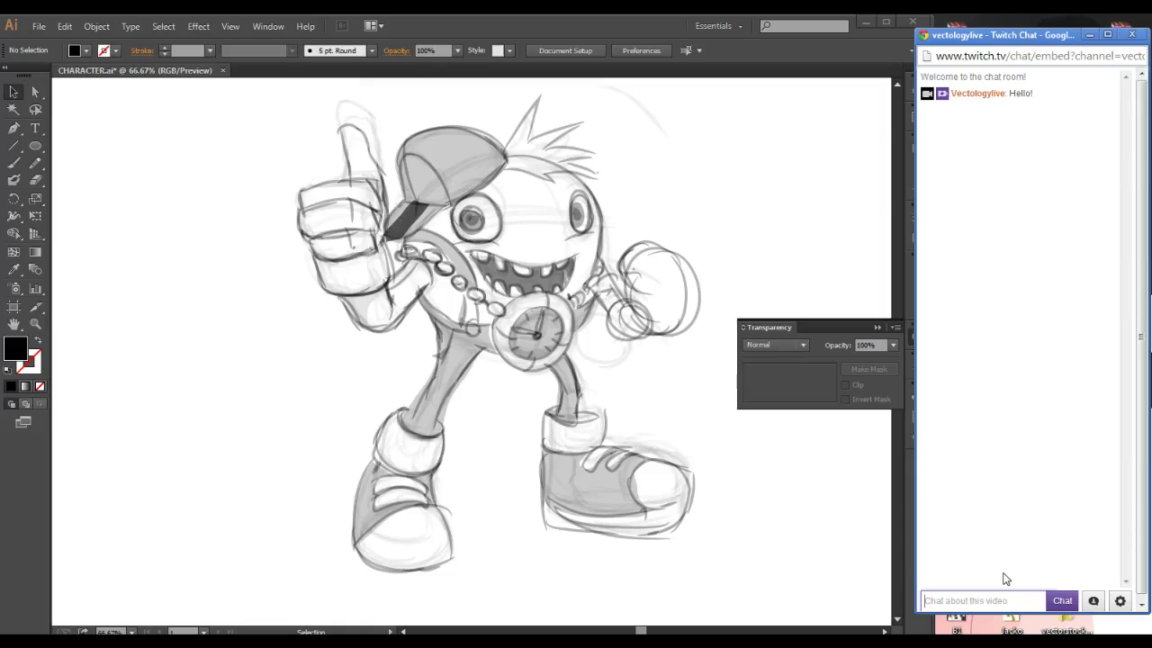
{"action": "type", "text": "How's everyone"}
{"action": "key", "text": "Return"}
{"action": "left_click", "coordinate": [729, 315]}
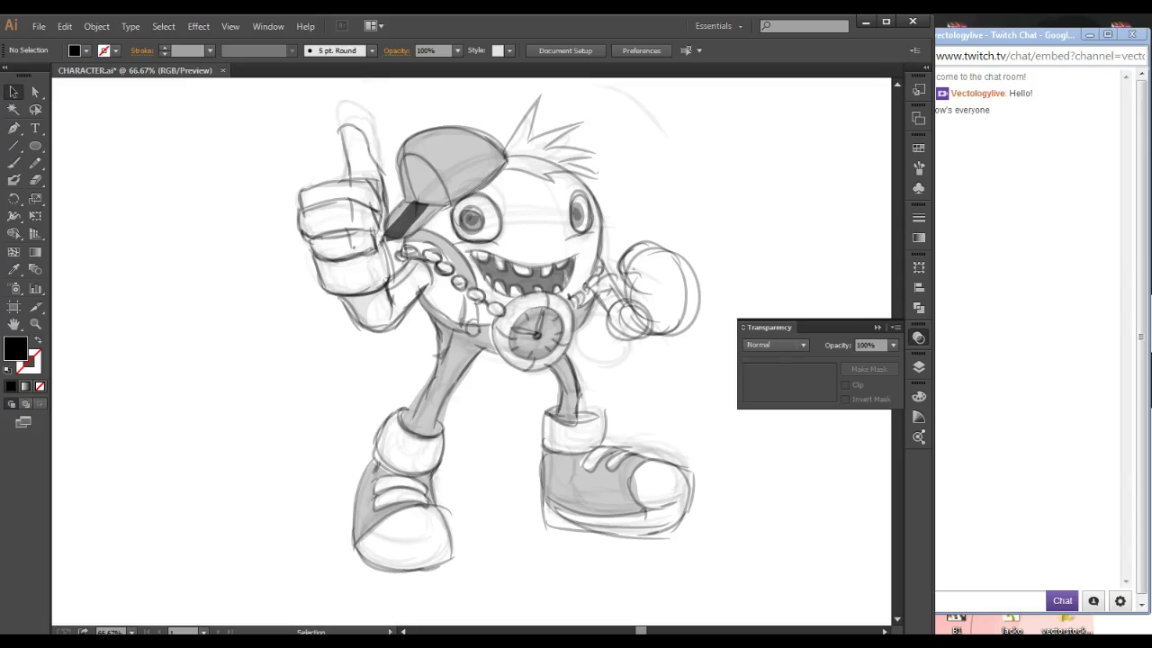
- Select the inked character drawing, toggle the visibility of Layer 2 and make that layer active
{"action": "left_click_drag", "start_coordinate": [576, 306], "coordinate": [510, 294]}
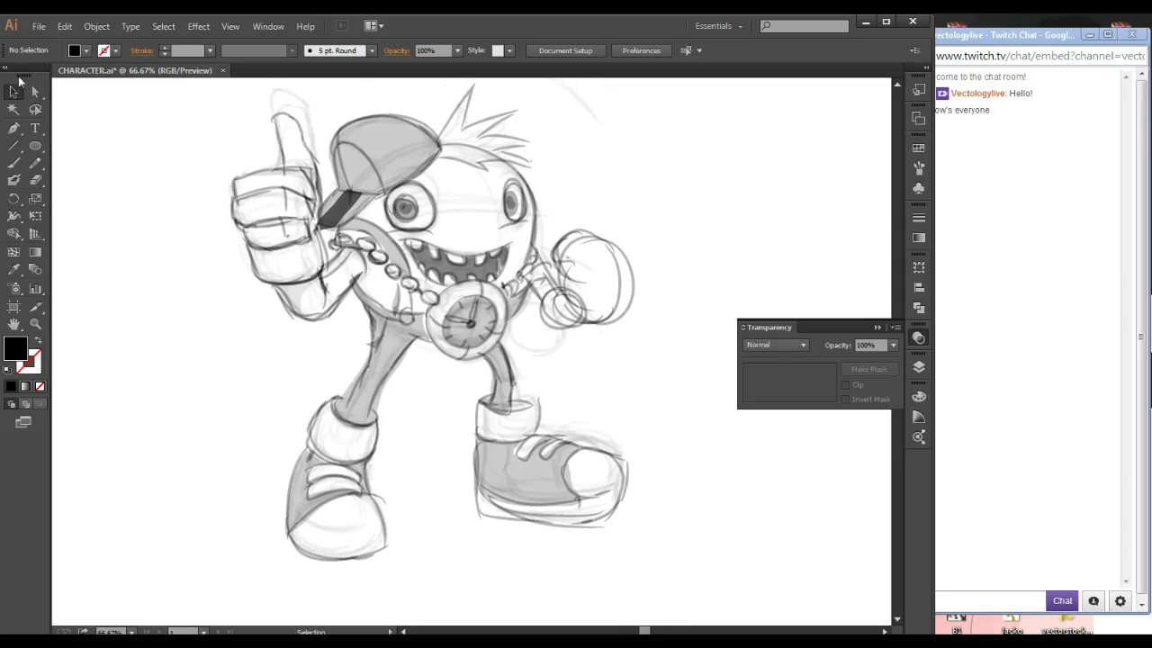
{"action": "left_click", "coordinate": [467, 301], "text": "ctrl+alt"}
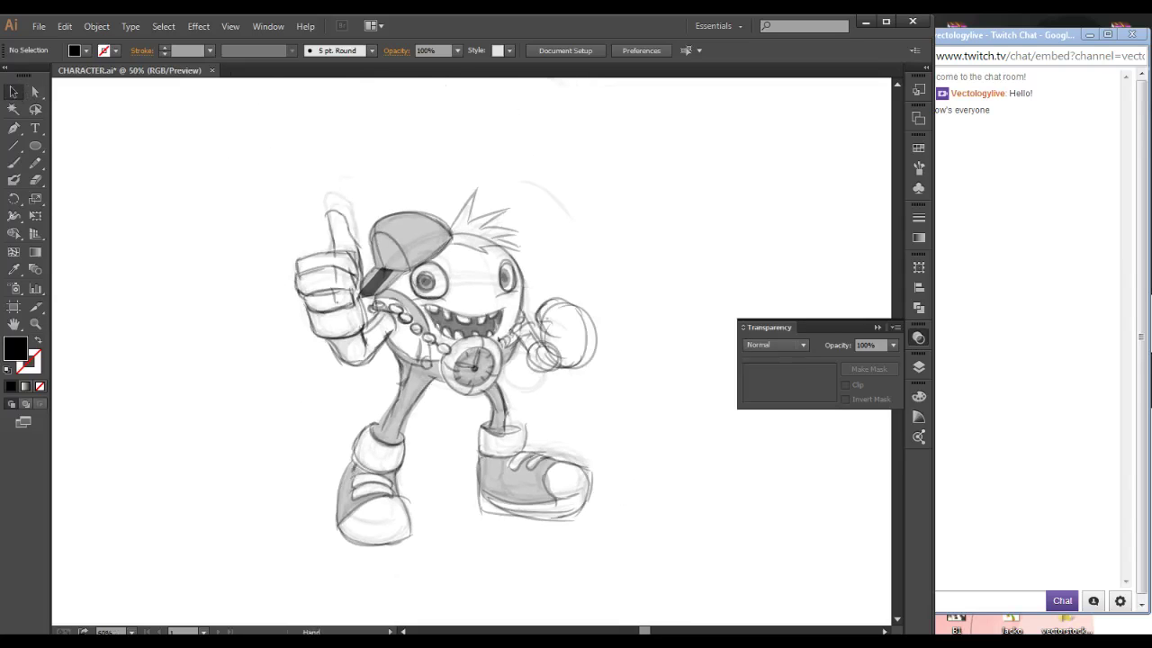
{"action": "left_click_drag", "start_coordinate": [405, 318], "coordinate": [336, 252]}
{"action": "left_click_drag", "start_coordinate": [451, 260], "coordinate": [467, 301]}
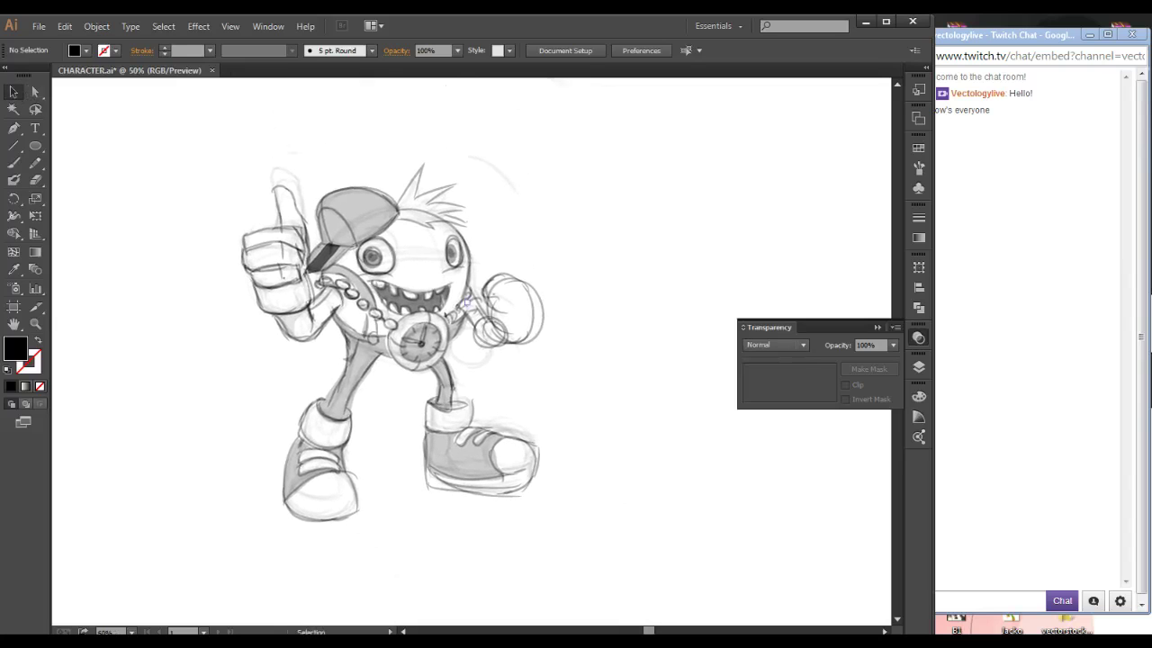
{"action": "left_click_drag", "start_coordinate": [646, 141], "coordinate": [216, 556]}
{"action": "left_click", "coordinate": [919, 367]}
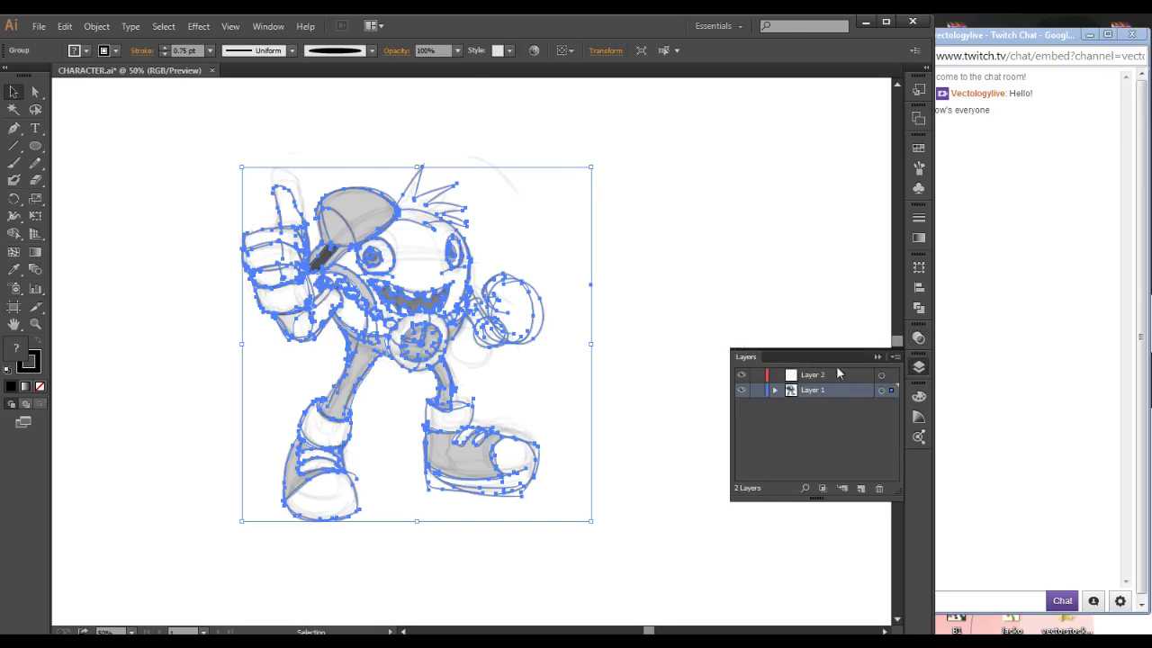
{"action": "left_click", "coordinate": [742, 375]}
{"action": "left_click", "coordinate": [741, 374]}
{"action": "left_click", "coordinate": [821, 376]}
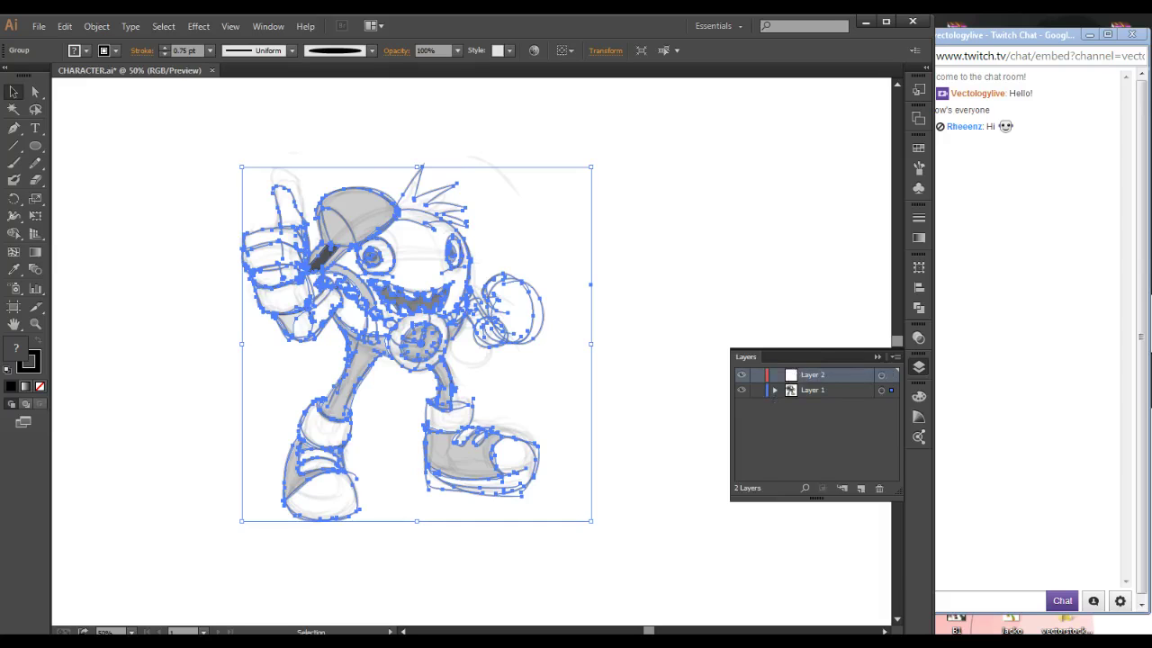
- Nudge the inked drawing four steps right and three steps up off the rough sketch, and delete Layer 2
{"action": "left_click_drag", "start_coordinate": [301, 327], "coordinate": [284, 308]}
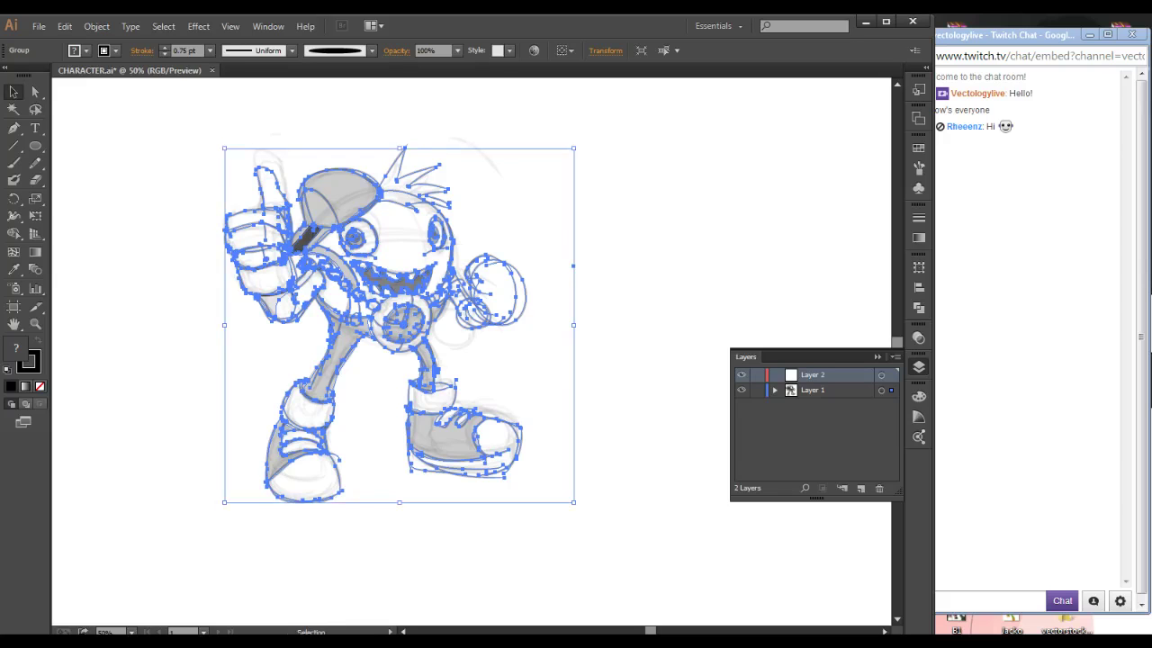
{"action": "key", "text": "shift+Right"}
{"action": "key", "text": "shift+Right"}
{"action": "key", "text": "shift+Right"}
{"action": "key", "text": "shift+Right"}
{"action": "key", "text": "shift+Up"}
{"action": "key", "text": "shift+Up"}
{"action": "key", "text": "shift+Up"}
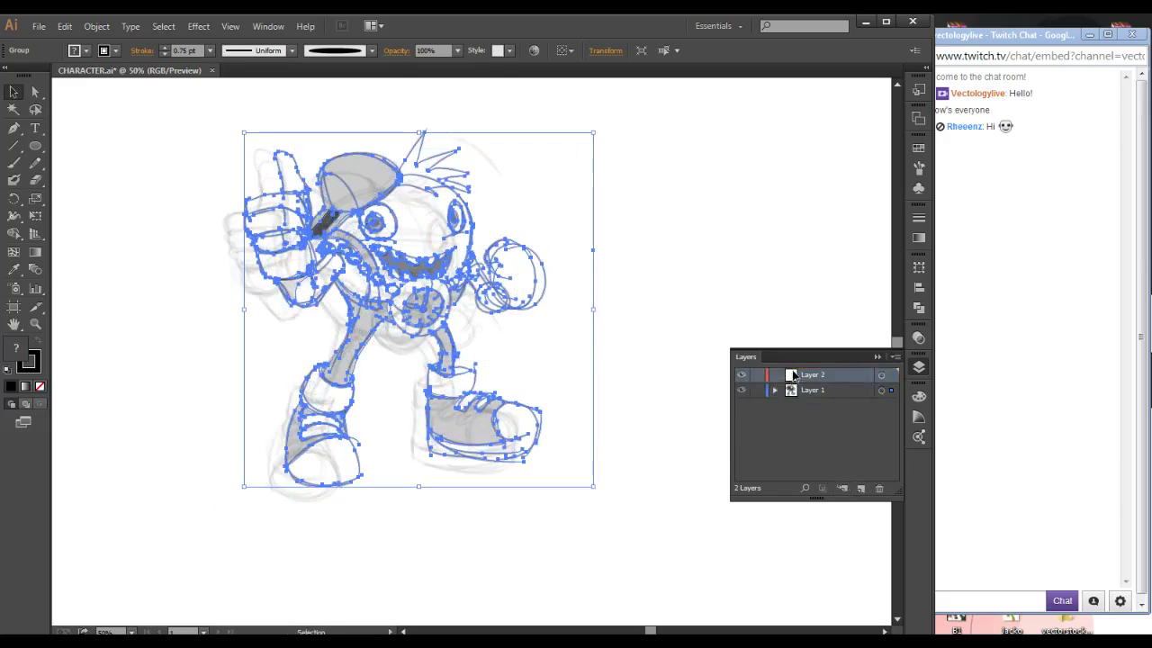
{"action": "left_click", "coordinate": [880, 488]}
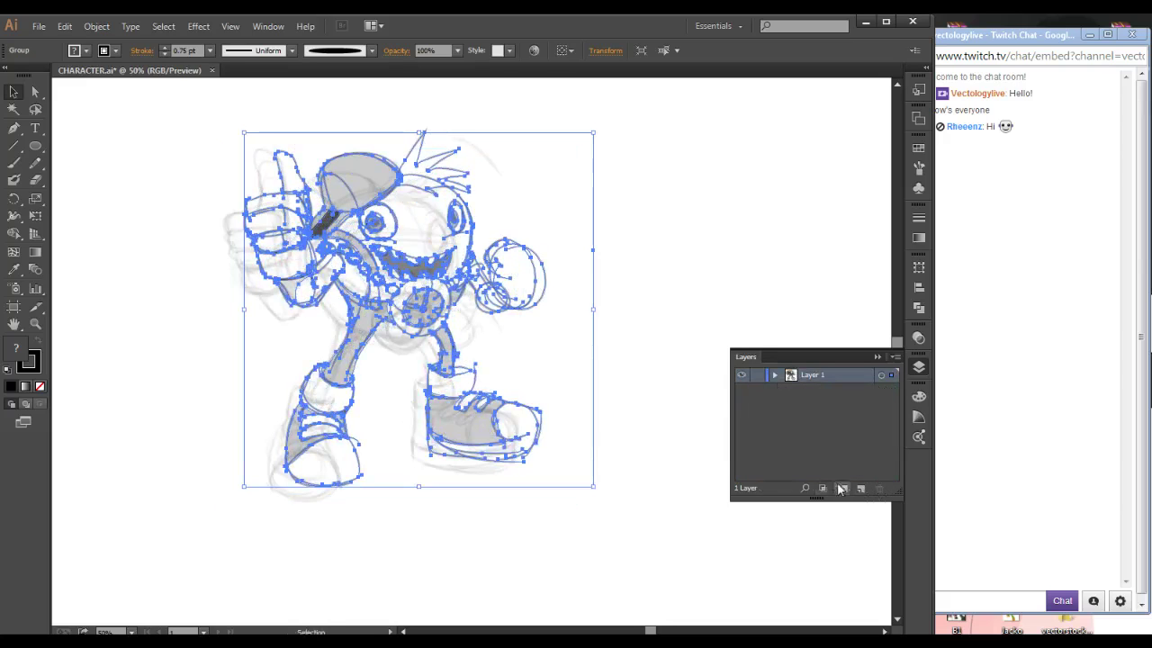
- Move the inked character drawing clear of the rough sketch so they stand side by side, and deselect it
{"action": "left_click_drag", "start_coordinate": [432, 301], "coordinate": [635, 349]}
{"action": "left_click", "coordinate": [585, 432]}
{"action": "left_click_drag", "start_coordinate": [585, 432], "coordinate": [696, 376]}
- Unlock all locked artwork so the faint rough sketch can be edited
{"action": "left_click_drag", "start_coordinate": [232, 170], "coordinate": [475, 366]}
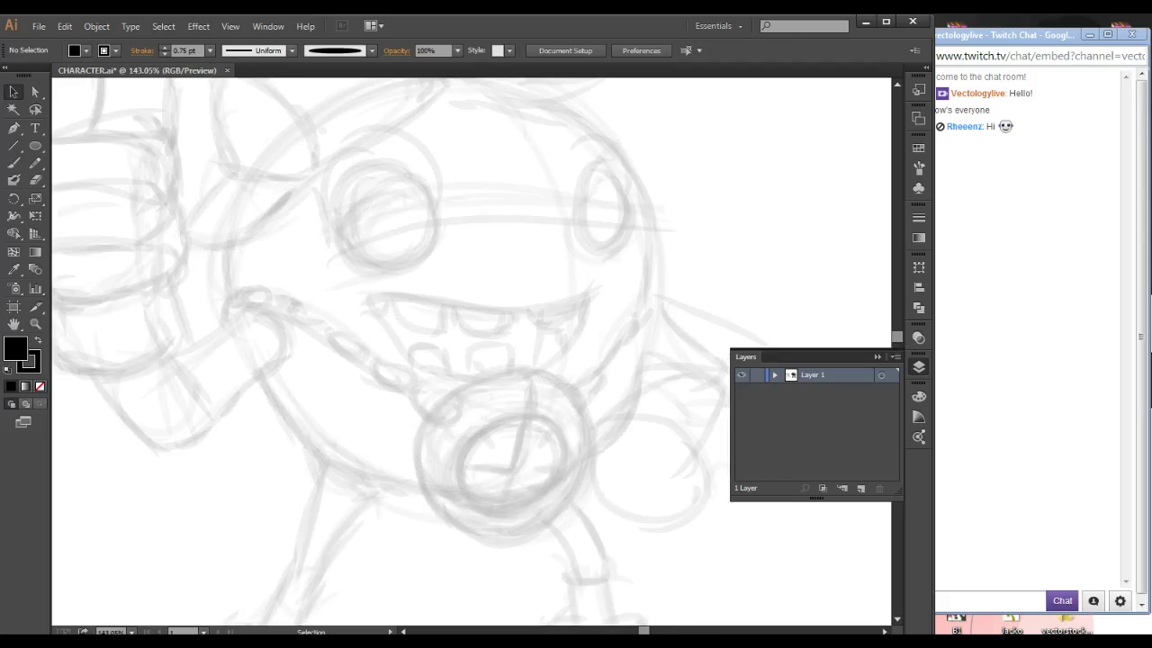
{"action": "left_click", "coordinate": [96, 26]}
{"action": "left_click", "coordinate": [121, 133]}
{"action": "left_click", "coordinate": [463, 329], "text": "ctrl+alt"}
{"action": "left_click", "coordinate": [463, 329], "text": "ctrl+alt"}
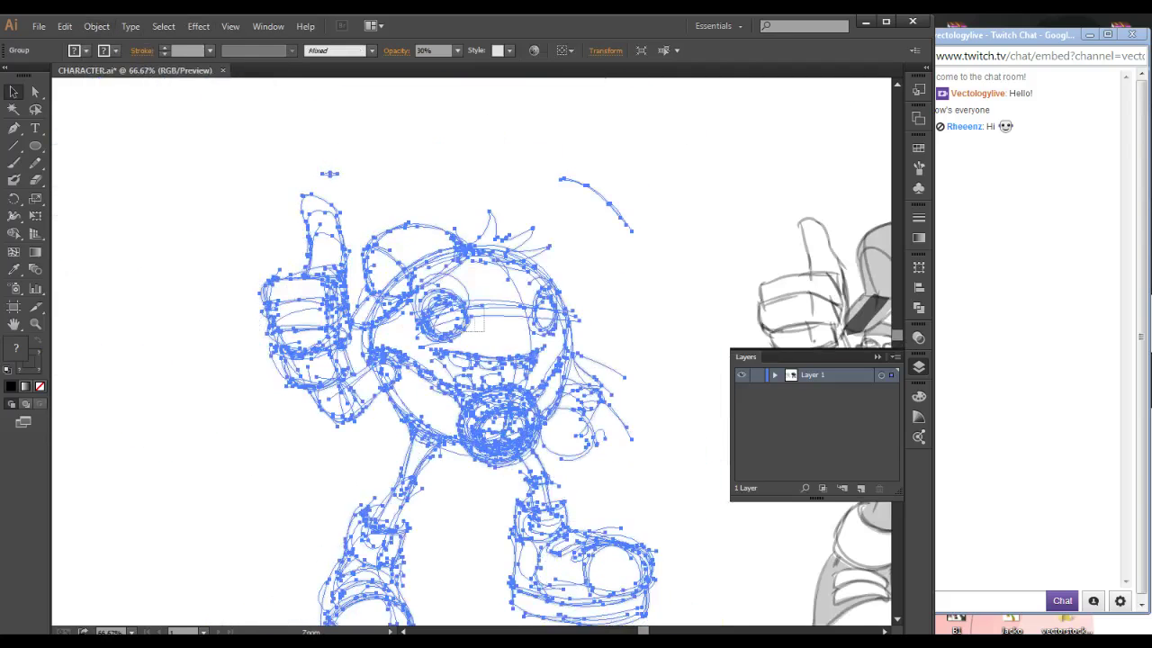
- Set the opacity of the rough sketch group to 100% and deselect it
{"action": "left_click_drag", "start_coordinate": [464, 332], "coordinate": [661, 234]}
{"action": "left_click", "coordinate": [514, 406]}
{"action": "left_click", "coordinate": [514, 406], "text": "ctrl+alt"}
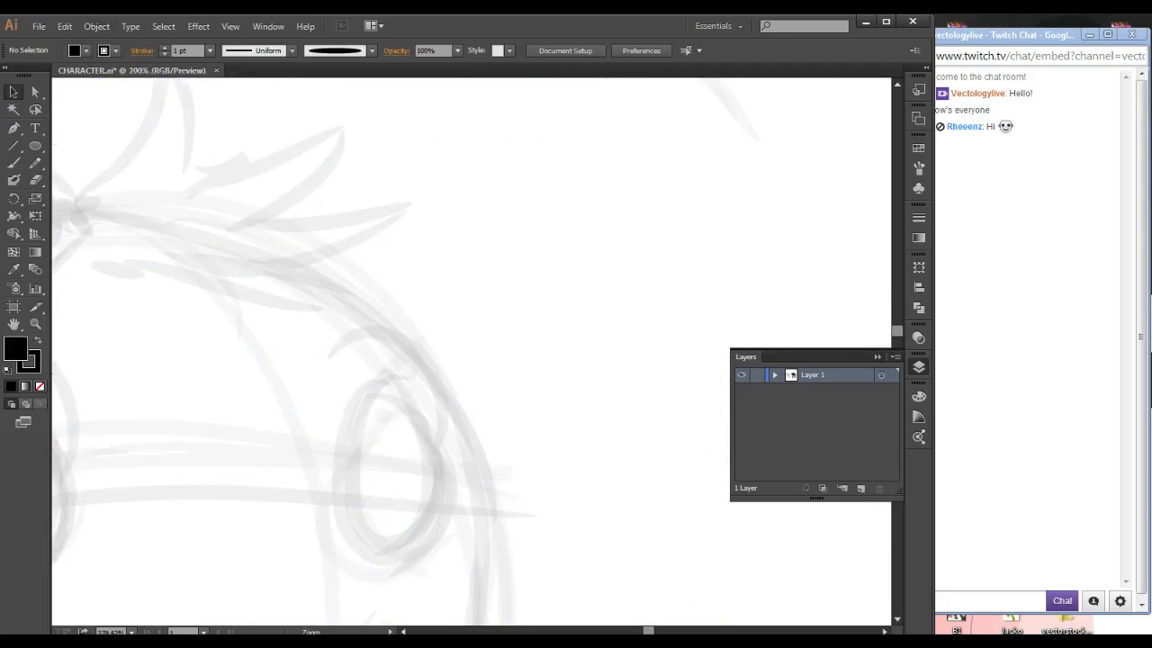
{"action": "left_click", "coordinate": [513, 406], "text": "ctrl+alt"}
{"action": "left_click", "coordinate": [514, 406], "text": "ctrl+alt"}
{"action": "left_click", "coordinate": [514, 406], "text": "ctrl+alt"}
{"action": "left_click", "coordinate": [496, 405], "text": "ctrl+alt"}
{"action": "left_click_drag", "start_coordinate": [497, 405], "coordinate": [538, 397]}
{"action": "mouse_move", "coordinate": [144, 139]}
{"action": "left_mouse_down"}
{"action": "mouse_move", "coordinate": [442, 391]}
{"action": "mouse_move", "coordinate": [572, 528]}
{"action": "left_mouse_up"}
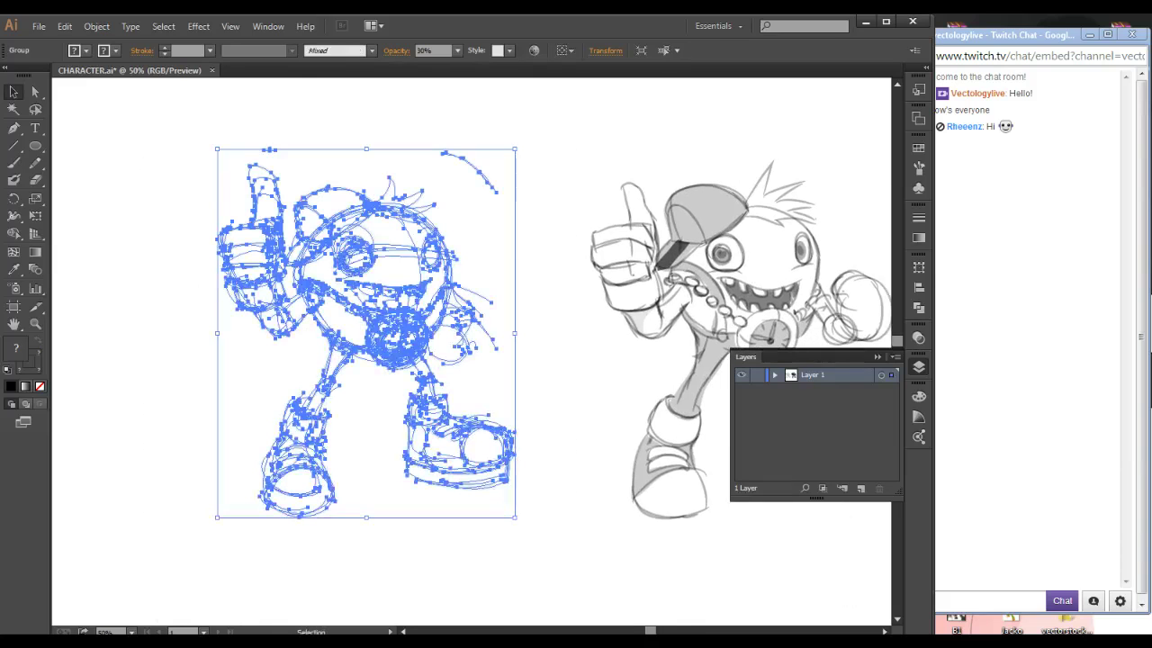
{"action": "left_click", "coordinate": [457, 50]}
{"action": "left_click", "coordinate": [477, 225]}
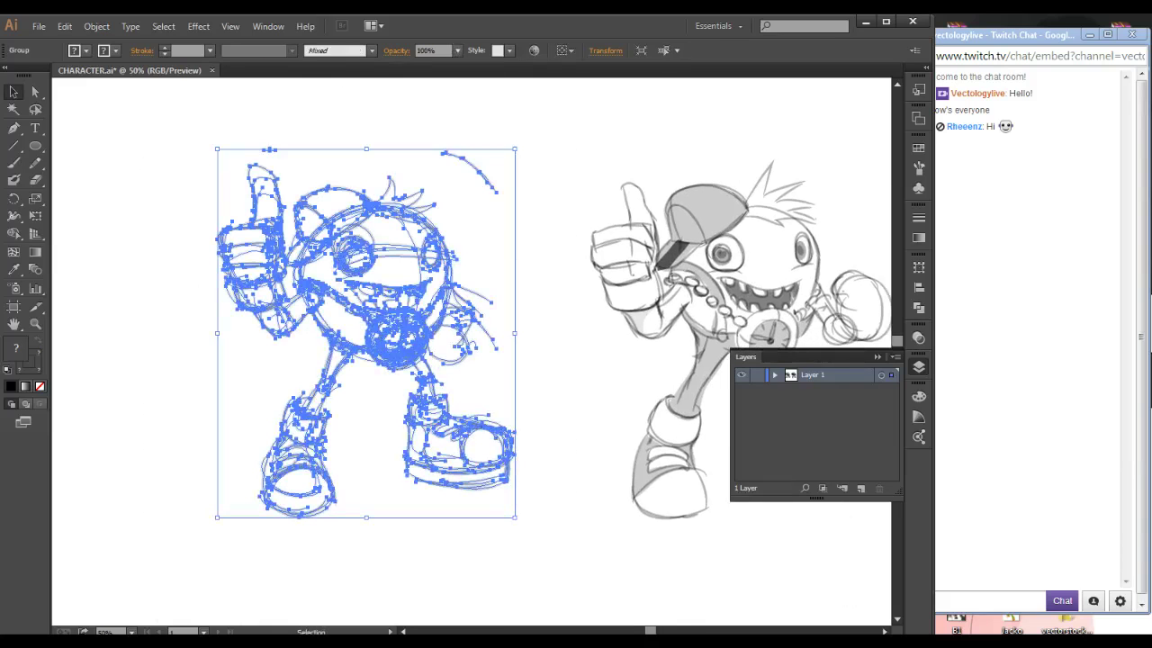
{"action": "key", "text": "ctrl+shift+a"}
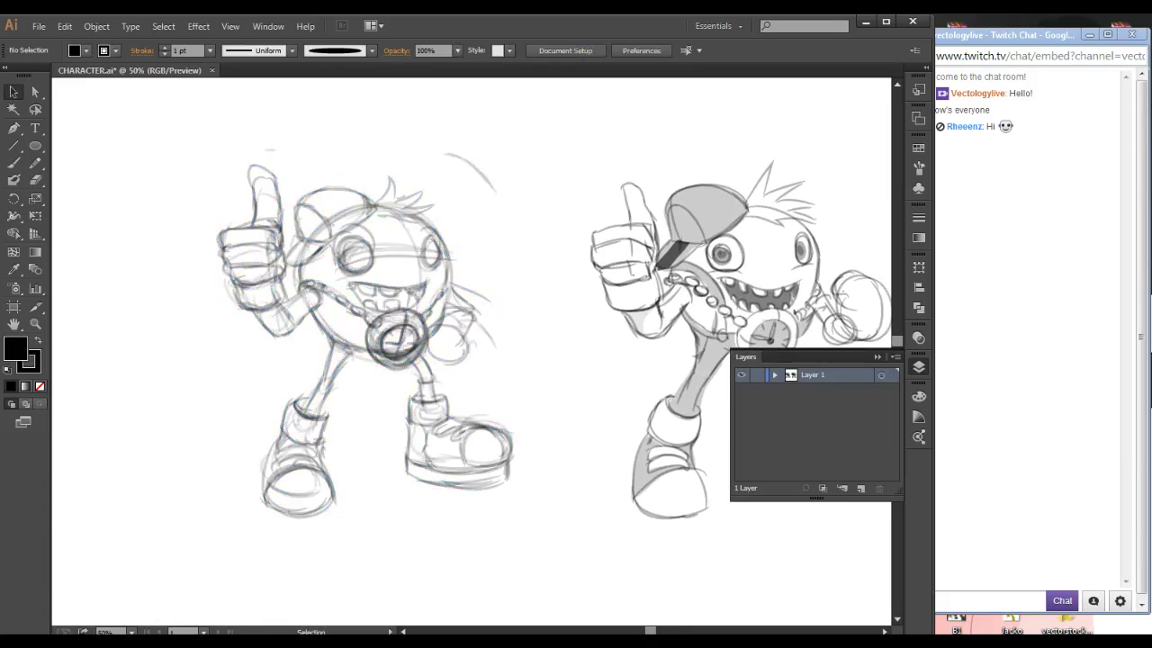
- Compare the rough sketch with the inked character drawing, both up close and side by side
{"action": "left_click_drag", "start_coordinate": [558, 360], "coordinate": [435, 314]}
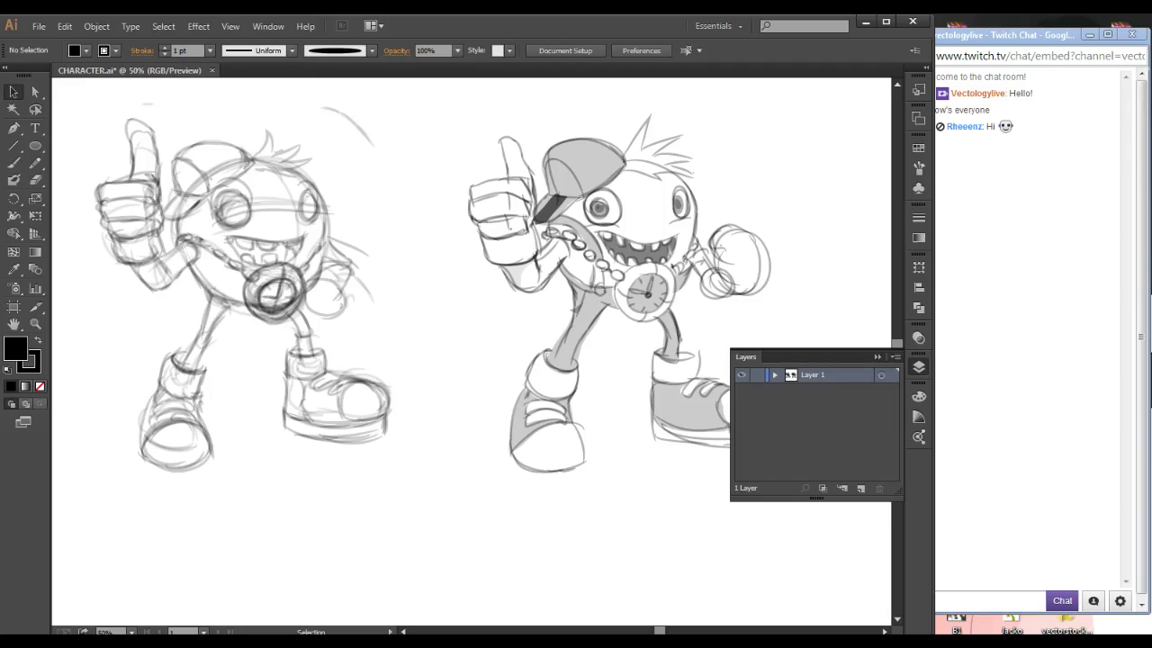
{"action": "left_click_drag", "start_coordinate": [596, 270], "coordinate": [593, 268]}
{"action": "key", "text": "ctrl+z"}
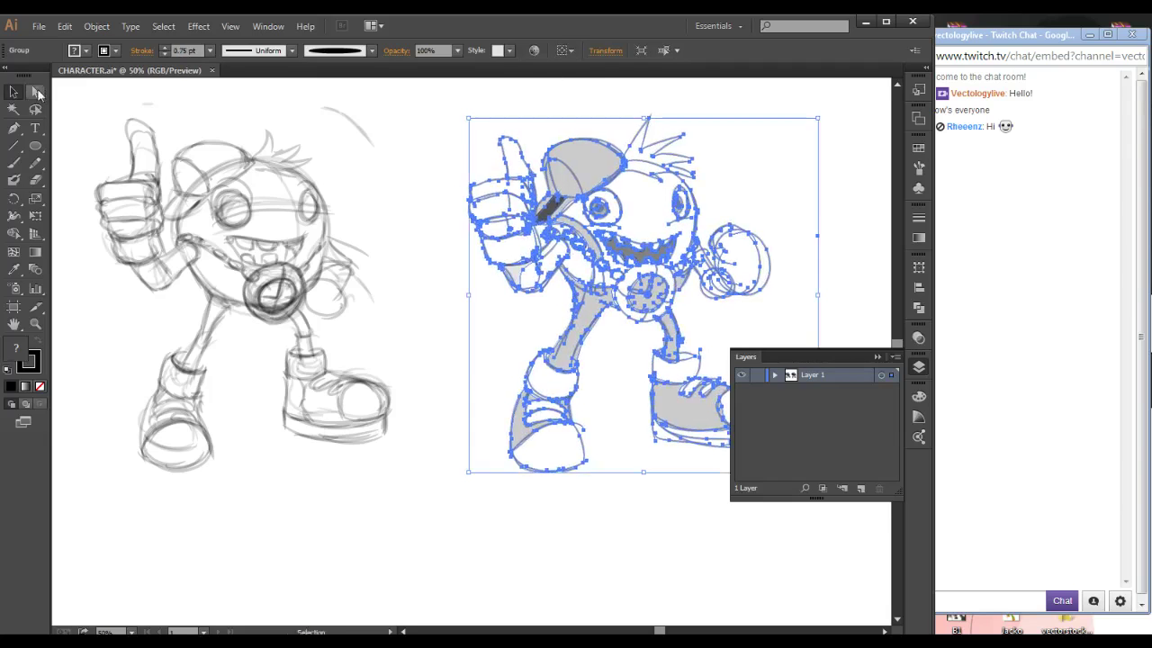
{"action": "key", "text": "ctrl+shift+a"}
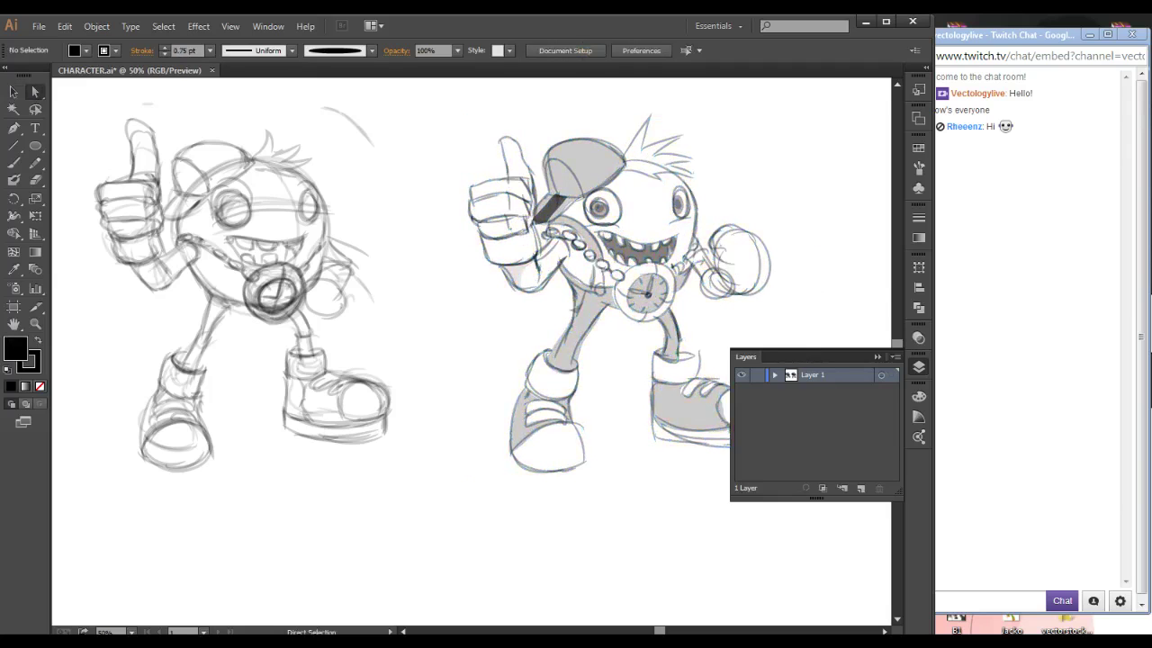
{"action": "left_click_drag", "start_coordinate": [647, 360], "coordinate": [577, 338]}
{"action": "left_click", "coordinate": [580, 334], "text": "ctrl"}
{"action": "left_click_drag", "start_coordinate": [435, 366], "coordinate": [457, 433]}
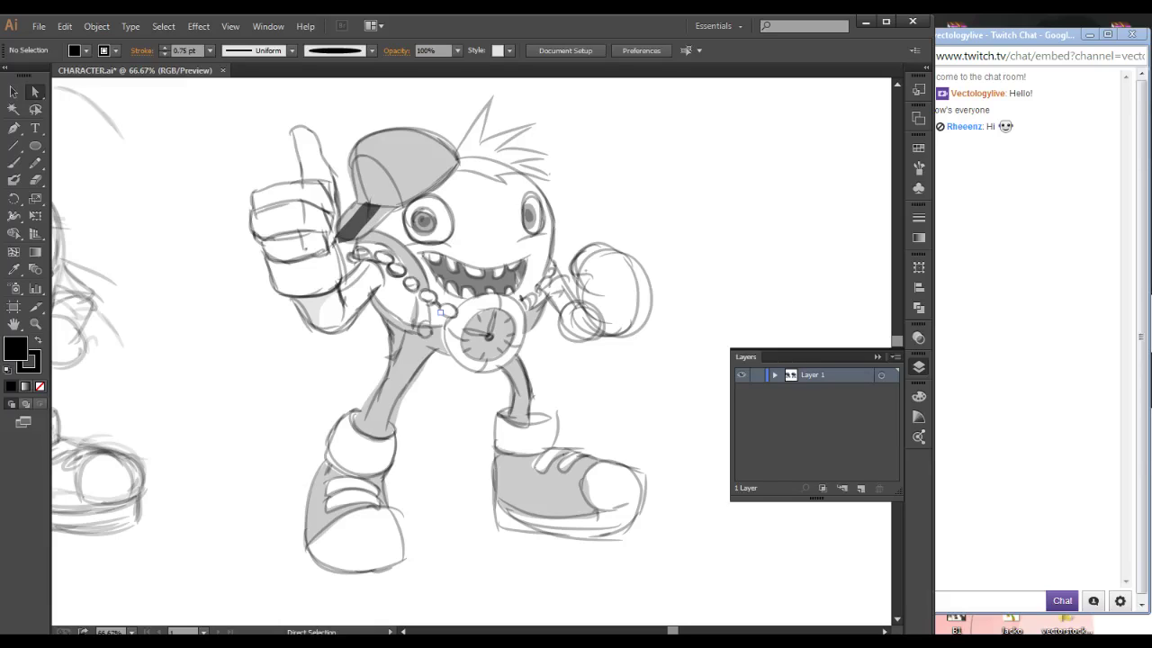
{"action": "left_click_drag", "start_coordinate": [486, 334], "coordinate": [761, 336]}
{"action": "key", "text": "ctrl+minus"}
{"action": "key", "text": "ctrl+minus"}
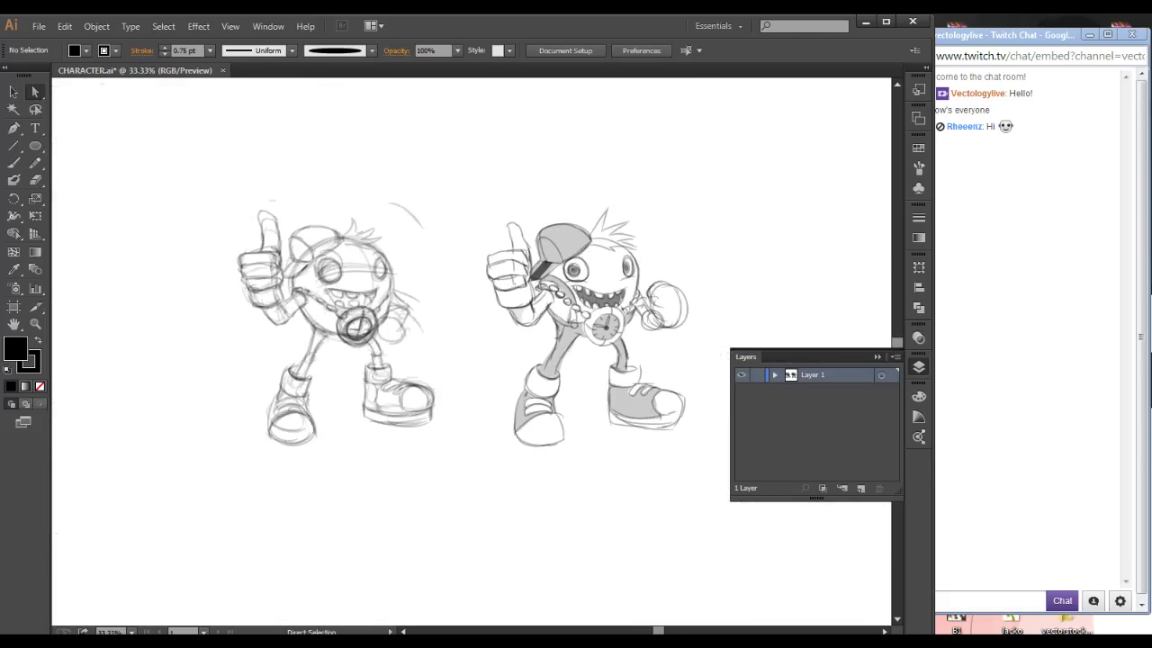
- Convert the whole rough sketch into a Movie Clip symbol named New Symbol
{"action": "left_click_drag", "start_coordinate": [172, 180], "coordinate": [454, 481]}
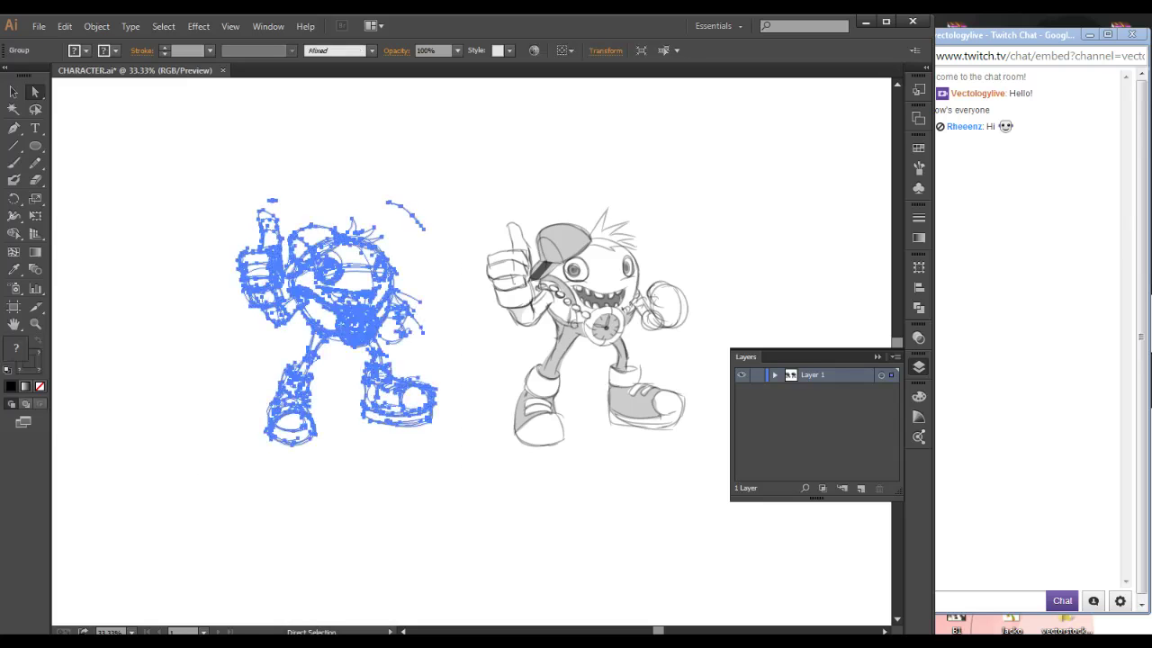
{"action": "key", "text": "F8"}
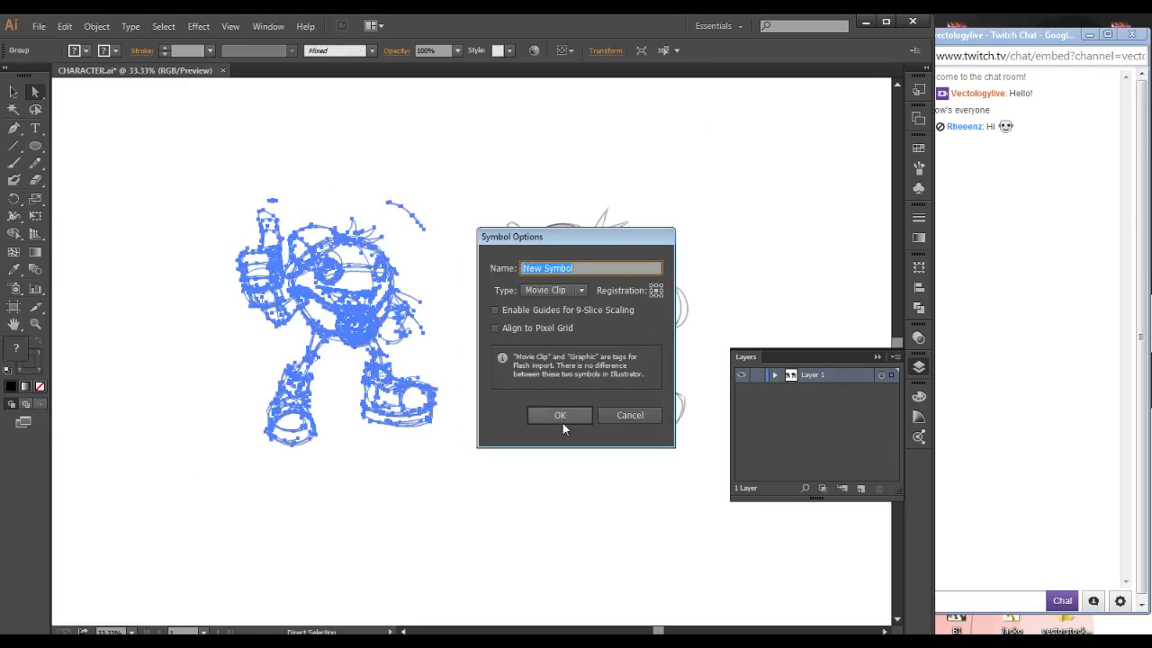
{"action": "left_click", "coordinate": [563, 421]}
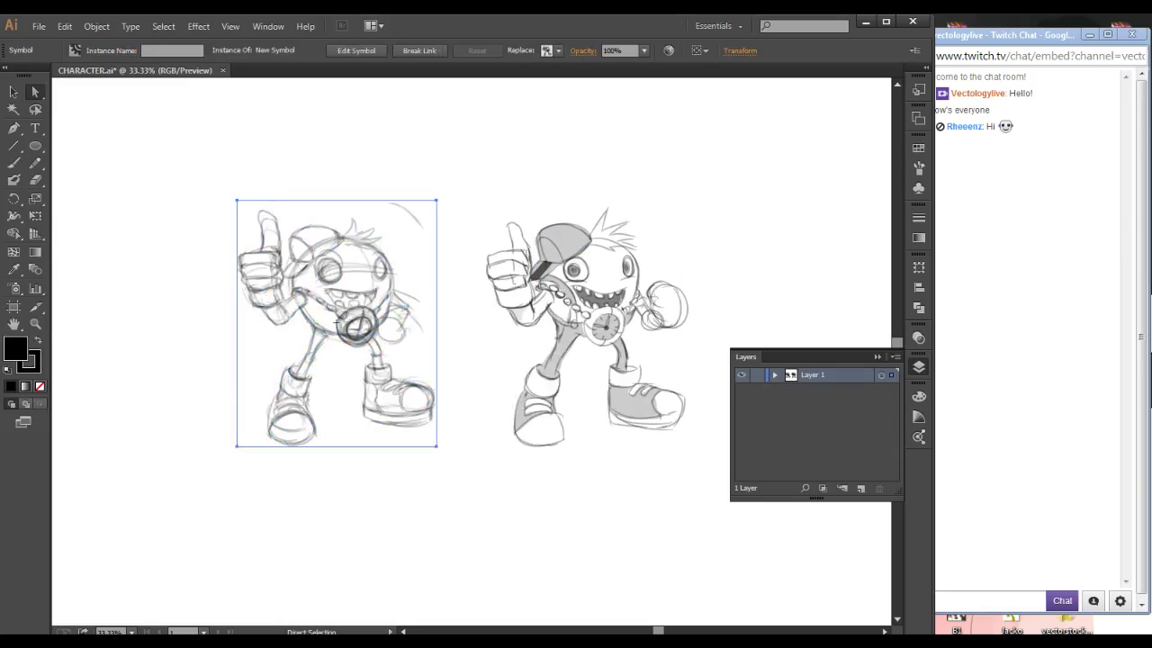
- Delete the rough sketch symbol instance from the artwork
{"action": "left_click", "coordinate": [547, 50]}
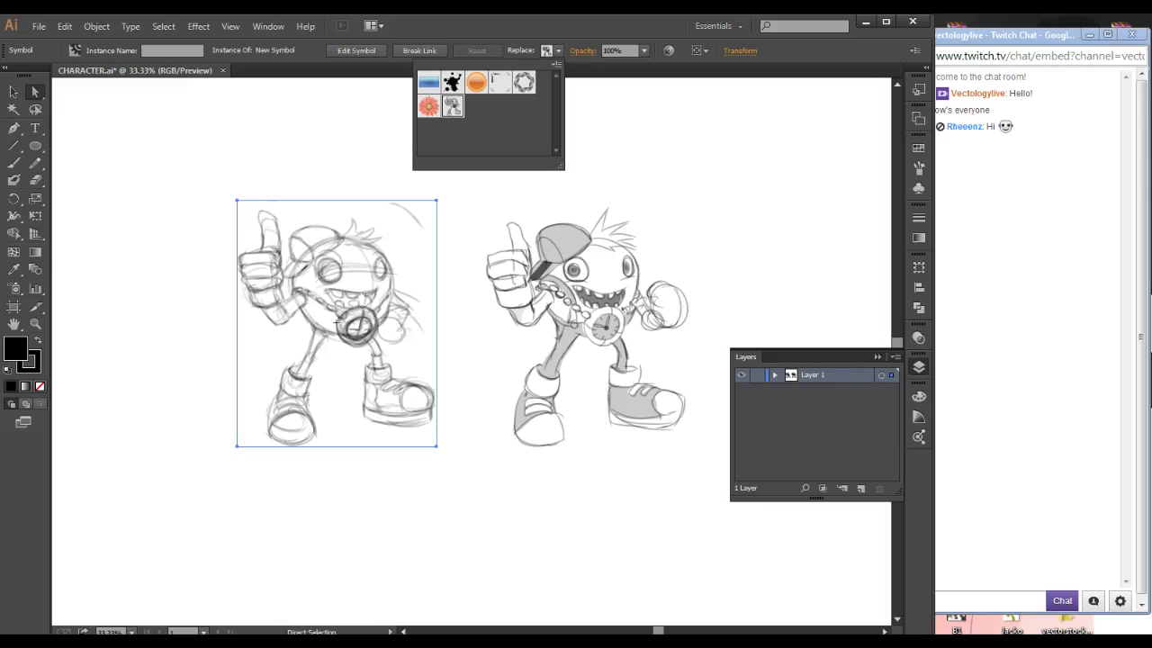
{"action": "key", "text": "Escape"}
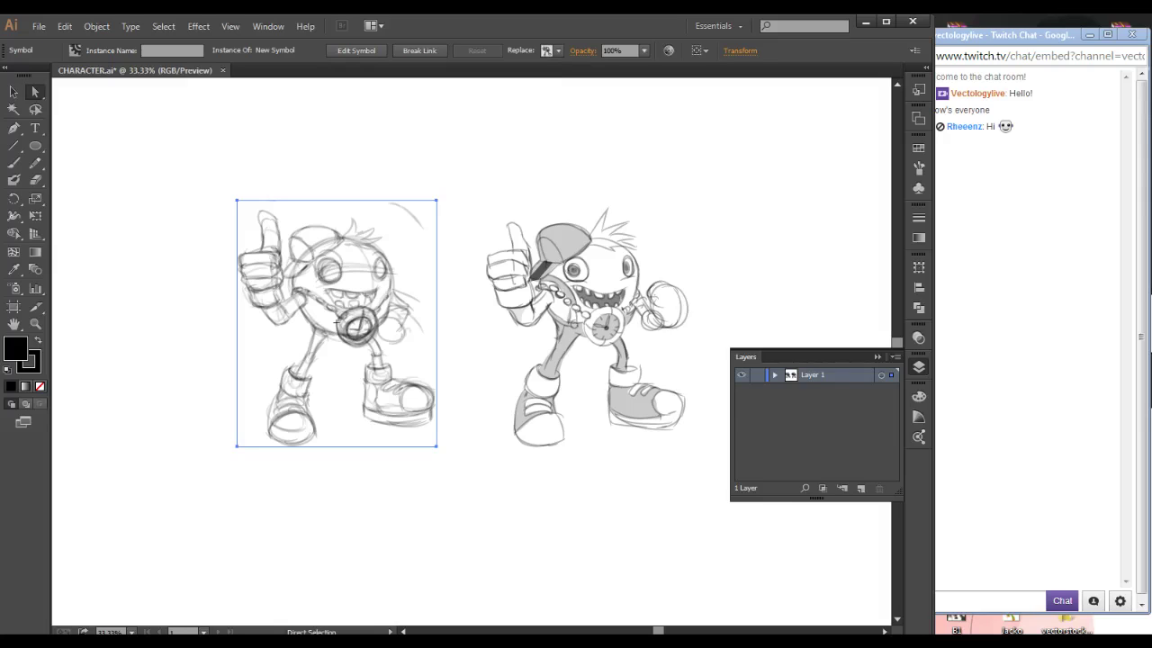
{"action": "key", "text": "v"}
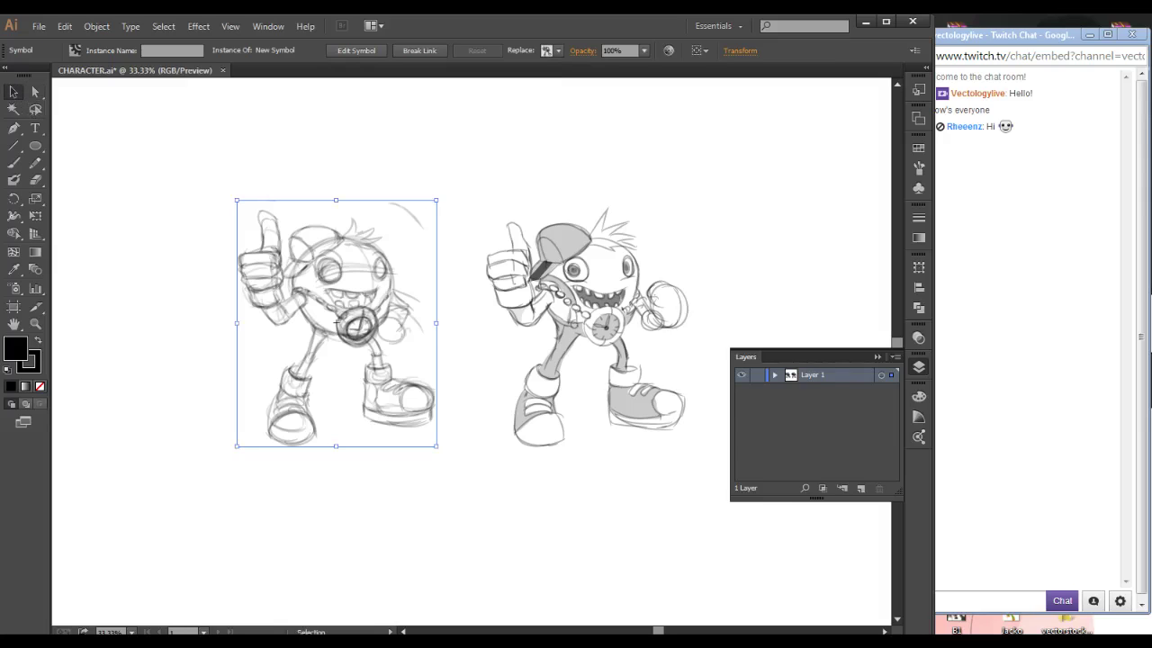
{"action": "key", "text": "Delete"}
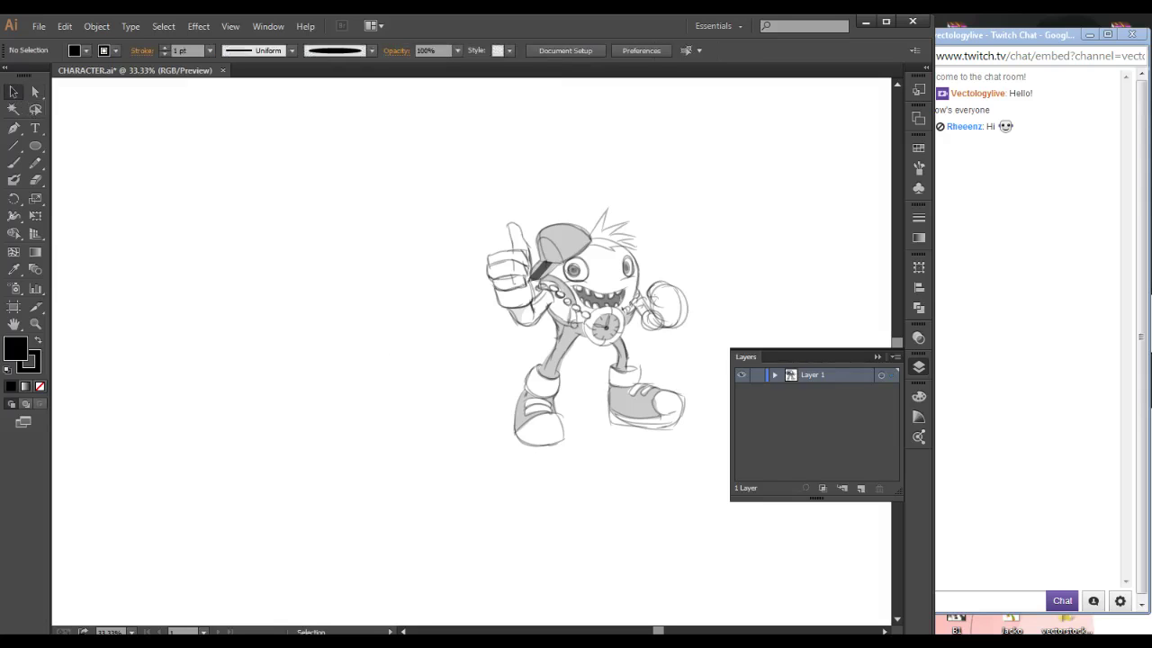
- Select the whole inked character drawing
{"action": "key", "text": "ctrl+space"}
{"action": "mouse_move", "coordinate": [722, 209]}
{"action": "left_mouse_down"}
{"action": "mouse_move", "coordinate": [698, 247]}
{"action": "mouse_move", "coordinate": [434, 510]}
{"action": "left_mouse_up"}
{"action": "left_click_drag", "start_coordinate": [504, 342], "coordinate": [422, 378]}
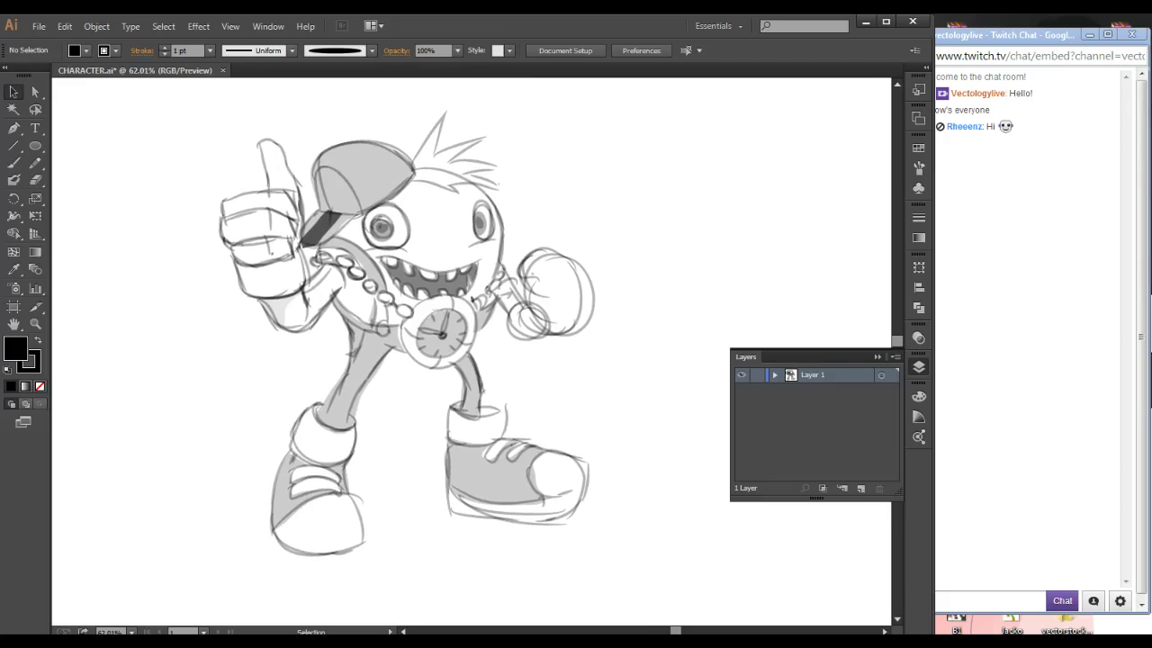
{"action": "mouse_move", "coordinate": [160, 114]}
{"action": "left_mouse_down"}
{"action": "mouse_move", "coordinate": [568, 416]}
{"action": "mouse_move", "coordinate": [666, 567]}
{"action": "left_mouse_up"}
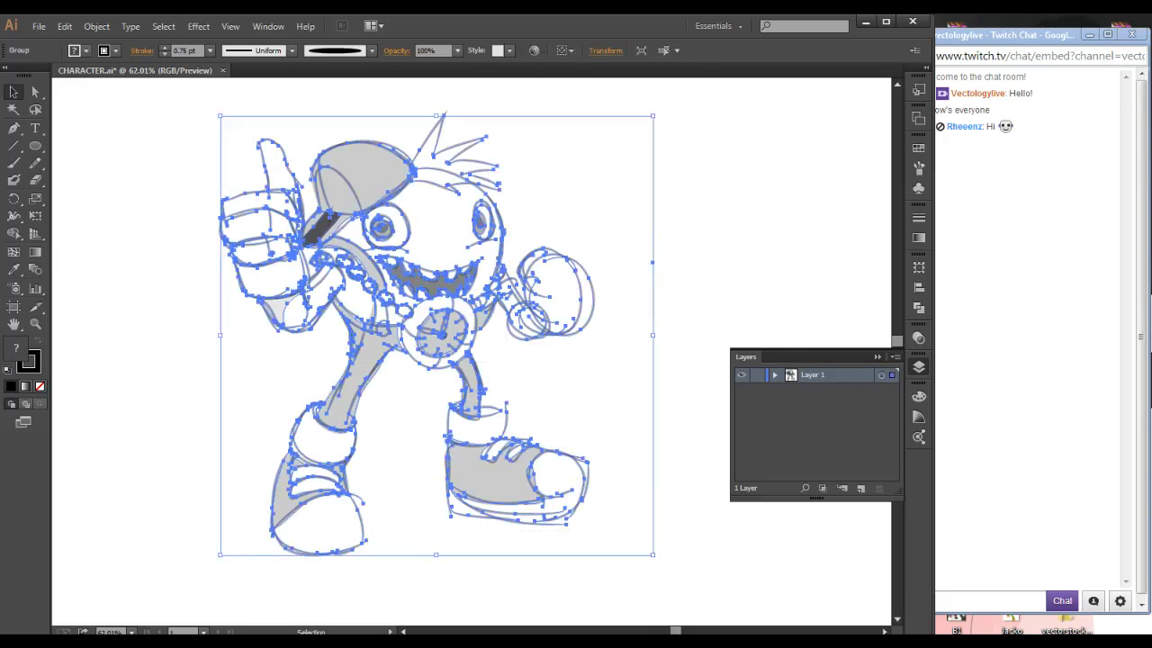
- Switch to the Twitch chat window and send the message "can Yiu hear me"
{"action": "left_click", "coordinate": [990, 601]}
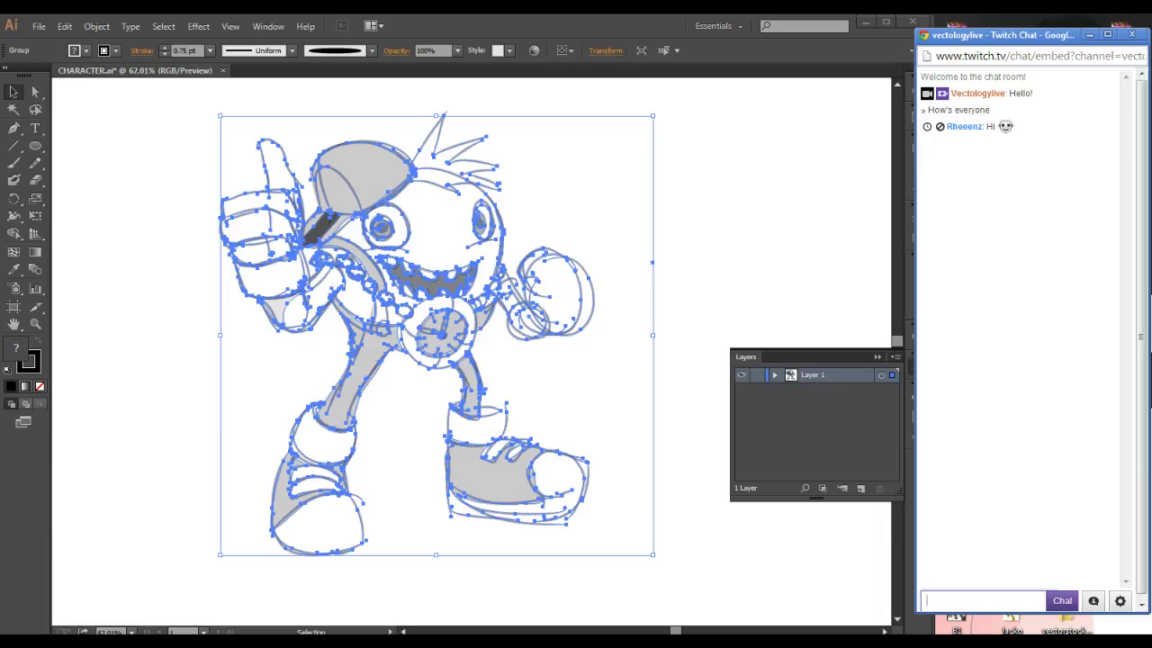
{"action": "type", "text": "can Yiu hear me"}
{"action": "key", "text": "Return"}
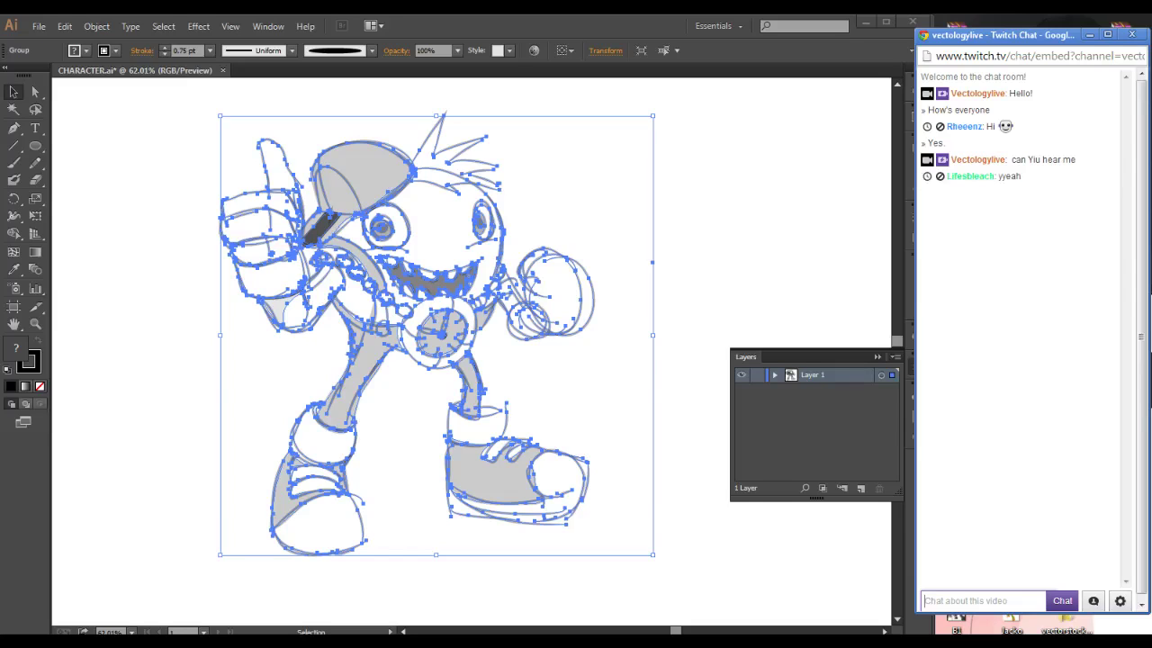
- Check the chat's viewer list, close it, and return to Illustrator with the artwork deselected
{"action": "left_click", "coordinate": [1093, 601]}
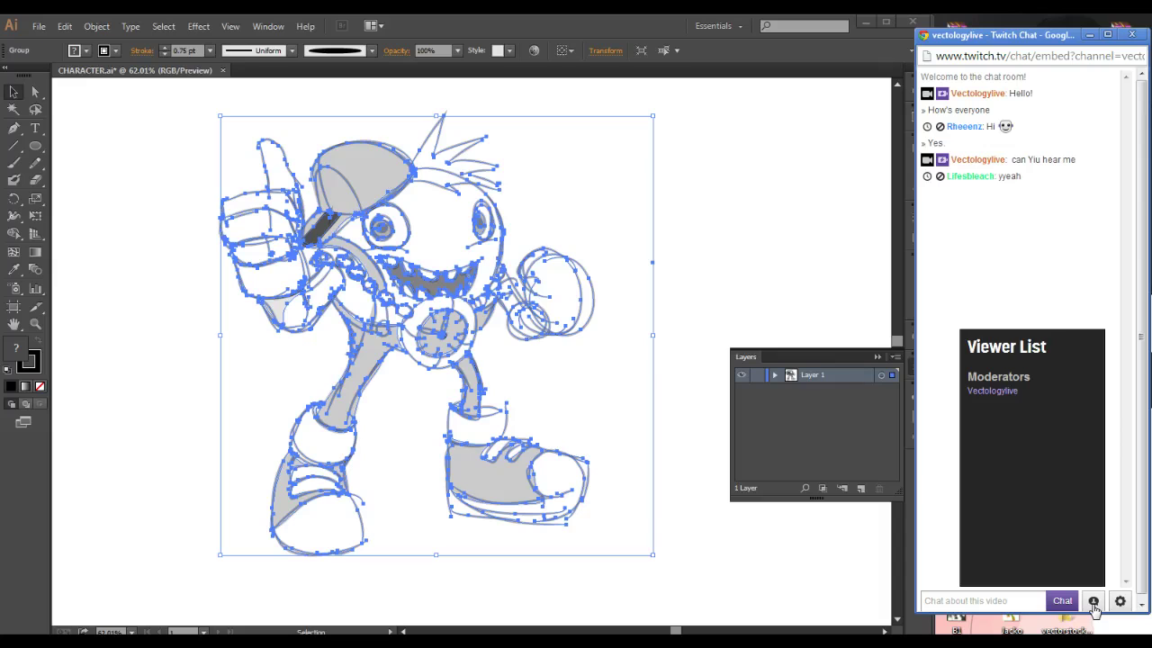
{"action": "left_click", "coordinate": [1093, 603]}
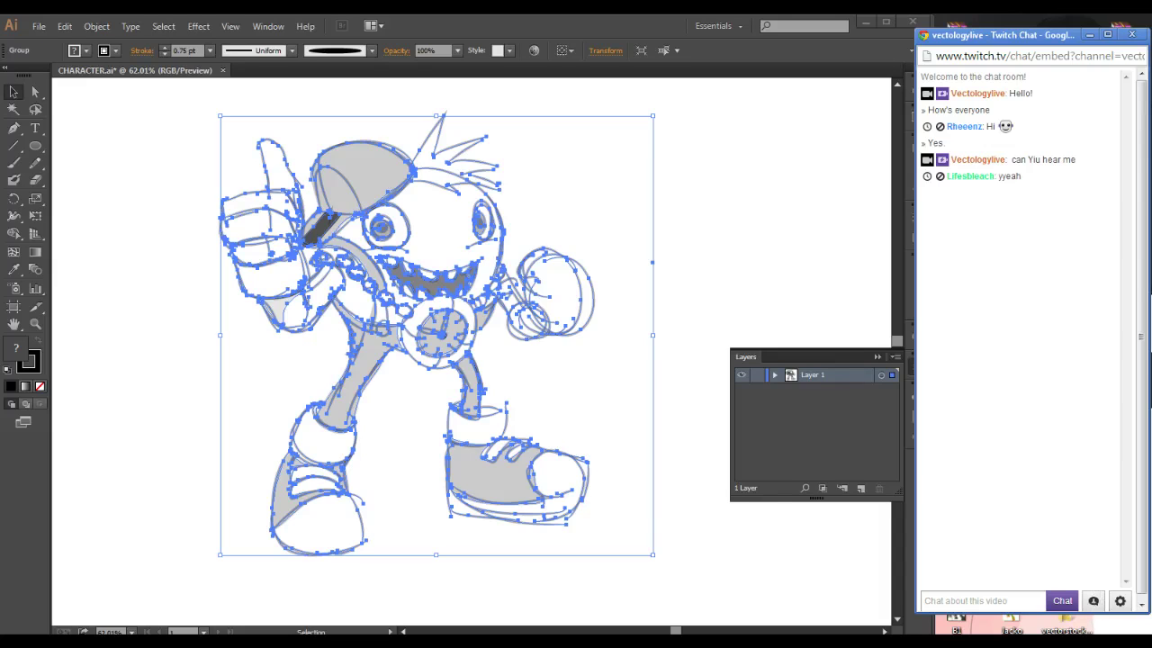
{"action": "key", "text": "alt+Tab"}
{"action": "key", "text": "ctrl+shift+a"}
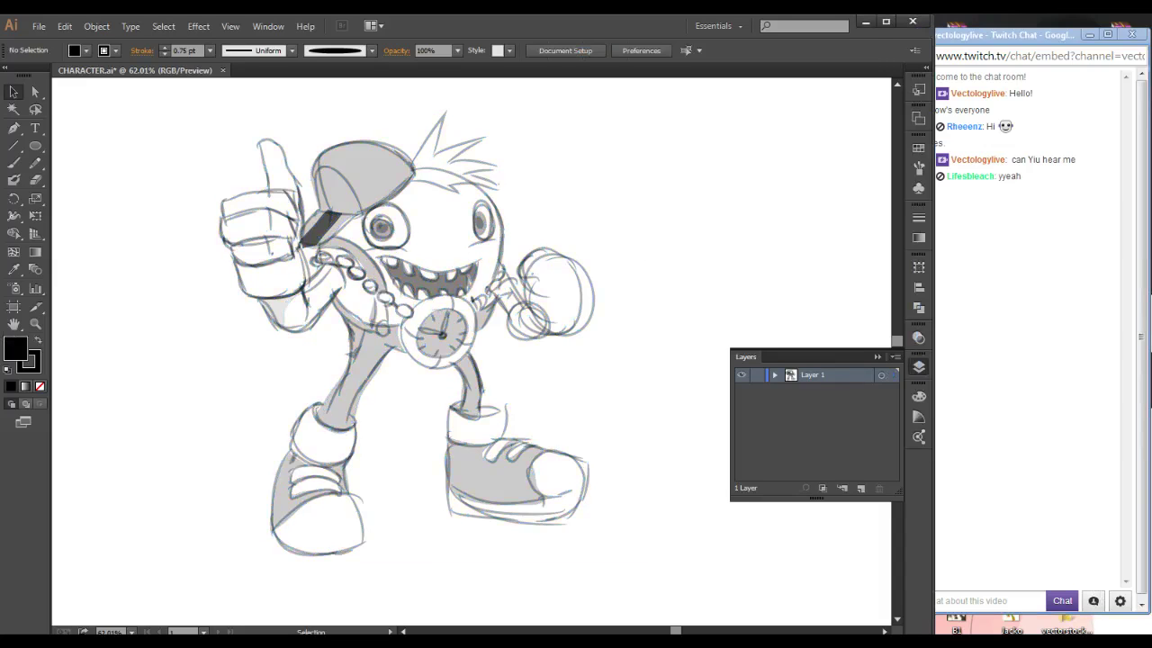
{"action": "left_click_drag", "start_coordinate": [450, 315], "coordinate": [427, 326]}
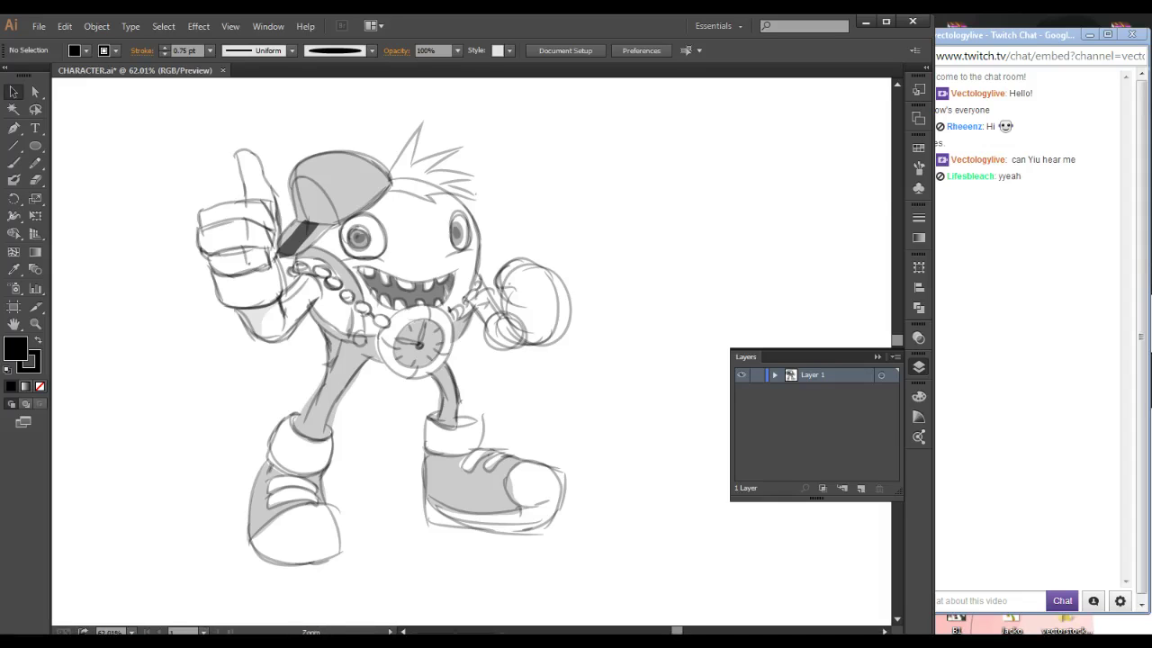
{"action": "left_click", "coordinate": [443, 375], "text": "ctrl+alt"}
{"action": "key", "text": "ctrl+minus"}
{"action": "key", "text": "ctrl+minus"}
{"action": "key", "text": "ctrl+minus"}
{"action": "key", "text": "ctrl+minus"}
{"action": "key", "text": "ctrl+minus"}
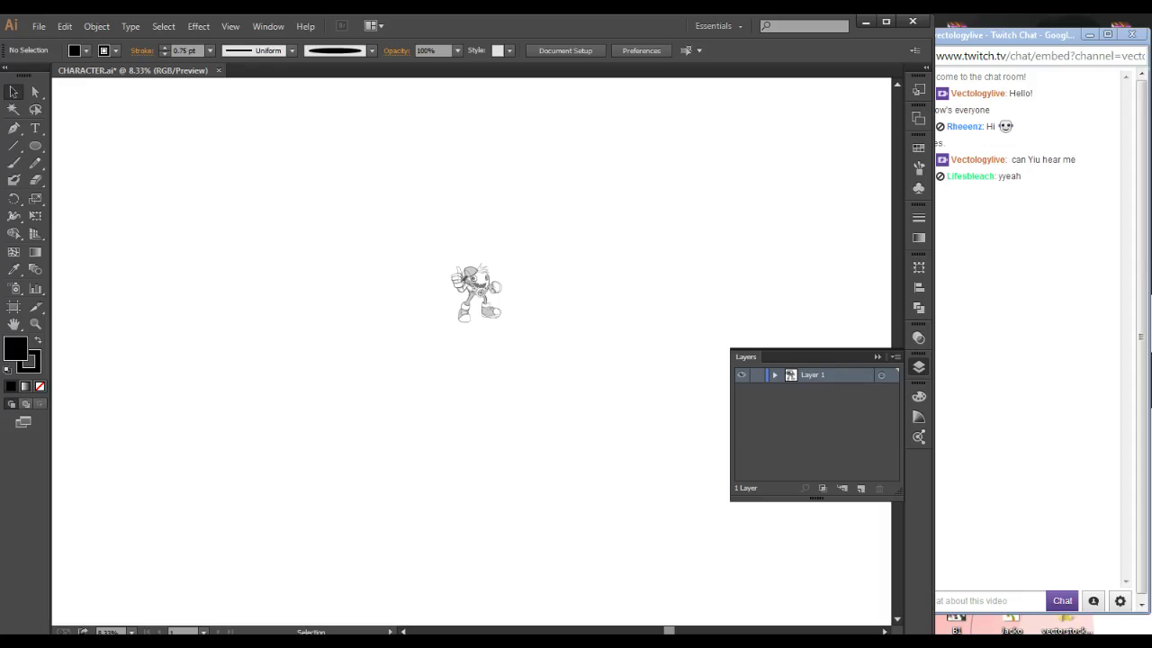
- Select the whole inked character drawing and copy it
{"action": "mouse_move", "coordinate": [431, 258]}
{"action": "left_mouse_down"}
{"action": "mouse_move", "coordinate": [543, 348]}
{"action": "mouse_move", "coordinate": [365, 368]}
{"action": "left_mouse_up"}
{"action": "left_click", "coordinate": [13, 163]}
{"action": "left_click_drag", "start_coordinate": [207, 270], "coordinate": [310, 269]}
{"action": "left_click", "coordinate": [14, 91]}
{"action": "left_click_drag", "start_coordinate": [147, 147], "coordinate": [579, 537]}
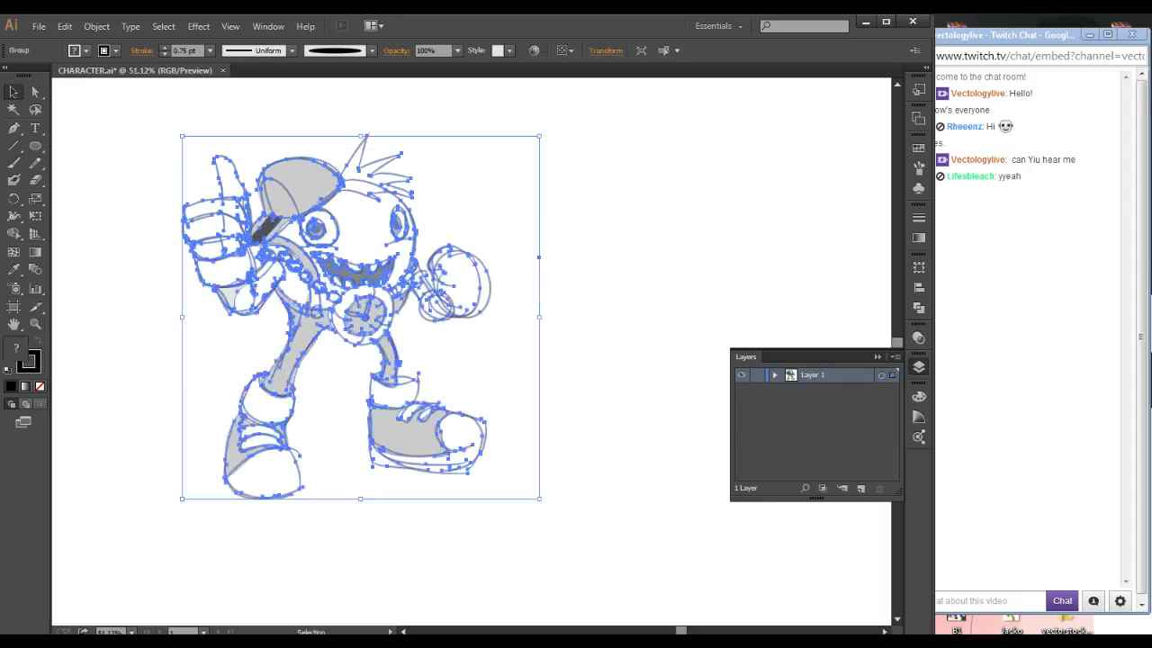
{"action": "key", "text": "ctrl+c"}
- Show the available brushes in an enlarged list and deselect the artwork
{"action": "left_click", "coordinate": [35, 145]}
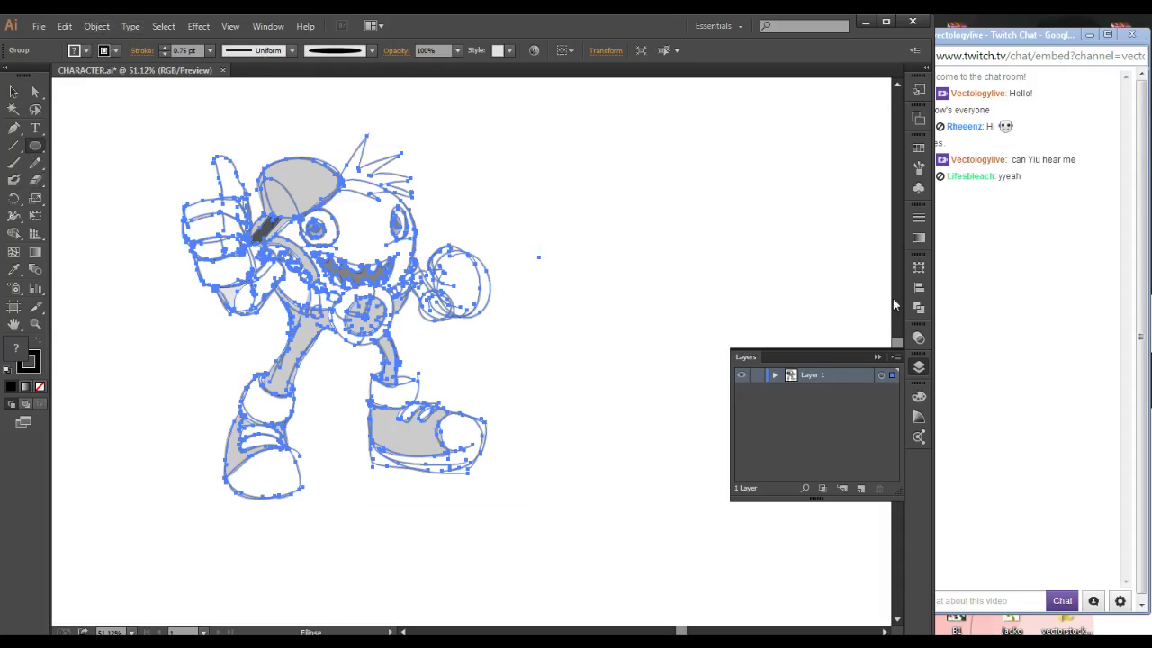
{"action": "left_click", "coordinate": [919, 167]}
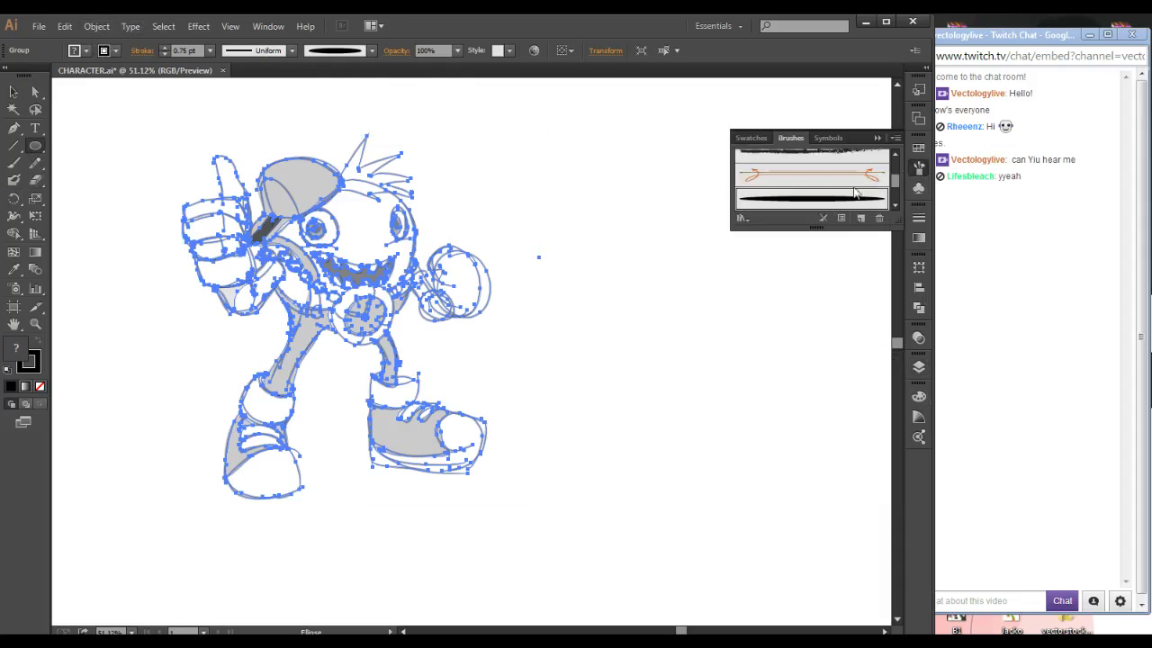
{"action": "mouse_move", "coordinate": [899, 218]}
{"action": "left_mouse_down"}
{"action": "mouse_move", "coordinate": [899, 322]}
{"action": "mouse_move", "coordinate": [899, 282]}
{"action": "left_mouse_up"}
{"action": "key", "text": "ctrl+shift+a"}
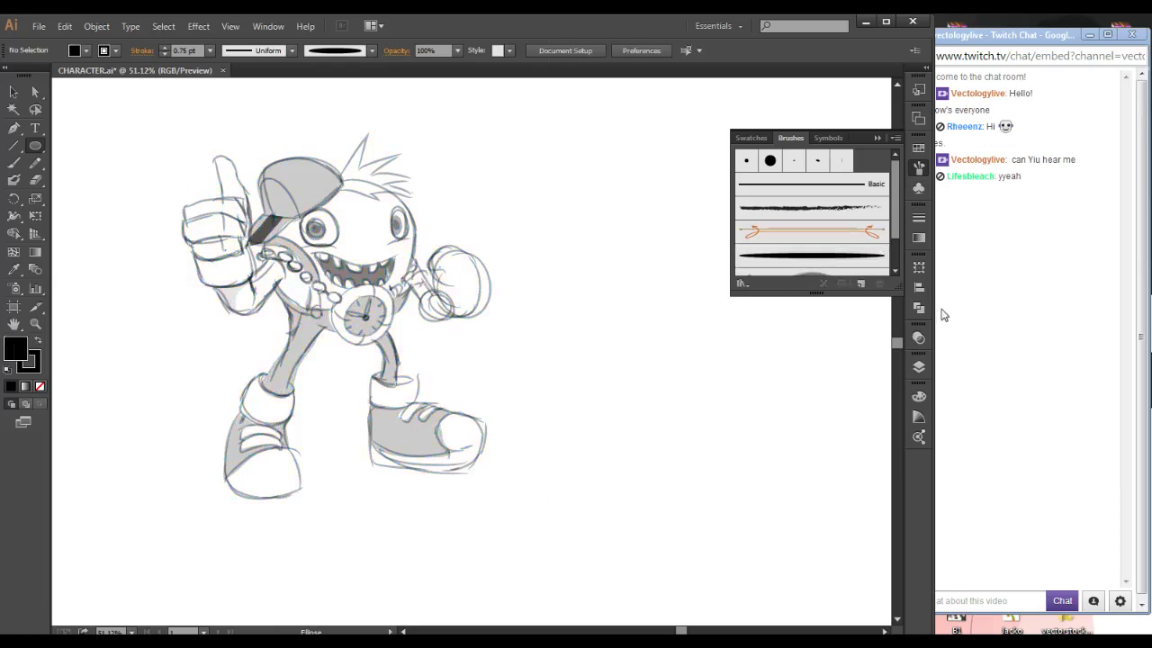
{"action": "left_click", "coordinate": [919, 366]}
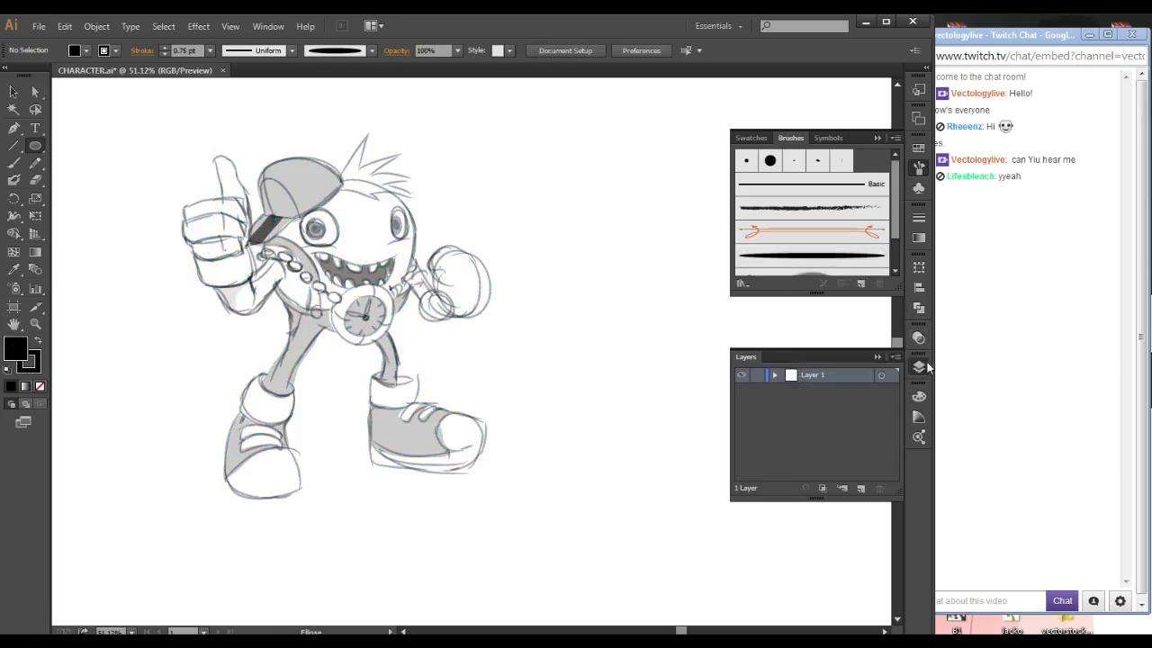
{"action": "left_click", "coordinate": [14, 91]}
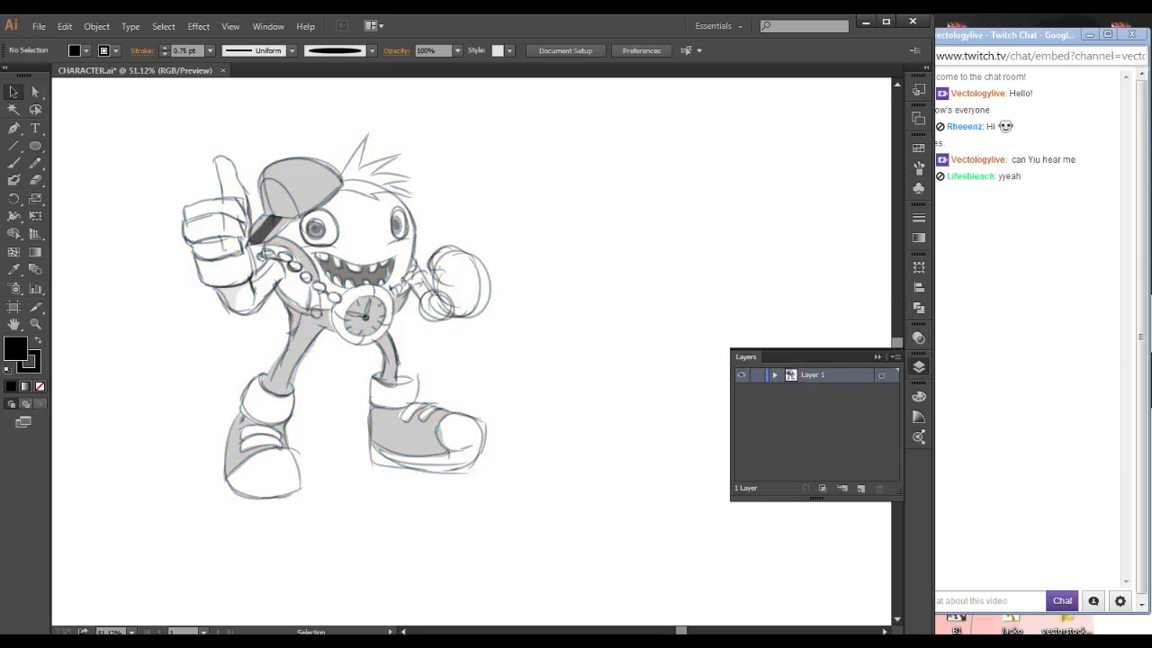
{"action": "double_click", "coordinate": [270, 226]}
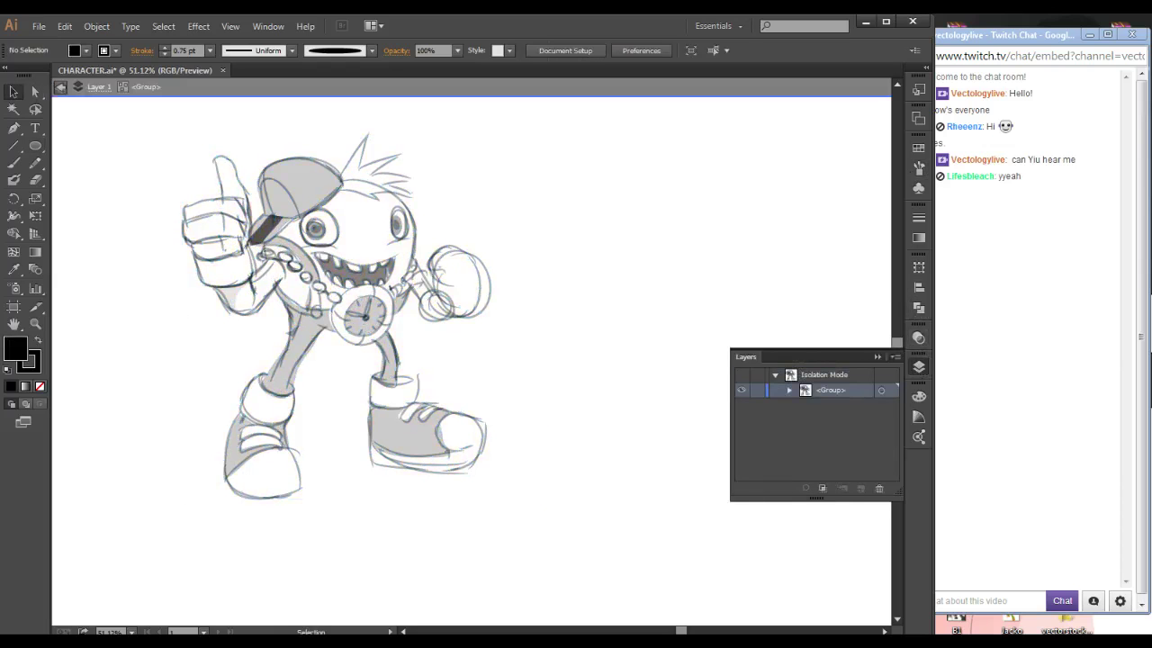
{"action": "left_click", "coordinate": [61, 86]}
{"action": "left_click", "coordinate": [61, 86]}
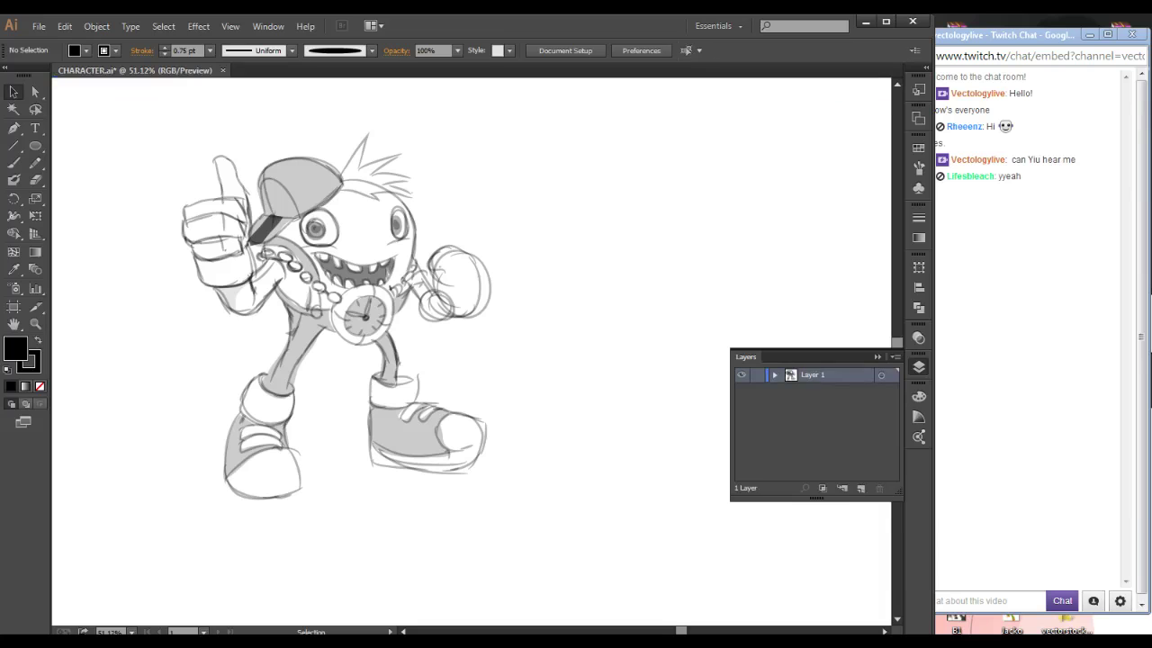
- Move the inked character down and to the right, and duplicate it onto a new layer above Layer 1
{"action": "left_click_drag", "start_coordinate": [275, 205], "coordinate": [639, 352]}
{"action": "left_click", "coordinate": [860, 488]}
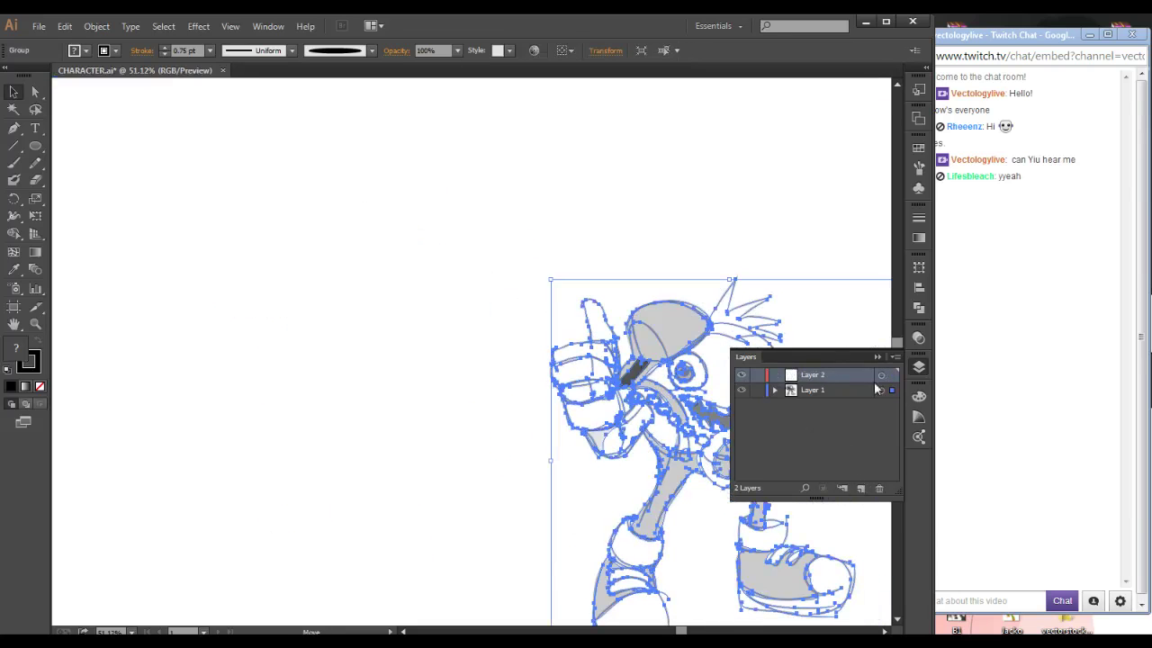
{"action": "key", "text": "a"}
{"action": "left_click", "coordinate": [828, 390]}
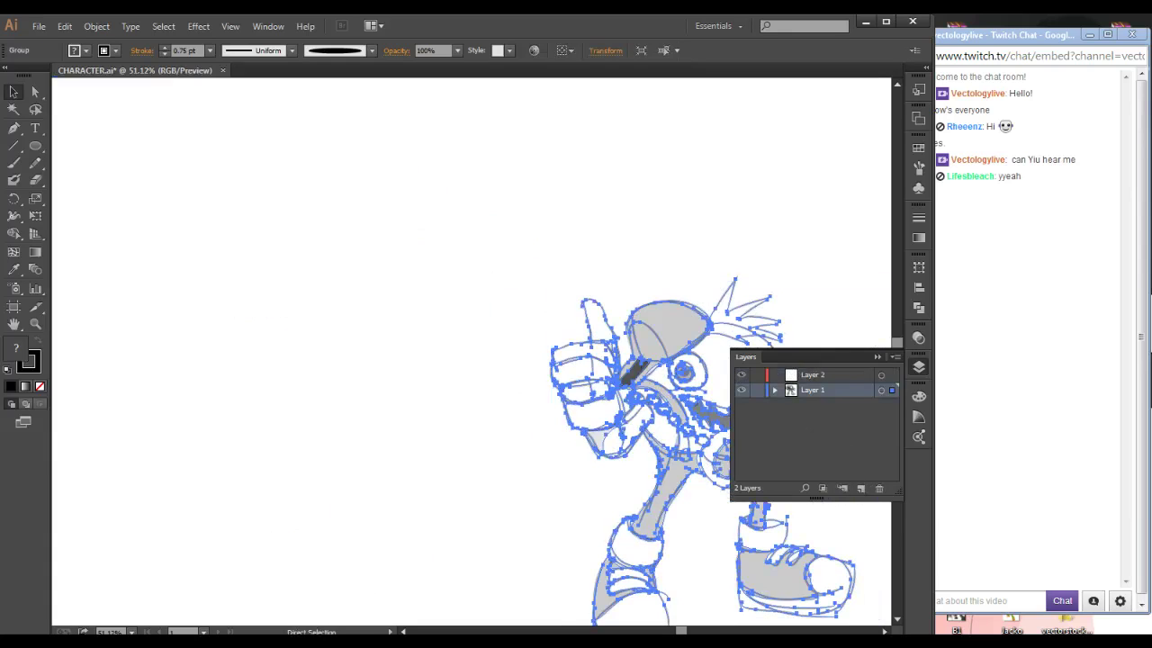
{"action": "left_click_drag", "start_coordinate": [891, 389], "coordinate": [891, 374]}
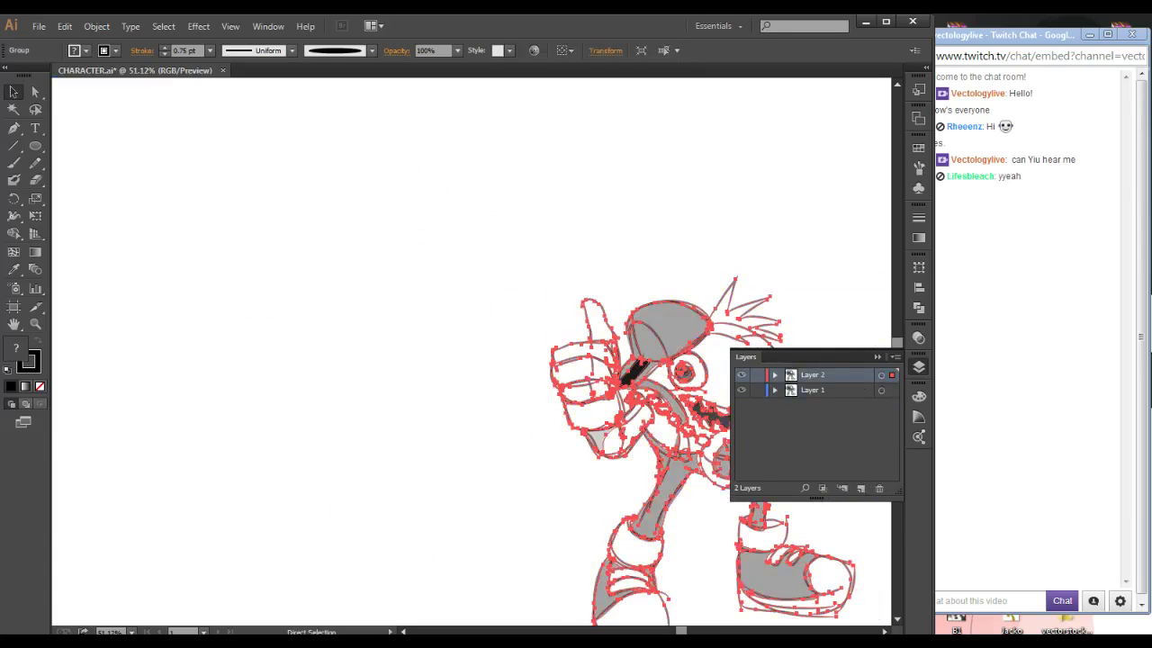
- Lock Layer 2 with the duplicated character and deselect the artwork
{"action": "left_click", "coordinate": [757, 374]}
{"action": "left_click_drag", "start_coordinate": [684, 409], "coordinate": [448, 231]}
{"action": "left_click", "coordinate": [572, 340], "text": "ctrl"}
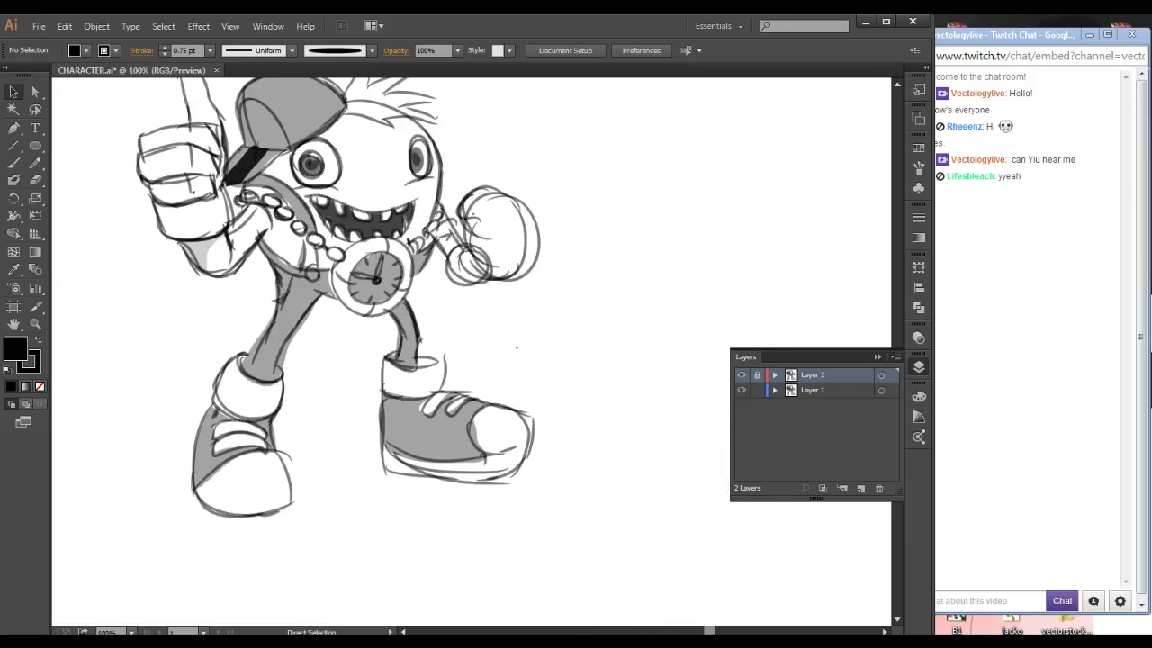
{"action": "left_click", "coordinate": [514, 345], "text": "ctrl"}
{"action": "left_click_drag", "start_coordinate": [514, 345], "coordinate": [666, 475]}
{"action": "key", "text": "ctrl+minus"}
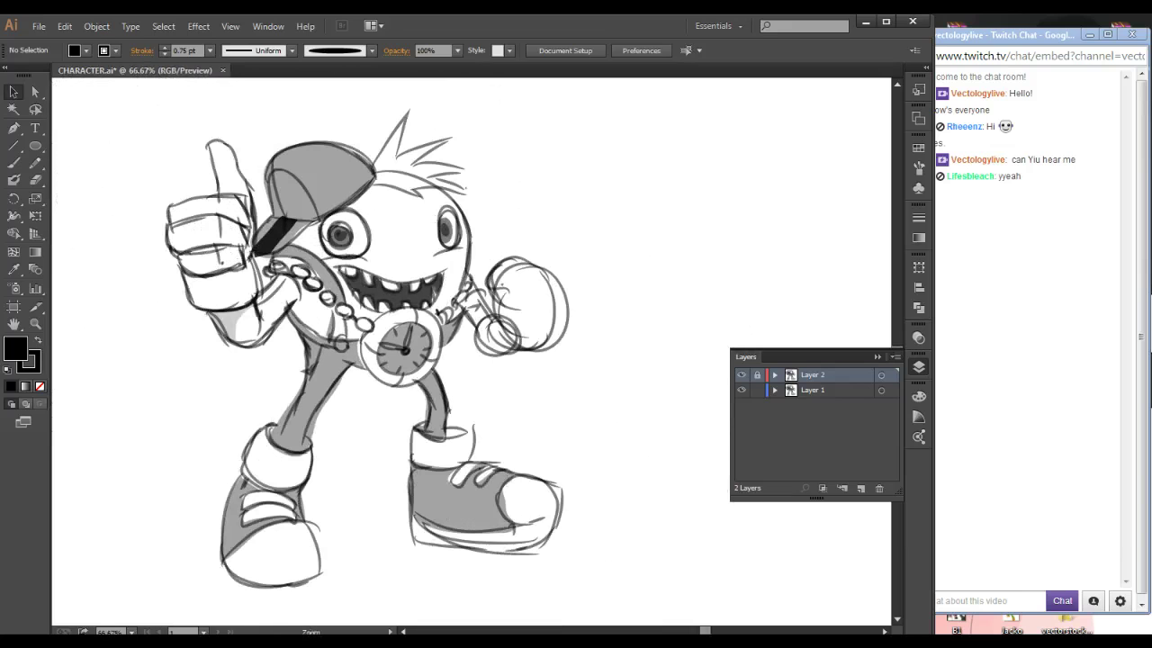
- Delete the locked Layer 2 with its duplicated artwork and add a new empty layer
{"action": "left_click_drag", "start_coordinate": [804, 380], "coordinate": [879, 489]}
{"action": "key", "text": "space"}
{"action": "left_click", "coordinate": [861, 487]}
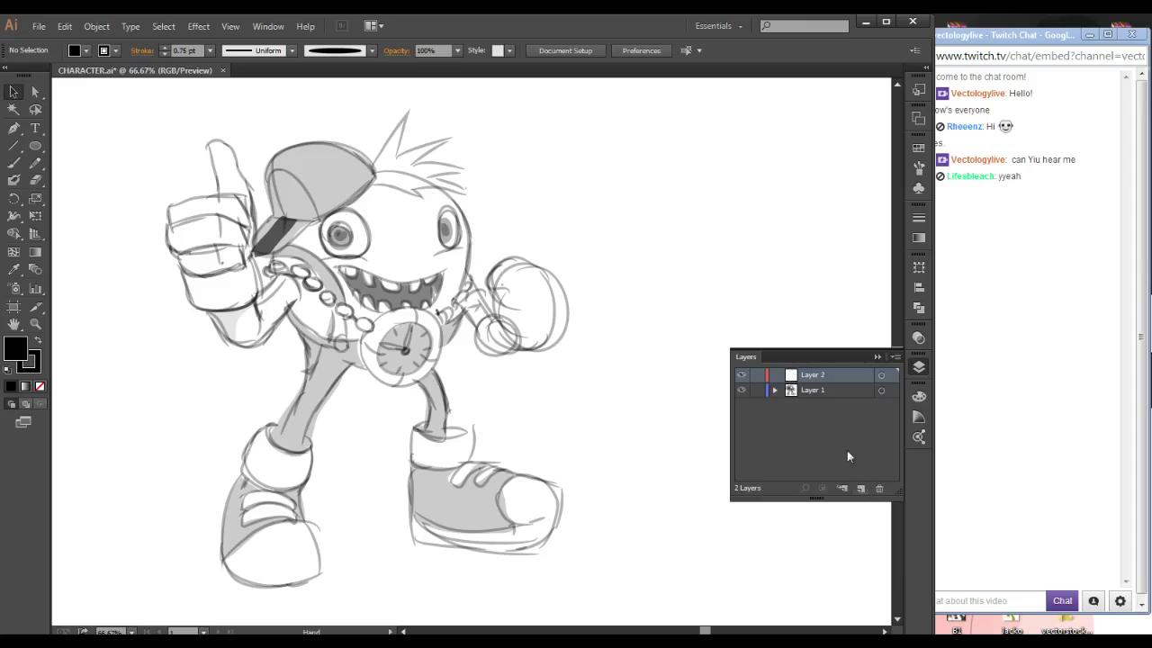
- Reorder the layers so the empty Layer 2 sits below Layer 1
{"action": "mouse_move", "coordinate": [822, 390]}
{"action": "left_mouse_down"}
{"action": "mouse_move", "coordinate": [821, 375]}
{"action": "mouse_move", "coordinate": [834, 375]}
{"action": "left_mouse_up"}
{"action": "key", "text": "ctrl+z"}
{"action": "left_click_drag", "start_coordinate": [821, 441], "coordinate": [825, 371]}
- Lower the opacity of the inked character to fade it, deselect it, and lock Layer 1
{"action": "key", "text": "ctrl+a"}
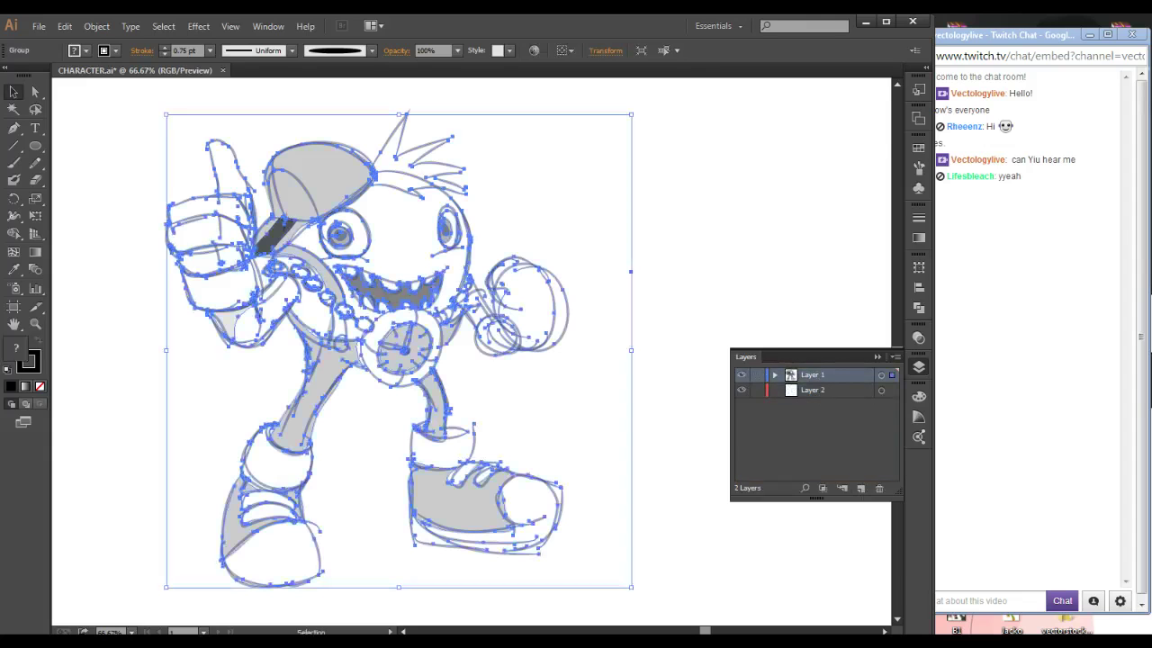
{"action": "left_click", "coordinate": [458, 50]}
{"action": "left_click", "coordinate": [474, 129]}
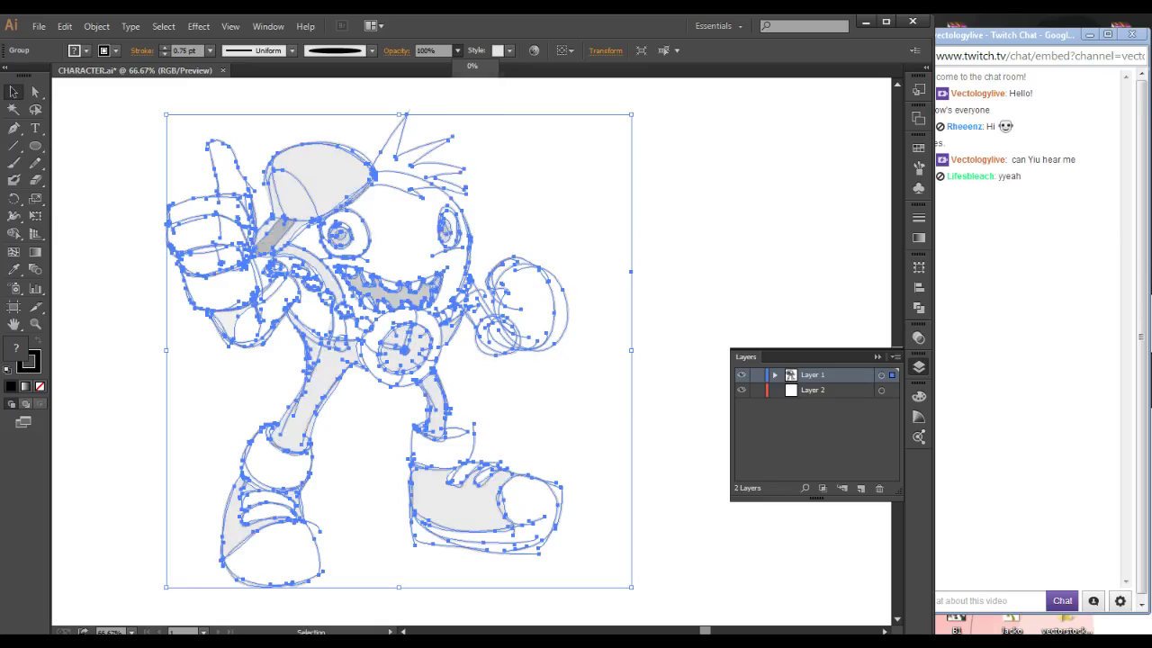
{"action": "key", "text": "a"}
{"action": "key", "text": "ctrl+shift+a"}
{"action": "key", "text": "v"}
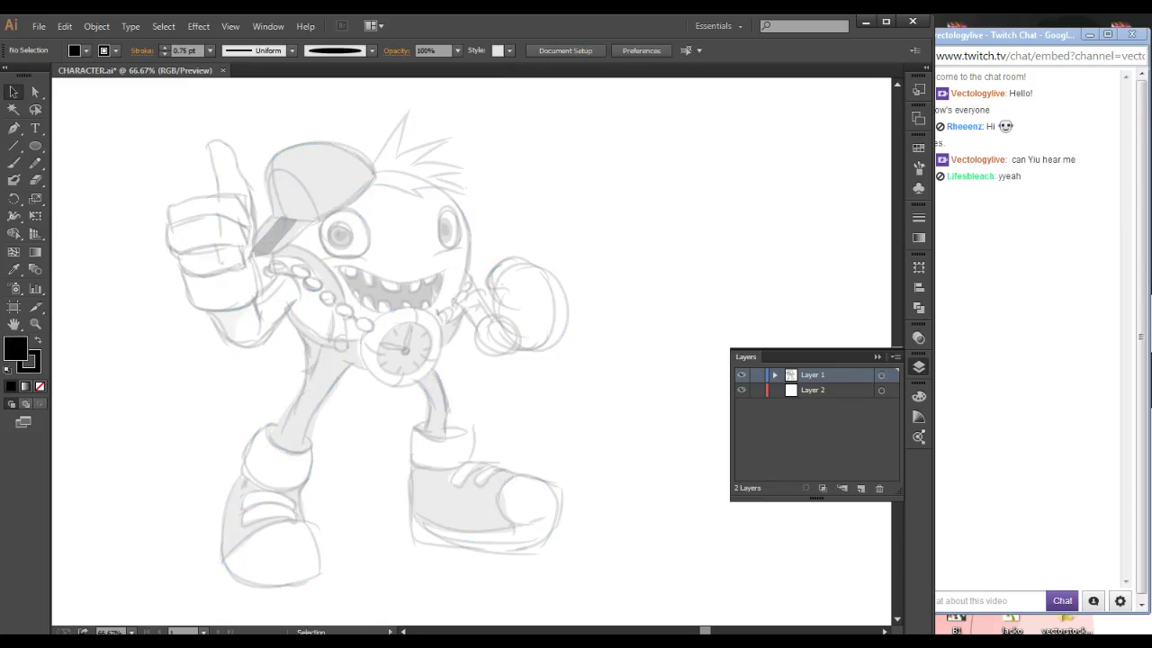
{"action": "left_click", "coordinate": [757, 374]}
- Switch to the Paintbrush tool and set the fill colour to white (ffffff)
{"action": "key", "text": "b"}
{"action": "left_click_drag", "start_coordinate": [149, 241], "coordinate": [257, 205]}
{"action": "double_click", "coordinate": [15, 349]}
{"action": "type", "text": "ffffff"}
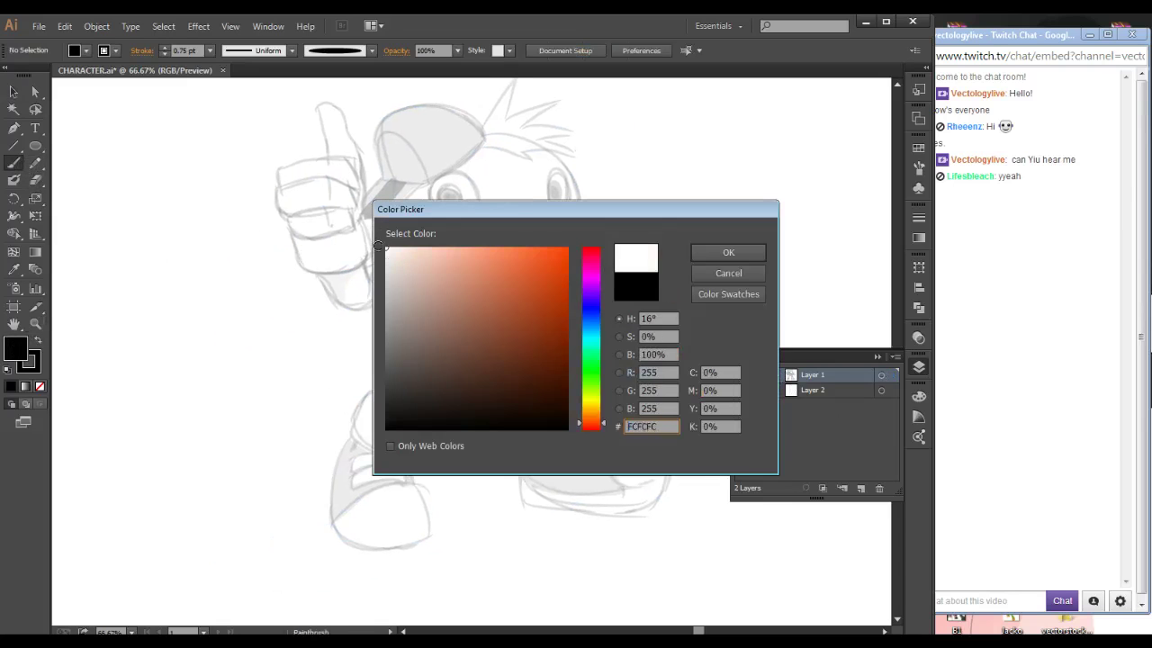
{"action": "left_click", "coordinate": [714, 256]}
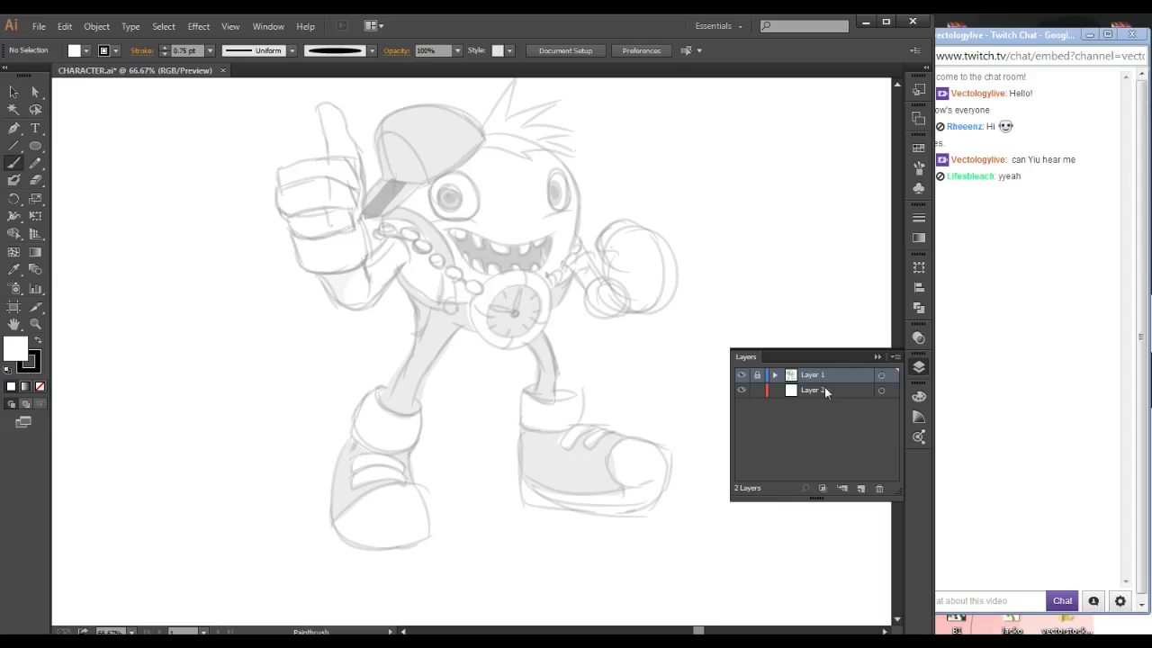
- On Layer 2, paint a large open round brush stroke beside the character; try a smaller overlapping stroke and undo it
{"action": "left_click", "coordinate": [837, 393]}
{"action": "left_click_drag", "start_coordinate": [594, 342], "coordinate": [387, 308]}
{"action": "left_click_drag", "start_coordinate": [490, 194], "coordinate": [531, 327]}
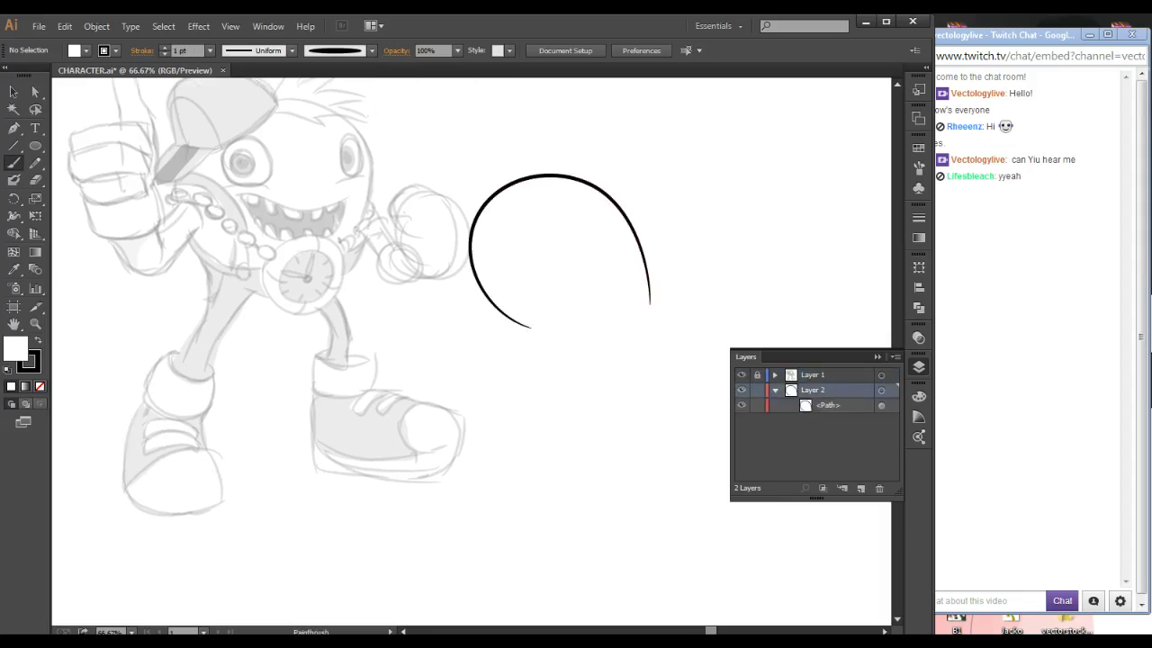
{"action": "mouse_move", "coordinate": [599, 227]}
{"action": "left_mouse_down"}
{"action": "mouse_move", "coordinate": [597, 161]}
{"action": "mouse_move", "coordinate": [517, 209]}
{"action": "left_mouse_up"}
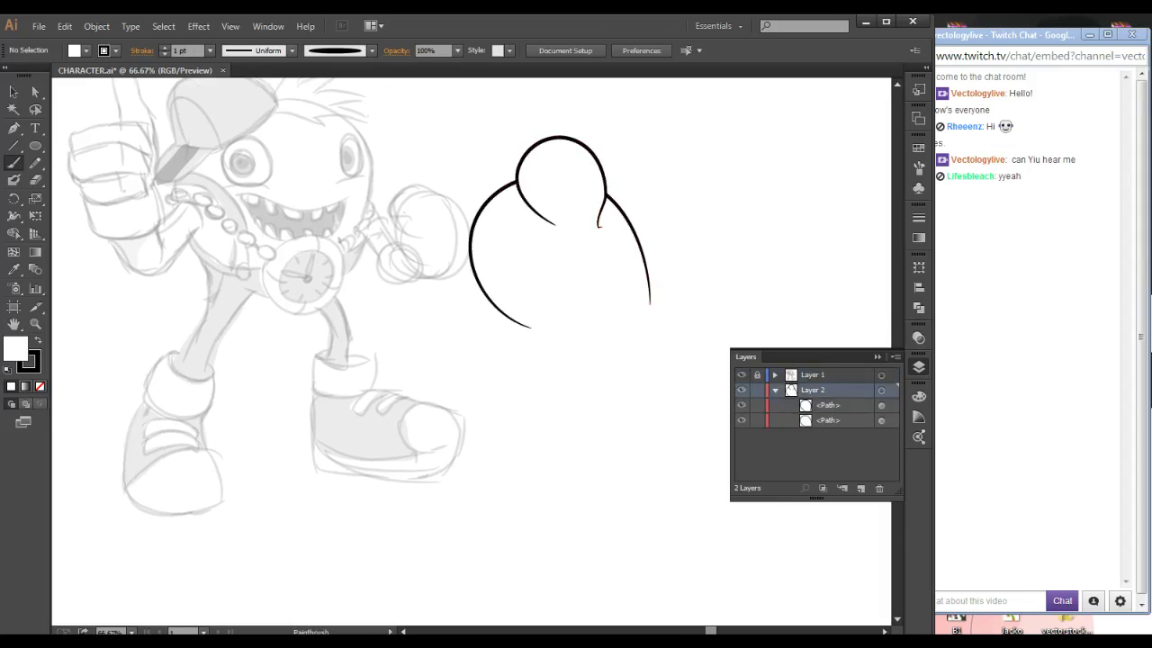
{"action": "key", "text": "ctrl+z"}
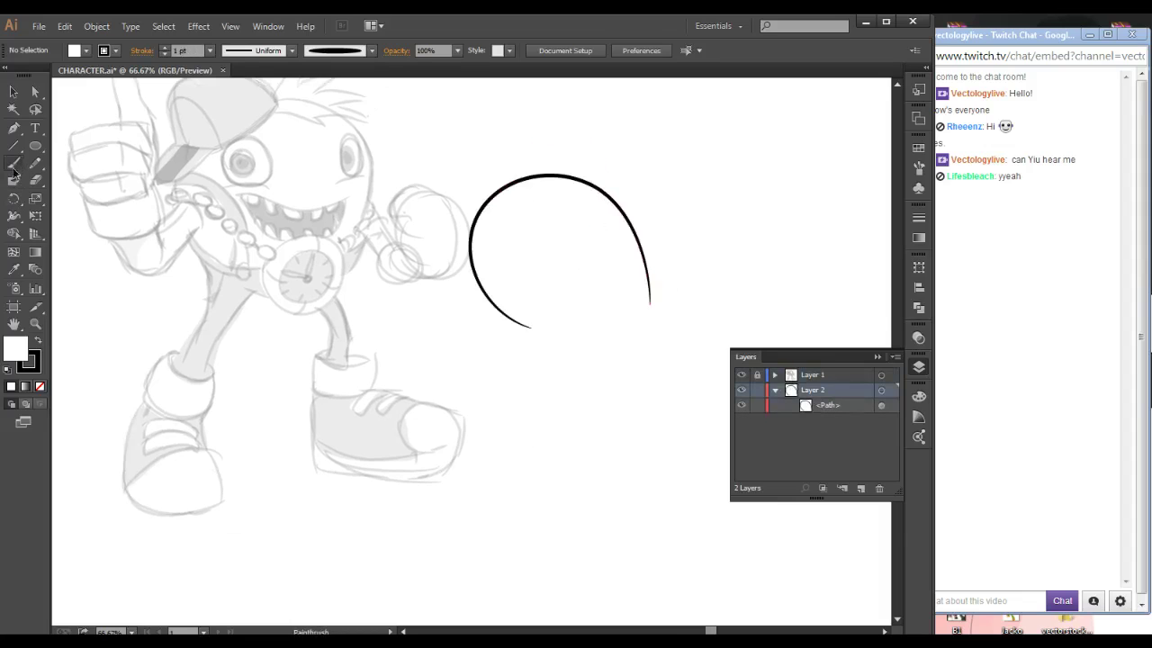
- Turn off filling of new brush strokes and paint two overlapping round strokes below the large one
{"action": "double_click", "coordinate": [14, 163]}
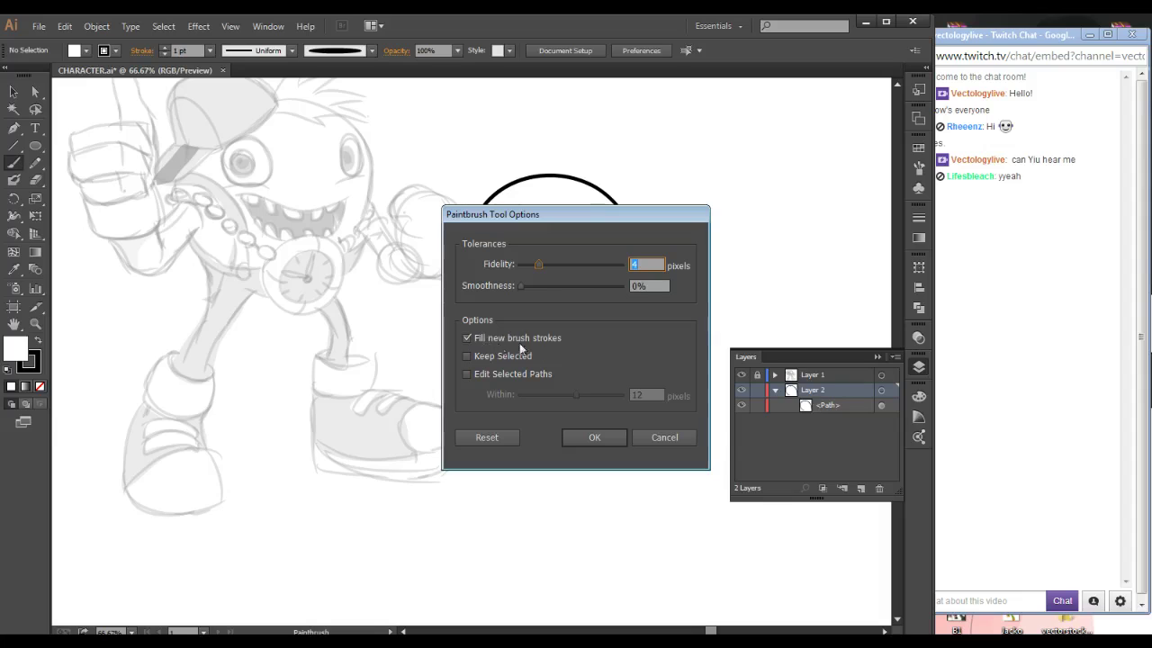
{"action": "left_click", "coordinate": [592, 437]}
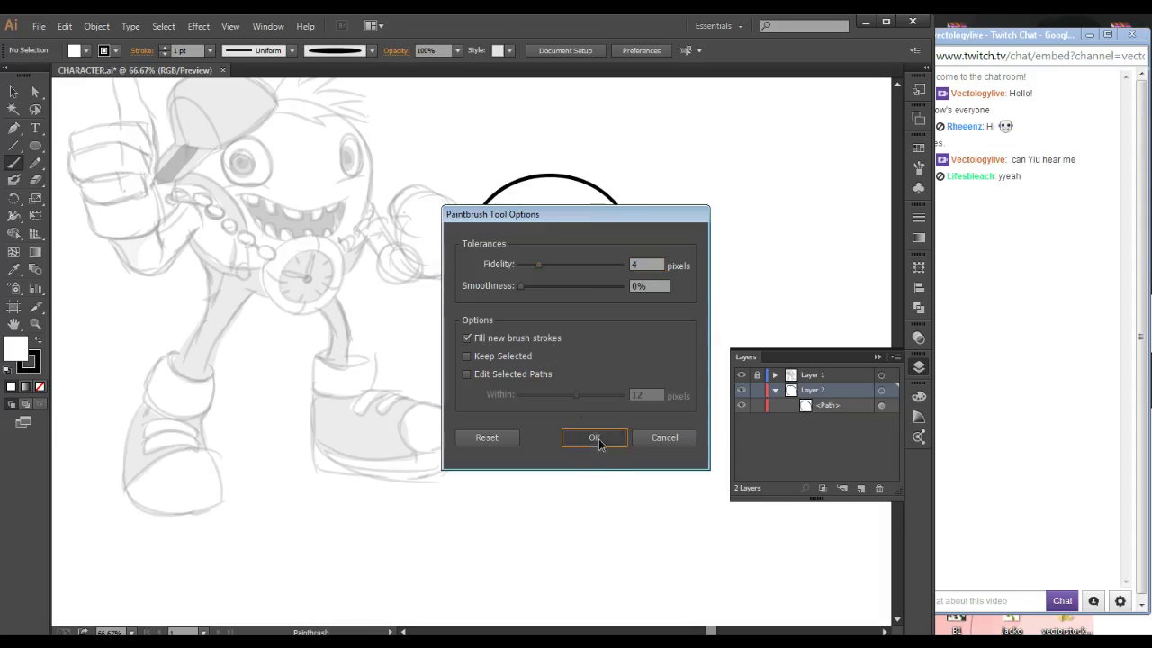
{"action": "double_click", "coordinate": [13, 163]}
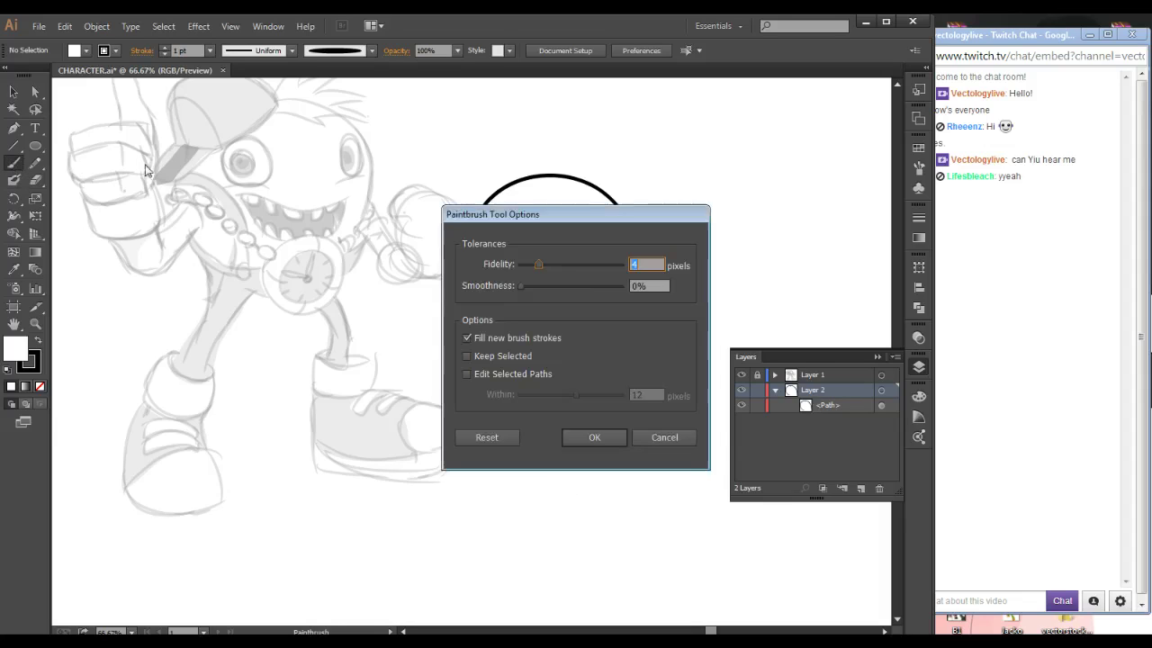
{"action": "left_click", "coordinate": [466, 338]}
{"action": "key", "text": "Return"}
{"action": "mouse_move", "coordinate": [656, 481]}
{"action": "left_mouse_down"}
{"action": "mouse_move", "coordinate": [654, 457]}
{"action": "mouse_move", "coordinate": [576, 475]}
{"action": "left_mouse_up"}
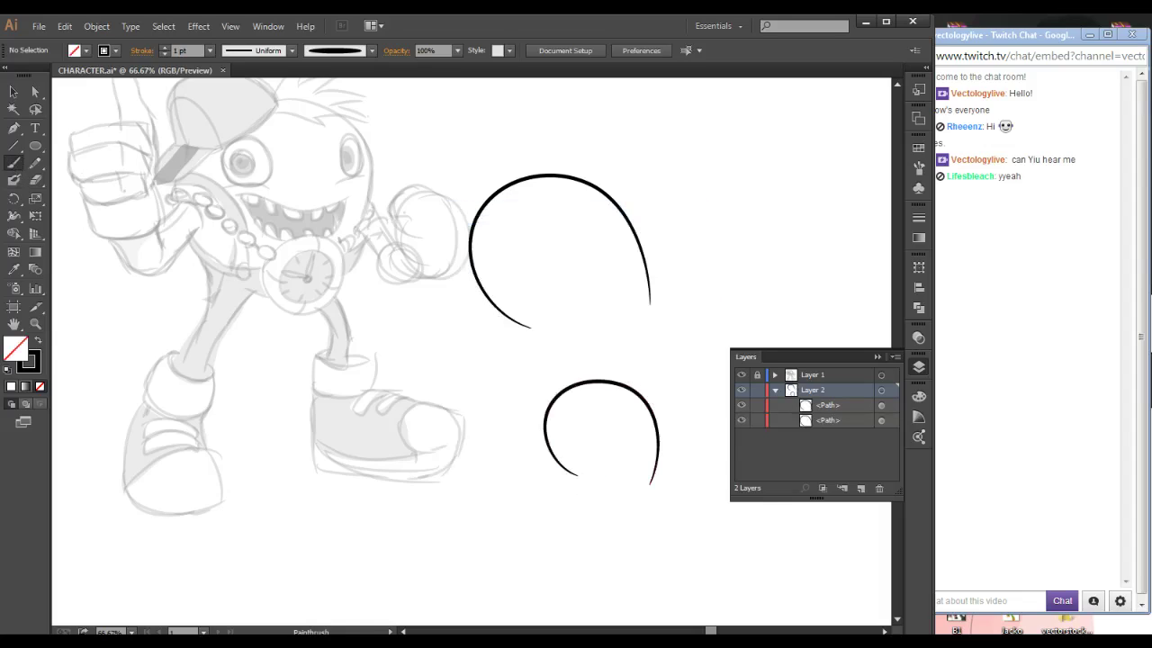
{"action": "mouse_move", "coordinate": [627, 420]}
{"action": "left_mouse_down"}
{"action": "mouse_move", "coordinate": [603, 364]}
{"action": "mouse_move", "coordinate": [567, 443]}
{"action": "left_mouse_up"}
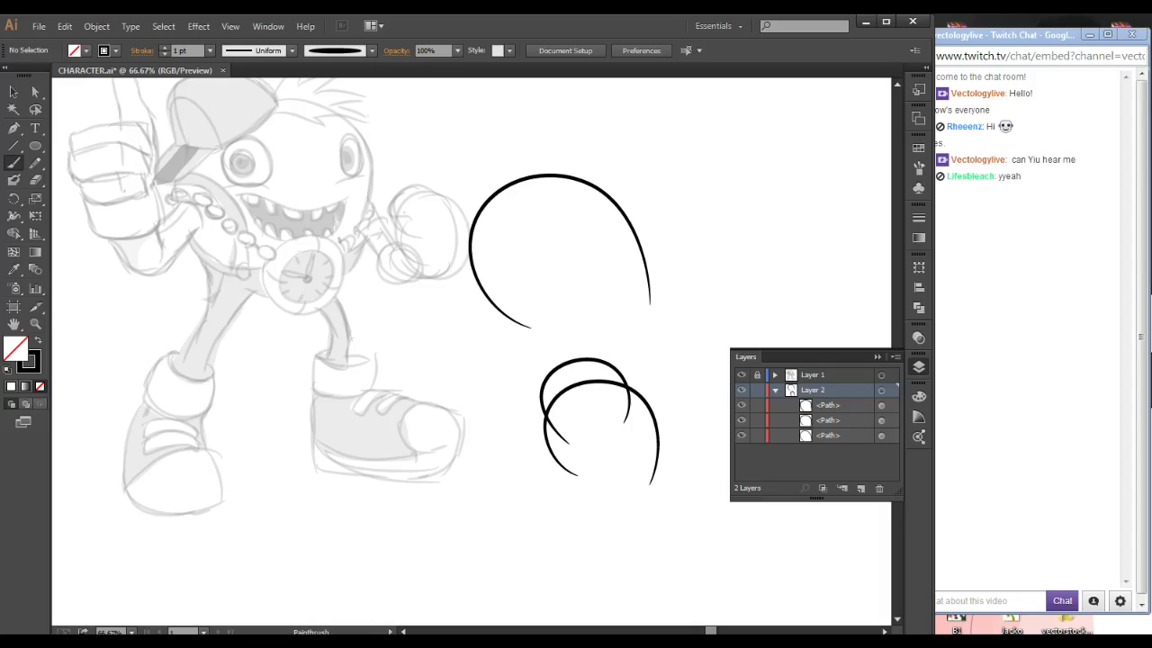
- With a white fill chosen, paint three overlapping round test strokes beside the large one and undo them
{"action": "left_click", "coordinate": [11, 386]}
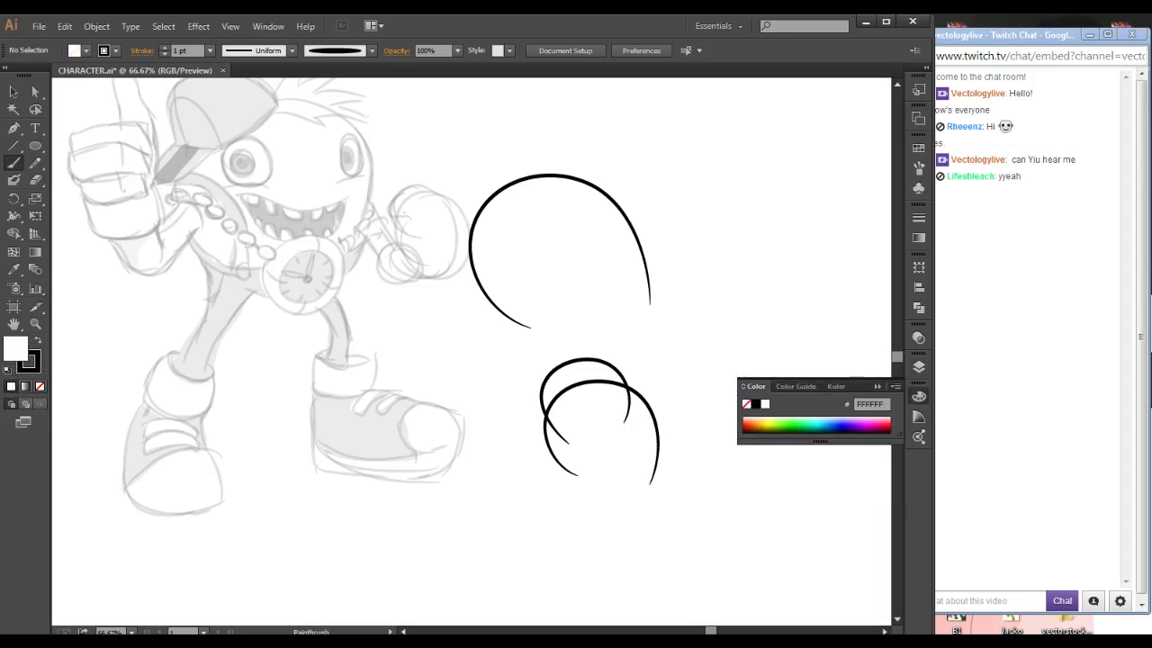
{"action": "left_click_drag", "start_coordinate": [793, 286], "coordinate": [751, 307]}
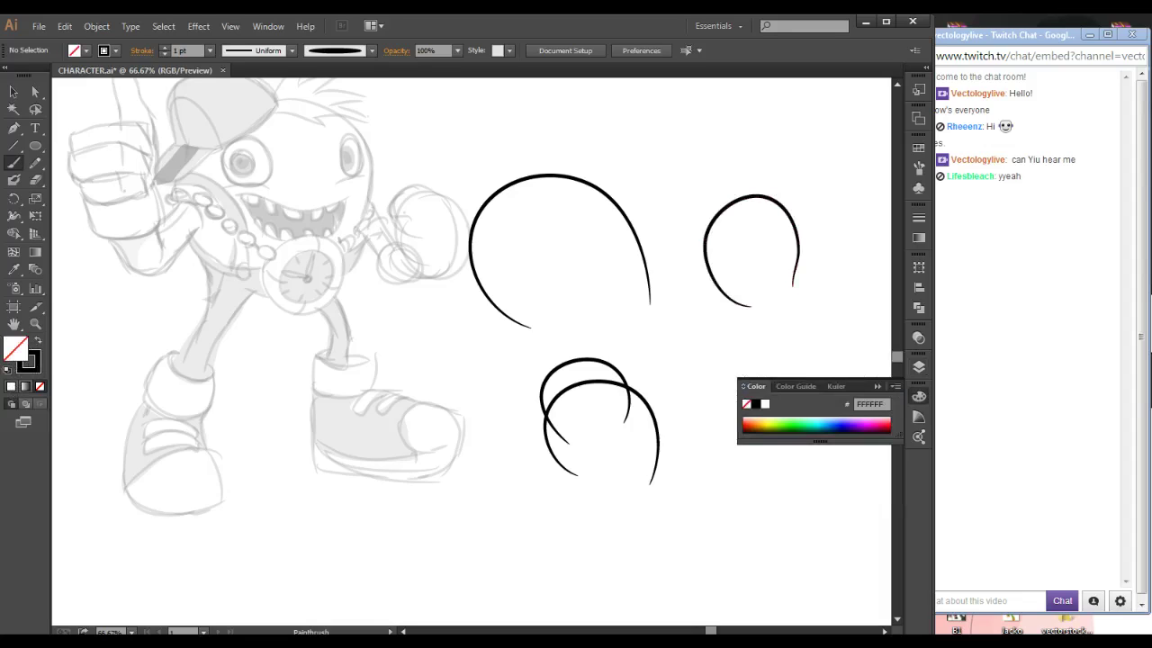
{"action": "mouse_move", "coordinate": [768, 245]}
{"action": "left_mouse_down"}
{"action": "mouse_move", "coordinate": [772, 218]}
{"action": "mouse_move", "coordinate": [739, 252]}
{"action": "left_mouse_up"}
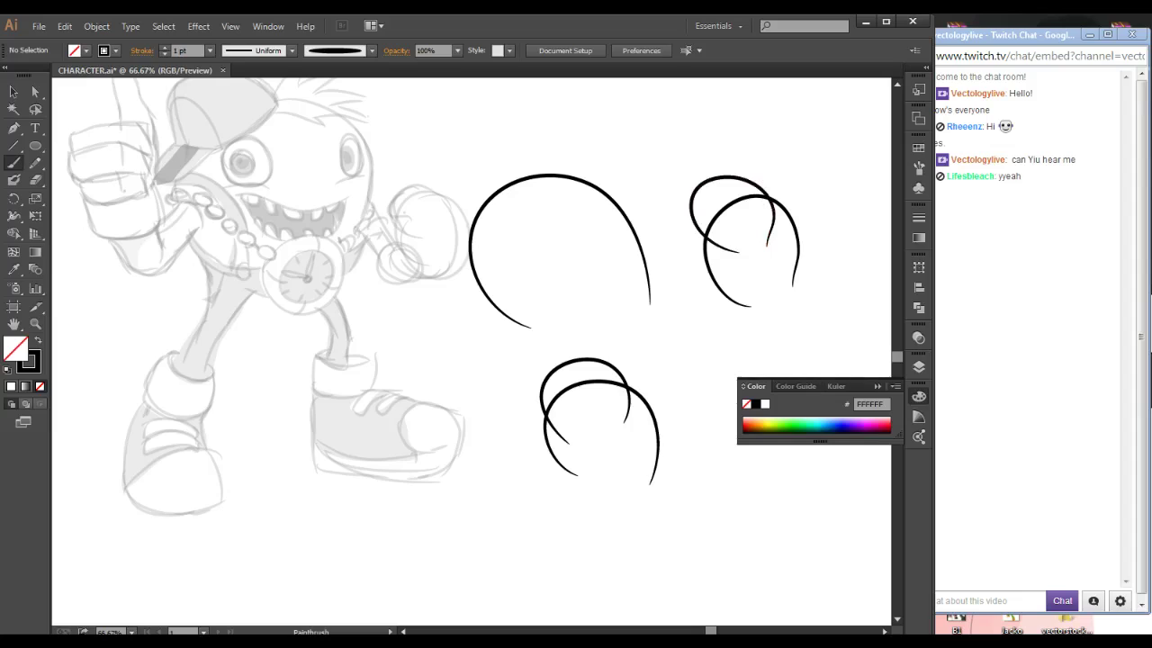
{"action": "left_click_drag", "start_coordinate": [676, 183], "coordinate": [691, 218]}
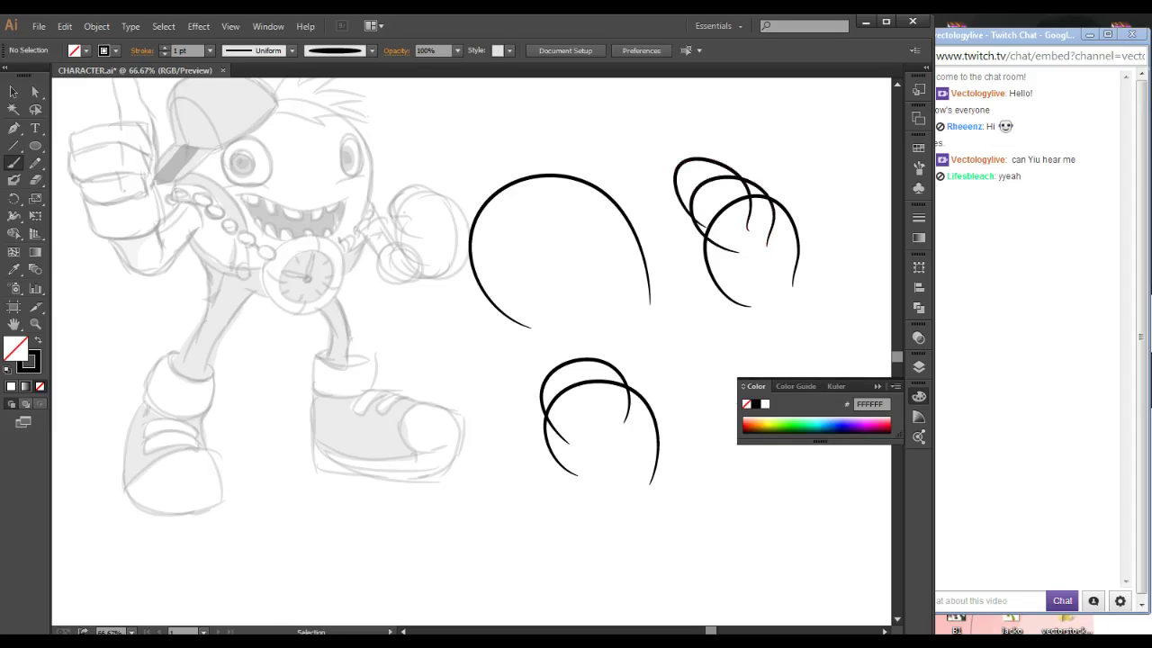
{"action": "key", "text": "ctrl+z"}
{"action": "key", "text": "ctrl+z"}
{"action": "key", "text": "ctrl+z"}
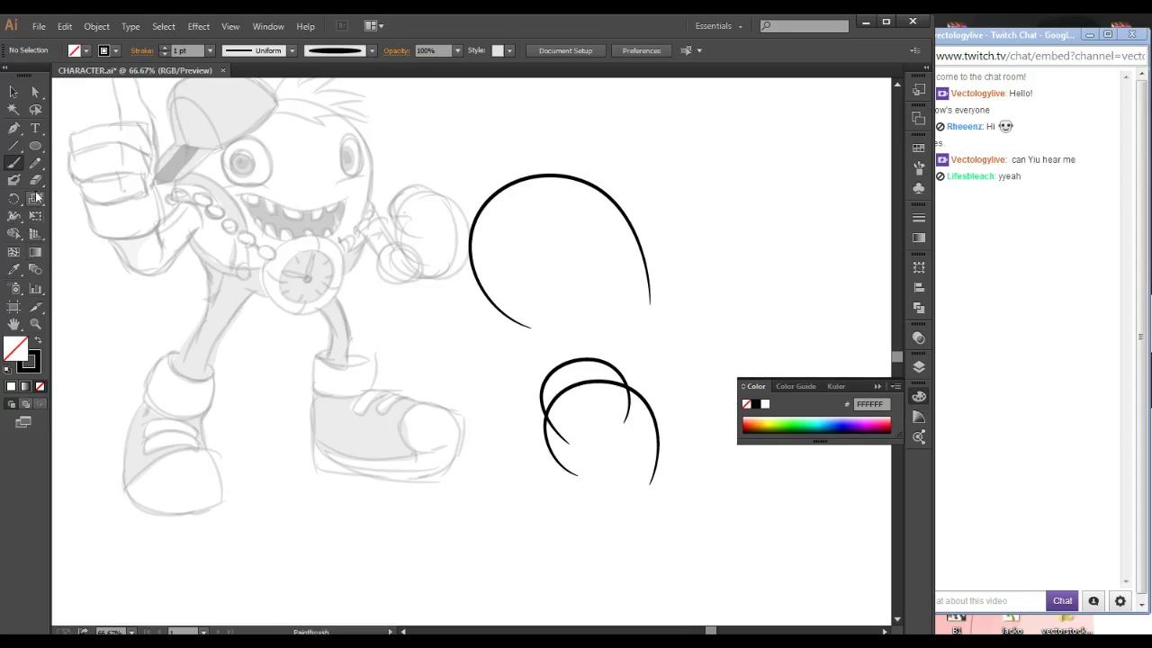
- Turn filling of new brush strokes back on and paint overlapping round test strokes beside the large one
{"action": "double_click", "coordinate": [13, 163]}
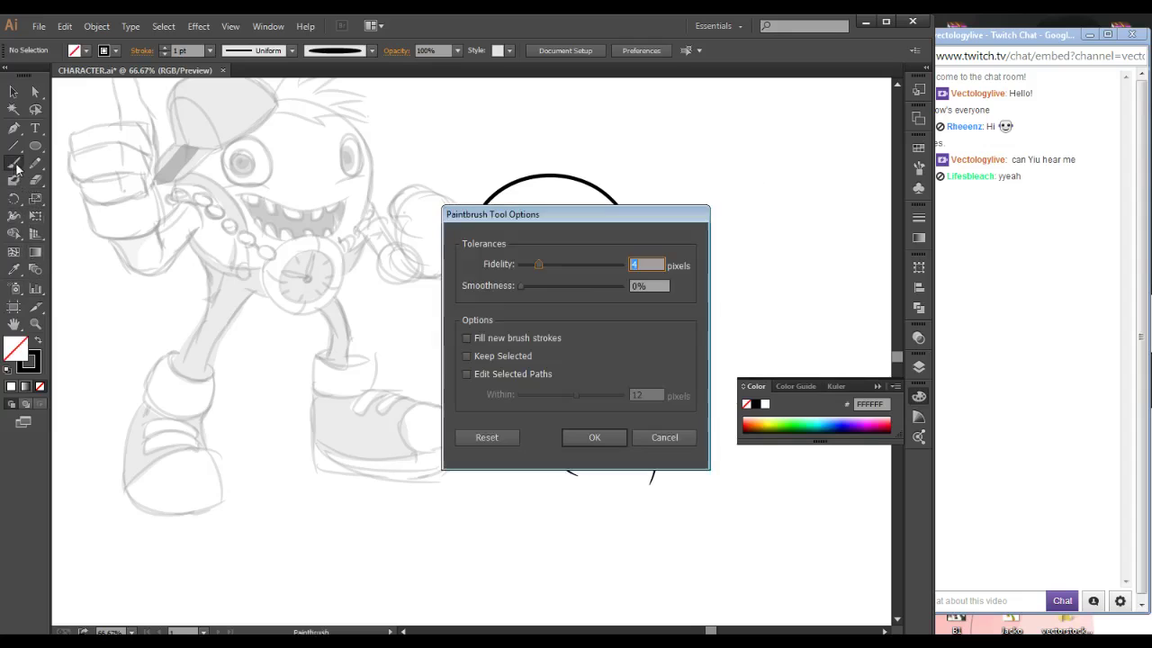
{"action": "left_click", "coordinate": [466, 338]}
{"action": "left_click", "coordinate": [592, 437]}
{"action": "left_click_drag", "start_coordinate": [829, 259], "coordinate": [717, 290]}
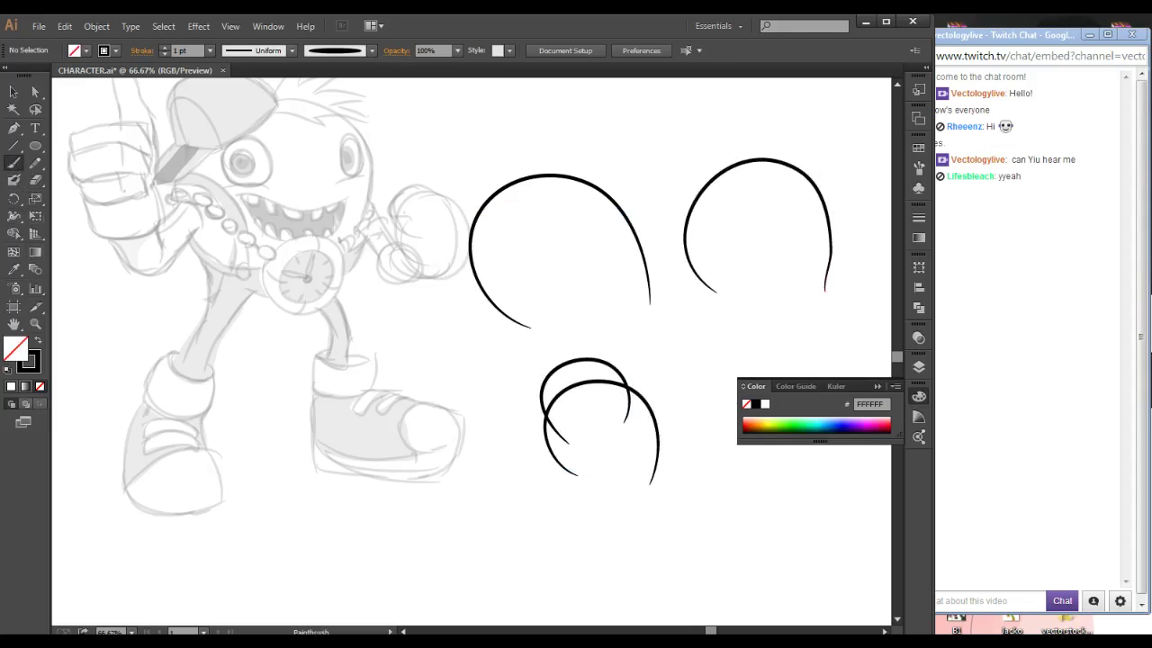
{"action": "left_click_drag", "start_coordinate": [785, 196], "coordinate": [740, 257]}
{"action": "left_click_drag", "start_coordinate": [837, 127], "coordinate": [679, 262]}
- Set the fill to white and paint overlapping round test strokes in empty space, undoing the last attempt
{"action": "left_click", "coordinate": [765, 404]}
{"action": "left_click_drag", "start_coordinate": [810, 360], "coordinate": [527, 270]}
{"action": "left_click_drag", "start_coordinate": [621, 391], "coordinate": [534, 402]}
{"action": "mouse_move", "coordinate": [578, 322]}
{"action": "left_mouse_down"}
{"action": "mouse_move", "coordinate": [472, 321]}
{"action": "mouse_move", "coordinate": [509, 346]}
{"action": "left_mouse_up"}
{"action": "mouse_move", "coordinate": [543, 297]}
{"action": "left_mouse_down"}
{"action": "mouse_move", "coordinate": [528, 273]}
{"action": "mouse_move", "coordinate": [455, 300]}
{"action": "mouse_move", "coordinate": [456, 286]}
{"action": "left_mouse_up"}
{"action": "key", "text": "ctrl+z"}
{"action": "key", "text": "ctrl+z"}
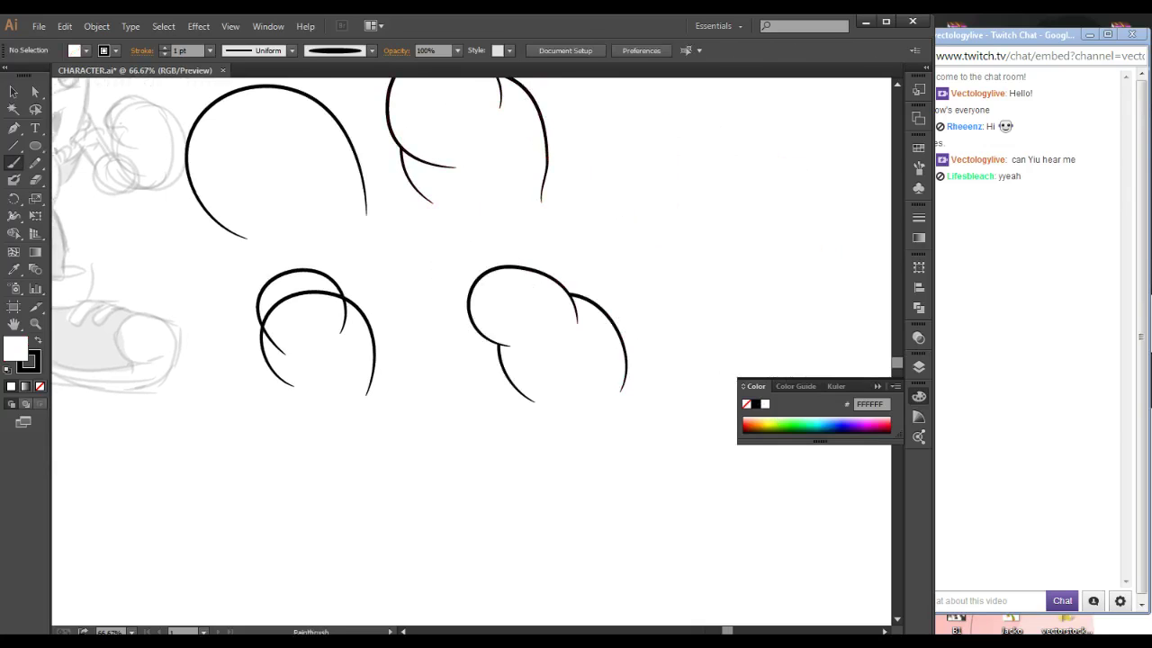
- Select all the test brush strokes beside the character and delete them
{"action": "left_click_drag", "start_coordinate": [558, 207], "coordinate": [637, 357]}
{"action": "left_click_drag", "start_coordinate": [771, 175], "coordinate": [335, 585]}
{"action": "key", "text": "Delete"}
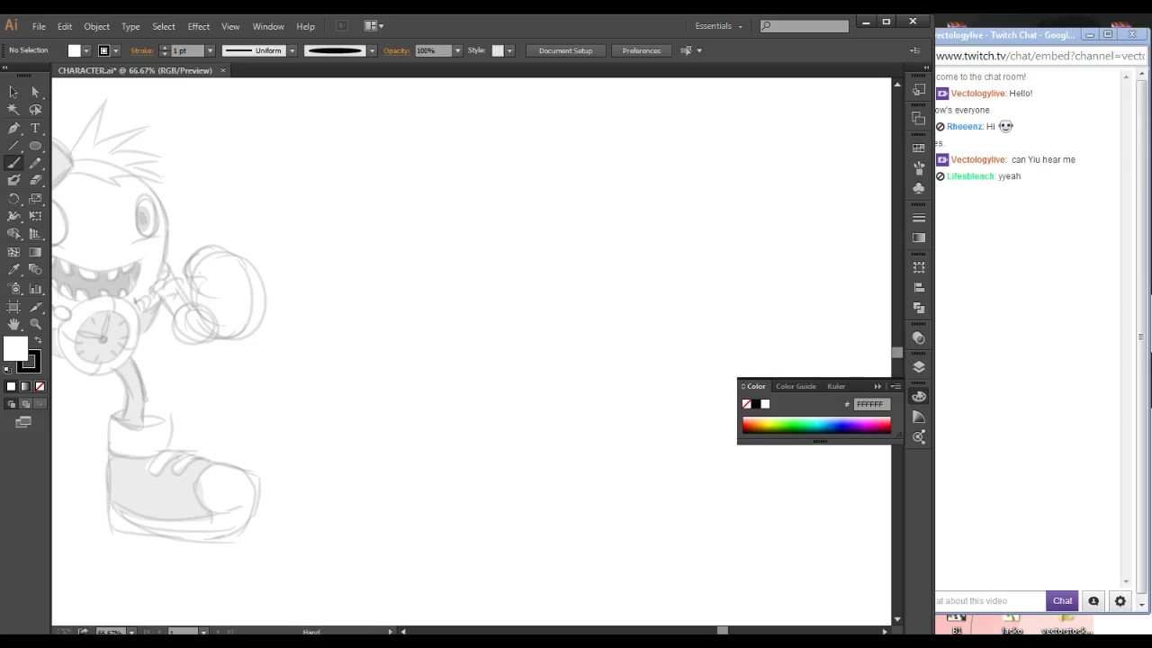
- Paint a closed round brush outline around the character's head and body over the sketch
{"action": "left_click_drag", "start_coordinate": [201, 277], "coordinate": [433, 259]}
{"action": "key", "text": "ctrl+plus"}
{"action": "left_click_drag", "start_coordinate": [376, 348], "coordinate": [397, 466]}
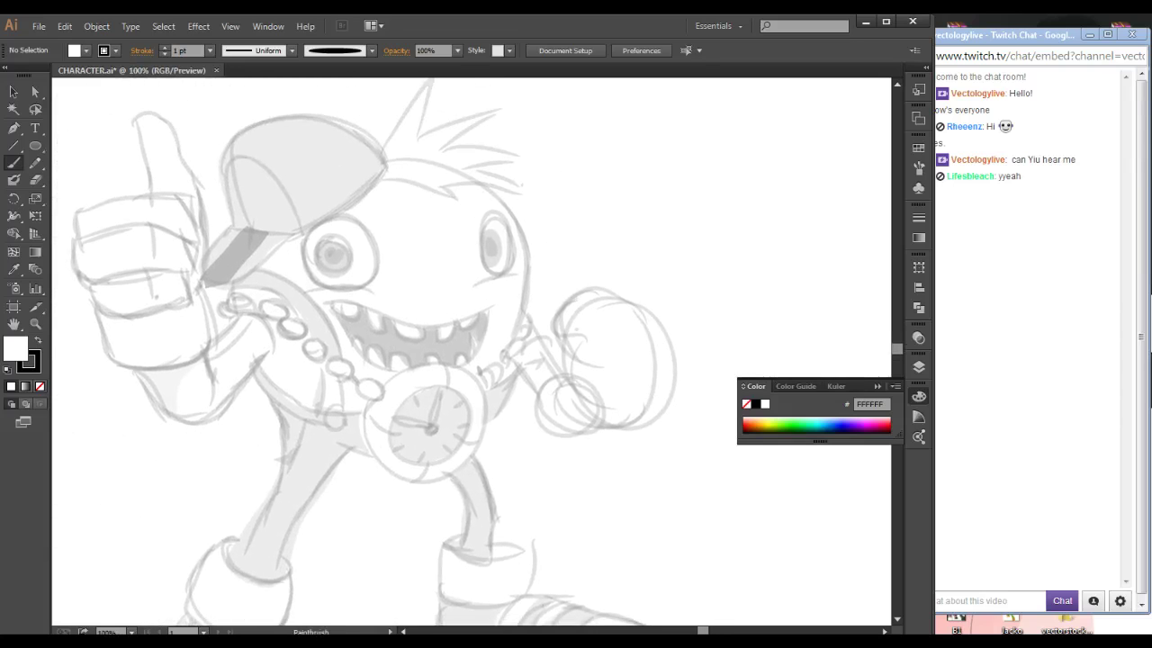
{"action": "mouse_move", "coordinate": [389, 153]}
{"action": "left_mouse_down"}
{"action": "mouse_move", "coordinate": [274, 193]}
{"action": "mouse_move", "coordinate": [228, 306]}
{"action": "mouse_move", "coordinate": [262, 394]}
{"action": "mouse_move", "coordinate": [340, 460]}
{"action": "mouse_move", "coordinate": [451, 457]}
{"action": "mouse_move", "coordinate": [526, 369]}
{"action": "mouse_move", "coordinate": [531, 271]}
{"action": "mouse_move", "coordinate": [477, 177]}
{"action": "mouse_move", "coordinate": [390, 153]}
{"action": "left_mouse_up"}
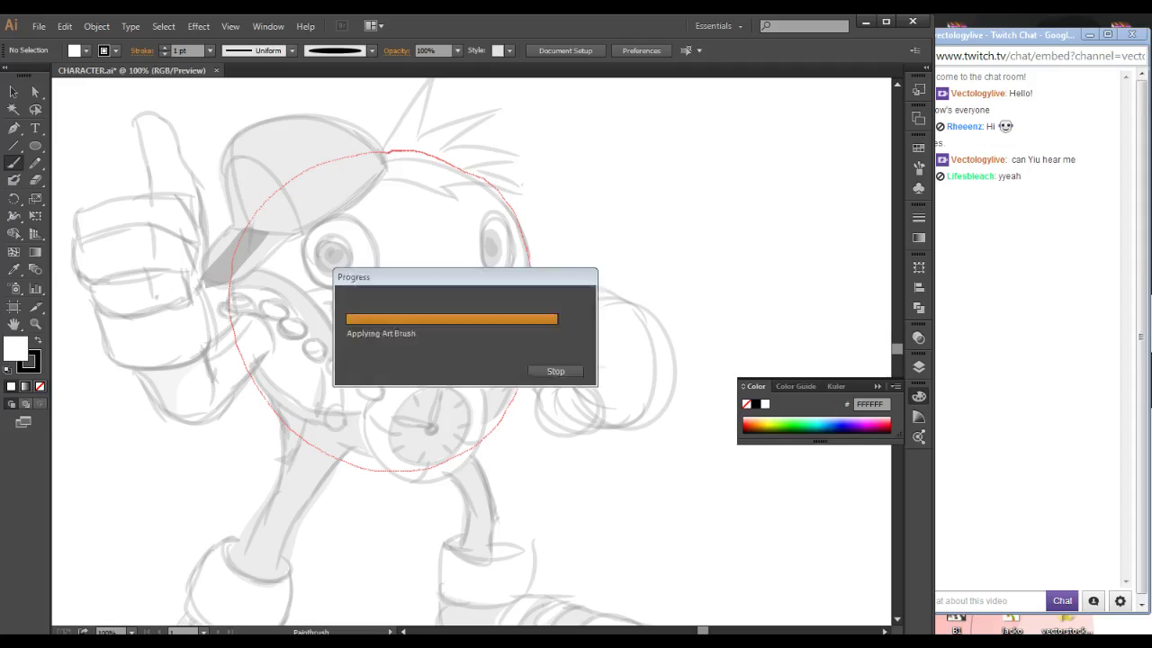
- Set the body outline's stroke weight to 0.5 pt and shift the outline slightly up and to the right
{"action": "left_click", "coordinate": [209, 51]}
{"action": "left_click", "coordinate": [227, 83]}
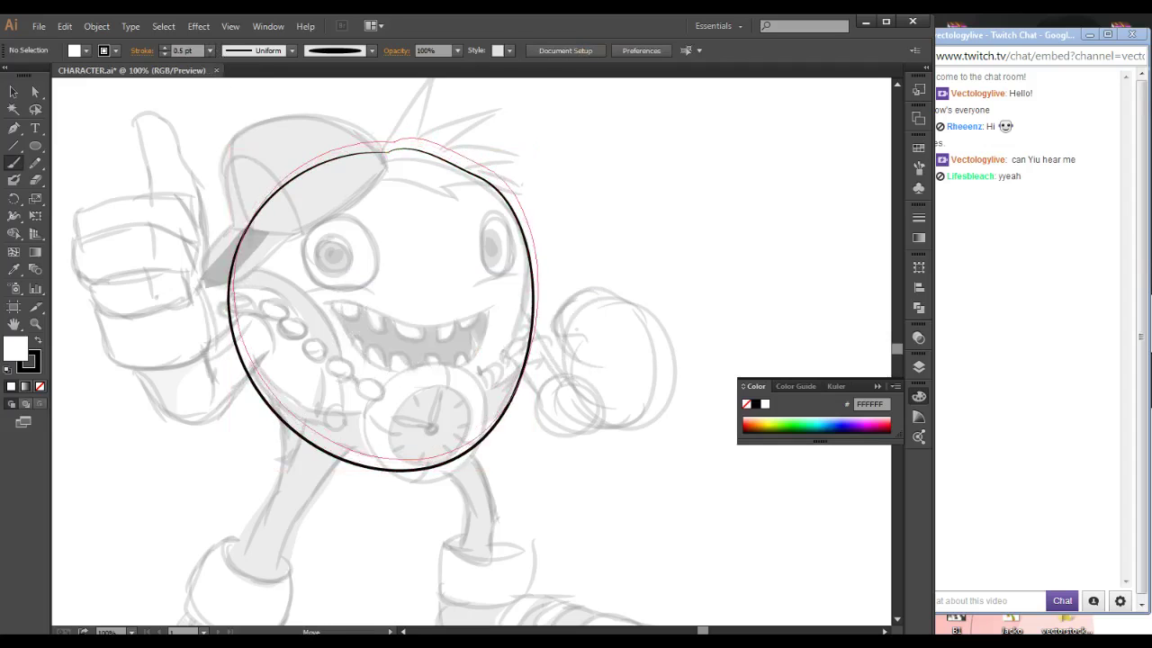
{"action": "key", "text": "v"}
{"action": "left_click_drag", "start_coordinate": [450, 297], "coordinate": [469, 295]}
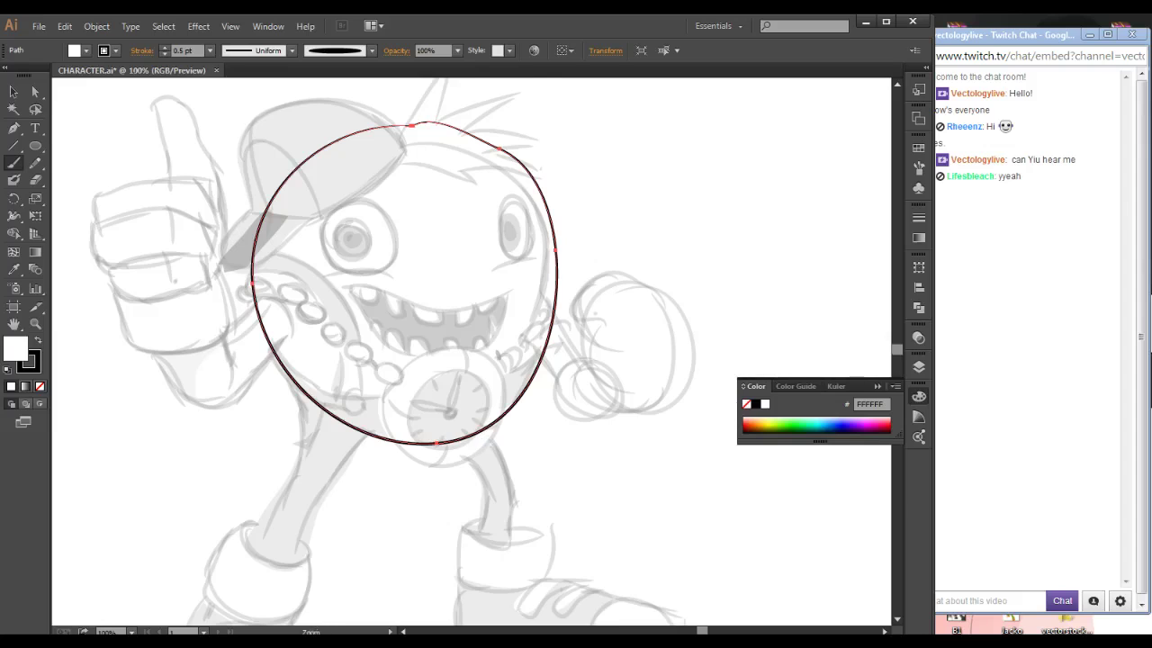
- Paint closed brush outlines around both of the character's eyes
{"action": "key", "text": "ctrl+equal"}
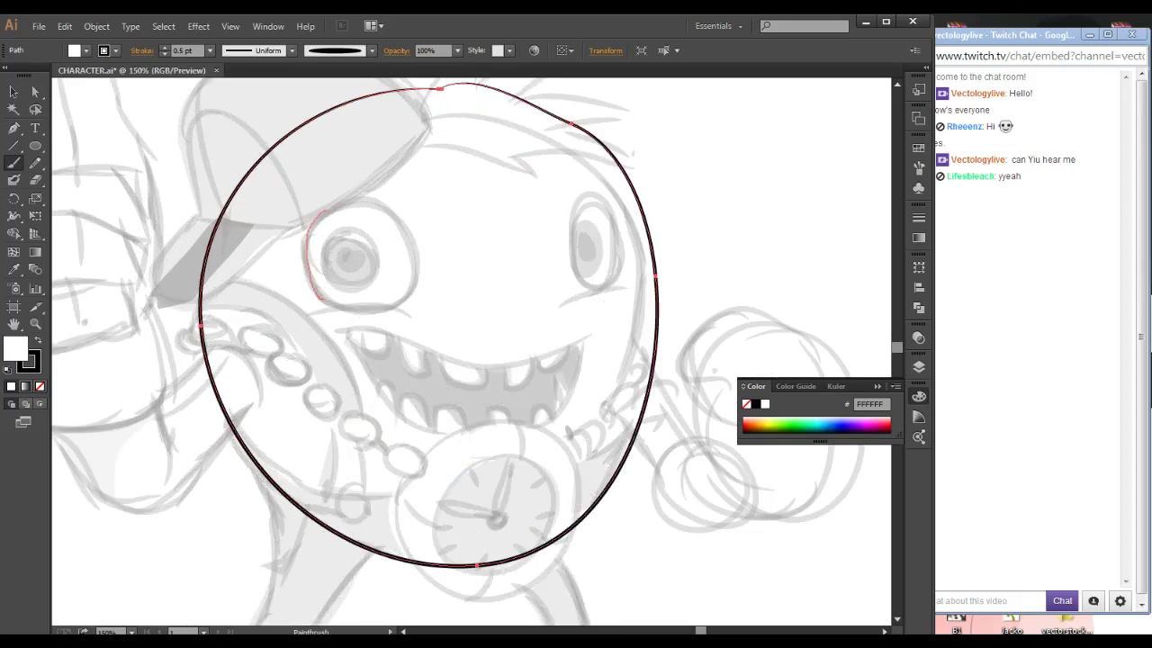
{"action": "mouse_move", "coordinate": [328, 208]}
{"action": "left_mouse_down"}
{"action": "mouse_move", "coordinate": [368, 198]}
{"action": "mouse_move", "coordinate": [404, 221]}
{"action": "mouse_move", "coordinate": [416, 259]}
{"action": "mouse_move", "coordinate": [385, 309]}
{"action": "left_mouse_up"}
{"action": "key", "text": "ctrl+shift+a"}
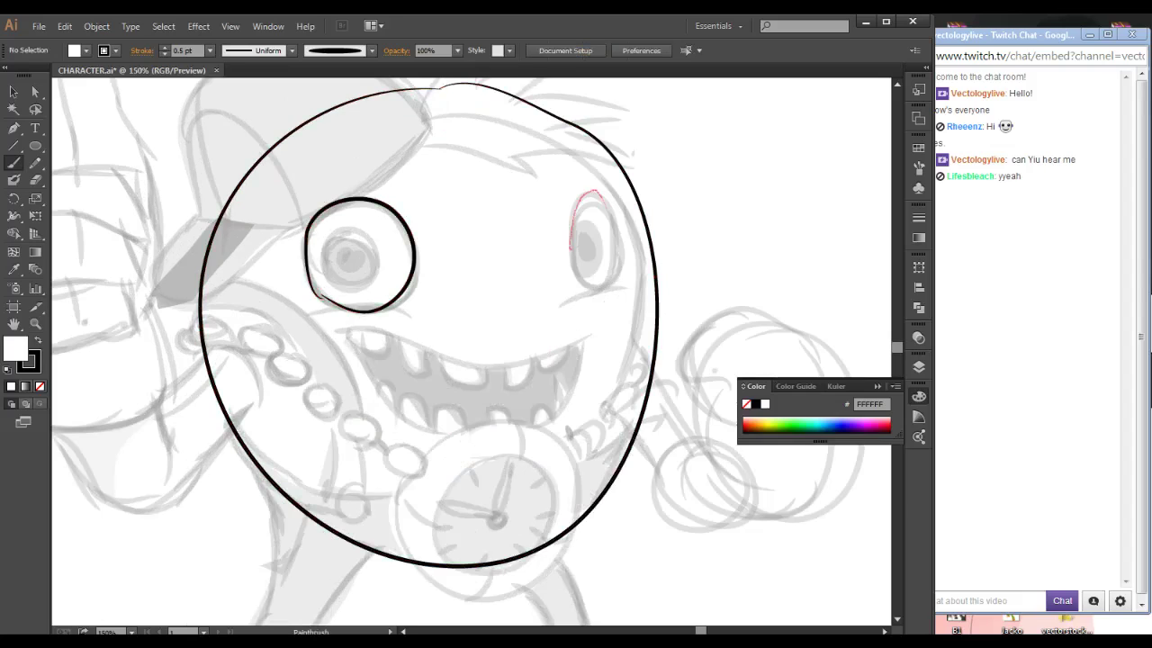
{"action": "mouse_move", "coordinate": [601, 199]}
{"action": "left_mouse_down"}
{"action": "mouse_move", "coordinate": [602, 286]}
{"action": "mouse_move", "coordinate": [582, 287]}
{"action": "mouse_move", "coordinate": [570, 250]}
{"action": "left_mouse_up"}
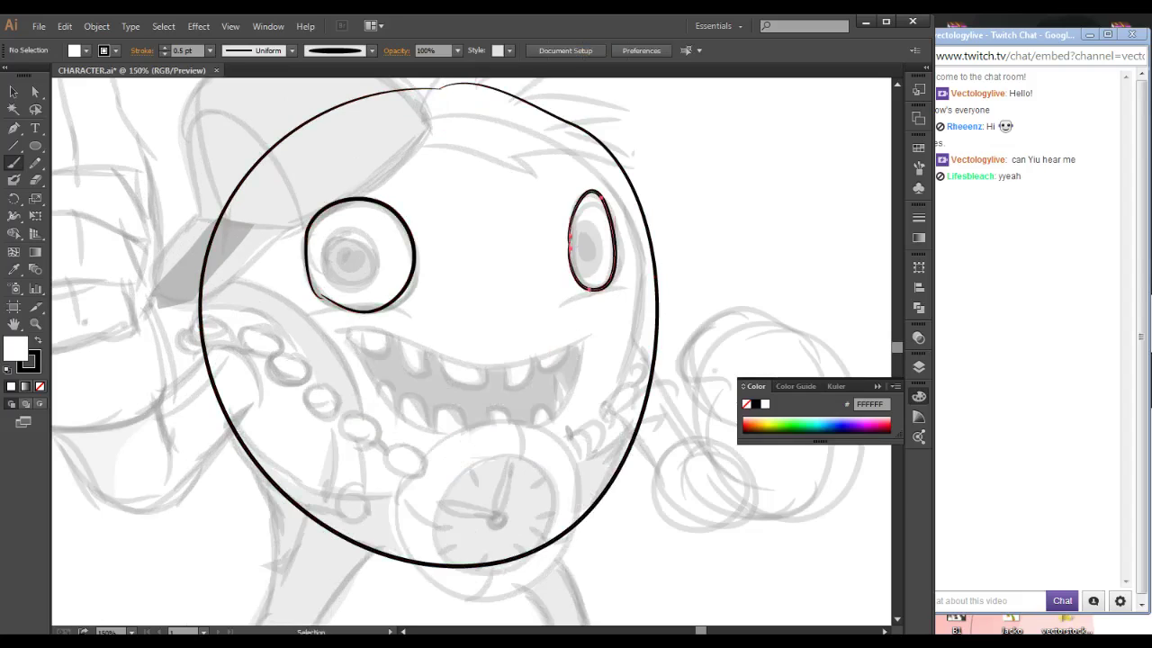
- Set the stroke weight of both eye outlines to 0.25 pt and deselect them
{"action": "left_click", "coordinate": [570, 252], "text": "ctrl"}
{"action": "left_click", "coordinate": [415, 256], "text": "ctrl+shift"}
{"action": "left_click", "coordinate": [211, 51]}
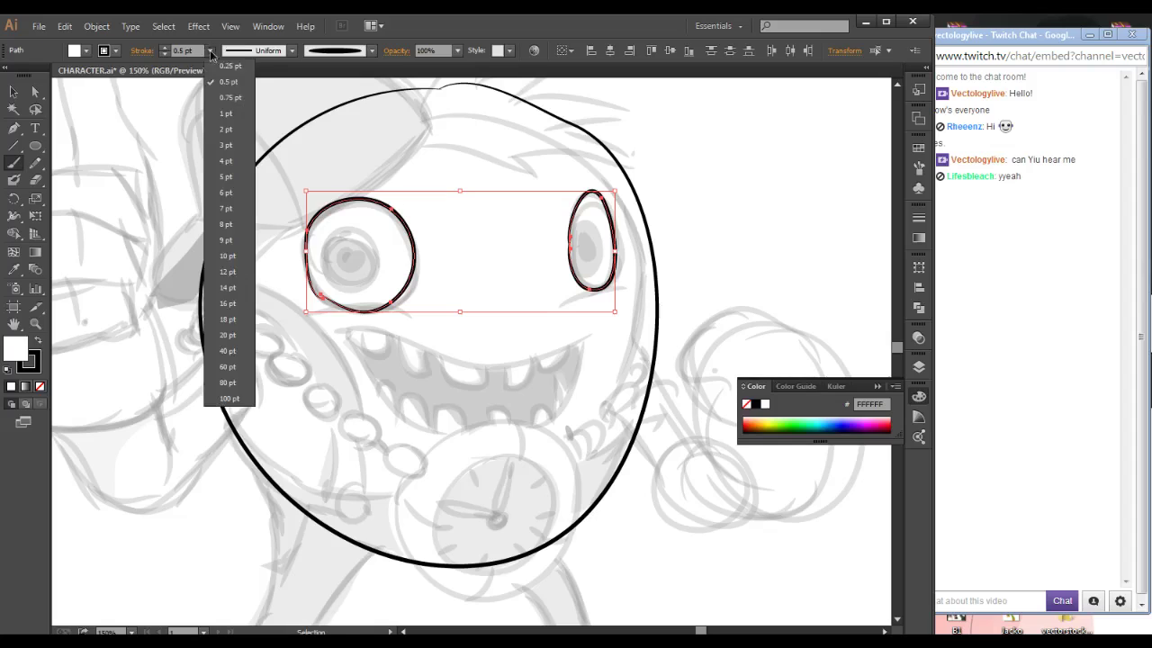
{"action": "left_click", "coordinate": [230, 65]}
{"action": "key", "text": "ctrl+shift+a"}
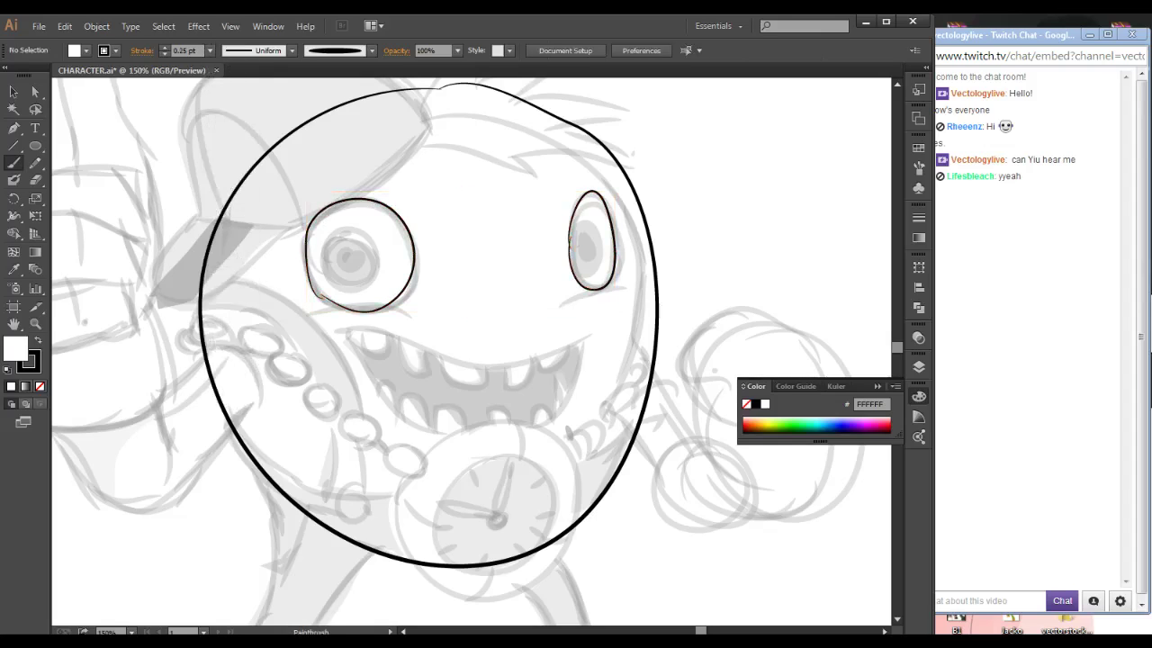
- Paint a curved lower eyelid stroke across the bottom of each eye
{"action": "left_click_drag", "start_coordinate": [468, 342], "coordinate": [450, 311]}
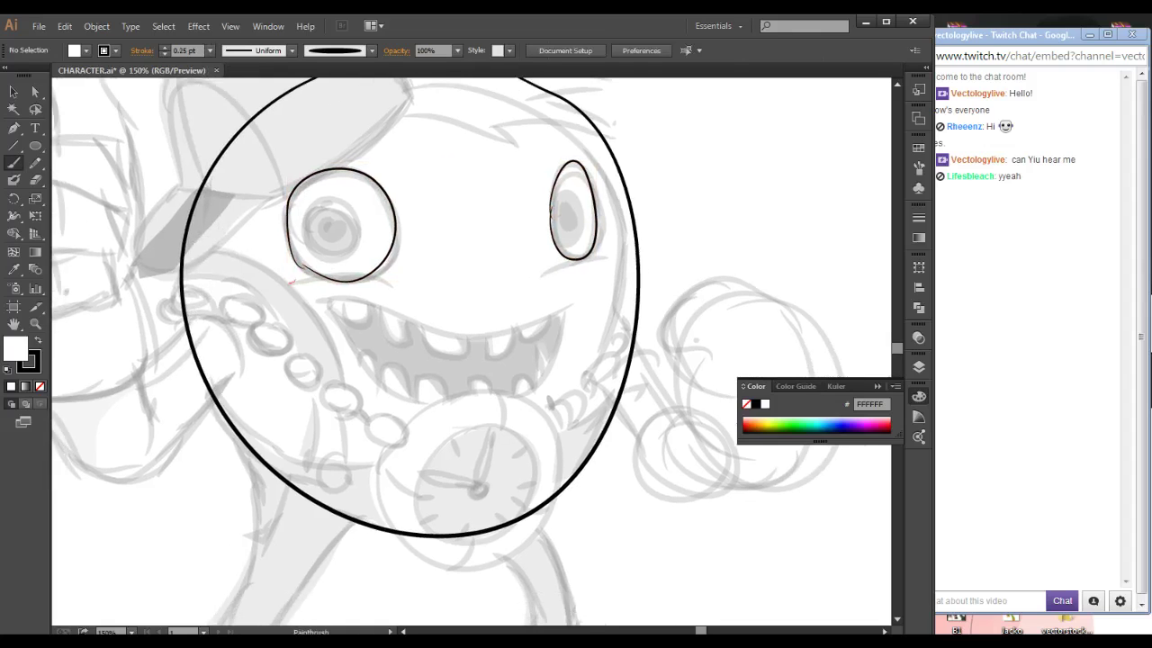
{"action": "mouse_move", "coordinate": [291, 281]}
{"action": "left_mouse_down"}
{"action": "mouse_move", "coordinate": [354, 270]}
{"action": "mouse_move", "coordinate": [389, 288]}
{"action": "left_mouse_up"}
{"action": "left_click_drag", "start_coordinate": [540, 275], "coordinate": [602, 262]}
- Paint the iris, the pupil and a small round highlight inside each eye
{"action": "mouse_move", "coordinate": [336, 197]}
{"action": "left_mouse_down"}
{"action": "mouse_move", "coordinate": [307, 211]}
{"action": "mouse_move", "coordinate": [302, 240]}
{"action": "mouse_move", "coordinate": [325, 260]}
{"action": "left_mouse_up"}
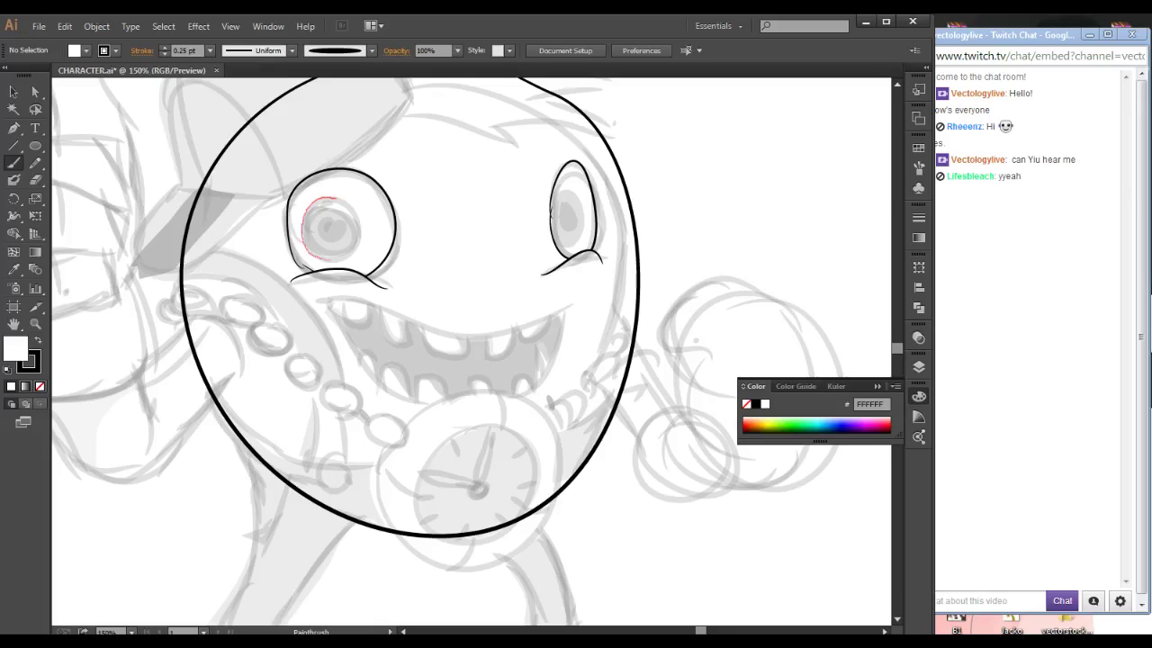
{"action": "left_click_drag", "start_coordinate": [340, 198], "coordinate": [335, 197]}
{"action": "mouse_move", "coordinate": [562, 241]}
{"action": "left_mouse_down"}
{"action": "mouse_move", "coordinate": [585, 201]}
{"action": "mouse_move", "coordinate": [569, 186]}
{"action": "left_mouse_up"}
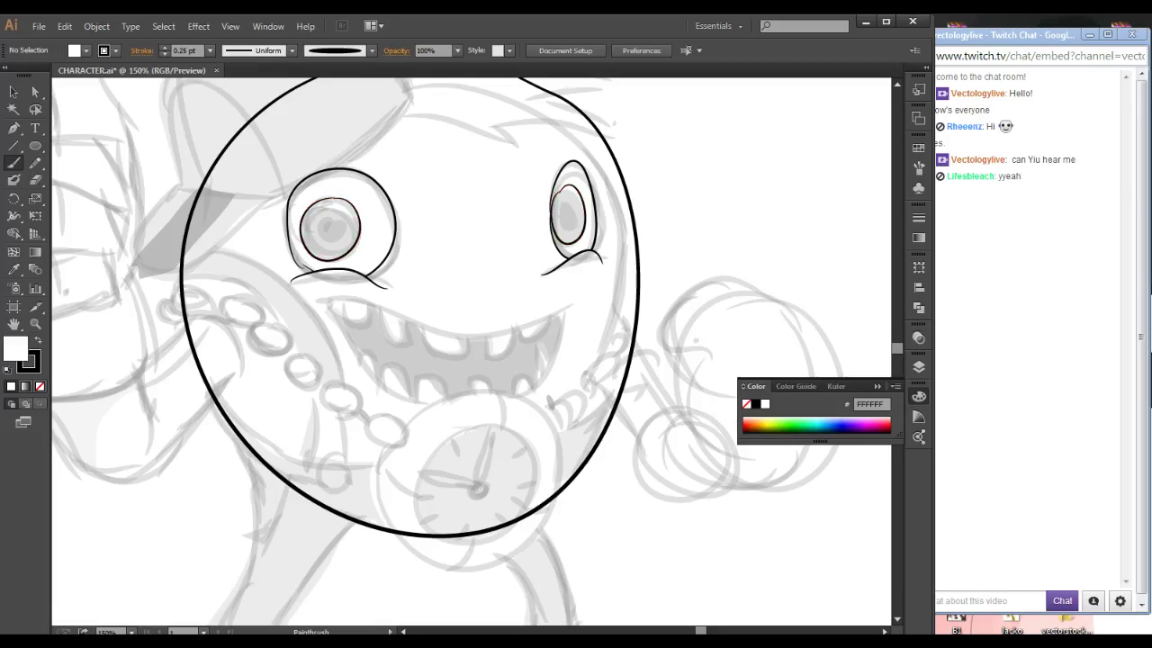
{"action": "mouse_move", "coordinate": [317, 206]}
{"action": "left_mouse_down"}
{"action": "mouse_move", "coordinate": [335, 253]}
{"action": "mouse_move", "coordinate": [315, 207]}
{"action": "mouse_move", "coordinate": [340, 216]}
{"action": "mouse_move", "coordinate": [330, 209]}
{"action": "left_mouse_up"}
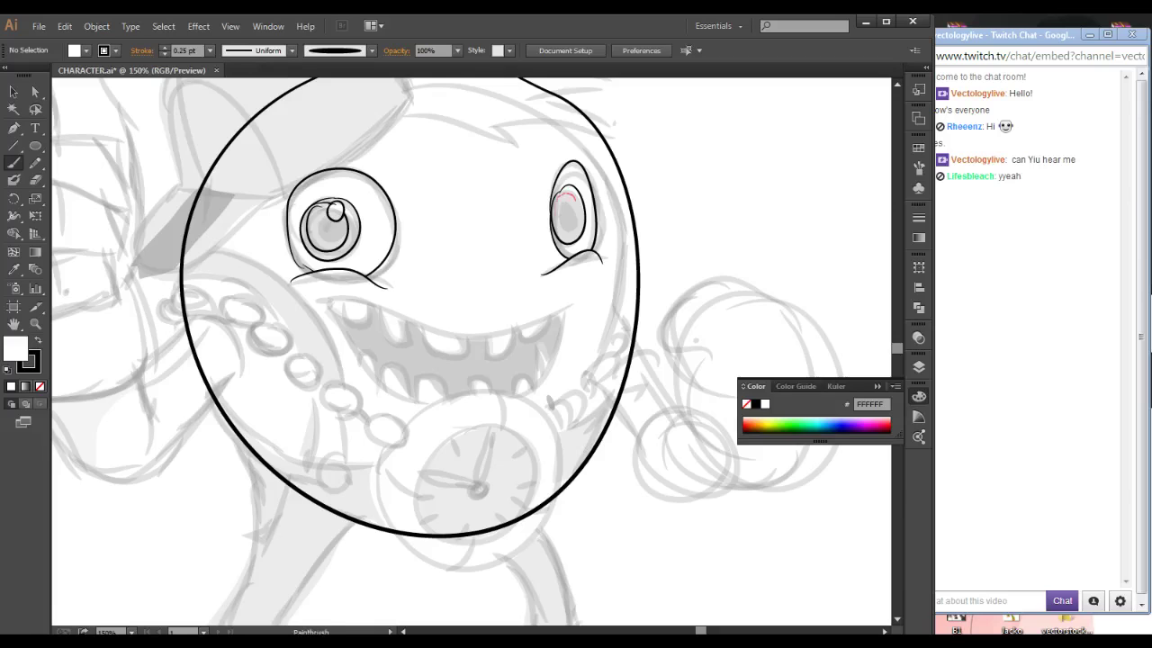
{"action": "mouse_move", "coordinate": [557, 200]}
{"action": "left_mouse_down"}
{"action": "mouse_move", "coordinate": [580, 209]}
{"action": "mouse_move", "coordinate": [572, 189]}
{"action": "mouse_move", "coordinate": [657, 169]}
{"action": "mouse_move", "coordinate": [616, 172]}
{"action": "left_mouse_up"}
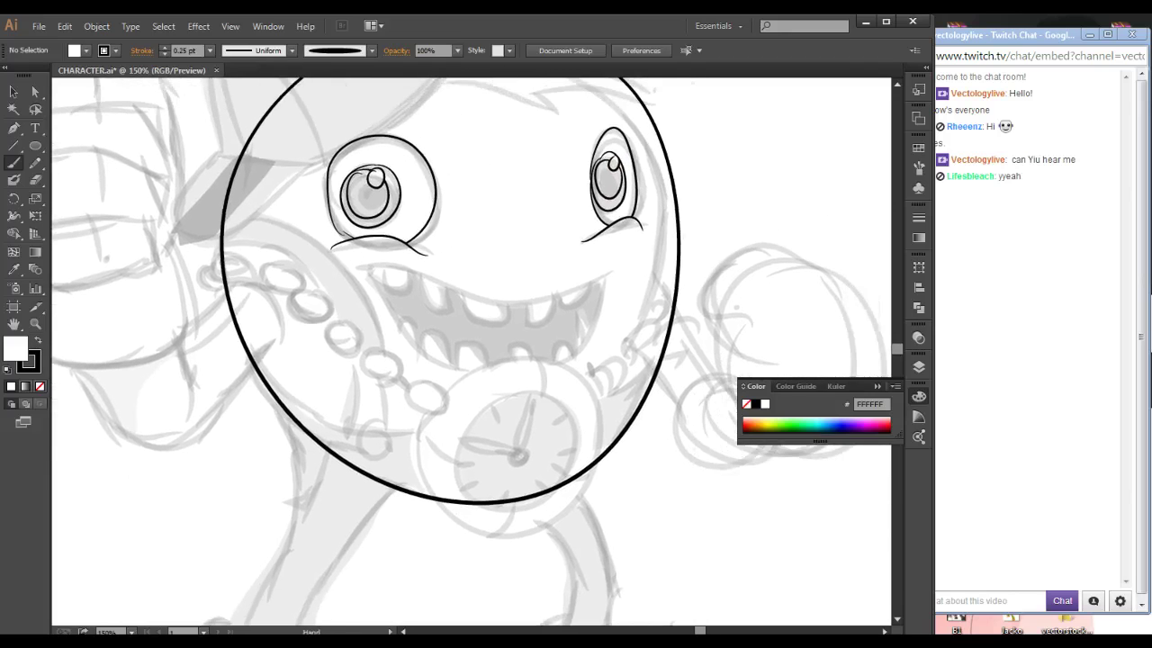
- Paint a closed brush outline around the character's open smiling mouth
{"action": "left_click_drag", "start_coordinate": [540, 270], "coordinate": [551, 319]}
{"action": "key", "text": "ctrl+minus"}
{"action": "key", "text": "ctrl+minus"}
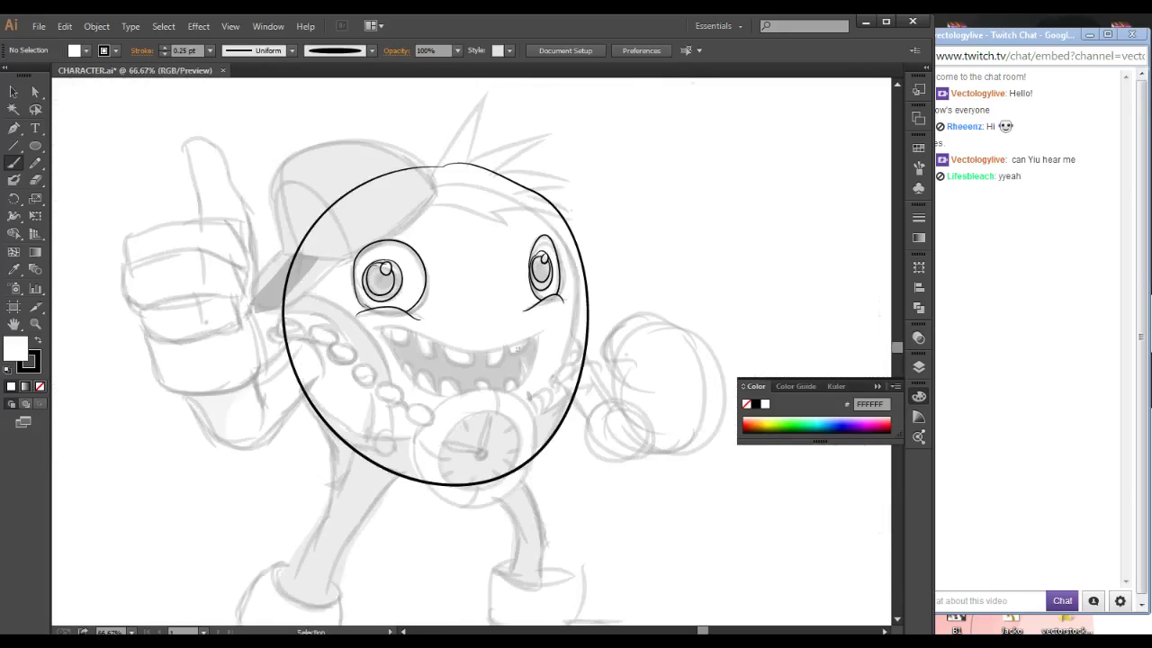
{"action": "mouse_move", "coordinate": [457, 373]}
{"action": "left_mouse_down"}
{"action": "mouse_move", "coordinate": [475, 386]}
{"action": "mouse_move", "coordinate": [467, 373]}
{"action": "mouse_move", "coordinate": [479, 359]}
{"action": "mouse_move", "coordinate": [508, 395]}
{"action": "mouse_move", "coordinate": [481, 343]}
{"action": "left_mouse_up"}
{"action": "left_click", "coordinate": [467, 374], "text": "ctrl"}
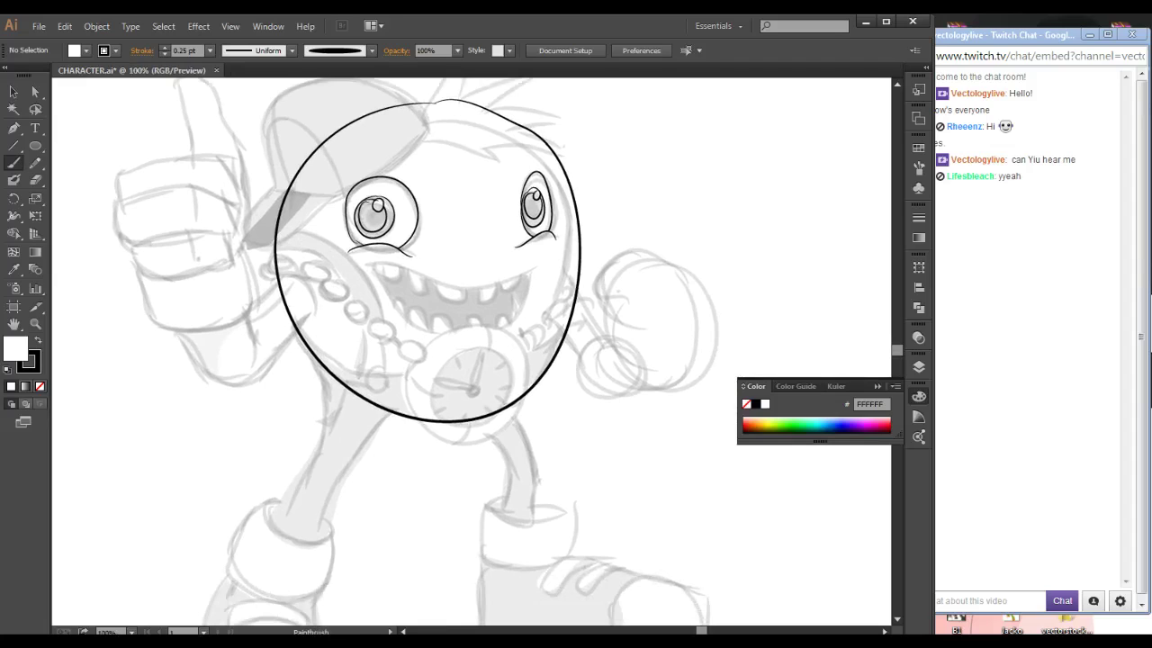
{"action": "mouse_move", "coordinate": [371, 267]}
{"action": "left_mouse_down"}
{"action": "mouse_move", "coordinate": [405, 324]}
{"action": "mouse_move", "coordinate": [469, 344]}
{"action": "mouse_move", "coordinate": [519, 324]}
{"action": "mouse_move", "coordinate": [534, 285]}
{"action": "mouse_move", "coordinate": [530, 268]}
{"action": "mouse_move", "coordinate": [470, 288]}
{"action": "mouse_move", "coordinate": [374, 270]}
{"action": "left_mouse_up"}
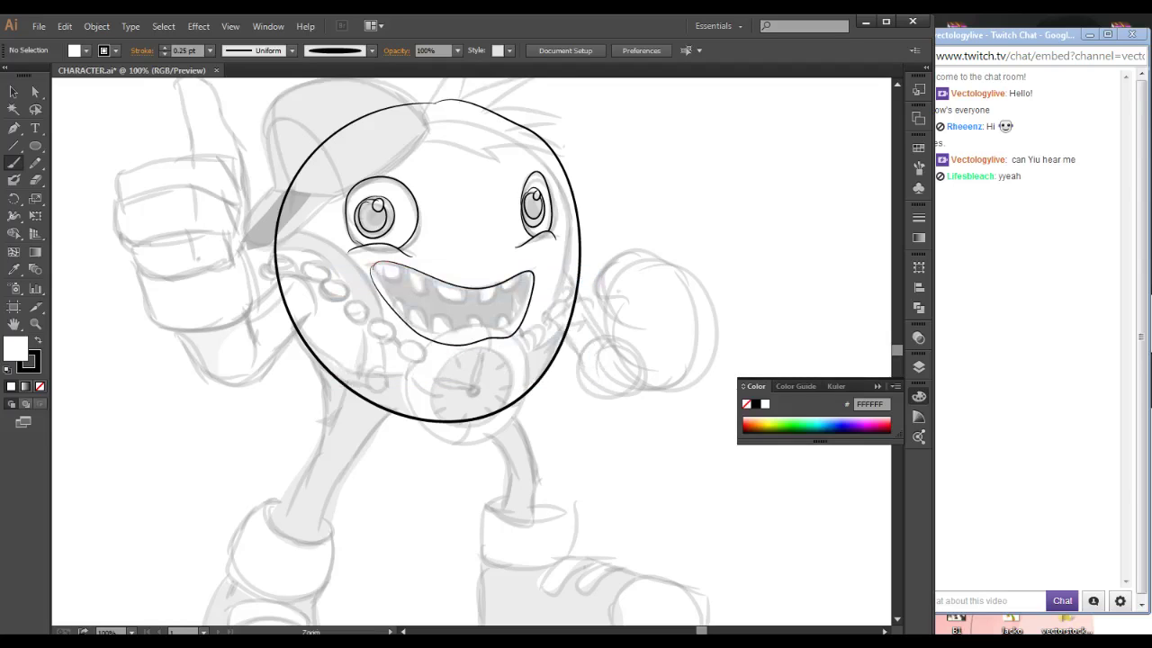
- Paint a closed curved band along the upper edge of the mouth for the top row of teeth
{"action": "left_click", "coordinate": [499, 342], "text": "ctrl"}
{"action": "left_click", "coordinate": [501, 347], "text": "ctrl"}
{"action": "left_click_drag", "start_coordinate": [500, 346], "coordinate": [527, 356]}
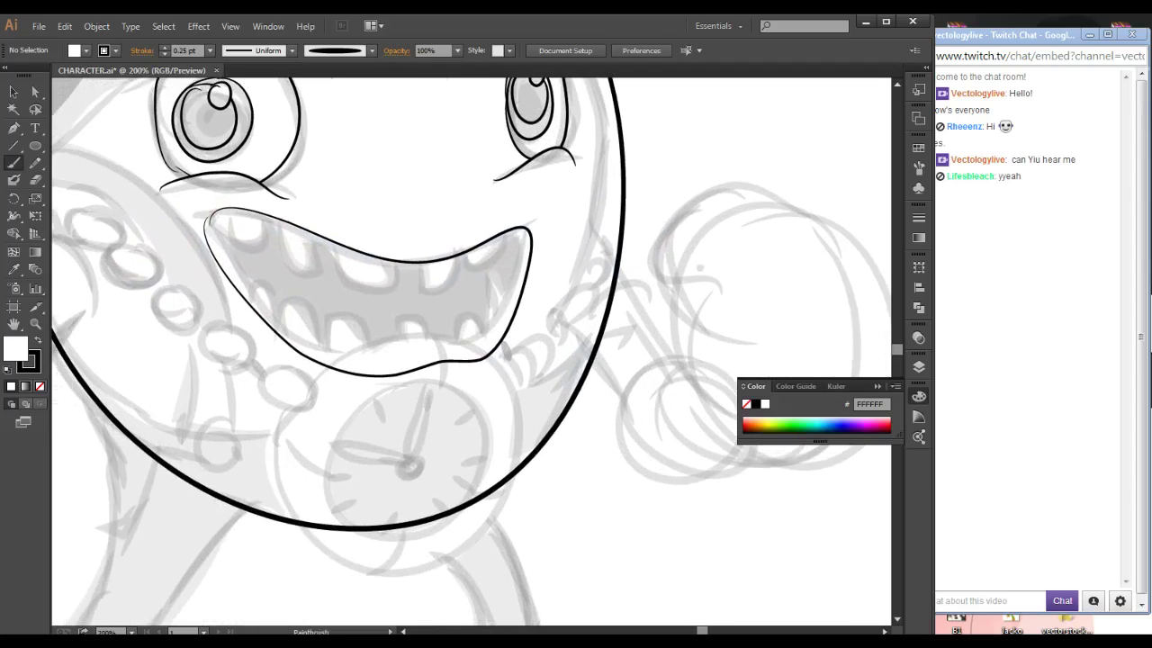
{"action": "mouse_move", "coordinate": [213, 213]}
{"action": "left_mouse_down"}
{"action": "mouse_move", "coordinate": [238, 243]}
{"action": "mouse_move", "coordinate": [405, 295]}
{"action": "mouse_move", "coordinate": [489, 273]}
{"action": "mouse_move", "coordinate": [516, 239]}
{"action": "mouse_move", "coordinate": [455, 249]}
{"action": "left_mouse_up"}
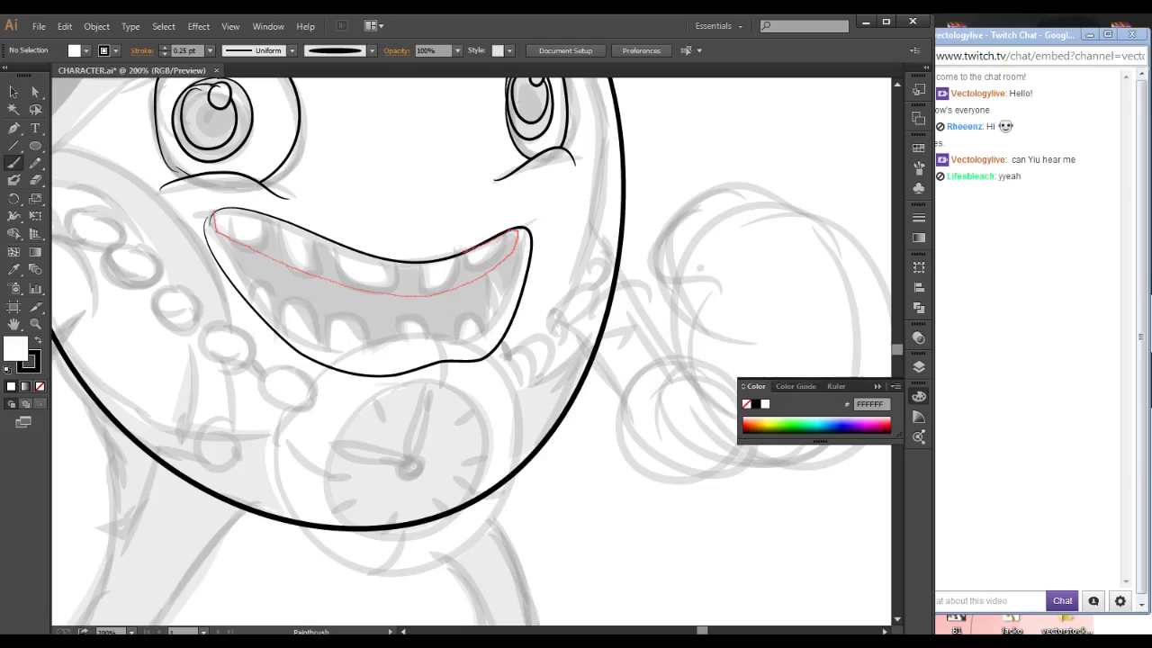
{"action": "left_click_drag", "start_coordinate": [382, 262], "coordinate": [342, 256]}
{"action": "left_click_drag", "start_coordinate": [214, 215], "coordinate": [213, 216]}
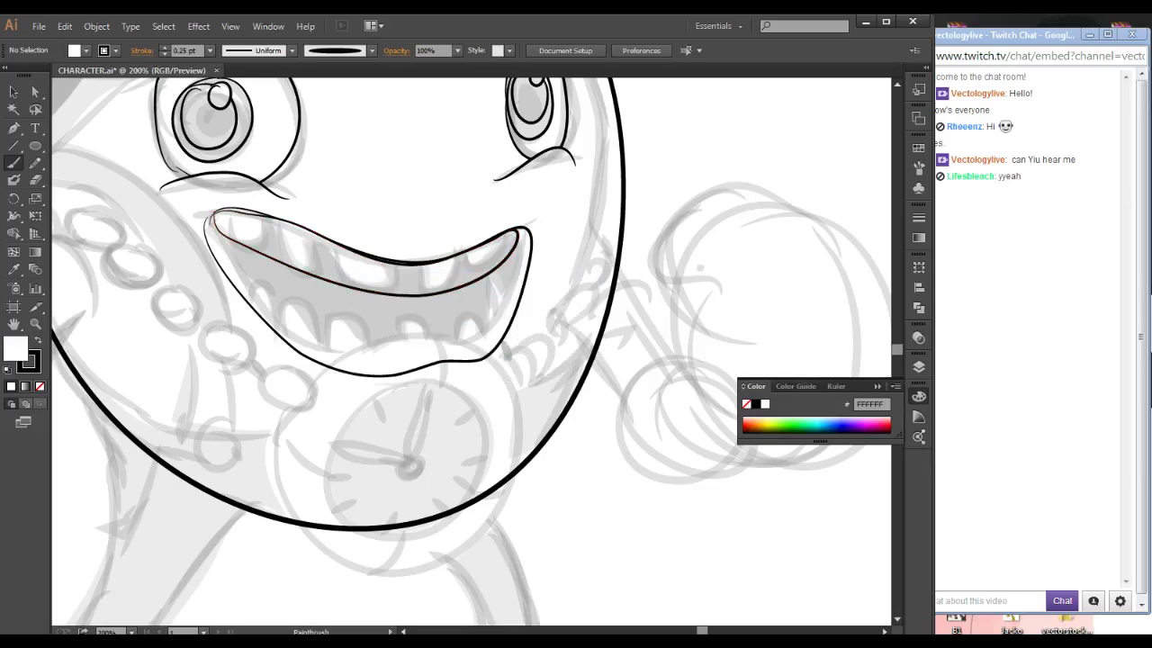
{"action": "left_click_drag", "start_coordinate": [216, 216], "coordinate": [212, 217]}
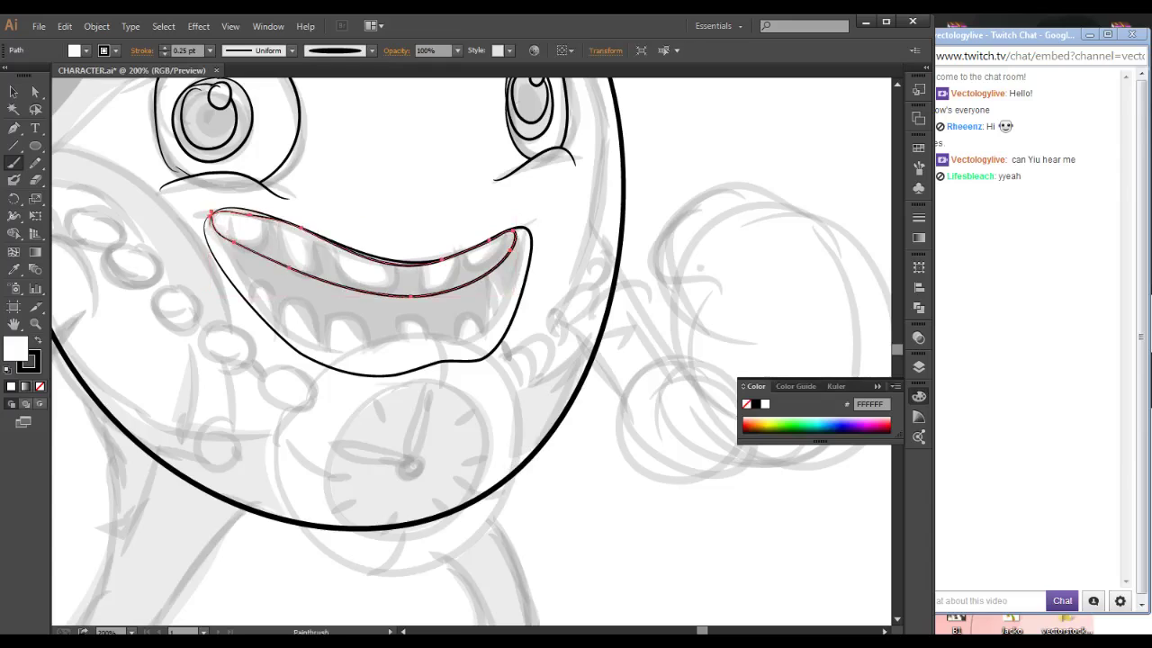
- Undo the last stroke edits and paint five rounded teeth side by side along the upper band of the mouth
{"action": "key", "text": "ctrl+z"}
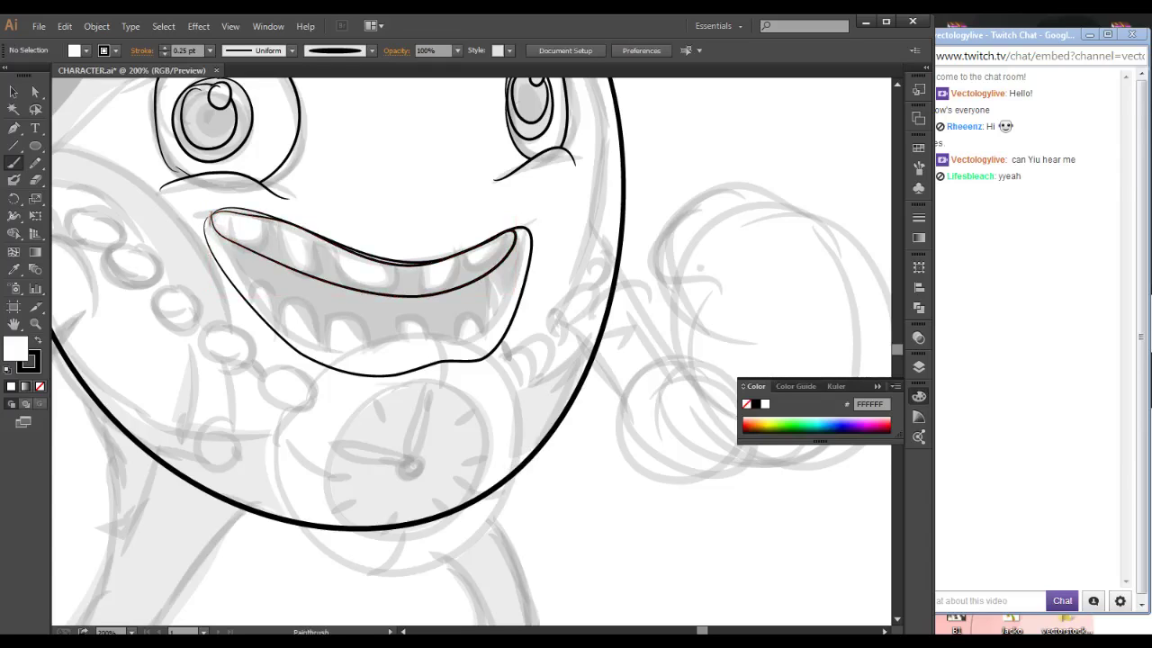
{"action": "key", "text": "ctrl+z"}
{"action": "mouse_move", "coordinate": [228, 213]}
{"action": "left_mouse_down"}
{"action": "mouse_move", "coordinate": [232, 247]}
{"action": "mouse_move", "coordinate": [257, 259]}
{"action": "mouse_move", "coordinate": [269, 218]}
{"action": "left_mouse_up"}
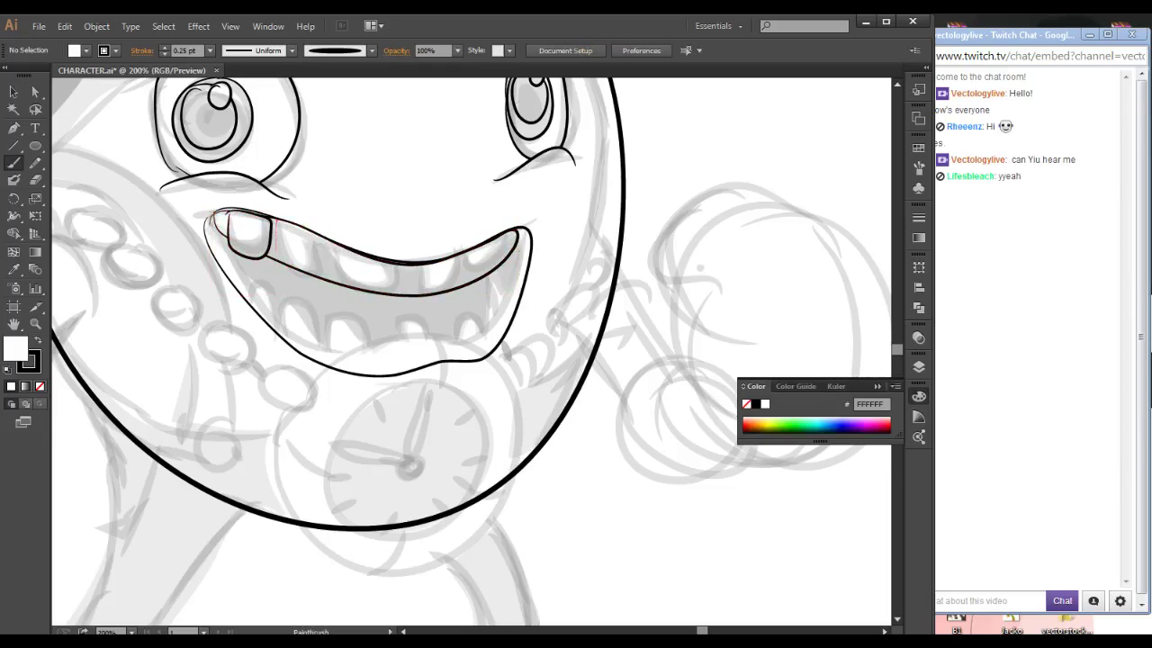
{"action": "mouse_move", "coordinate": [297, 270]}
{"action": "left_mouse_down"}
{"action": "mouse_move", "coordinate": [307, 225]}
{"action": "mouse_move", "coordinate": [333, 248]}
{"action": "mouse_move", "coordinate": [330, 288]}
{"action": "mouse_move", "coordinate": [359, 294]}
{"action": "mouse_move", "coordinate": [378, 259]}
{"action": "mouse_move", "coordinate": [335, 244]}
{"action": "left_mouse_up"}
{"action": "mouse_move", "coordinate": [411, 269]}
{"action": "left_mouse_down"}
{"action": "mouse_move", "coordinate": [414, 297]}
{"action": "mouse_move", "coordinate": [452, 299]}
{"action": "left_mouse_up"}
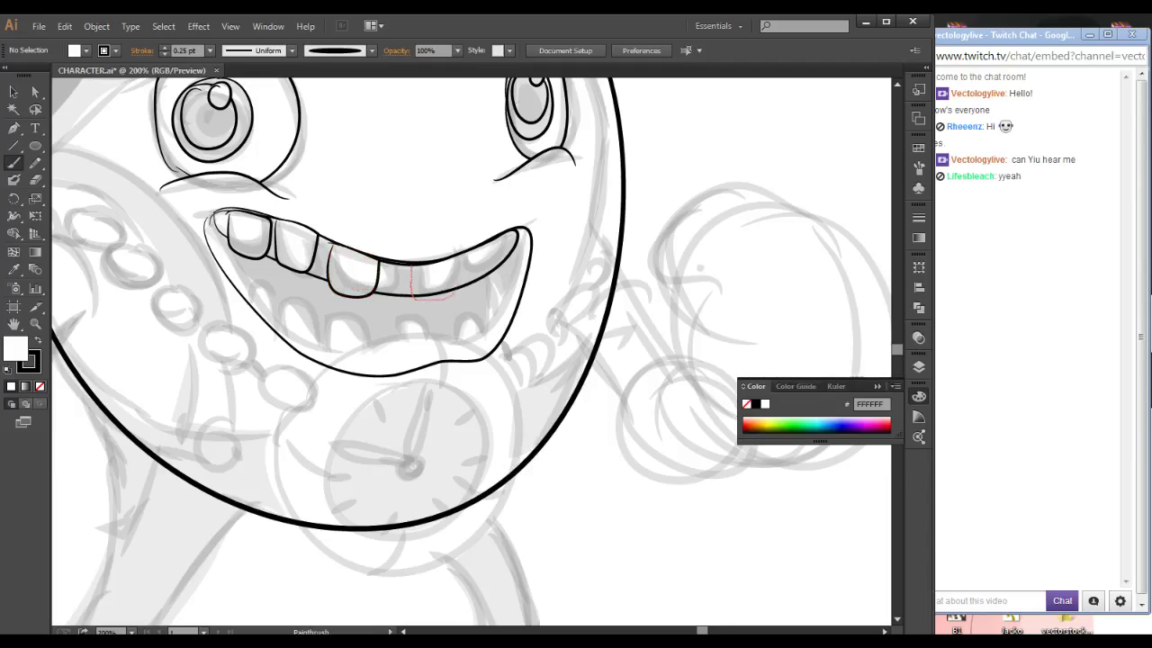
{"action": "left_click_drag", "start_coordinate": [459, 255], "coordinate": [411, 266]}
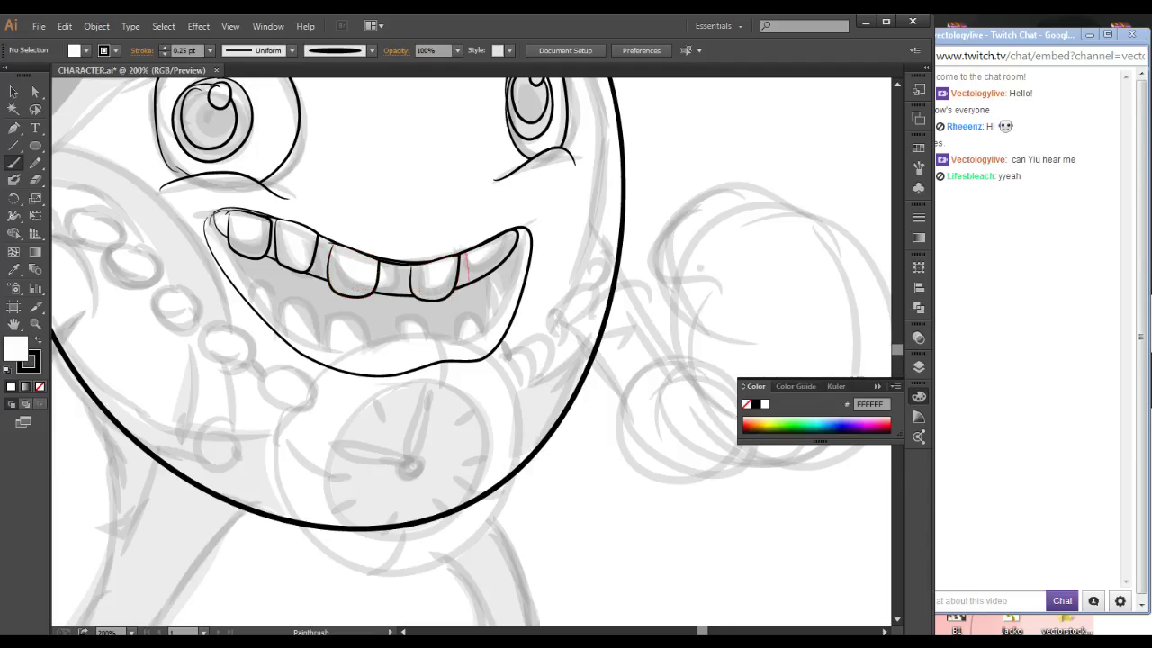
{"action": "mouse_move", "coordinate": [507, 232]}
{"action": "left_mouse_down"}
{"action": "mouse_move", "coordinate": [492, 240]}
{"action": "mouse_move", "coordinate": [494, 264]}
{"action": "mouse_move", "coordinate": [518, 292]}
{"action": "left_mouse_up"}
- Turn off Simplify in the Warp tool options and warp the upper gum band closer to the mouth's upper edge
{"action": "left_click", "coordinate": [539, 273], "text": "ctrl"}
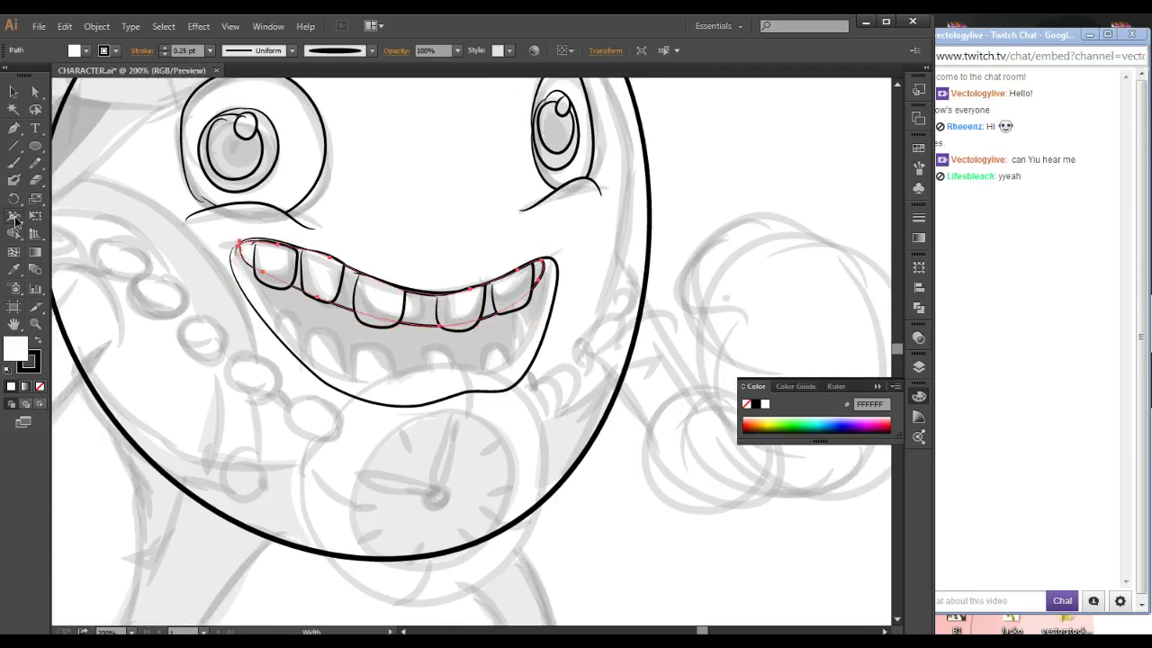
{"action": "left_click_drag", "start_coordinate": [14, 217], "coordinate": [56, 235]}
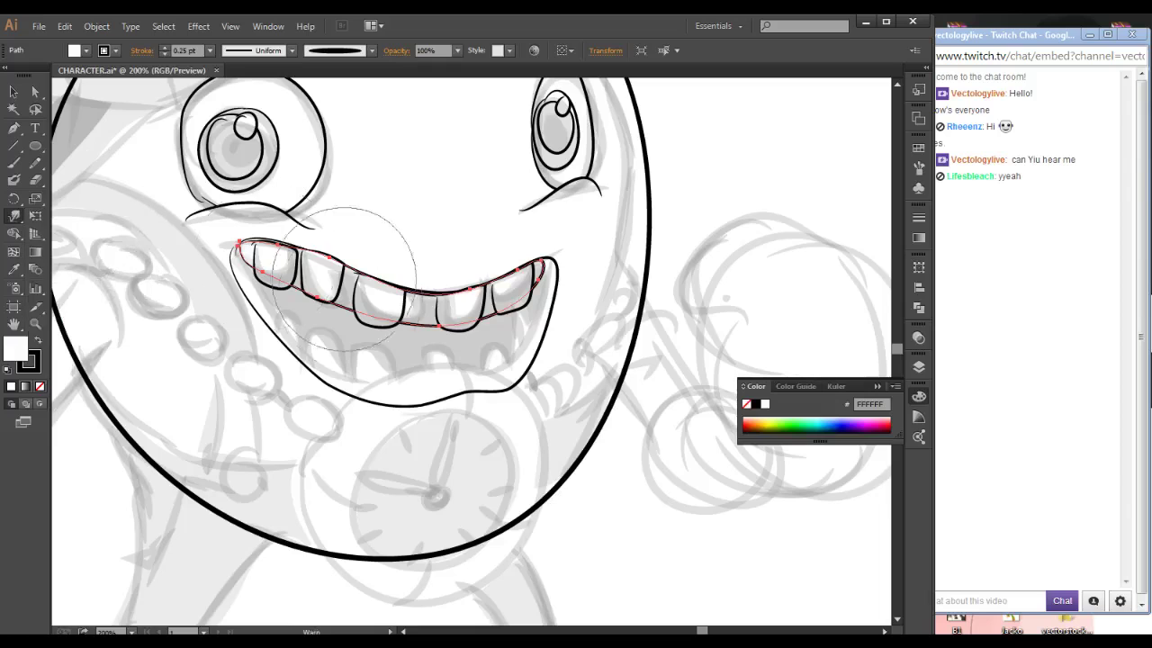
{"action": "double_click", "coordinate": [14, 217]}
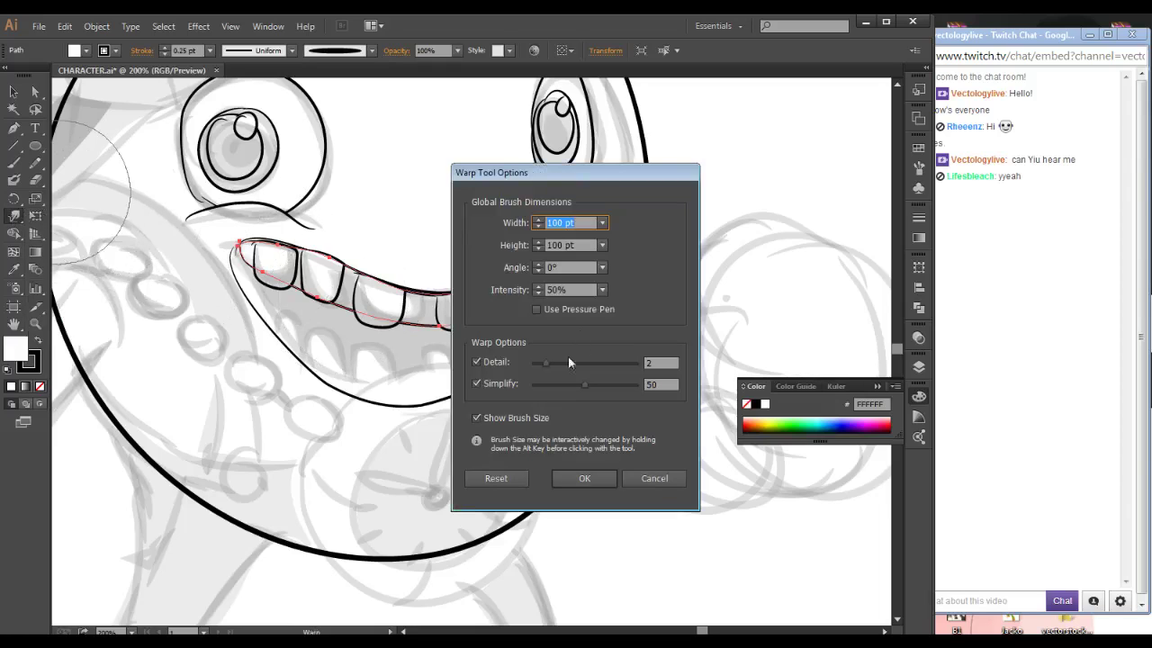
{"action": "left_click", "coordinate": [478, 384]}
{"action": "left_click", "coordinate": [575, 482]}
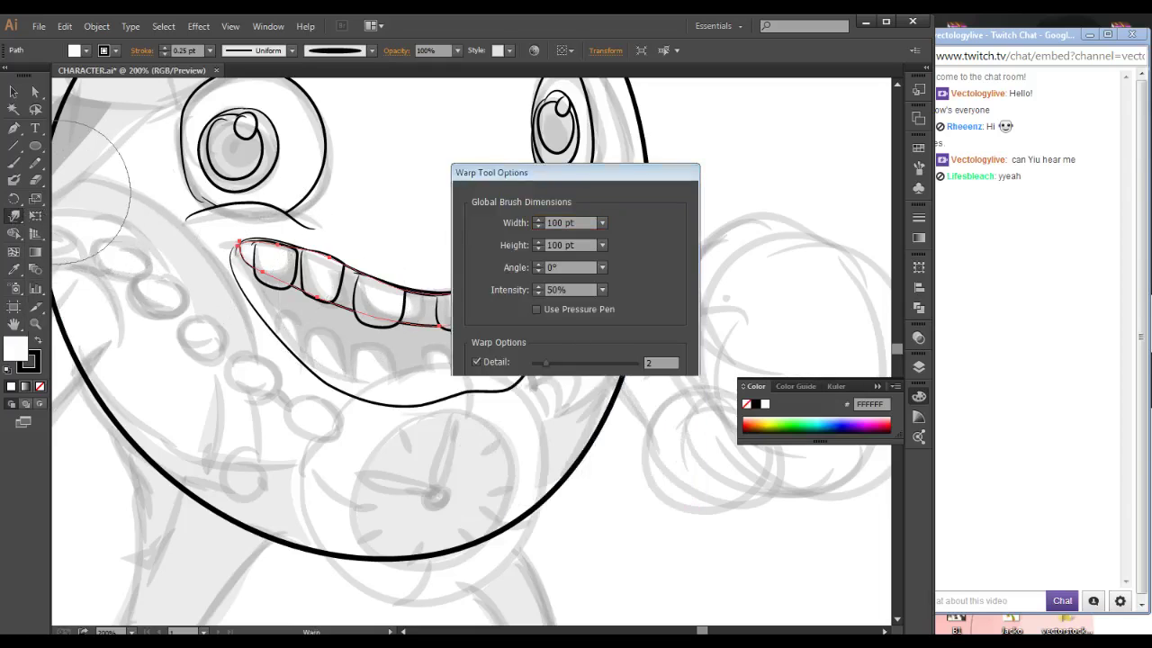
{"action": "mouse_move", "coordinate": [325, 302]}
{"action": "left_mouse_down"}
{"action": "mouse_move", "coordinate": [288, 277]}
{"action": "mouse_move", "coordinate": [240, 266]}
{"action": "mouse_move", "coordinate": [244, 276]}
{"action": "mouse_move", "coordinate": [254, 246]}
{"action": "mouse_move", "coordinate": [311, 238]}
{"action": "left_mouse_up"}
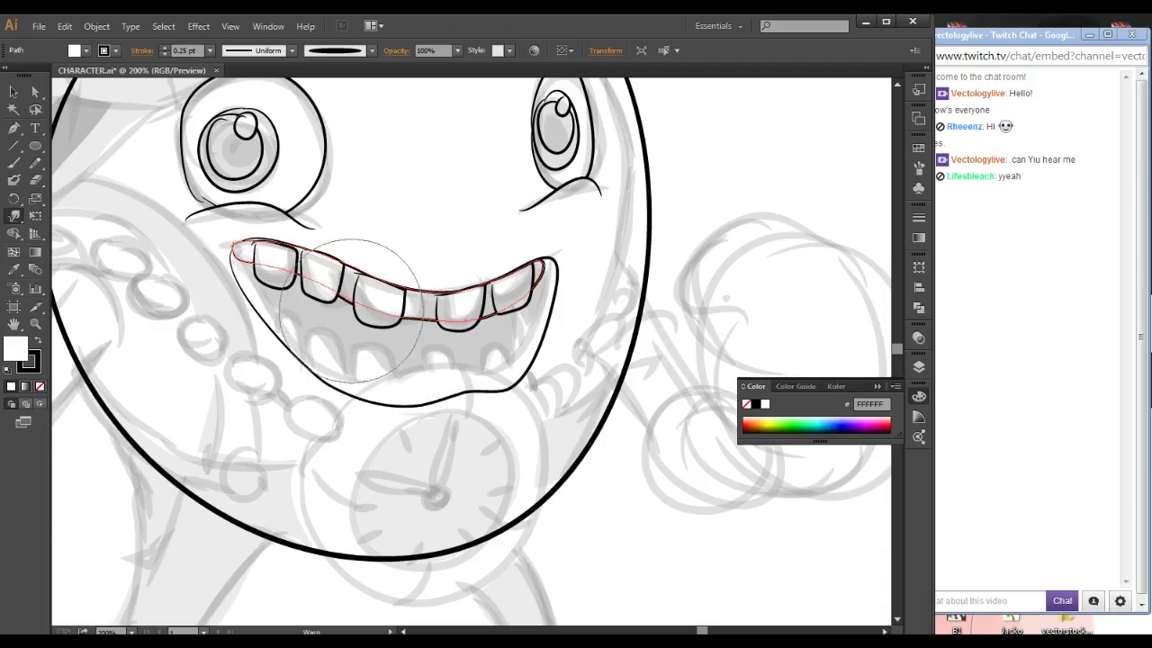
{"action": "left_click_drag", "start_coordinate": [469, 334], "coordinate": [565, 280]}
{"action": "left_click", "coordinate": [711, 252], "text": "ctrl"}
{"action": "left_click_drag", "start_coordinate": [697, 243], "coordinate": [718, 278]}
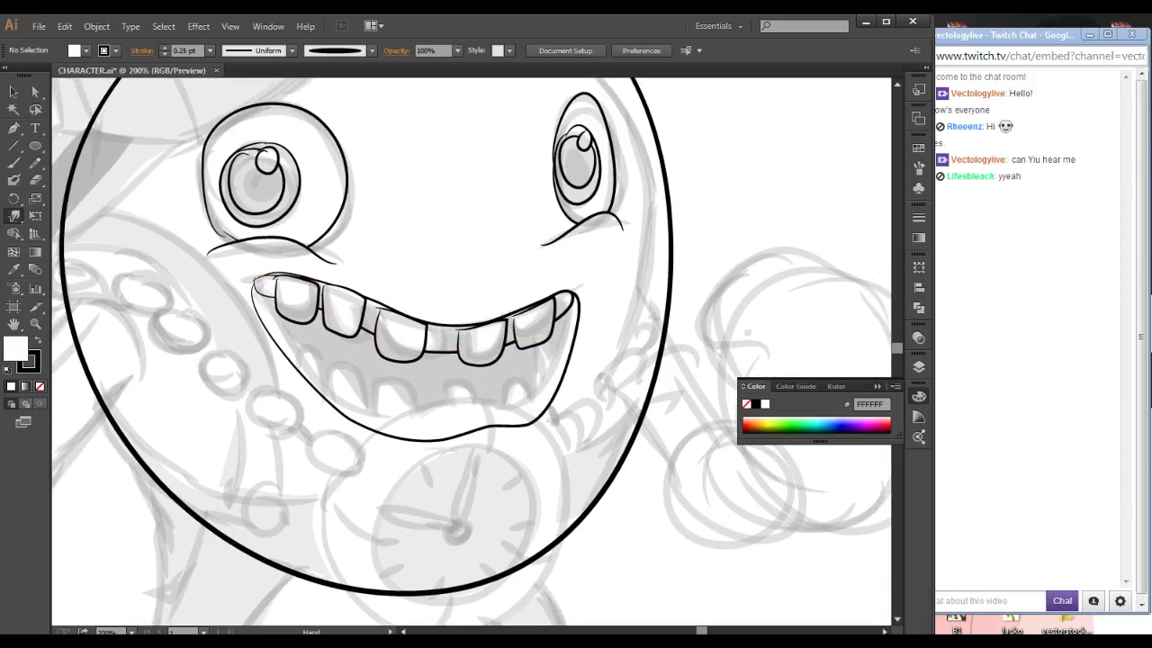
- Paint a closed curved gum band along the lower edge of the mouth with the Paintbrush
{"action": "left_click", "coordinate": [13, 162]}
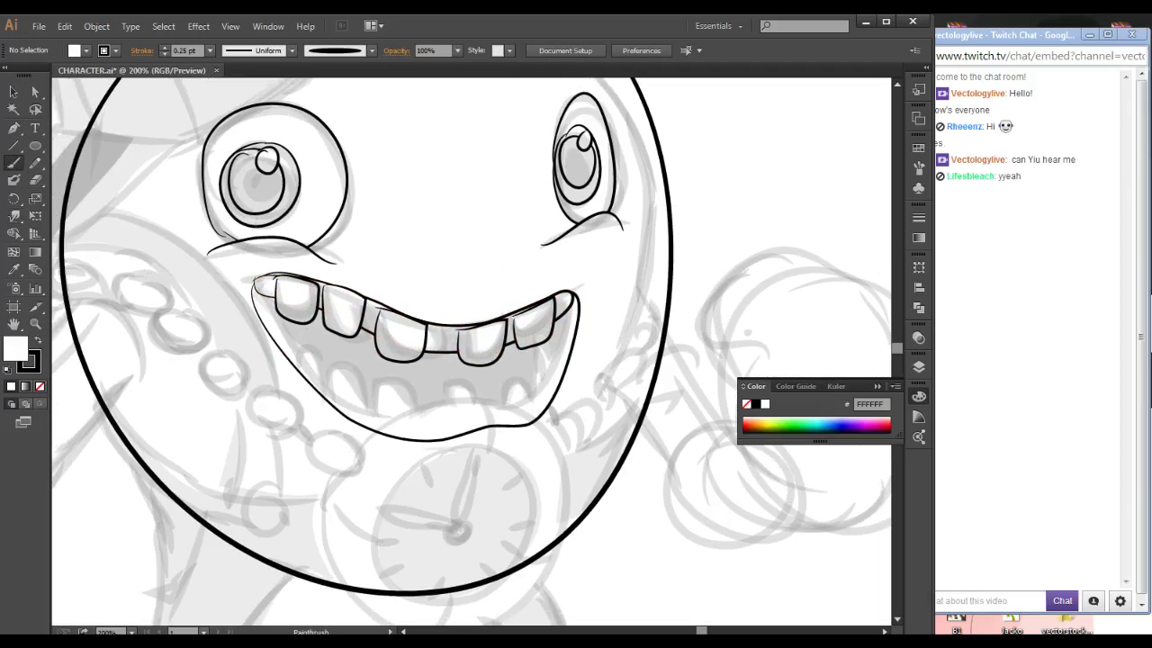
{"action": "mouse_move", "coordinate": [288, 350]}
{"action": "left_mouse_down"}
{"action": "mouse_move", "coordinate": [419, 405]}
{"action": "mouse_move", "coordinate": [464, 409]}
{"action": "mouse_move", "coordinate": [533, 379]}
{"action": "left_mouse_up"}
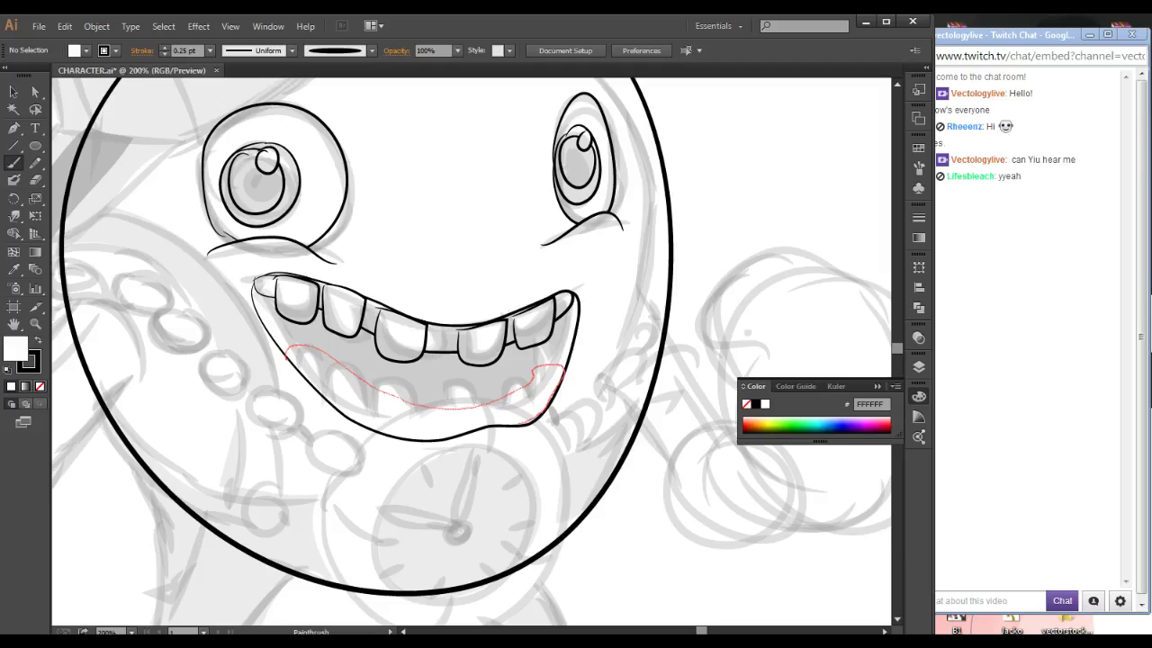
{"action": "mouse_move", "coordinate": [468, 436]}
{"action": "left_mouse_down"}
{"action": "mouse_move", "coordinate": [353, 435]}
{"action": "mouse_move", "coordinate": [288, 356]}
{"action": "left_mouse_up"}
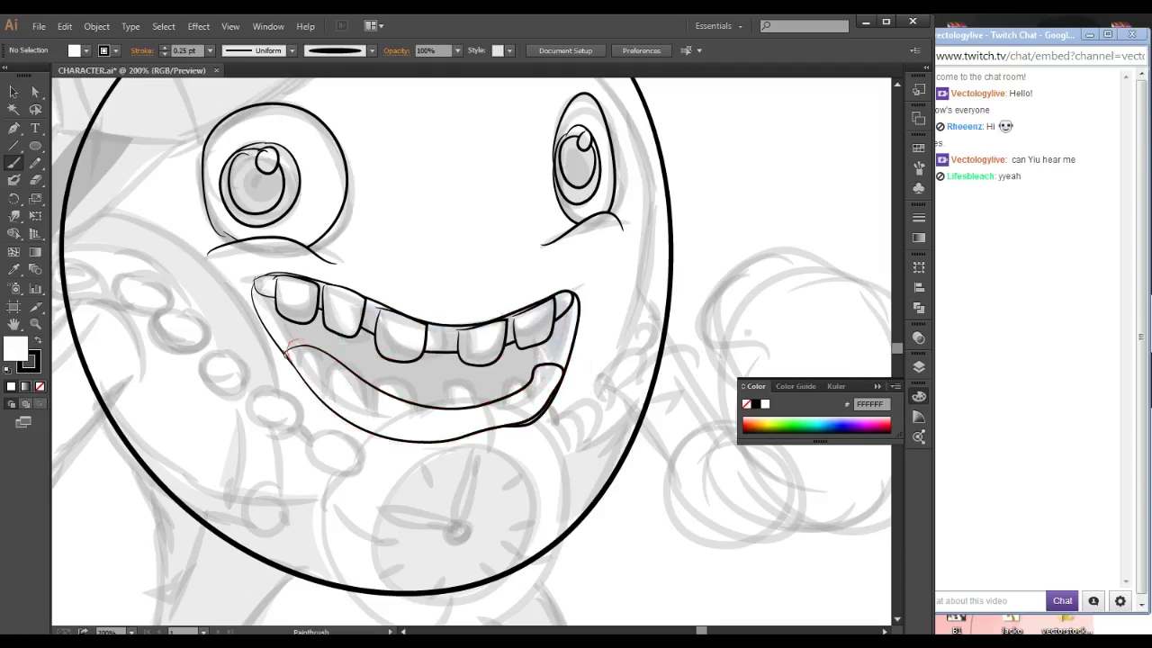
- Paint six rounded teeth along the lower gum band, adding oval top surfaces to the four nearest the right mouth corner
{"action": "mouse_move", "coordinate": [338, 365]}
{"action": "left_mouse_down"}
{"action": "mouse_move", "coordinate": [297, 367]}
{"action": "mouse_move", "coordinate": [288, 351]}
{"action": "left_mouse_up"}
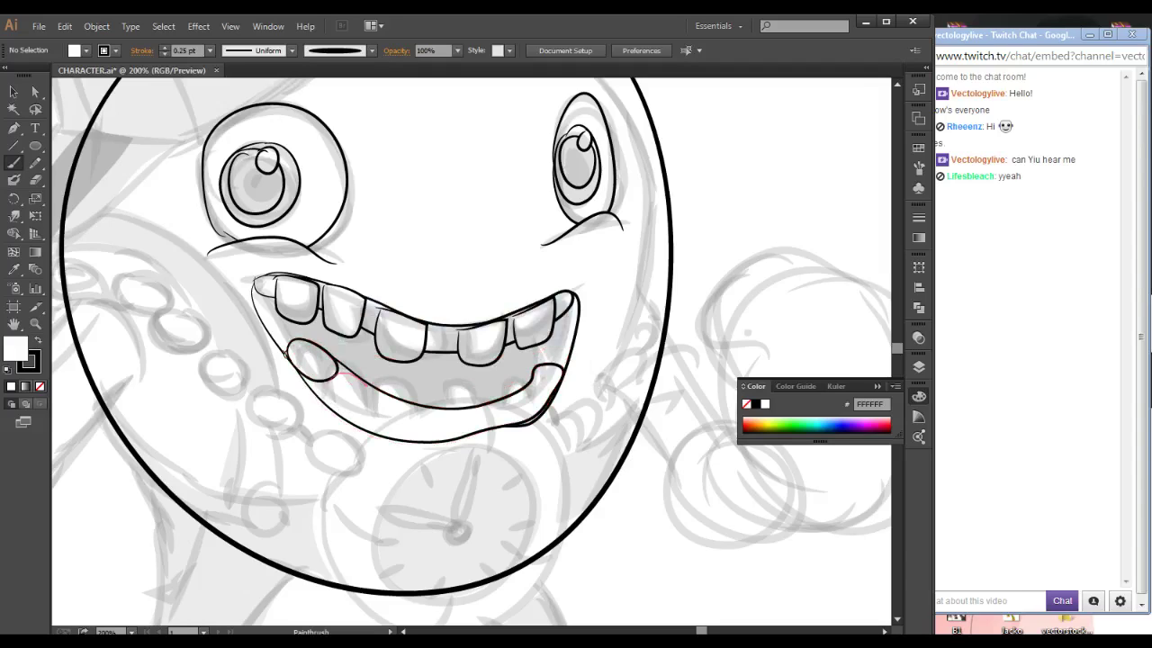
{"action": "mouse_move", "coordinate": [326, 382]}
{"action": "left_mouse_down"}
{"action": "mouse_move", "coordinate": [362, 412]}
{"action": "mouse_move", "coordinate": [329, 373]}
{"action": "left_mouse_up"}
{"action": "mouse_move", "coordinate": [411, 401]}
{"action": "left_mouse_down"}
{"action": "mouse_move", "coordinate": [379, 413]}
{"action": "mouse_move", "coordinate": [410, 434]}
{"action": "mouse_move", "coordinate": [444, 427]}
{"action": "mouse_move", "coordinate": [424, 407]}
{"action": "mouse_move", "coordinate": [382, 423]}
{"action": "mouse_move", "coordinate": [422, 419]}
{"action": "mouse_move", "coordinate": [418, 400]}
{"action": "mouse_move", "coordinate": [404, 398]}
{"action": "mouse_move", "coordinate": [379, 414]}
{"action": "mouse_move", "coordinate": [405, 399]}
{"action": "mouse_move", "coordinate": [458, 402]}
{"action": "mouse_move", "coordinate": [438, 416]}
{"action": "mouse_move", "coordinate": [465, 431]}
{"action": "mouse_move", "coordinate": [469, 402]}
{"action": "mouse_move", "coordinate": [523, 412]}
{"action": "mouse_move", "coordinate": [523, 384]}
{"action": "mouse_move", "coordinate": [496, 394]}
{"action": "mouse_move", "coordinate": [545, 366]}
{"action": "left_mouse_up"}
{"action": "key", "text": "ctrl+z"}
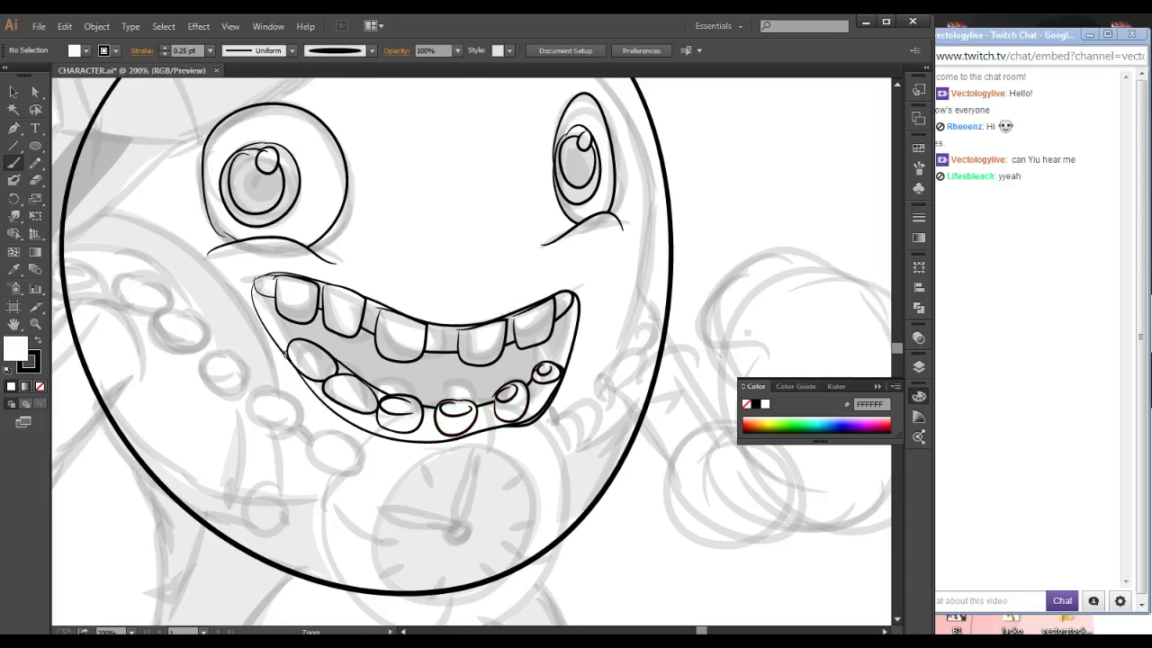
- Paint an oval top surface inside each of the two leftmost lower teeth, redoing unsatisfactory strokes
{"action": "left_click", "coordinate": [551, 411], "text": "ctrl+alt"}
{"action": "mouse_move", "coordinate": [551, 411]}
{"action": "left_mouse_down"}
{"action": "mouse_move", "coordinate": [520, 393]}
{"action": "mouse_move", "coordinate": [407, 398]}
{"action": "left_mouse_up"}
{"action": "left_click", "coordinate": [437, 397], "text": "ctrl+alt"}
{"action": "left_click", "coordinate": [438, 398], "text": "ctrl+alt"}
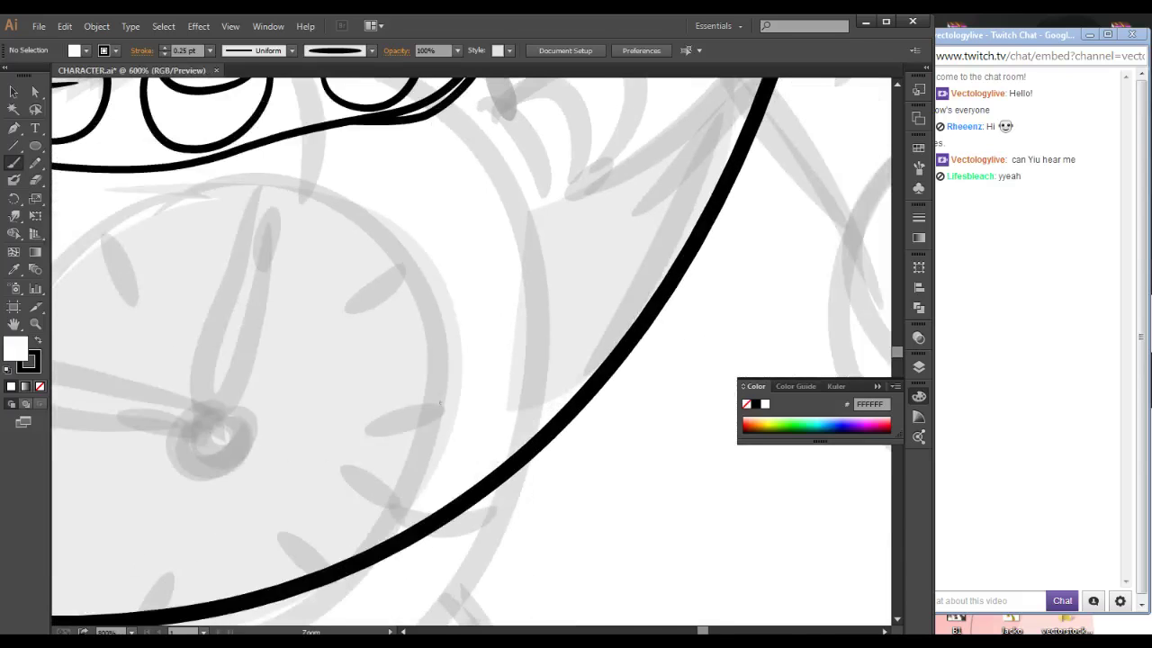
{"action": "left_click", "coordinate": [440, 401], "text": "ctrl+alt"}
{"action": "left_click", "coordinate": [440, 401], "text": "ctrl+alt"}
{"action": "left_click", "coordinate": [439, 402], "text": "ctrl+alt"}
{"action": "left_click", "coordinate": [441, 405], "text": "ctrl+alt"}
{"action": "left_click_drag", "start_coordinate": [420, 198], "coordinate": [428, 357]}
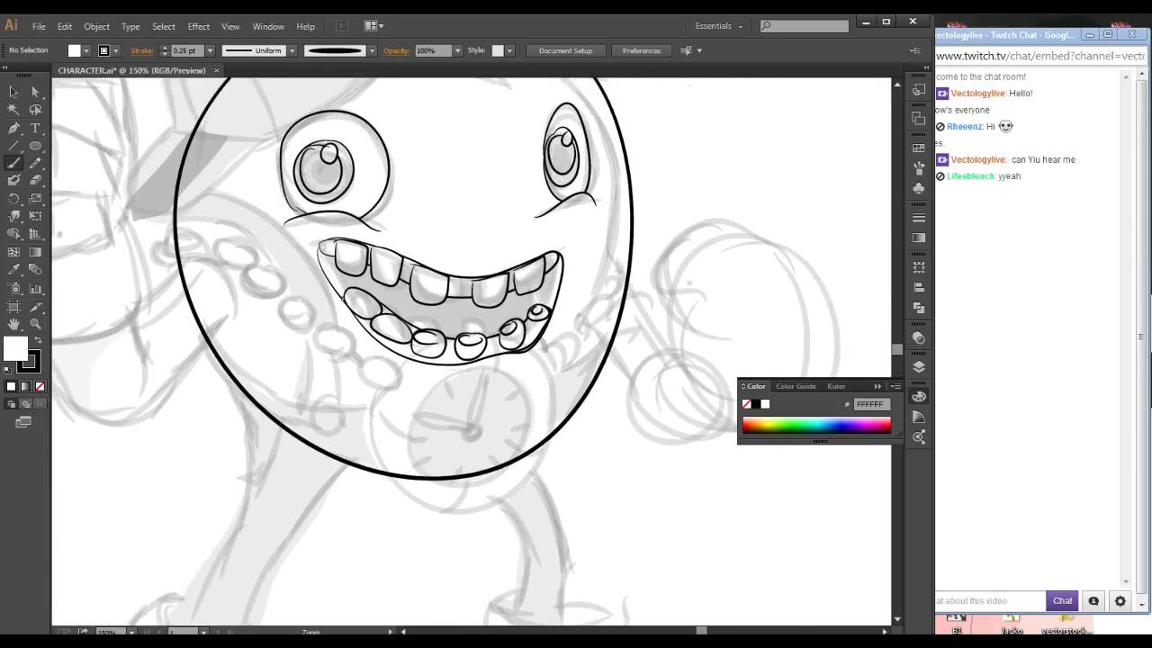
{"action": "left_click", "coordinate": [427, 358], "text": "ctrl"}
{"action": "mouse_move", "coordinate": [430, 291]}
{"action": "left_mouse_down"}
{"action": "mouse_move", "coordinate": [415, 315]}
{"action": "mouse_move", "coordinate": [448, 322]}
{"action": "left_mouse_up"}
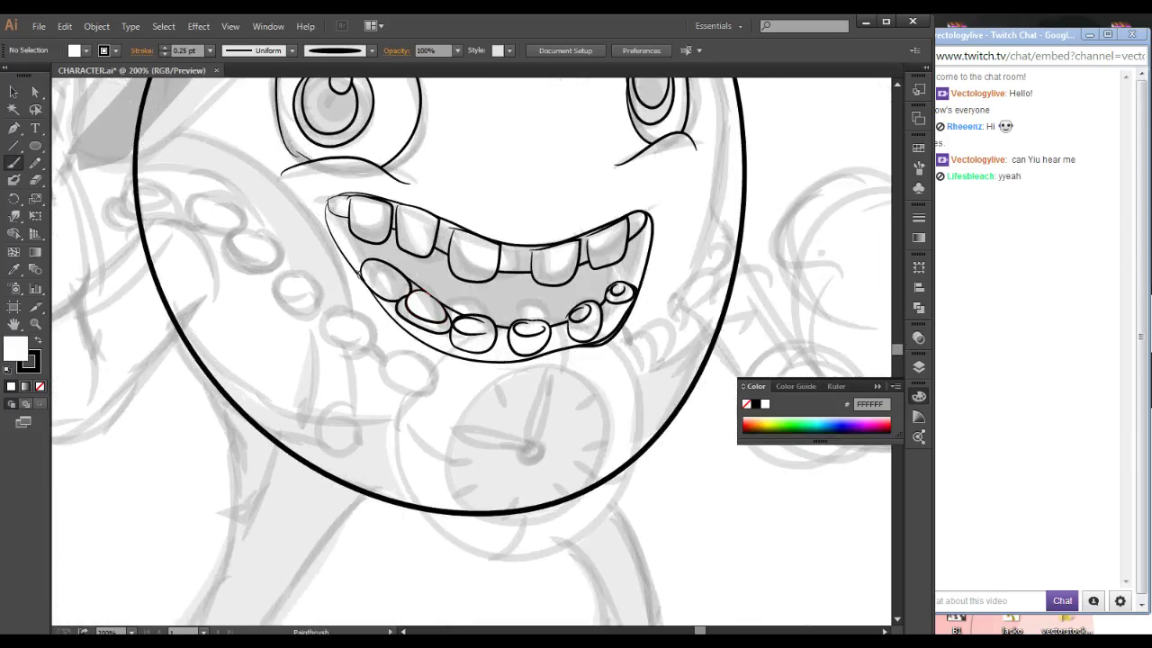
{"action": "key", "text": "ctrl+z"}
{"action": "left_click_drag", "start_coordinate": [423, 293], "coordinate": [442, 320]}
{"action": "mouse_move", "coordinate": [389, 265]}
{"action": "left_mouse_down"}
{"action": "mouse_move", "coordinate": [395, 278]}
{"action": "mouse_move", "coordinate": [362, 262]}
{"action": "left_mouse_up"}
{"action": "key", "text": "ctrl+z"}
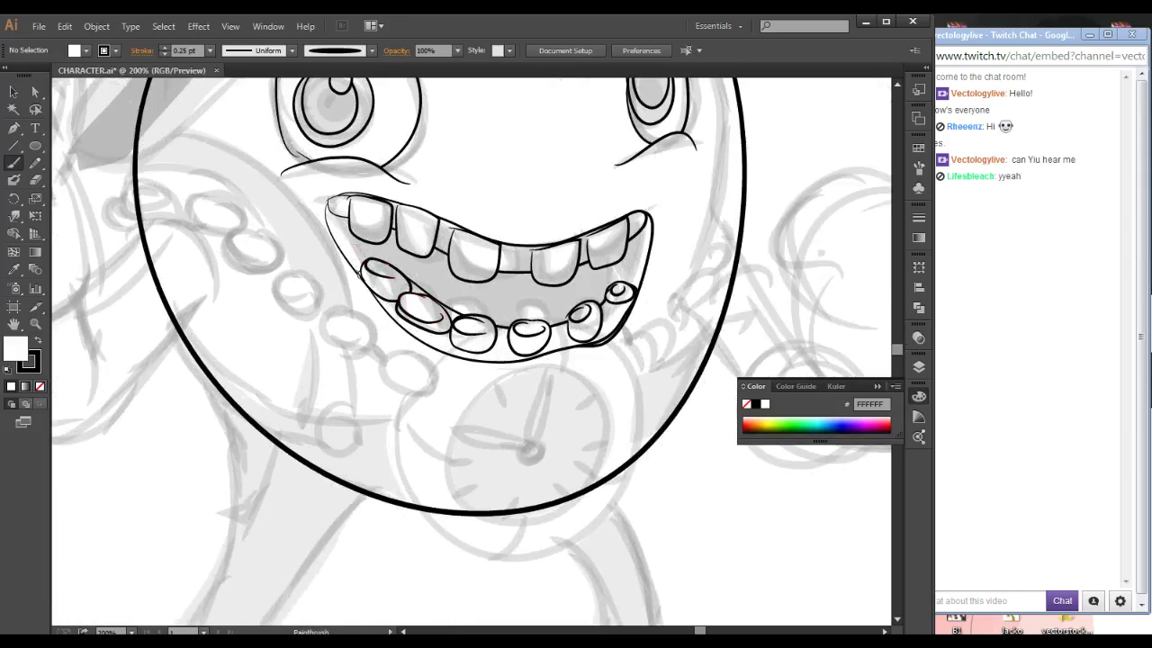
- Paint a small extra back tooth with an inner oval at each end of the lower row of teeth
{"action": "left_click_drag", "start_coordinate": [363, 261], "coordinate": [359, 265]}
{"action": "left_click_drag", "start_coordinate": [351, 252], "coordinate": [353, 256]}
{"action": "left_click", "coordinate": [493, 361], "text": "ctrl+alt"}
{"action": "left_click", "coordinate": [561, 311], "text": "ctrl"}
{"action": "left_click", "coordinate": [561, 316], "text": "ctrl"}
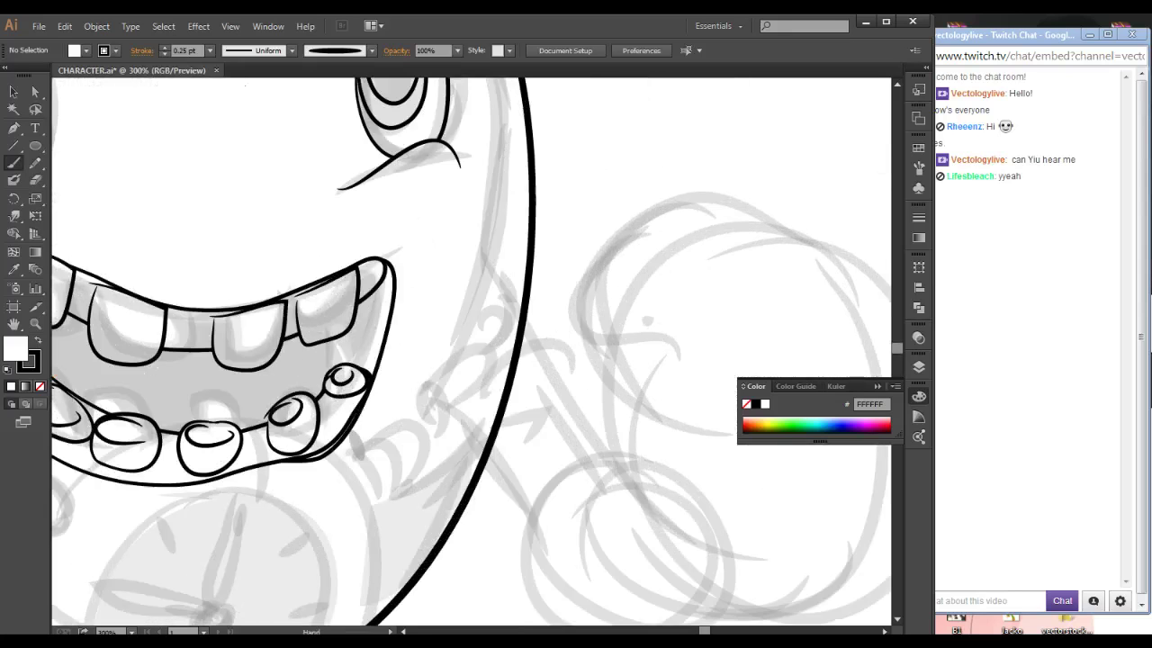
{"action": "left_click_drag", "start_coordinate": [561, 317], "coordinate": [608, 298]}
{"action": "mouse_move", "coordinate": [335, 347]}
{"action": "left_mouse_down"}
{"action": "mouse_move", "coordinate": [366, 361]}
{"action": "mouse_move", "coordinate": [377, 349]}
{"action": "mouse_move", "coordinate": [369, 364]}
{"action": "mouse_move", "coordinate": [375, 349]}
{"action": "left_mouse_up"}
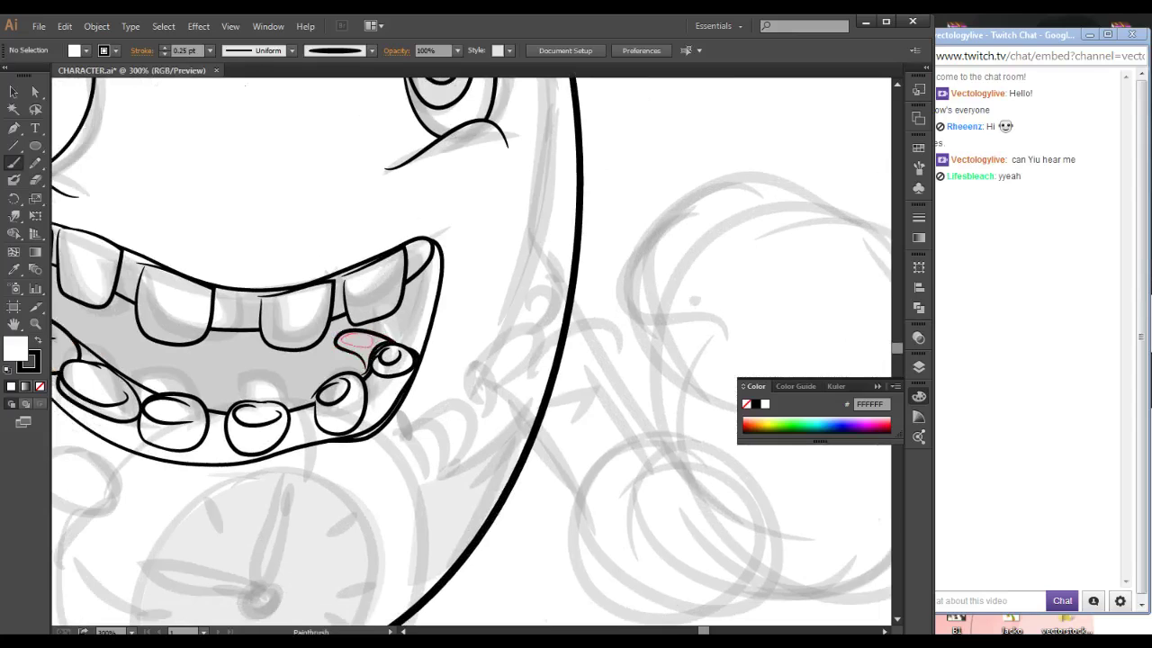
{"action": "key", "text": "ctrl+minus"}
{"action": "key", "text": "ctrl+minus"}
{"action": "key", "text": "ctrl+minus"}
{"action": "key", "text": "ctrl+minus"}
{"action": "left_click_drag", "start_coordinate": [559, 212], "coordinate": [559, 230]}
{"action": "left_click_drag", "start_coordinate": [569, 227], "coordinate": [396, 544]}
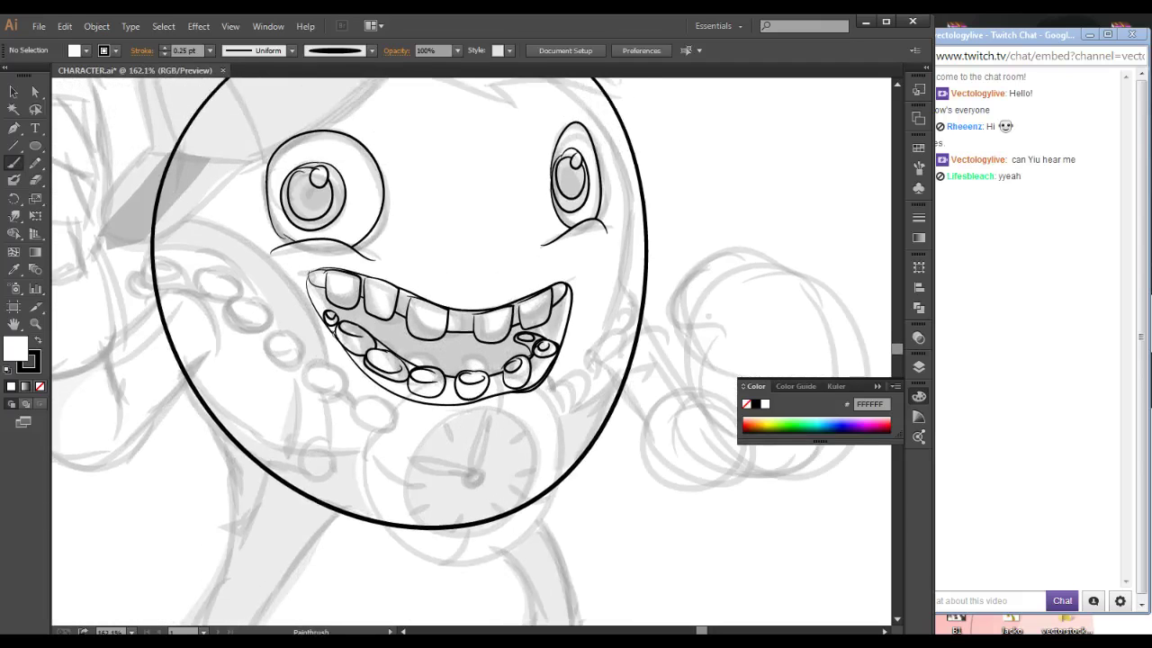
- Paint a thin closed curved braces wire running across the whole upper row of teeth
{"action": "key", "text": "ctrl+plus"}
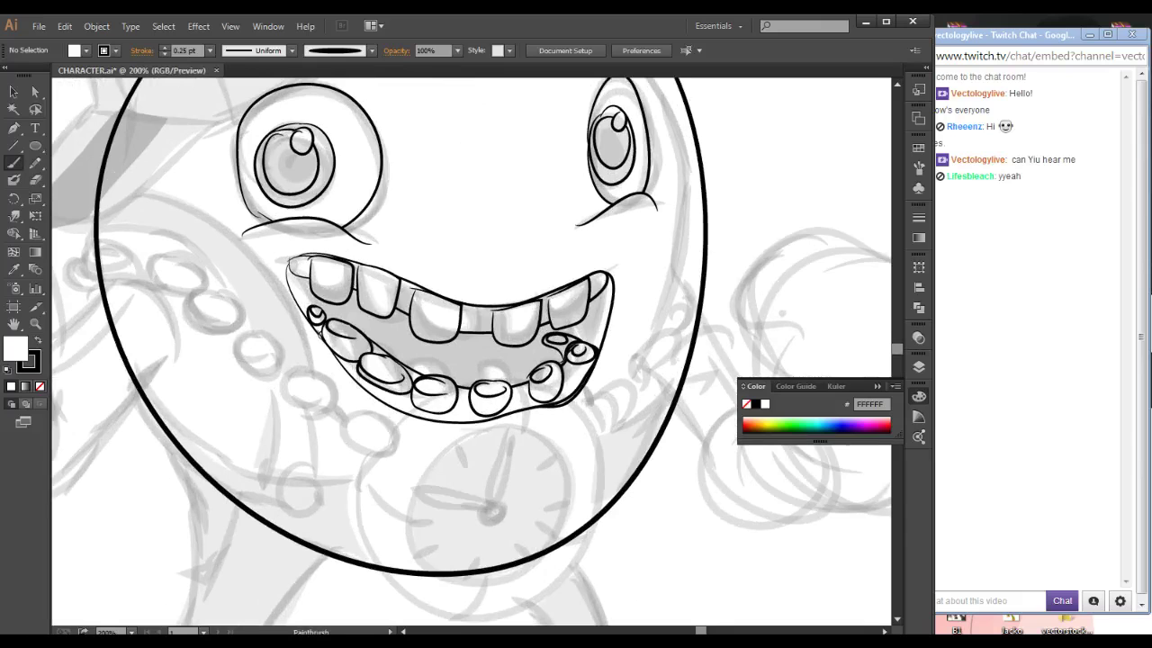
{"action": "left_click_drag", "start_coordinate": [477, 360], "coordinate": [396, 345]}
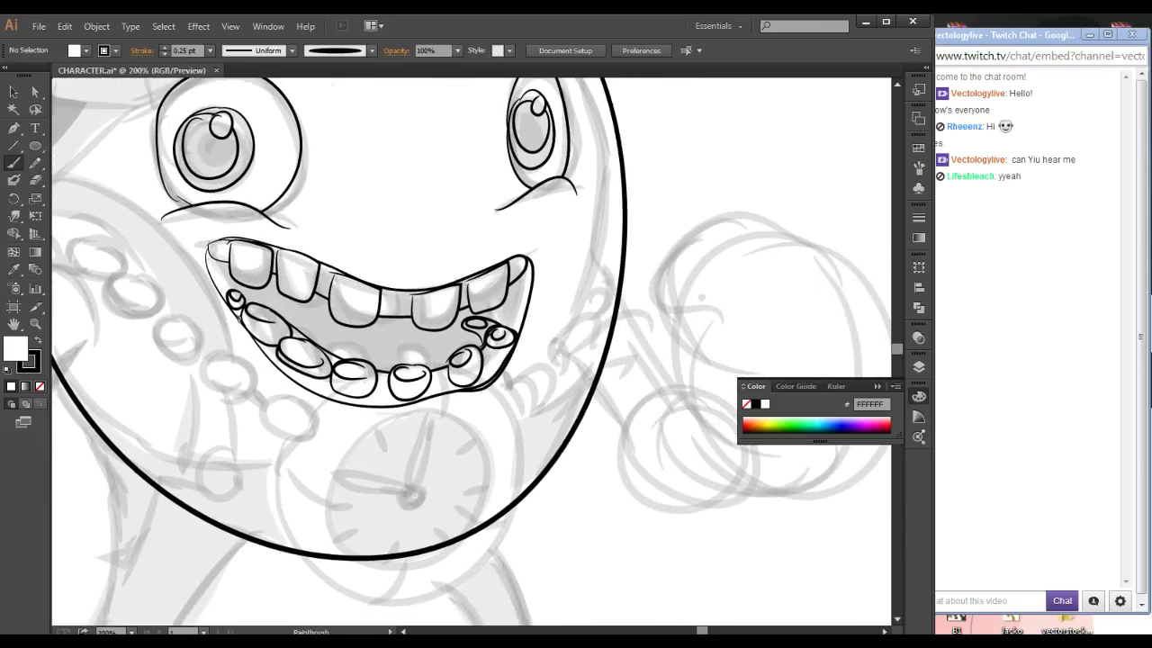
{"action": "mouse_move", "coordinate": [228, 251]}
{"action": "left_mouse_down"}
{"action": "mouse_move", "coordinate": [366, 302]}
{"action": "mouse_move", "coordinate": [424, 308]}
{"action": "mouse_move", "coordinate": [506, 277]}
{"action": "left_mouse_up"}
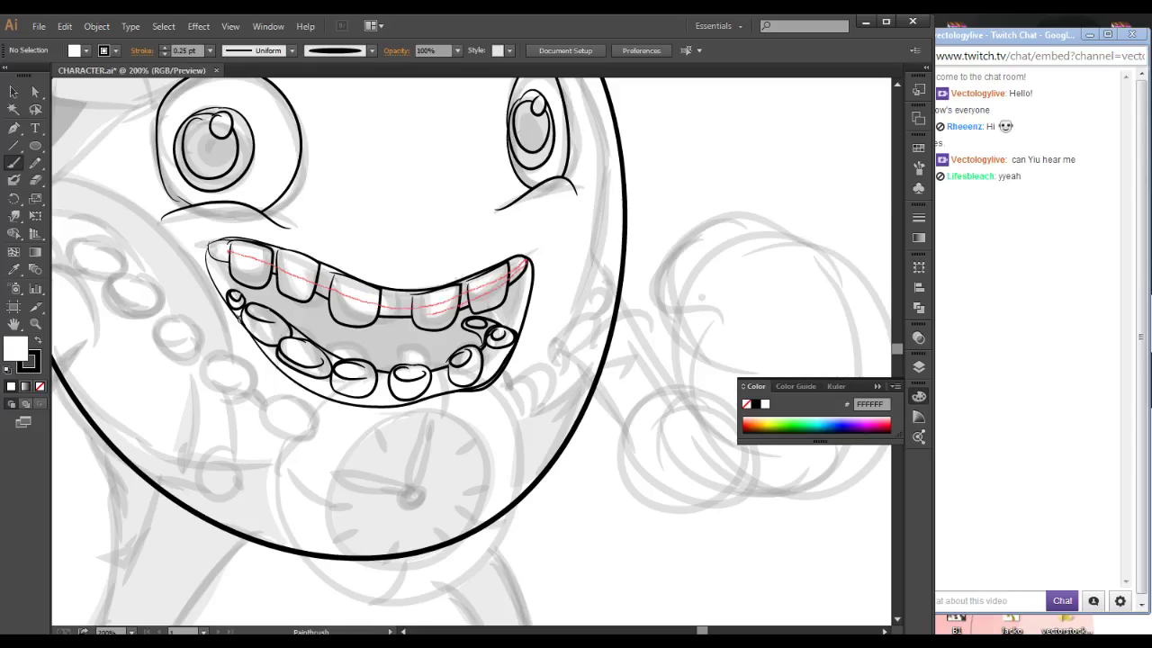
{"action": "left_click_drag", "start_coordinate": [433, 314], "coordinate": [306, 290]}
{"action": "left_click_drag", "start_coordinate": [213, 252], "coordinate": [232, 253]}
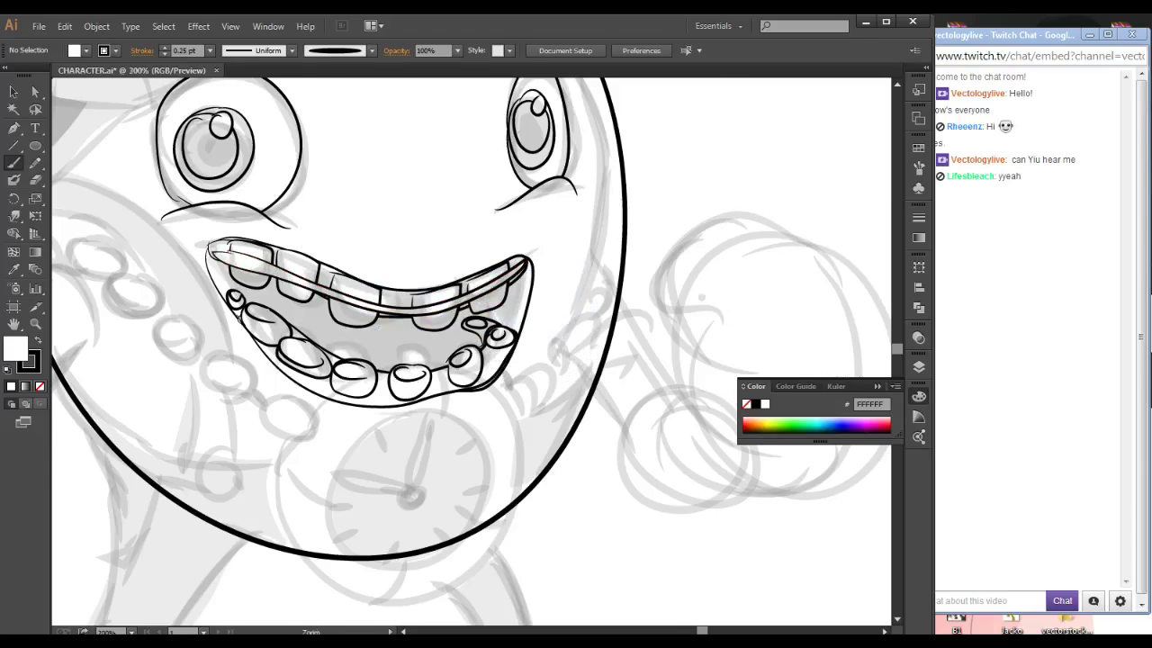
- Paint a small braces bracket over the wire on each of the five upper teeth
{"action": "left_click", "coordinate": [350, 336], "text": "ctrl"}
{"action": "mouse_move", "coordinate": [308, 222]}
{"action": "left_mouse_down"}
{"action": "mouse_move", "coordinate": [318, 259]}
{"action": "mouse_move", "coordinate": [310, 224]}
{"action": "left_mouse_up"}
{"action": "left_click_drag", "start_coordinate": [381, 272], "coordinate": [381, 257]}
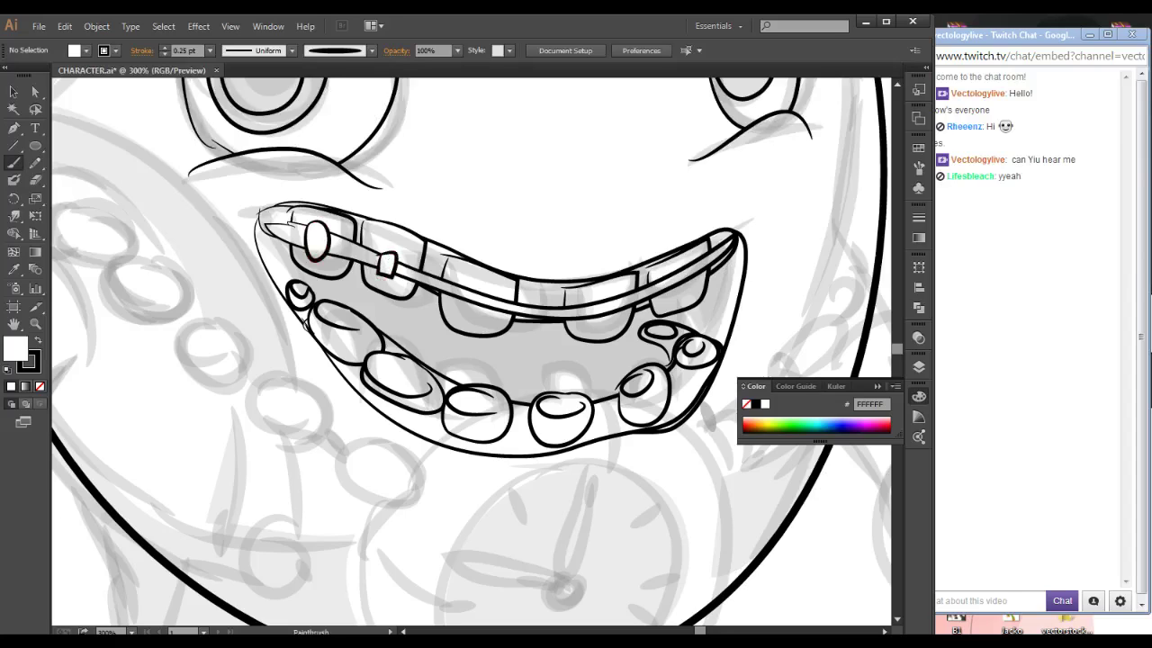
{"action": "left_click_drag", "start_coordinate": [468, 306], "coordinate": [472, 290]}
{"action": "left_click_drag", "start_coordinate": [586, 316], "coordinate": [591, 301]}
{"action": "left_click_drag", "start_coordinate": [678, 290], "coordinate": [684, 261]}
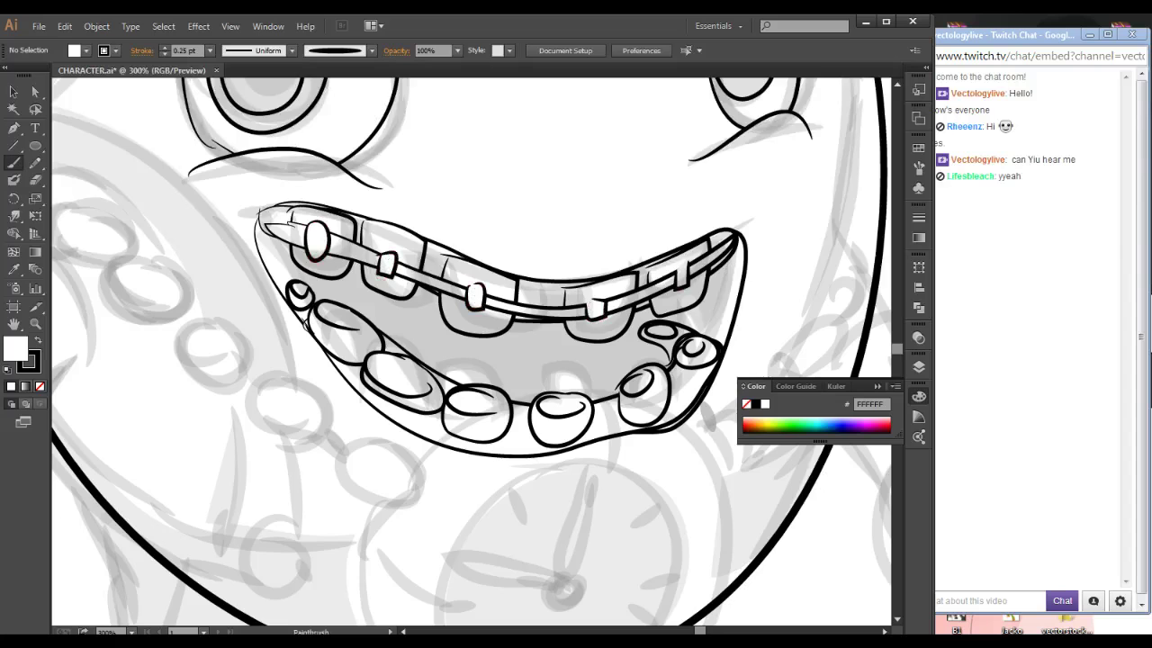
- Paint a thin closed curved braces wire across the lower row of teeth
{"action": "left_click_drag", "start_coordinate": [630, 360], "coordinate": [514, 269]}
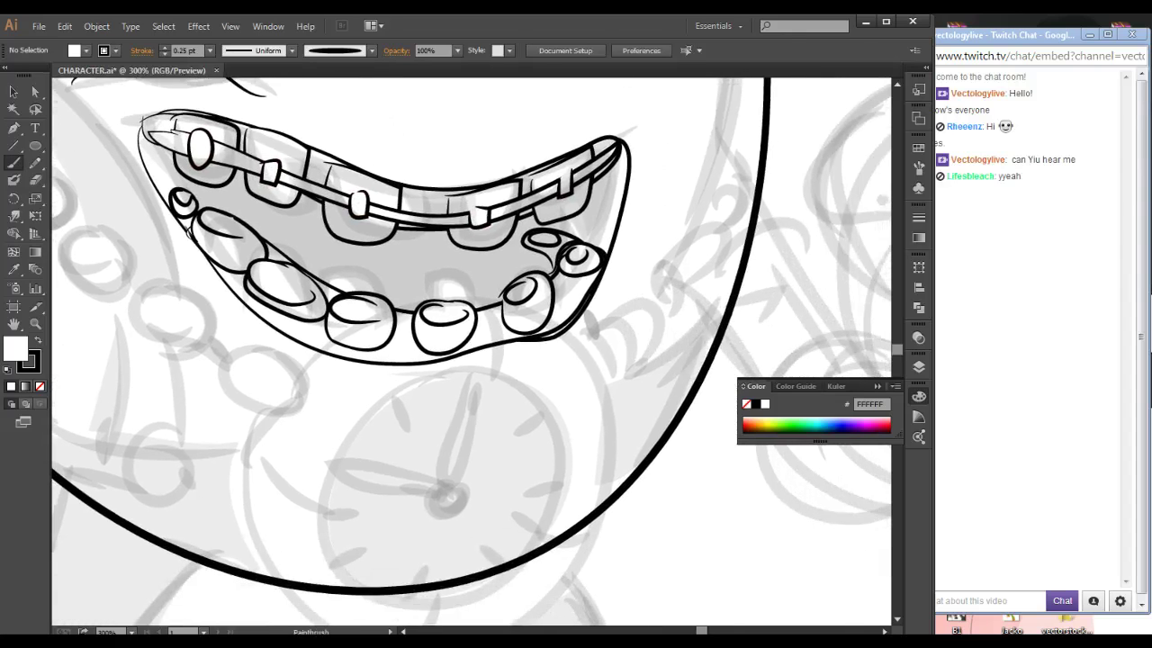
{"action": "mouse_move", "coordinate": [191, 230]}
{"action": "left_mouse_down"}
{"action": "mouse_move", "coordinate": [253, 281]}
{"action": "mouse_move", "coordinate": [338, 322]}
{"action": "mouse_move", "coordinate": [423, 338]}
{"action": "mouse_move", "coordinate": [524, 315]}
{"action": "mouse_move", "coordinate": [585, 272]}
{"action": "mouse_move", "coordinate": [585, 285]}
{"action": "mouse_move", "coordinate": [544, 313]}
{"action": "mouse_move", "coordinate": [442, 347]}
{"action": "mouse_move", "coordinate": [303, 329]}
{"action": "mouse_move", "coordinate": [245, 290]}
{"action": "left_mouse_up"}
{"action": "left_click_drag", "start_coordinate": [185, 232], "coordinate": [191, 238]}
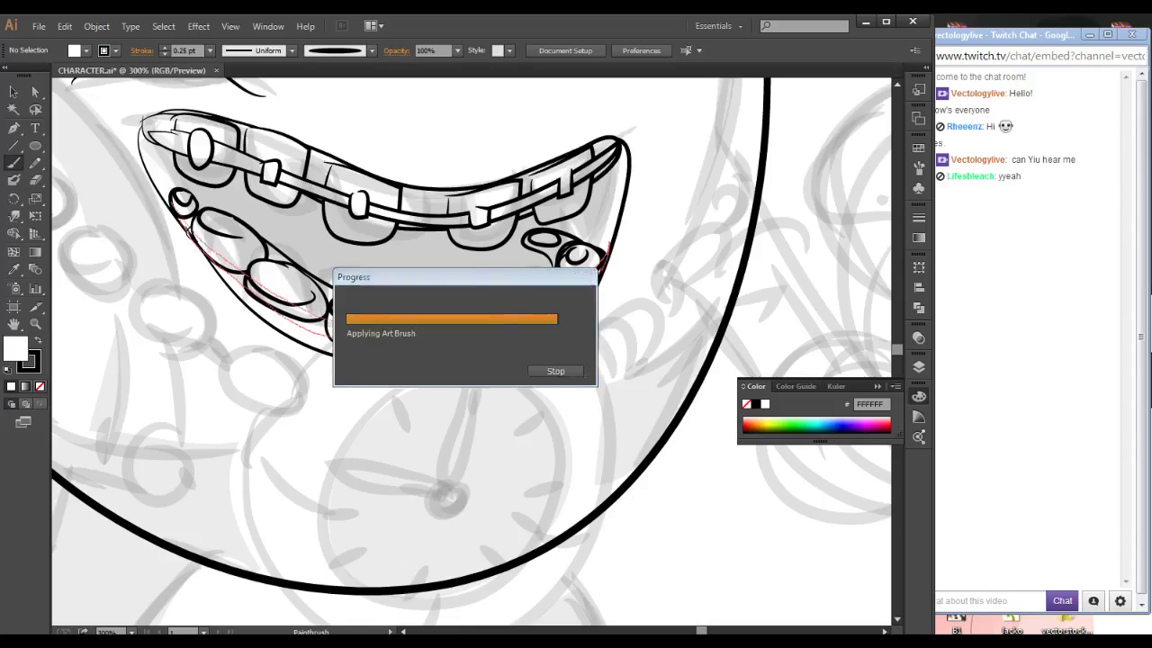
- Paint four small braces brackets over the wire on the lower teeth
{"action": "left_click_drag", "start_coordinate": [341, 319], "coordinate": [358, 347]}
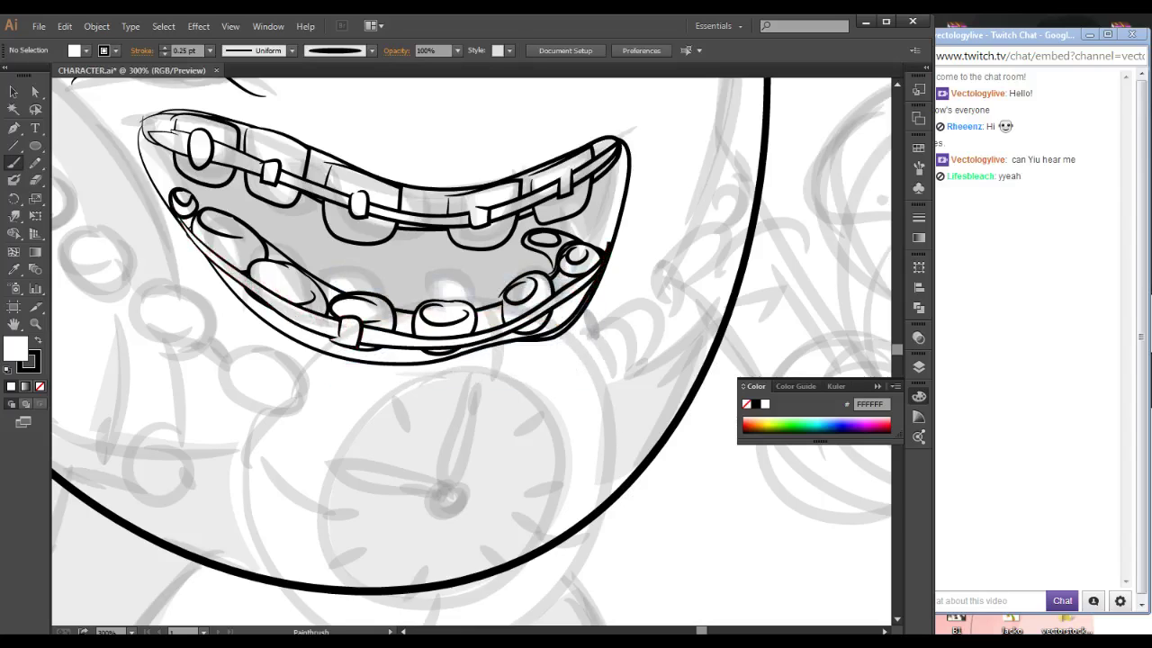
{"action": "mouse_move", "coordinate": [267, 307]}
{"action": "left_mouse_down"}
{"action": "mouse_move", "coordinate": [270, 290]}
{"action": "mouse_move", "coordinate": [284, 312]}
{"action": "left_mouse_up"}
{"action": "left_click_drag", "start_coordinate": [445, 348], "coordinate": [447, 349]}
{"action": "left_click_drag", "start_coordinate": [525, 312], "coordinate": [538, 326]}
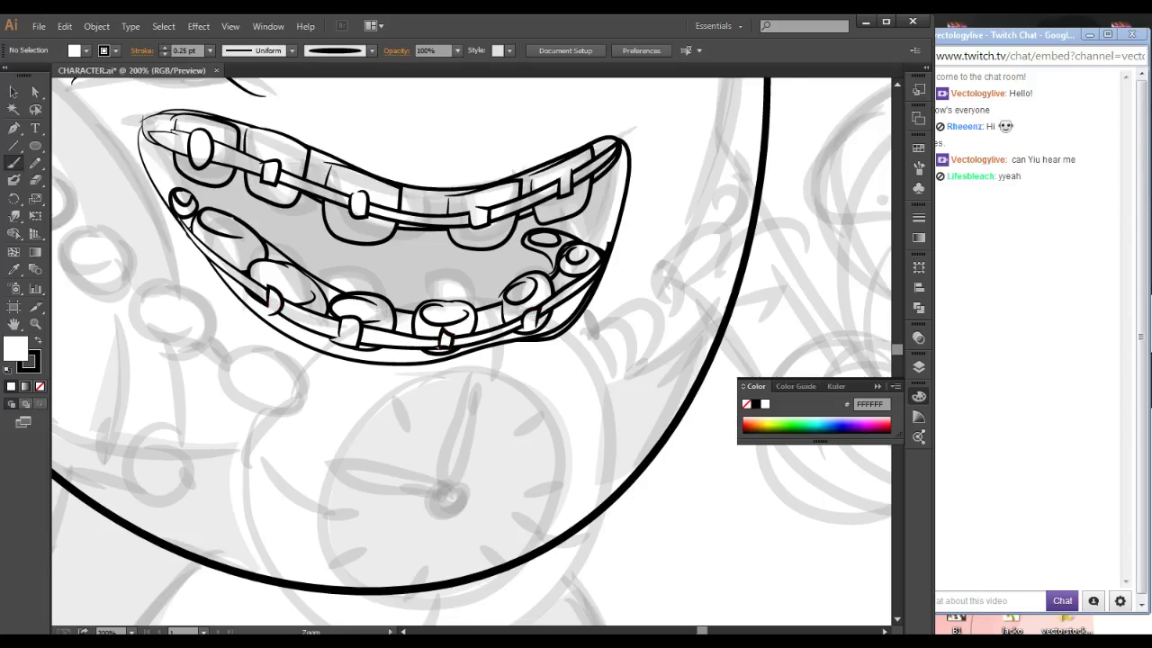
- Paint a narrow vertical band at each corner of the mouth between the upper and lower braces
{"action": "left_click", "coordinate": [348, 383], "text": "ctrl+alt"}
{"action": "left_click", "coordinate": [348, 383], "text": "ctrl+alt"}
{"action": "left_click", "coordinate": [349, 382], "text": "ctrl+alt"}
{"action": "left_click", "coordinate": [348, 382], "text": "ctrl+alt"}
{"action": "left_click_drag", "start_coordinate": [414, 396], "coordinate": [449, 385]}
{"action": "left_click_drag", "start_coordinate": [490, 274], "coordinate": [310, 461]}
{"action": "left_click_drag", "start_coordinate": [298, 190], "coordinate": [310, 245]}
{"action": "key", "text": "ctrl+z"}
{"action": "mouse_move", "coordinate": [298, 197]}
{"action": "left_mouse_down"}
{"action": "mouse_move", "coordinate": [304, 240]}
{"action": "mouse_move", "coordinate": [299, 186]}
{"action": "left_mouse_up"}
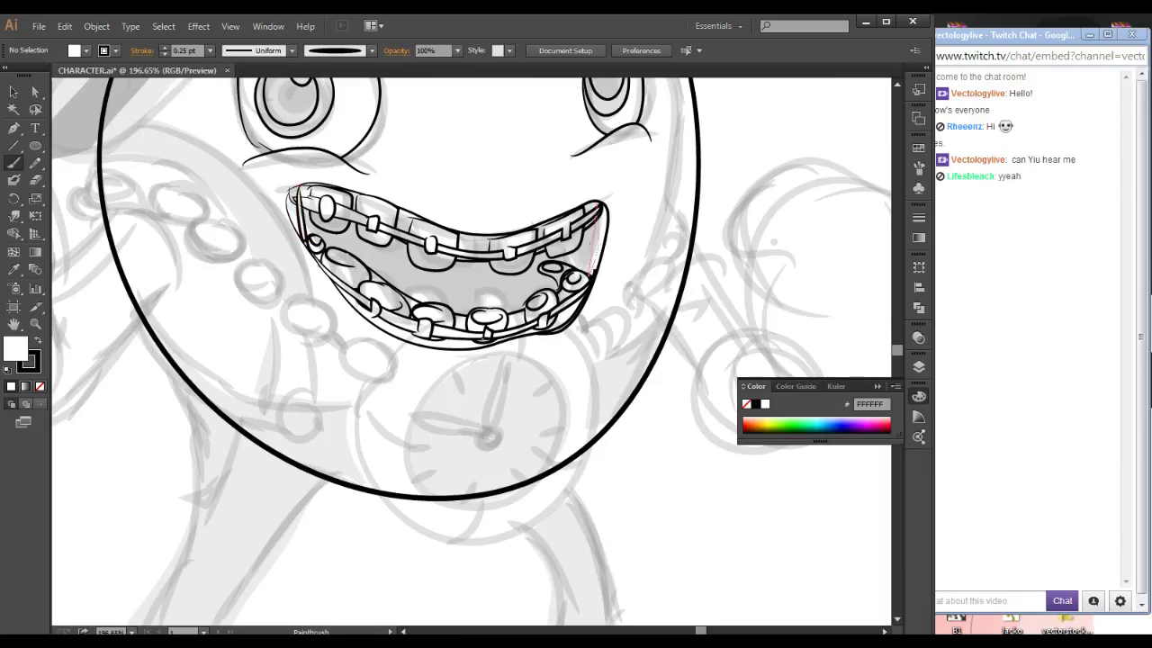
{"action": "key", "text": "ctrl+minus"}
{"action": "key", "text": "ctrl+minus"}
{"action": "key", "text": "ctrl+minus"}
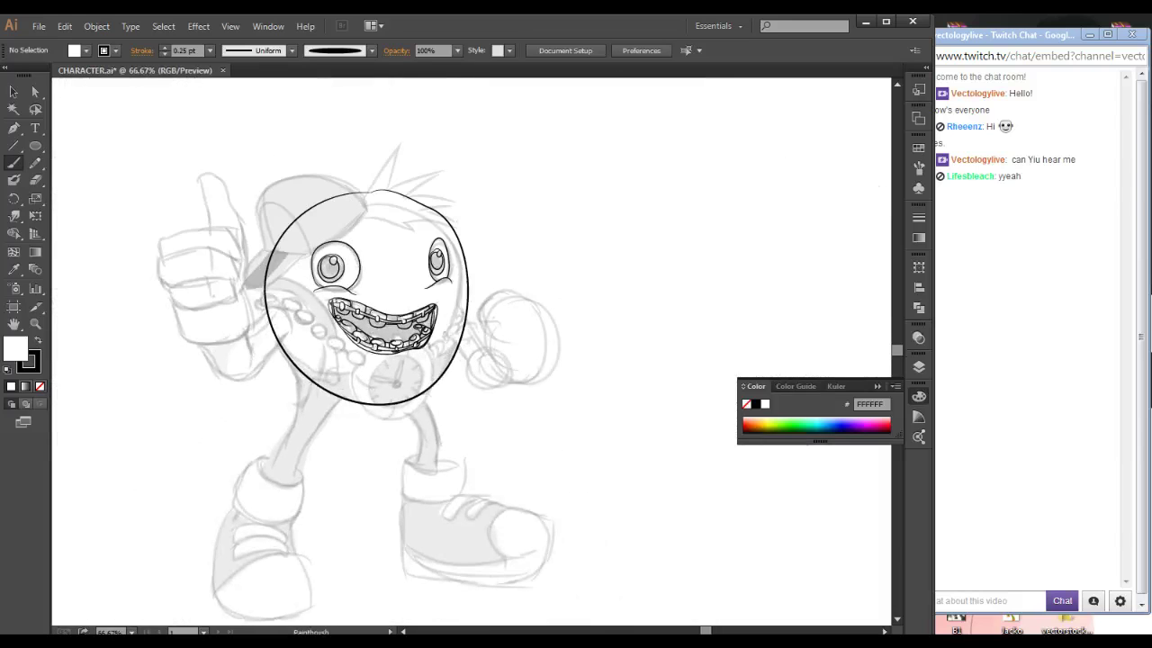
{"action": "mouse_move", "coordinate": [503, 183]}
{"action": "left_mouse_down"}
{"action": "mouse_move", "coordinate": [397, 348]}
{"action": "mouse_move", "coordinate": [302, 451]}
{"action": "left_mouse_up"}
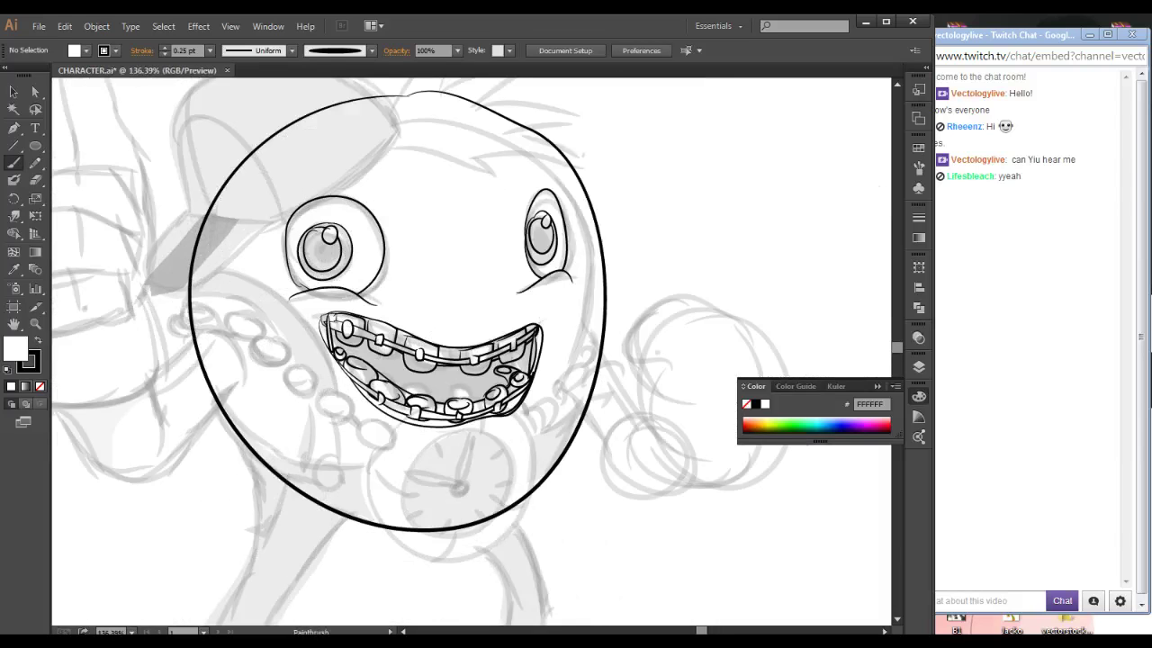
- Look at the list of stream viewers in the Twitch chat and close it again
{"action": "left_click", "coordinate": [1094, 601]}
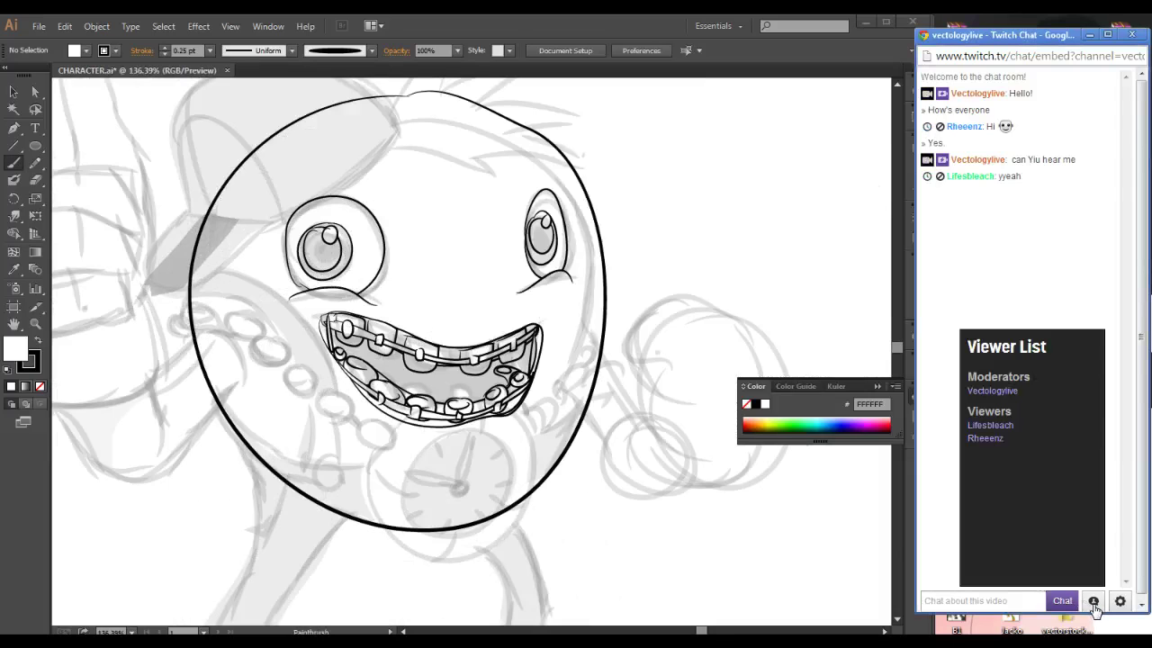
{"action": "left_click", "coordinate": [1094, 602]}
{"action": "key", "text": "space"}
{"action": "left_click", "coordinate": [450, 360]}
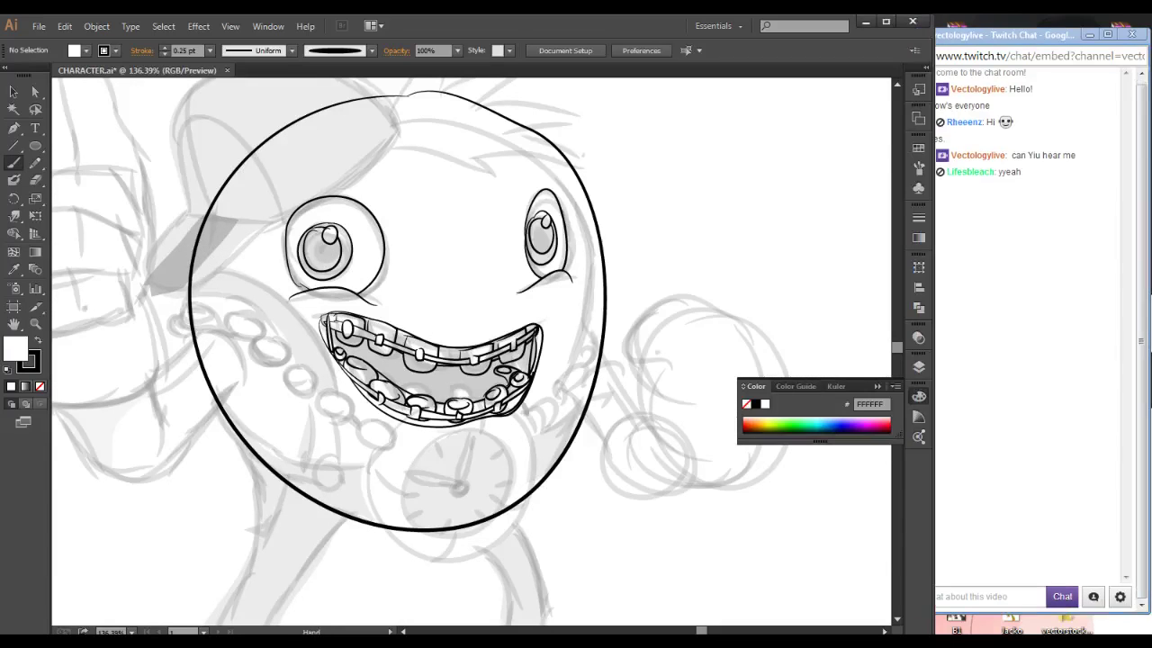
{"action": "key", "text": "space"}
{"action": "mouse_move", "coordinate": [450, 360]}
{"action": "left_mouse_down"}
{"action": "mouse_move", "coordinate": [459, 349]}
{"action": "mouse_move", "coordinate": [493, 366]}
{"action": "left_mouse_up"}
{"action": "key", "text": "space"}
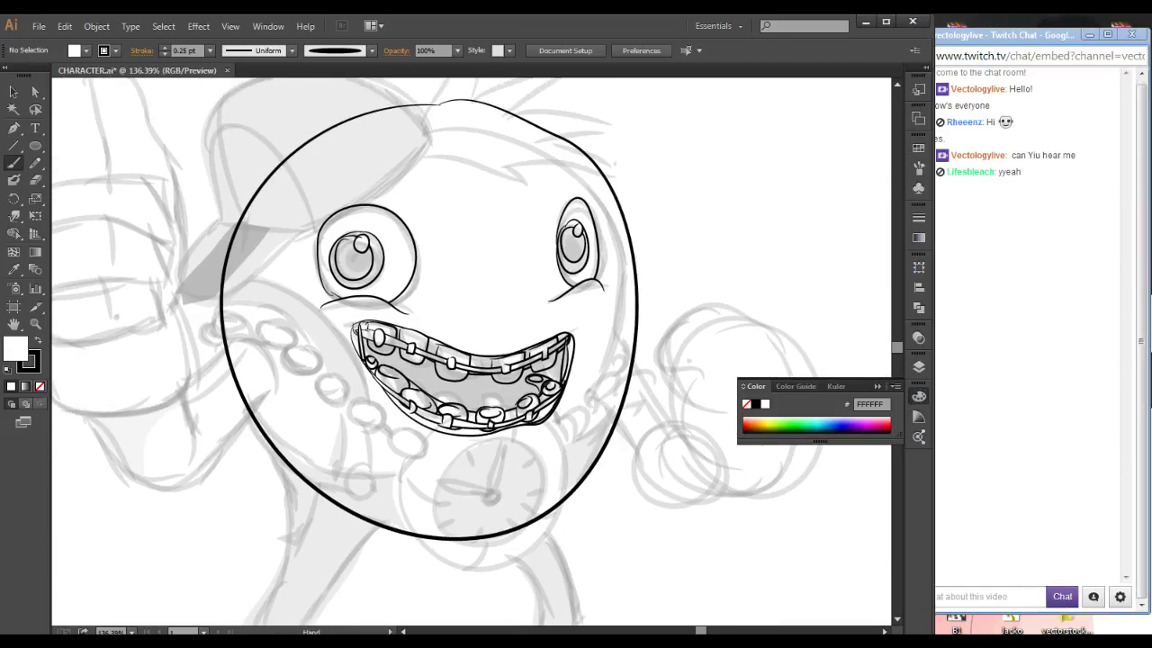
{"action": "left_click_drag", "start_coordinate": [459, 315], "coordinate": [469, 362]}
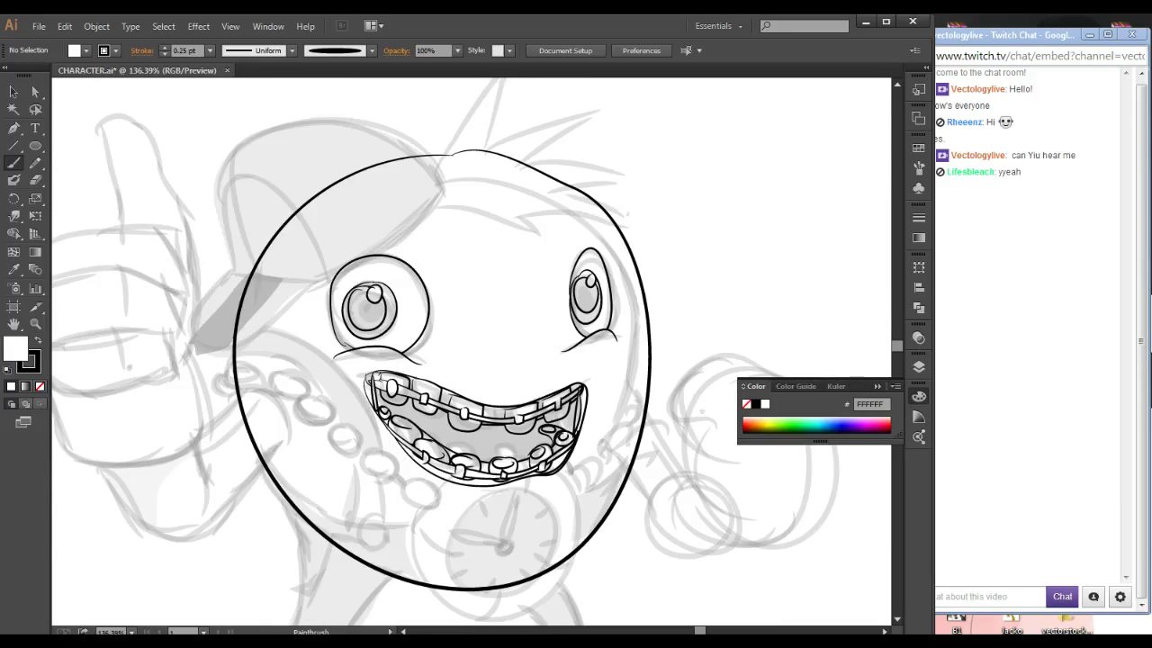
{"action": "left_click_drag", "start_coordinate": [236, 153], "coordinate": [220, 251]}
{"action": "mouse_move", "coordinate": [389, 242]}
{"action": "left_mouse_down"}
{"action": "mouse_move", "coordinate": [449, 191]}
{"action": "mouse_move", "coordinate": [439, 160]}
{"action": "mouse_move", "coordinate": [373, 120]}
{"action": "mouse_move", "coordinate": [287, 120]}
{"action": "mouse_move", "coordinate": [230, 157]}
{"action": "left_mouse_up"}
{"action": "left_click_drag", "start_coordinate": [468, 342], "coordinate": [425, 384]}
{"action": "mouse_move", "coordinate": [396, 198]}
{"action": "left_mouse_down"}
{"action": "mouse_move", "coordinate": [513, 162]}
{"action": "mouse_move", "coordinate": [470, 177]}
{"action": "mouse_move", "coordinate": [579, 164]}
{"action": "mouse_move", "coordinate": [512, 217]}
{"action": "mouse_move", "coordinate": [587, 256]}
{"action": "mouse_move", "coordinate": [537, 248]}
{"action": "mouse_move", "coordinate": [503, 284]}
{"action": "mouse_move", "coordinate": [502, 310]}
{"action": "mouse_move", "coordinate": [449, 266]}
{"action": "mouse_move", "coordinate": [396, 258]}
{"action": "mouse_move", "coordinate": [393, 204]}
{"action": "left_mouse_up"}
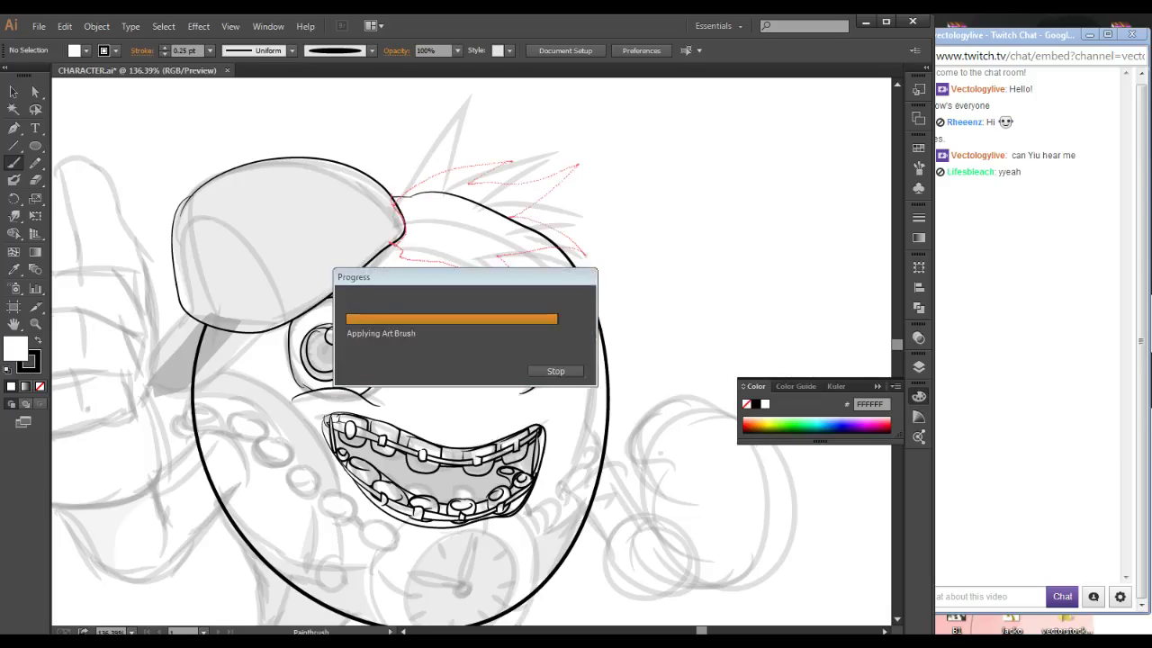
{"action": "key", "text": "ctrl+z"}
{"action": "key", "text": "ctrl+z"}
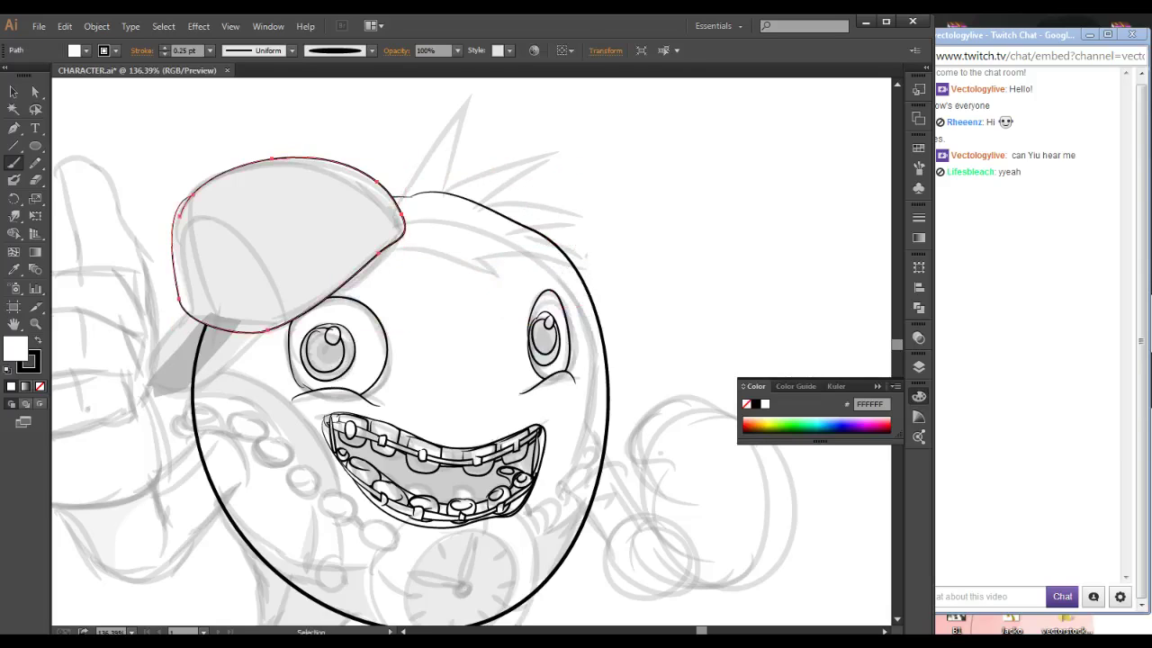
{"action": "key", "text": "ctrl+z"}
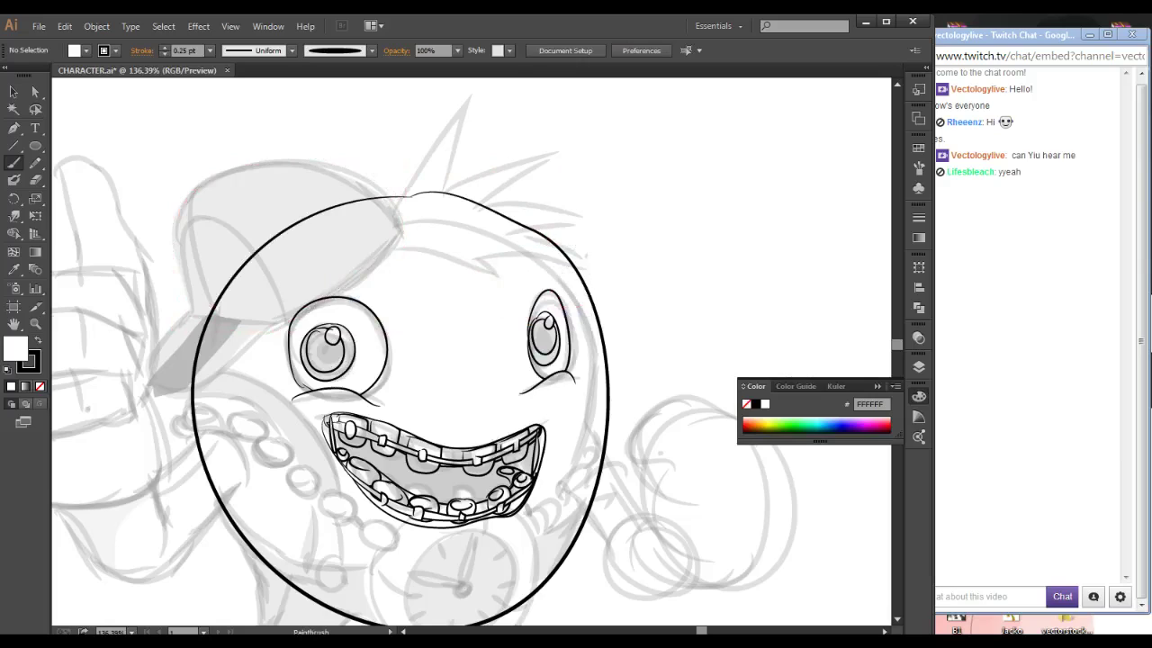
{"action": "mouse_move", "coordinate": [216, 320]}
{"action": "left_mouse_down"}
{"action": "mouse_move", "coordinate": [292, 331]}
{"action": "mouse_move", "coordinate": [369, 272]}
{"action": "mouse_move", "coordinate": [389, 205]}
{"action": "mouse_move", "coordinate": [317, 155]}
{"action": "mouse_move", "coordinate": [232, 151]}
{"action": "mouse_move", "coordinate": [200, 191]}
{"action": "mouse_move", "coordinate": [188, 316]}
{"action": "left_mouse_up"}
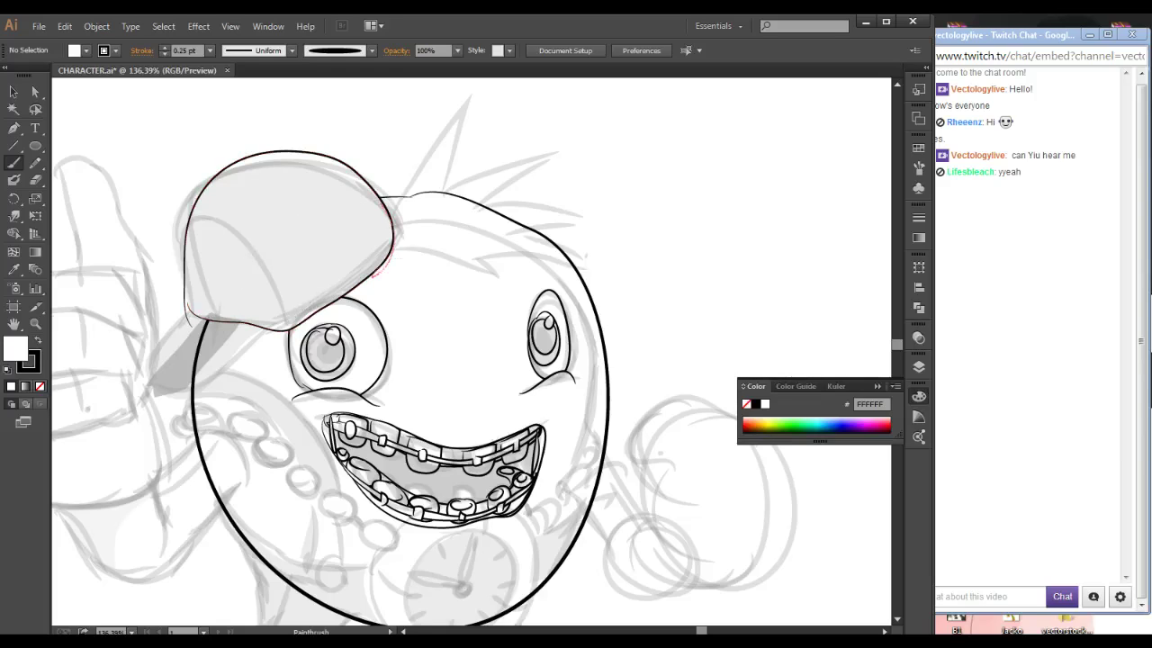
{"action": "mouse_move", "coordinate": [374, 275]}
{"action": "left_mouse_down"}
{"action": "mouse_move", "coordinate": [492, 261]}
{"action": "mouse_move", "coordinate": [465, 248]}
{"action": "left_mouse_up"}
{"action": "key", "text": "ctrl+z"}
{"action": "key", "text": "ctrl+z"}
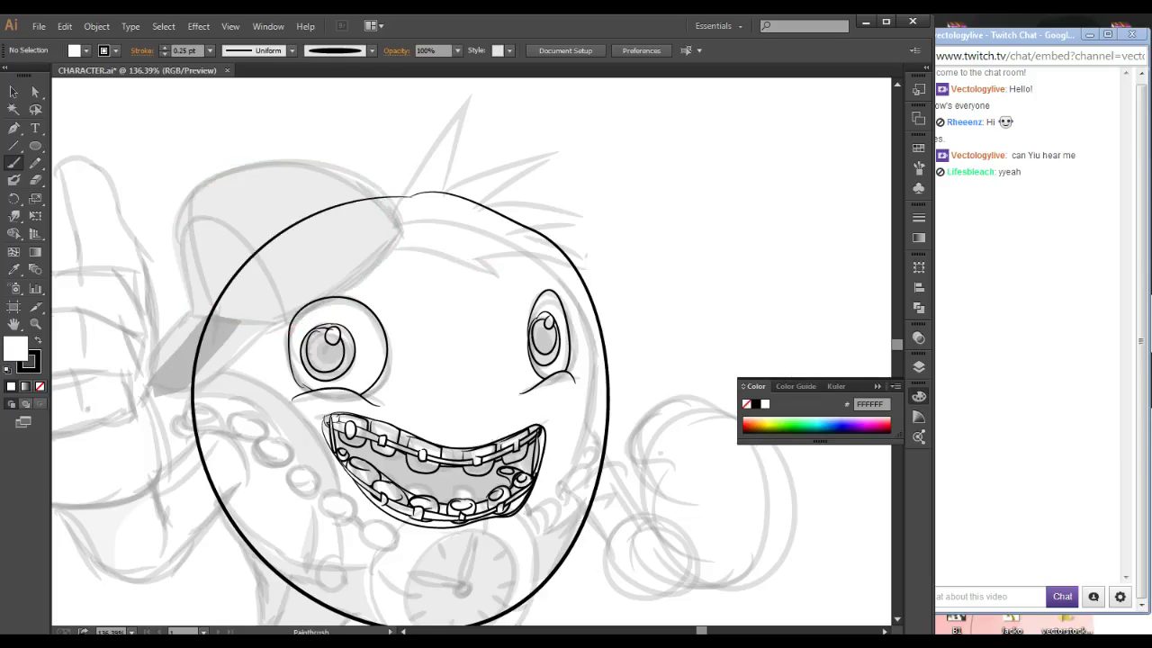
- Paint the spiky hair outline over the top of the head and the closed crown outline of the cap overlapping it
{"action": "mouse_move", "coordinate": [353, 205]}
{"action": "left_mouse_down"}
{"action": "mouse_move", "coordinate": [463, 133]}
{"action": "mouse_move", "coordinate": [475, 168]}
{"action": "mouse_move", "coordinate": [574, 169]}
{"action": "mouse_move", "coordinate": [501, 196]}
{"action": "mouse_move", "coordinate": [573, 219]}
{"action": "mouse_move", "coordinate": [585, 243]}
{"action": "mouse_move", "coordinate": [526, 230]}
{"action": "mouse_move", "coordinate": [540, 270]}
{"action": "mouse_move", "coordinate": [474, 247]}
{"action": "mouse_move", "coordinate": [391, 250]}
{"action": "mouse_move", "coordinate": [346, 221]}
{"action": "left_mouse_up"}
{"action": "left_click_drag", "start_coordinate": [178, 212], "coordinate": [183, 265]}
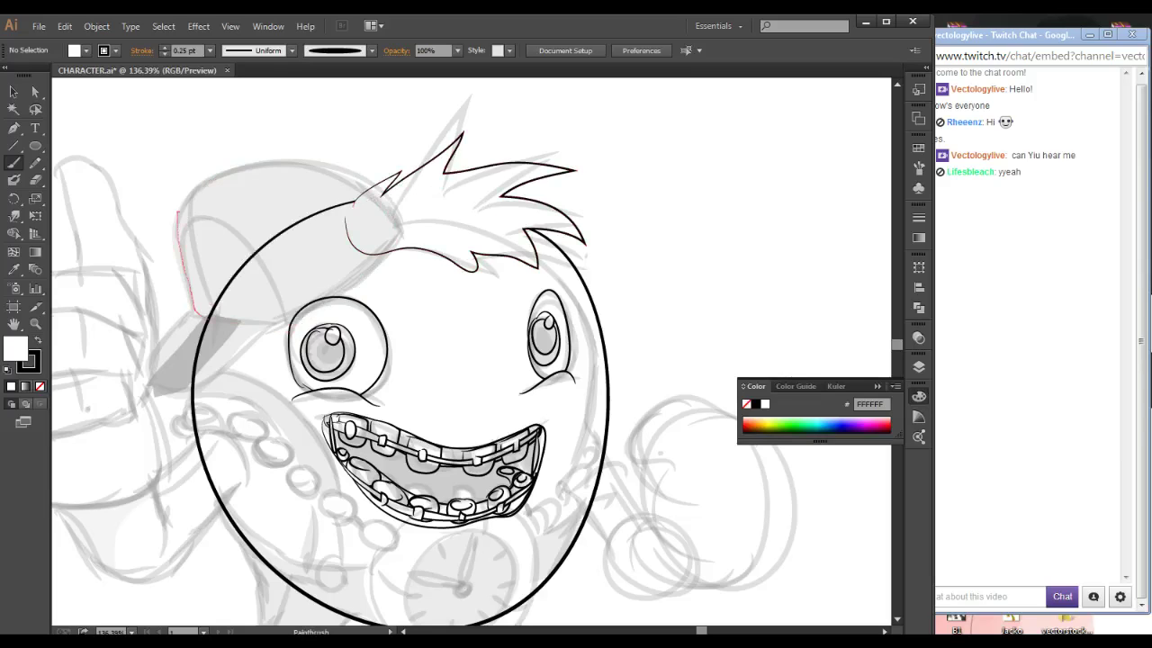
{"action": "mouse_move", "coordinate": [196, 315]}
{"action": "left_mouse_down"}
{"action": "mouse_move", "coordinate": [274, 321]}
{"action": "mouse_move", "coordinate": [374, 261]}
{"action": "left_mouse_up"}
- Paint the curved front-panel seam on the cap and short dashed stitches along the crown's upper and lower edges
{"action": "mouse_move", "coordinate": [374, 191]}
{"action": "left_mouse_down"}
{"action": "mouse_move", "coordinate": [301, 160]}
{"action": "mouse_move", "coordinate": [205, 168]}
{"action": "mouse_move", "coordinate": [175, 238]}
{"action": "mouse_move", "coordinate": [211, 213]}
{"action": "mouse_move", "coordinate": [239, 230]}
{"action": "mouse_move", "coordinate": [277, 298]}
{"action": "left_mouse_up"}
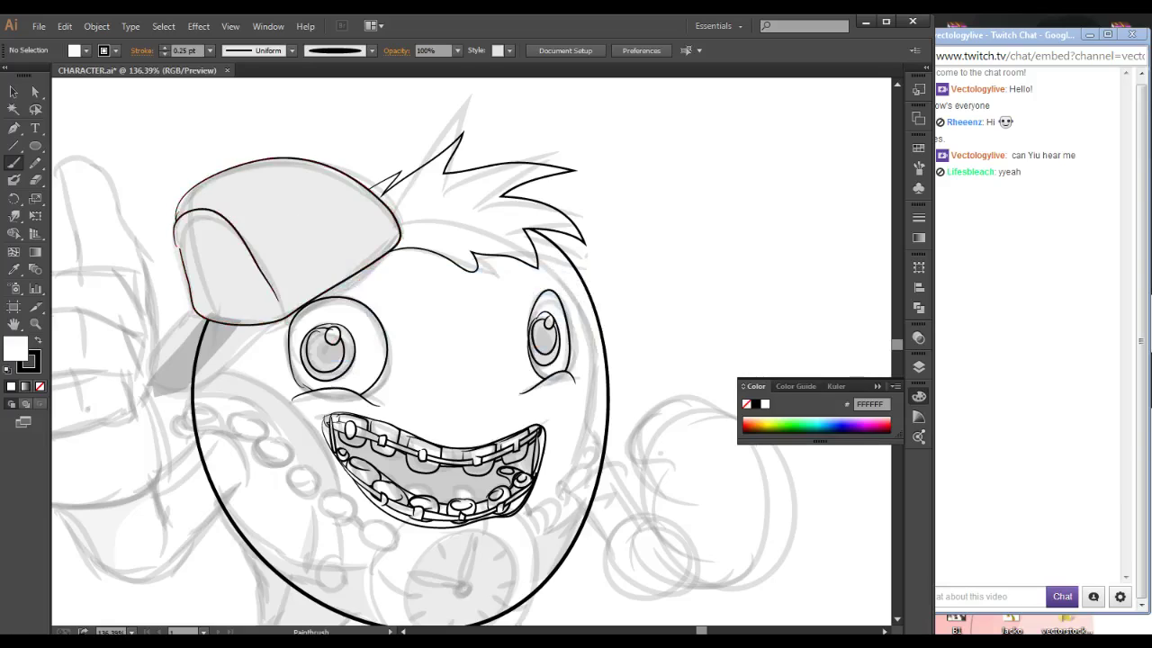
{"action": "key", "text": "ctrl+z"}
{"action": "mouse_move", "coordinate": [189, 219]}
{"action": "left_mouse_down"}
{"action": "mouse_move", "coordinate": [241, 245]}
{"action": "mouse_move", "coordinate": [279, 304]}
{"action": "left_mouse_up"}
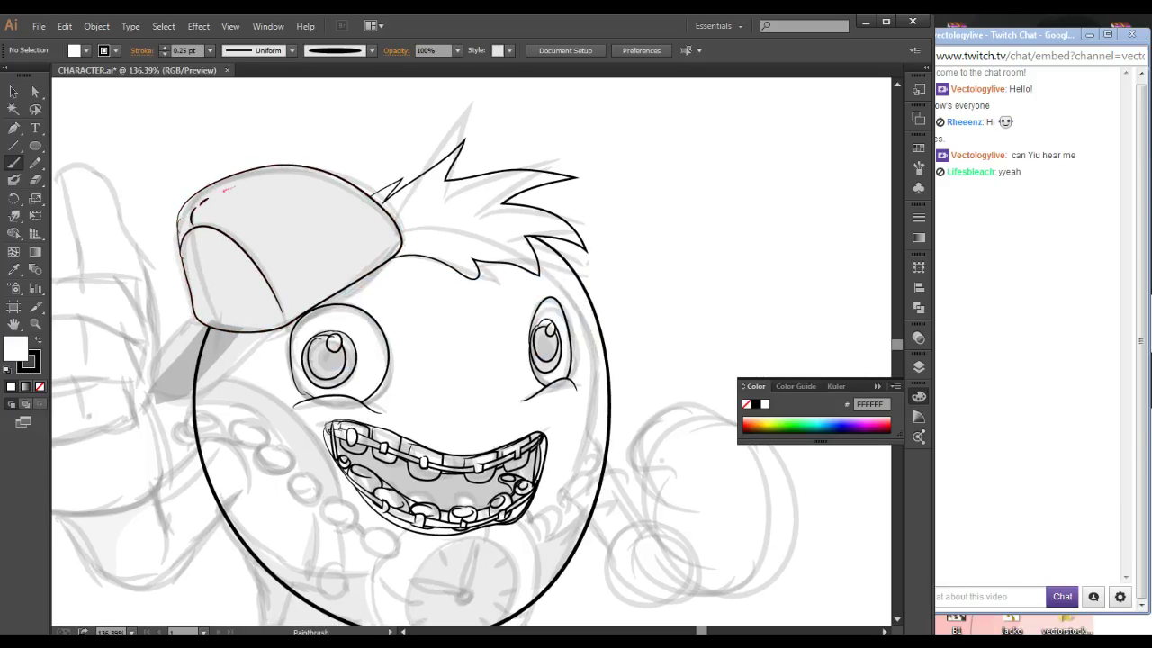
{"action": "left_click_drag", "start_coordinate": [249, 182], "coordinate": [261, 181]}
{"action": "left_click_drag", "start_coordinate": [392, 245], "coordinate": [454, 187]}
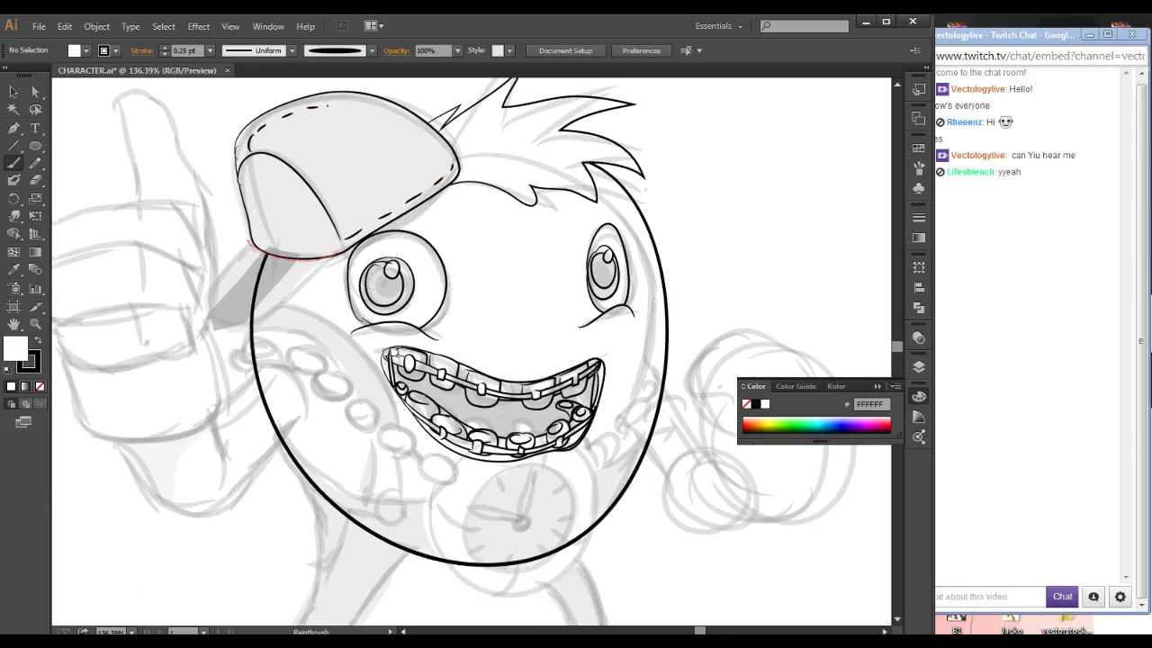
- Paint the closed brim outline below the cap's front panel, following the sketch, and deselect it
{"action": "left_click_drag", "start_coordinate": [331, 262], "coordinate": [264, 322]}
{"action": "left_click_drag", "start_coordinate": [338, 254], "coordinate": [340, 253]}
{"action": "left_click_drag", "start_coordinate": [272, 290], "coordinate": [276, 286]}
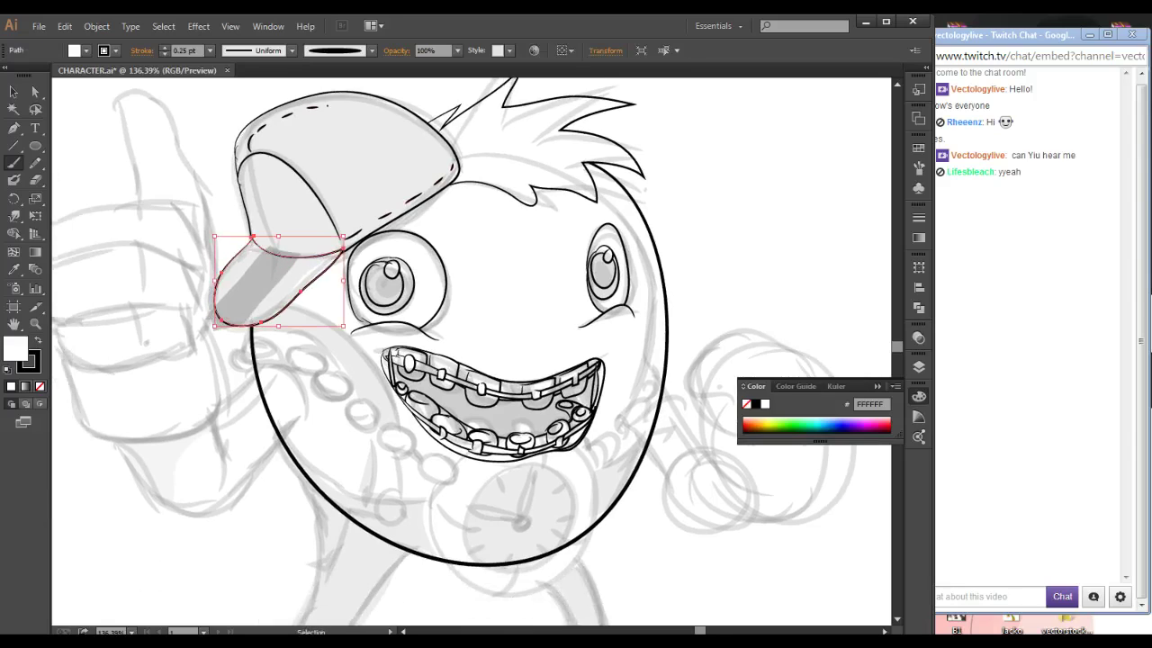
{"action": "key", "text": "ctrl+shift+a"}
- Paint the large outer circle of the clock medallion over the lower body at 150% zoom
{"action": "left_click", "coordinate": [340, 340], "text": "ctrl+alt"}
{"action": "left_click", "coordinate": [342, 342], "text": "ctrl+alt"}
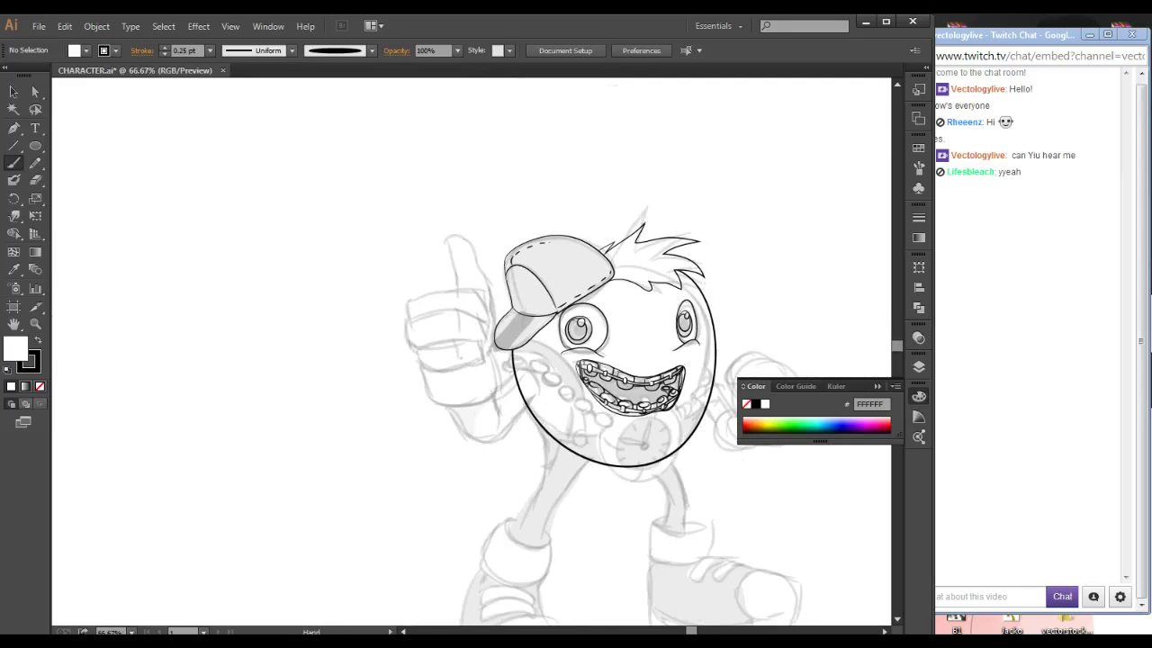
{"action": "left_click_drag", "start_coordinate": [666, 477], "coordinate": [552, 390]}
{"action": "left_click", "coordinate": [573, 394], "text": "ctrl"}
{"action": "left_click", "coordinate": [570, 395], "text": "ctrl"}
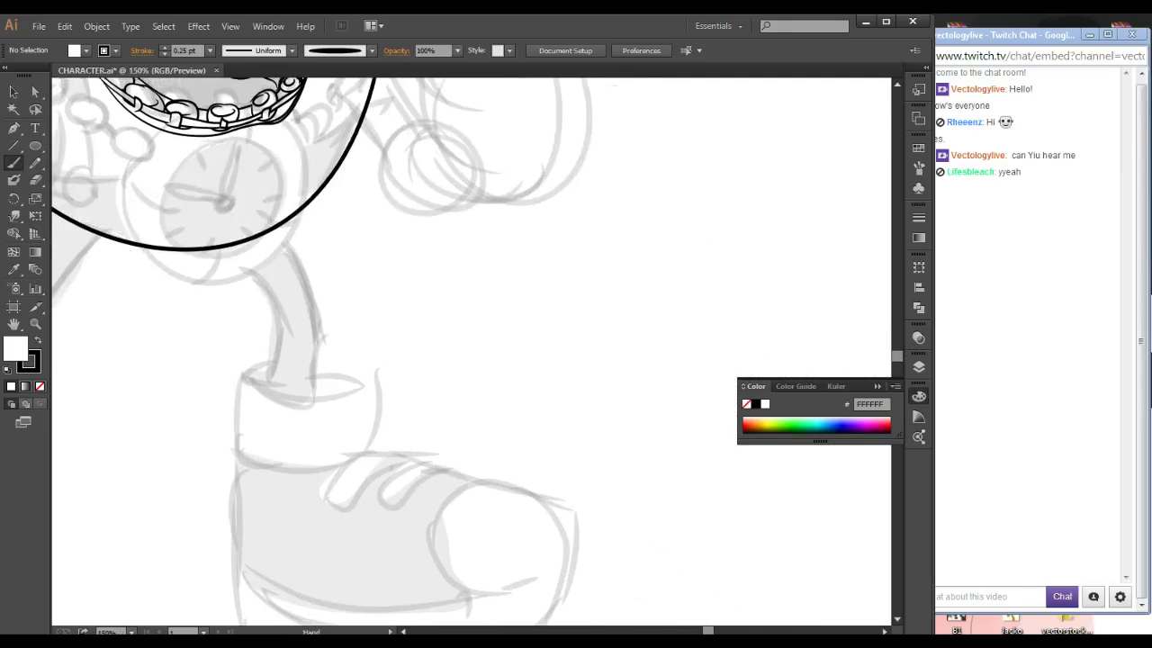
{"action": "left_click_drag", "start_coordinate": [486, 360], "coordinate": [631, 481]}
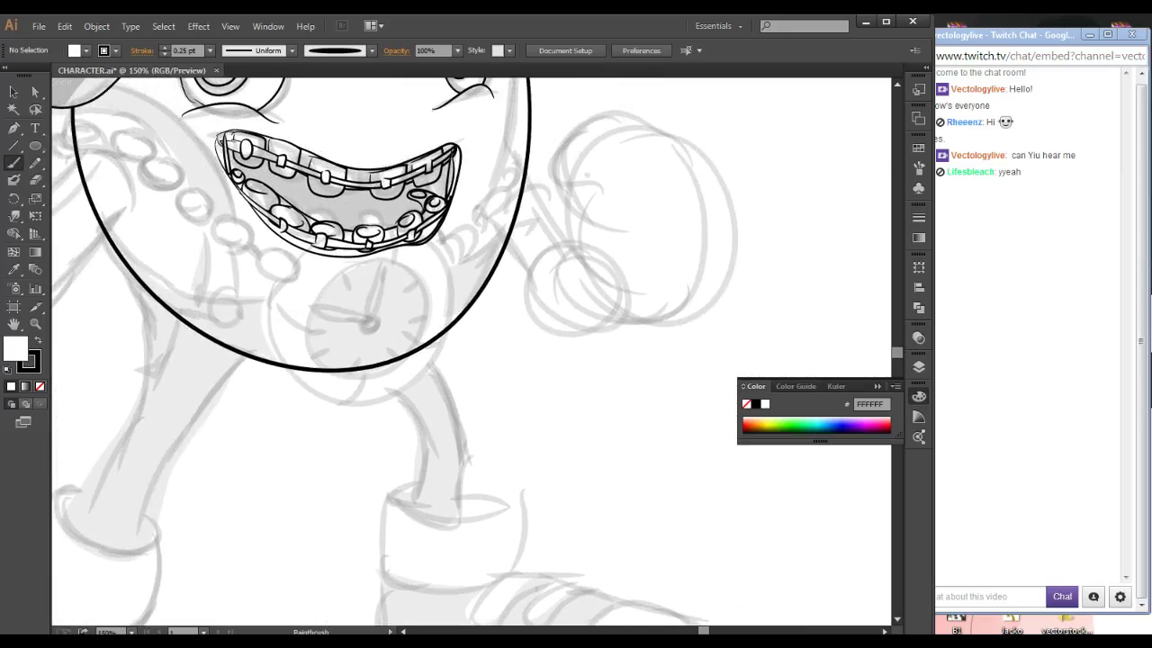
{"action": "mouse_move", "coordinate": [320, 247]}
{"action": "left_mouse_down"}
{"action": "mouse_move", "coordinate": [267, 343]}
{"action": "mouse_move", "coordinate": [286, 386]}
{"action": "mouse_move", "coordinate": [329, 408]}
{"action": "mouse_move", "coordinate": [410, 400]}
{"action": "mouse_move", "coordinate": [437, 370]}
{"action": "mouse_move", "coordinate": [438, 276]}
{"action": "mouse_move", "coordinate": [396, 231]}
{"action": "left_mouse_up"}
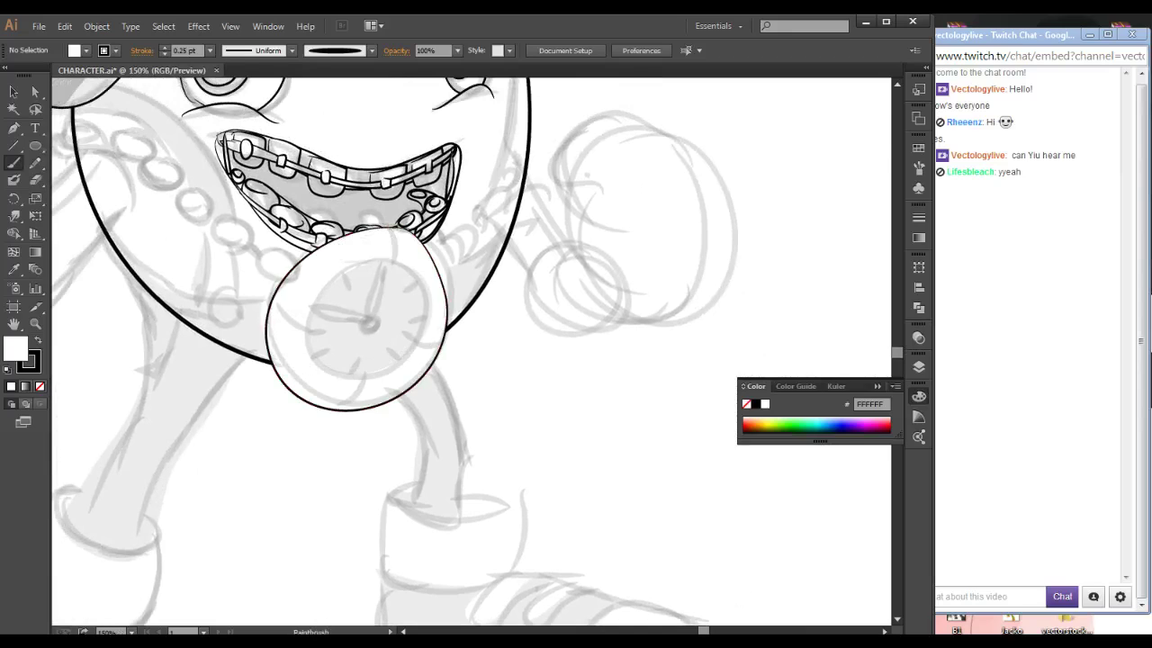
- Smooth the medallion circle into a rounder shape with the Warp tool, reshaping its upper edge below the mouth
{"action": "left_click", "coordinate": [15, 180]}
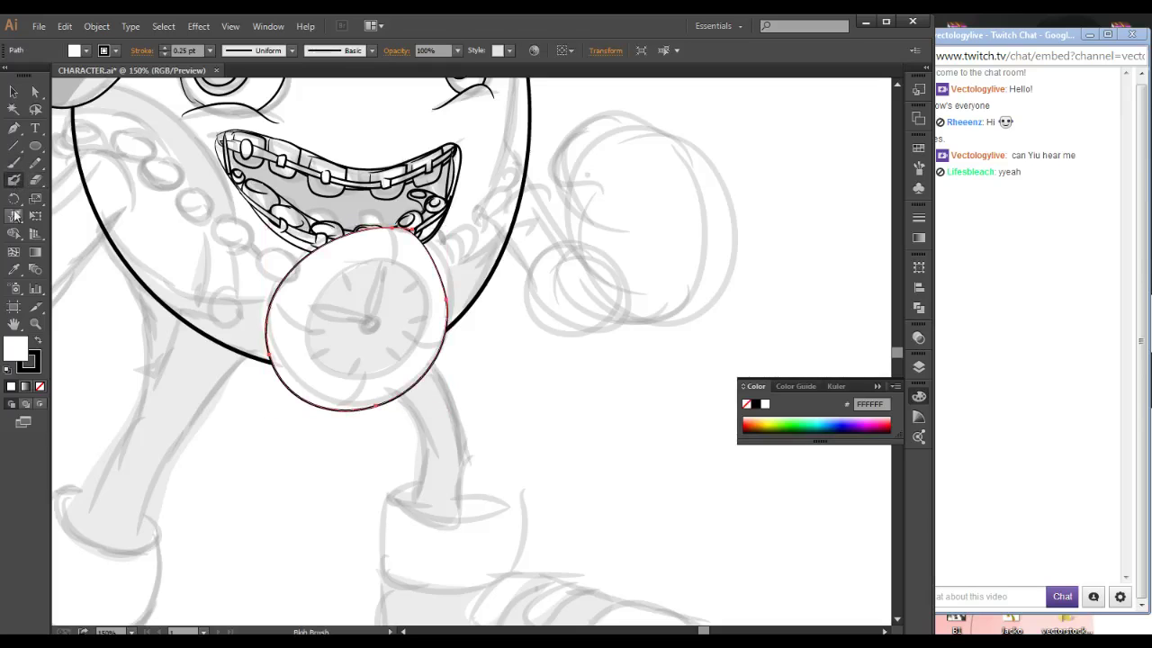
{"action": "left_click", "coordinate": [14, 216]}
{"action": "left_click_drag", "start_coordinate": [435, 219], "coordinate": [415, 237]}
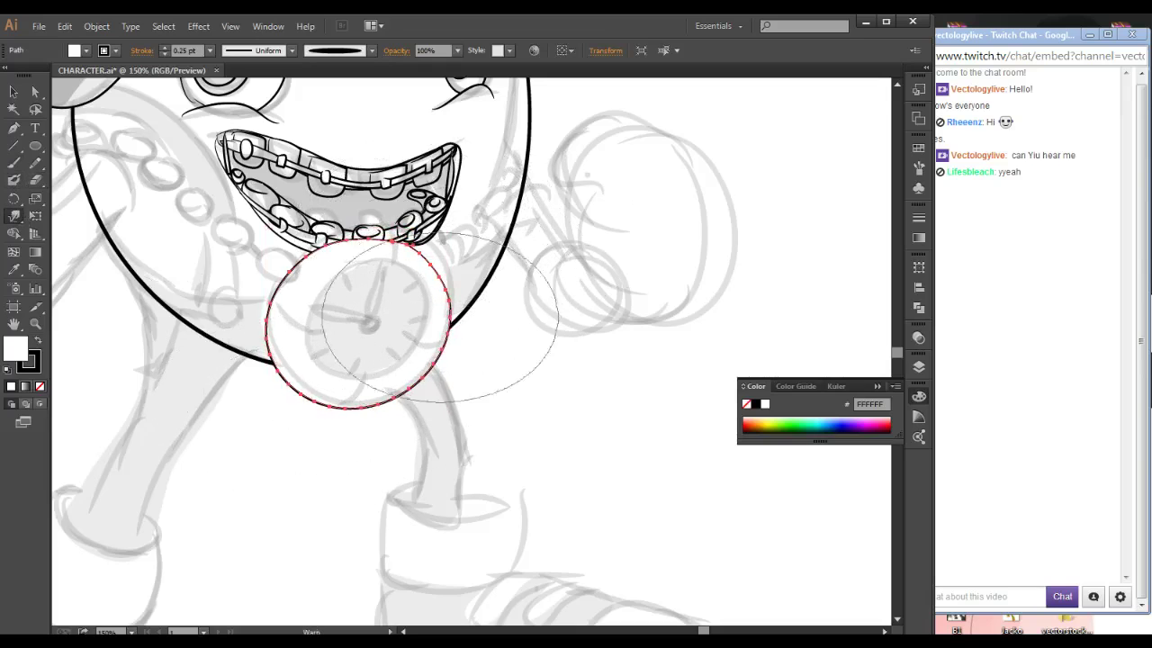
- Duplicate the medallion circle, scale the copy down to fit the clock face as an inner ring, and deselect
{"action": "left_click_drag", "start_coordinate": [423, 302], "coordinate": [443, 308], "text": "ctrl+alt"}
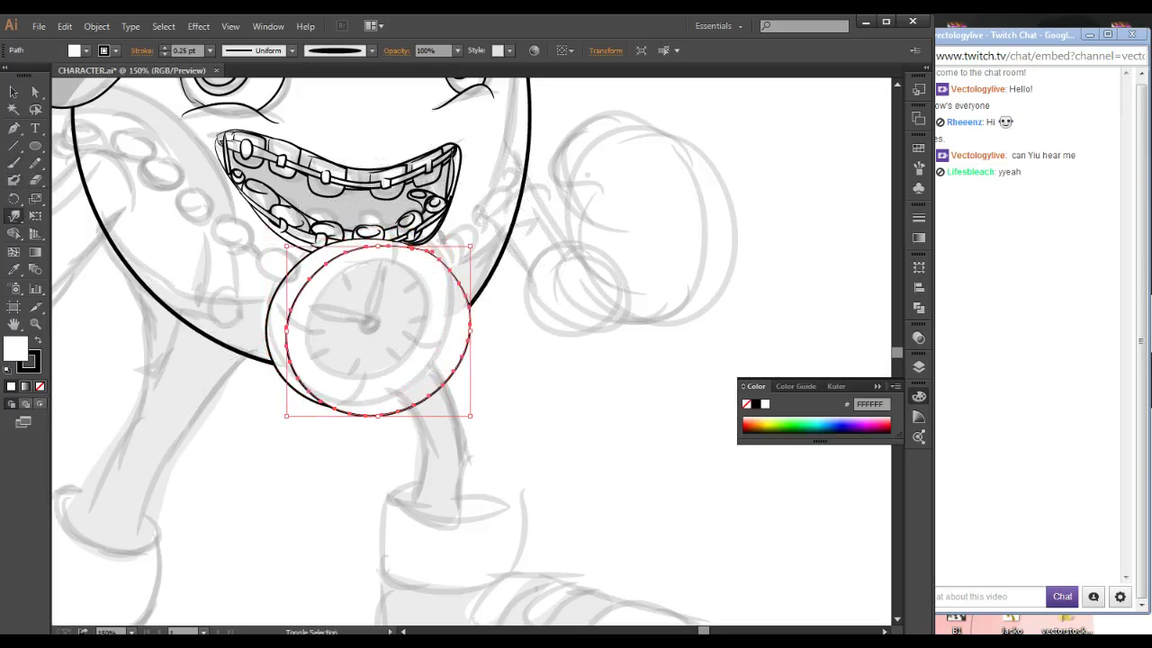
{"action": "left_click_drag", "start_coordinate": [470, 246], "coordinate": [511, 377], "text": "ctrl+alt+shift"}
{"action": "key", "text": "ctrl+shift+a"}
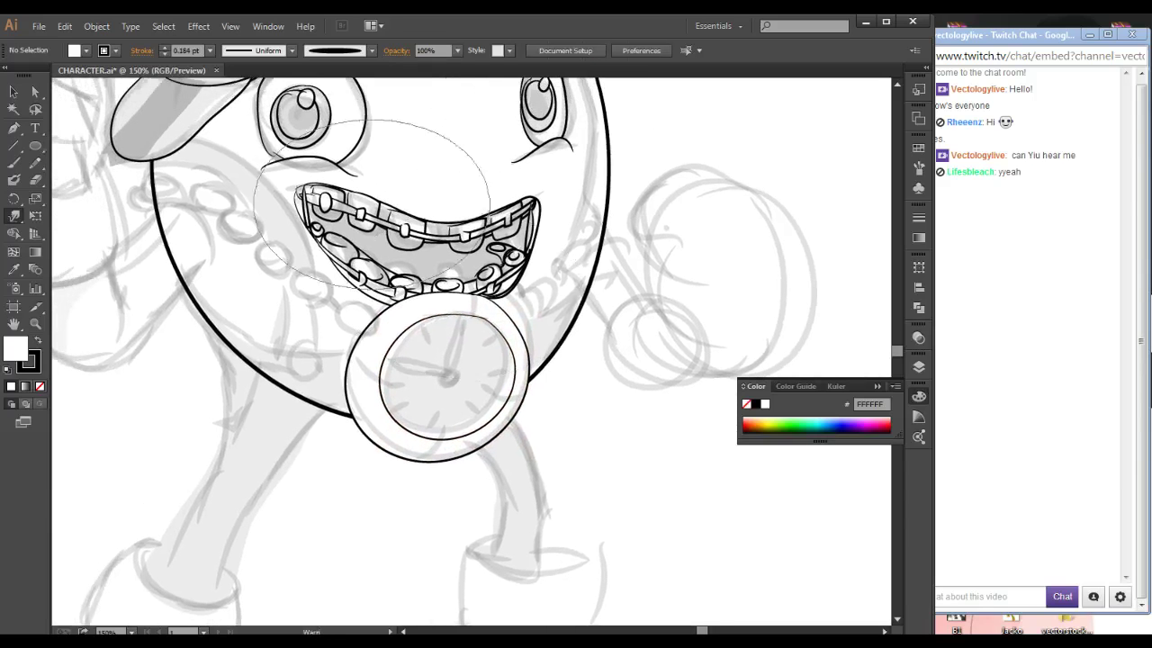
- Move both medallion rings together off the body into the empty area beside the leg and deselect them
{"action": "left_click", "coordinate": [14, 163]}
{"action": "mouse_move", "coordinate": [324, 252]}
{"action": "left_mouse_down"}
{"action": "mouse_move", "coordinate": [344, 293]}
{"action": "mouse_move", "coordinate": [343, 279]}
{"action": "left_mouse_up"}
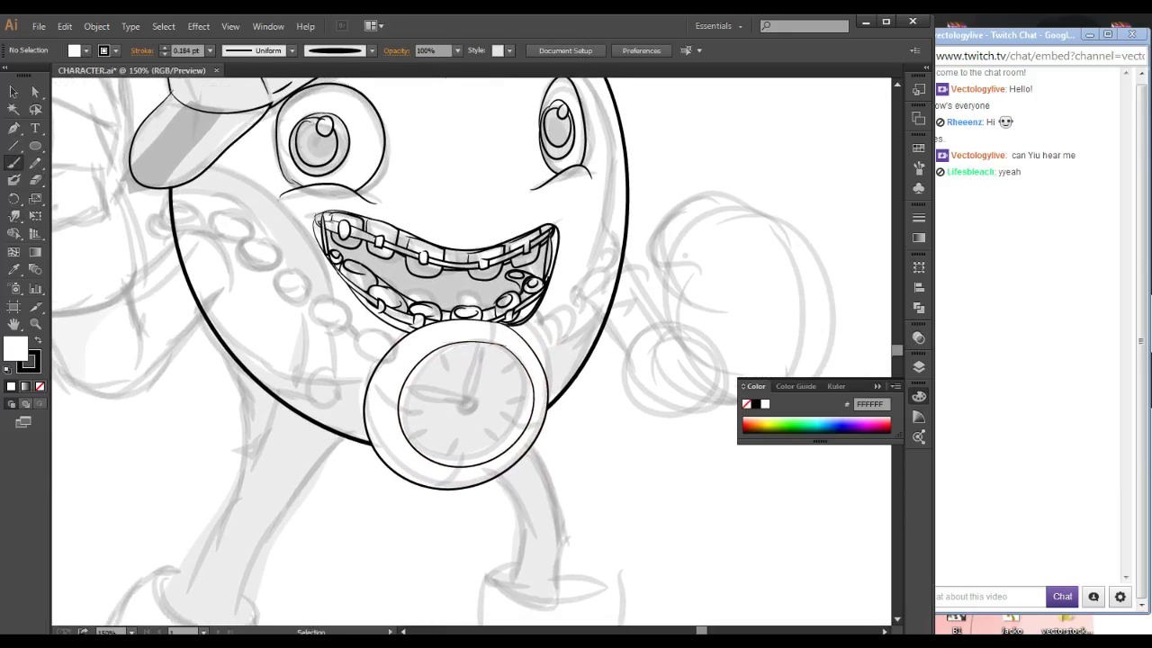
{"action": "left_click", "coordinate": [509, 450], "text": "ctrl"}
{"action": "left_click", "coordinate": [522, 461], "text": "ctrl+shift"}
{"action": "left_click_drag", "start_coordinate": [522, 461], "coordinate": [738, 519], "text": "ctrl"}
{"action": "key", "text": "ctrl+shift+a"}
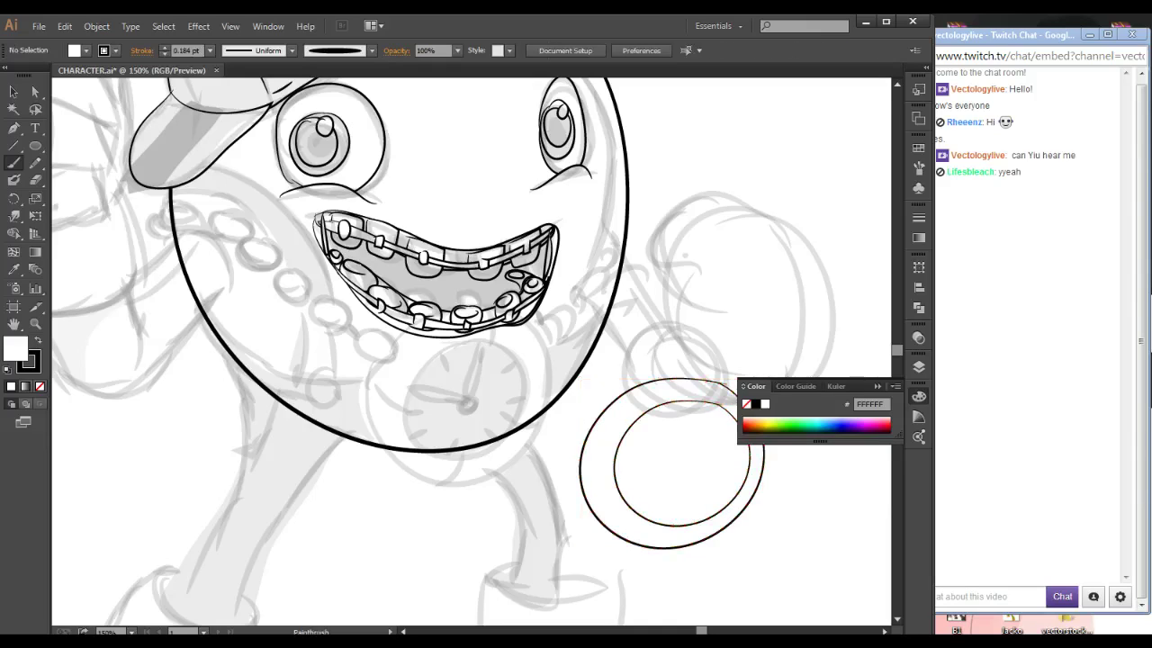
- Paint a closed curved band across the lower body, following the body's bottom edge, with a 1 pt stroke
{"action": "mouse_move", "coordinate": [205, 313]}
{"action": "left_mouse_down"}
{"action": "mouse_move", "coordinate": [225, 336]}
{"action": "mouse_move", "coordinate": [325, 382]}
{"action": "mouse_move", "coordinate": [446, 399]}
{"action": "mouse_move", "coordinate": [488, 391]}
{"action": "left_mouse_up"}
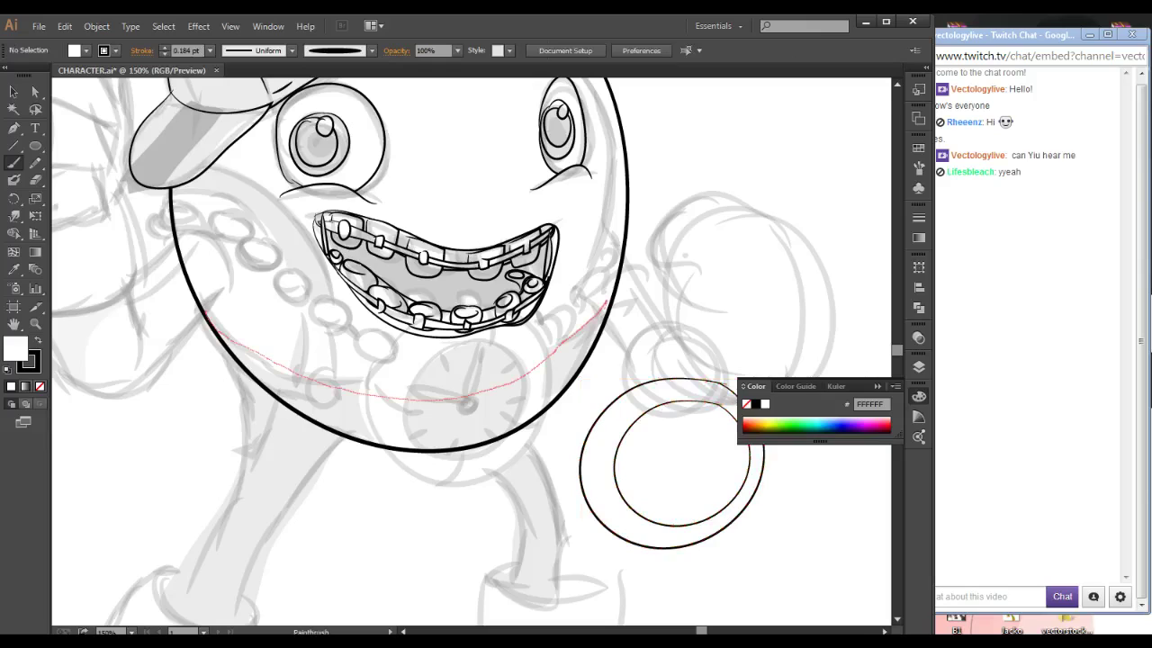
{"action": "left_click_drag", "start_coordinate": [523, 430], "coordinate": [441, 454]}
{"action": "left_click_drag", "start_coordinate": [362, 453], "coordinate": [278, 405]}
{"action": "left_click_drag", "start_coordinate": [226, 353], "coordinate": [223, 316]}
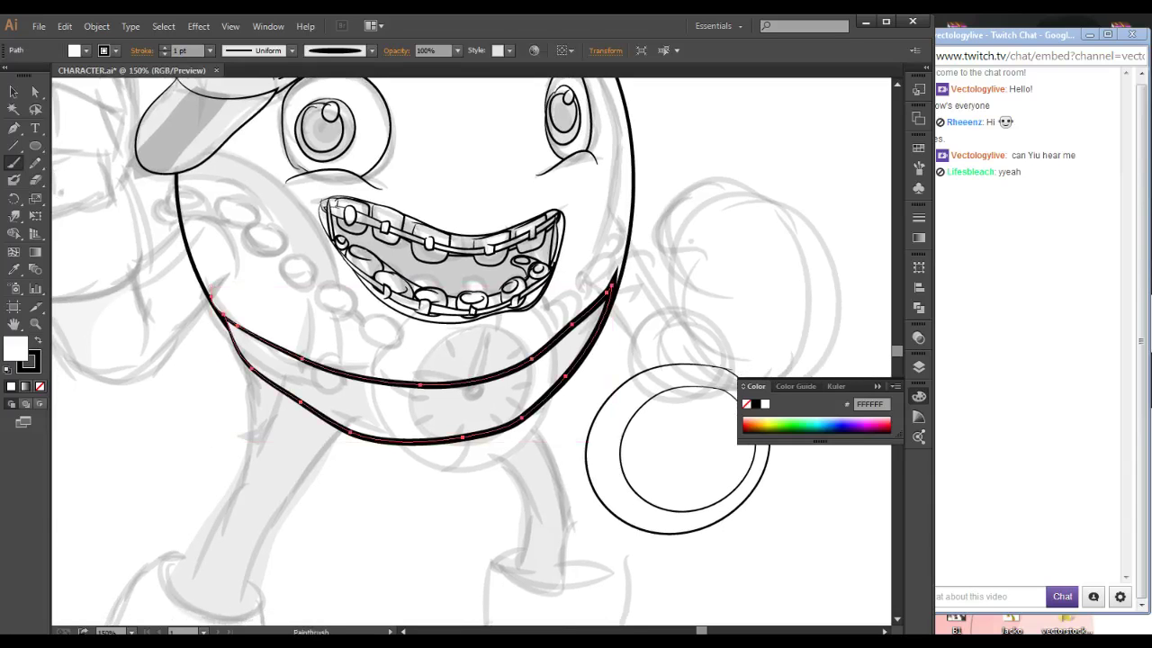
- Use the Eyedropper to give the band a 0.5 pt stroke matching the body outline, hiding Layer 1 only while sampling
{"action": "left_click", "coordinate": [15, 270]}
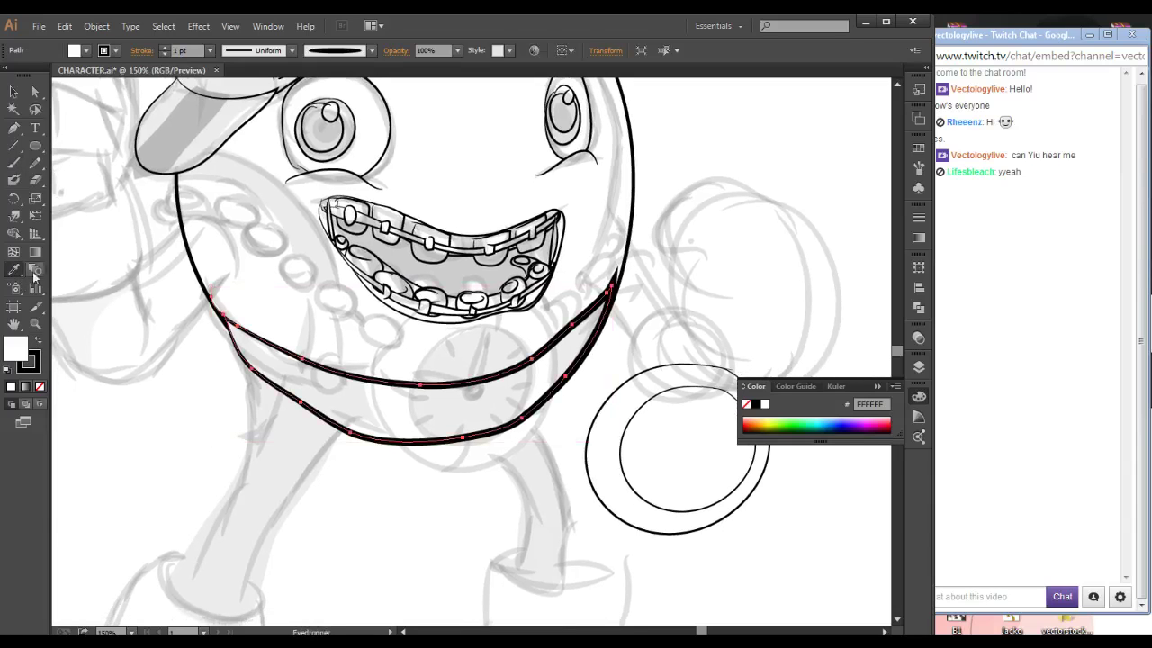
{"action": "left_click", "coordinate": [919, 367]}
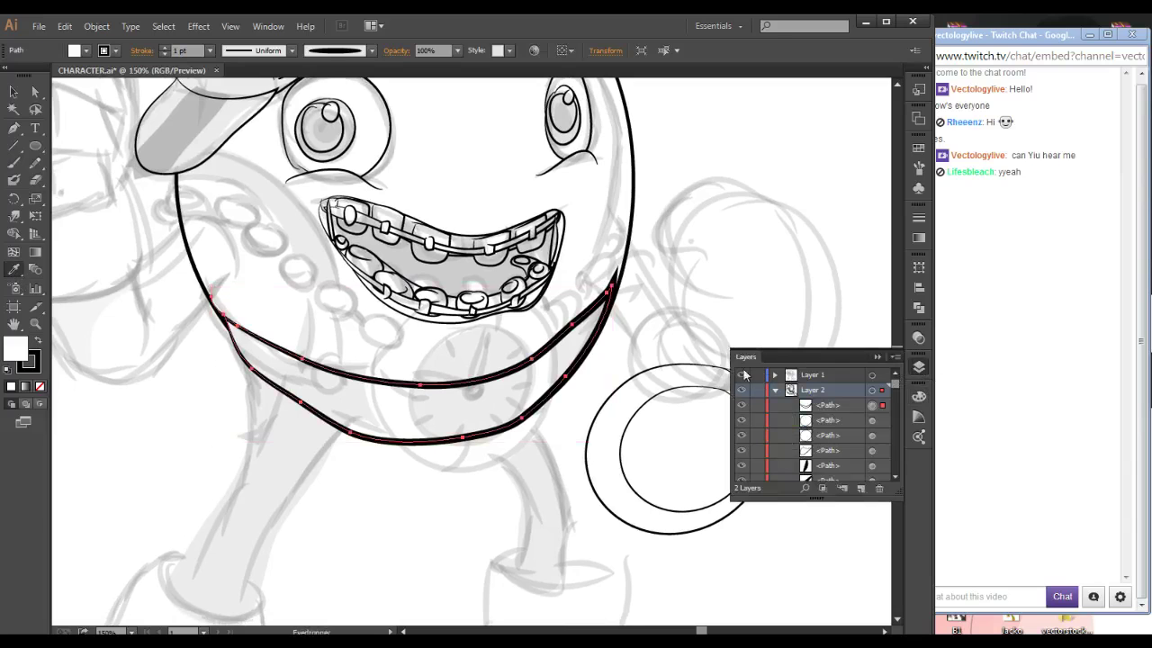
{"action": "left_click", "coordinate": [741, 374]}
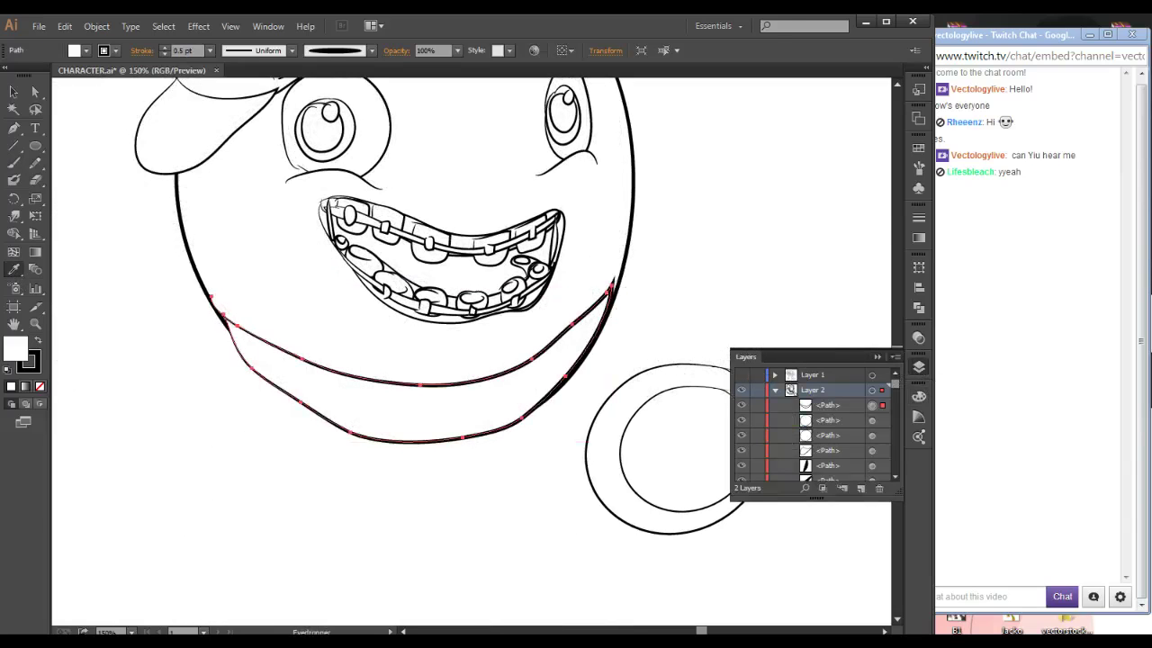
{"action": "left_click", "coordinate": [742, 374]}
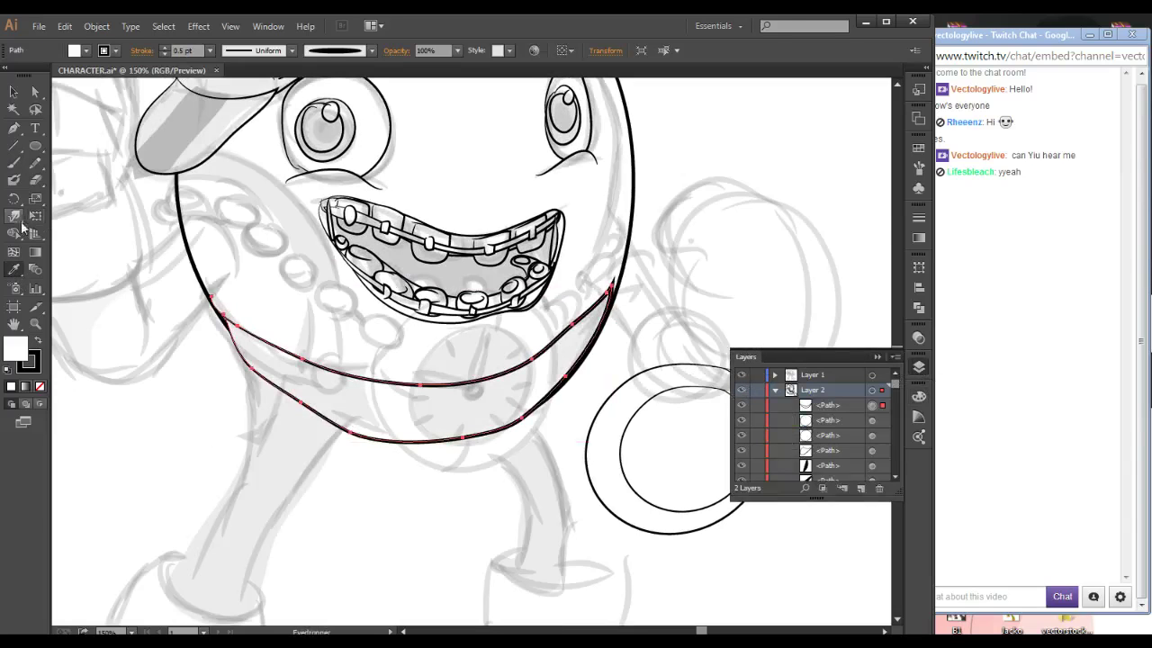
- Warp the band's pointed end outward to meet the body outline on the fist side, deselect it, and return to the Paintbrush
{"action": "key", "text": "shift+r"}
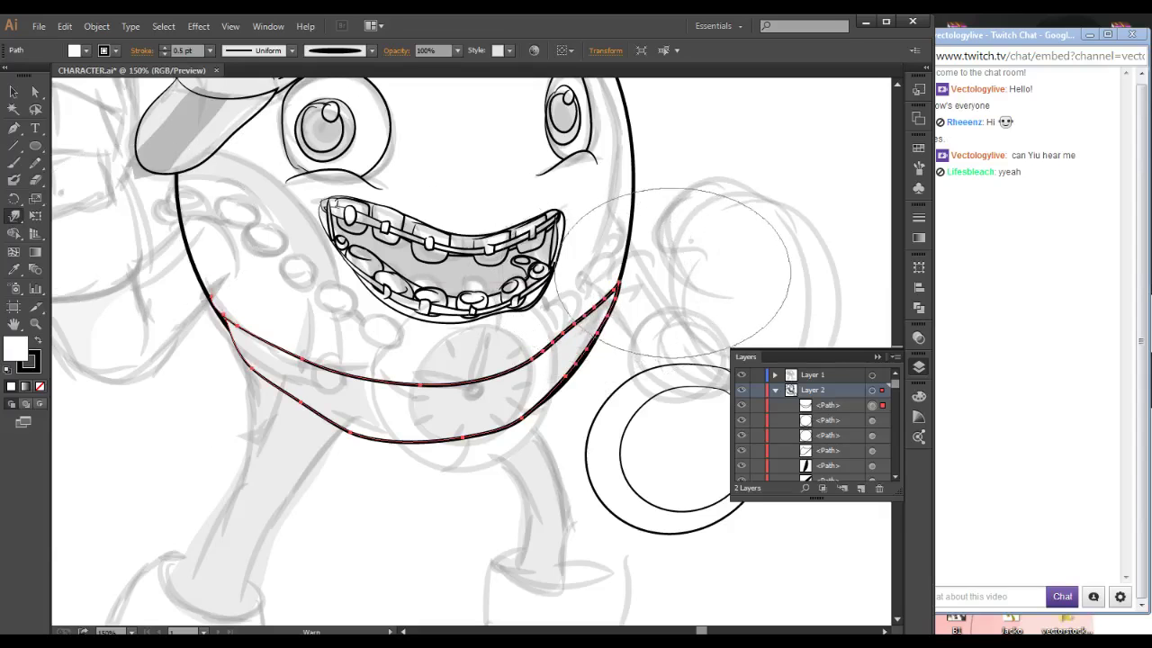
{"action": "left_click", "coordinate": [674, 274], "text": "ctrl"}
{"action": "left_click_drag", "start_coordinate": [673, 273], "coordinate": [700, 229]}
{"action": "left_click", "coordinate": [13, 163]}
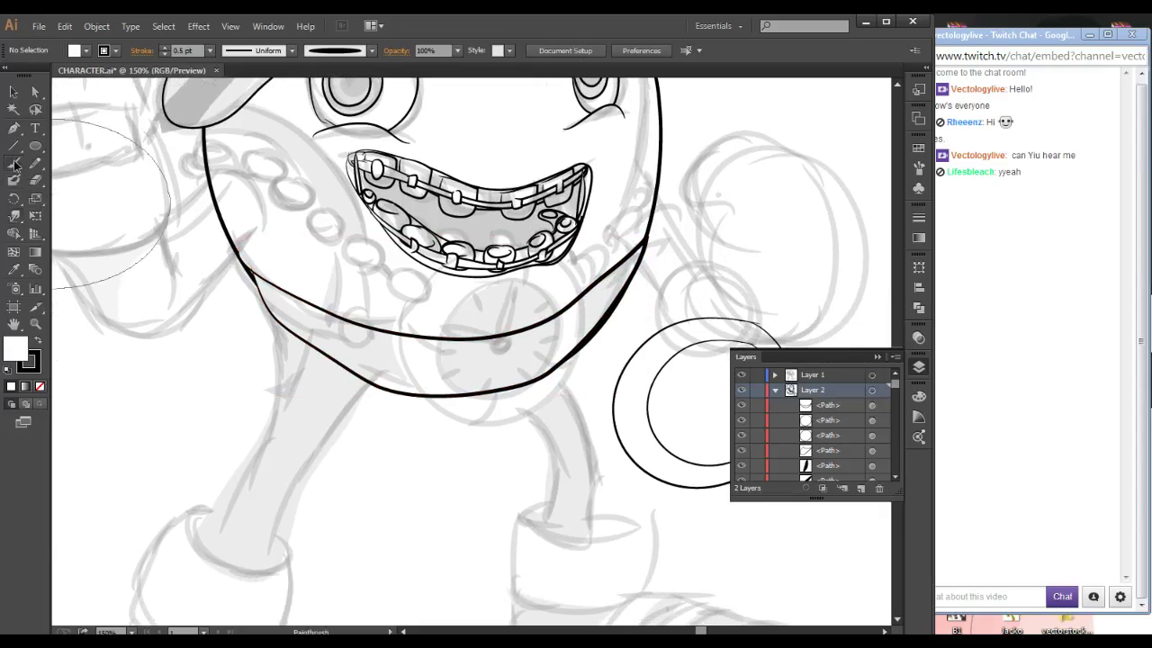
{"action": "scroll", "coordinate": [459, 351], "scroll_direction": "down", "scroll_amount": 2}
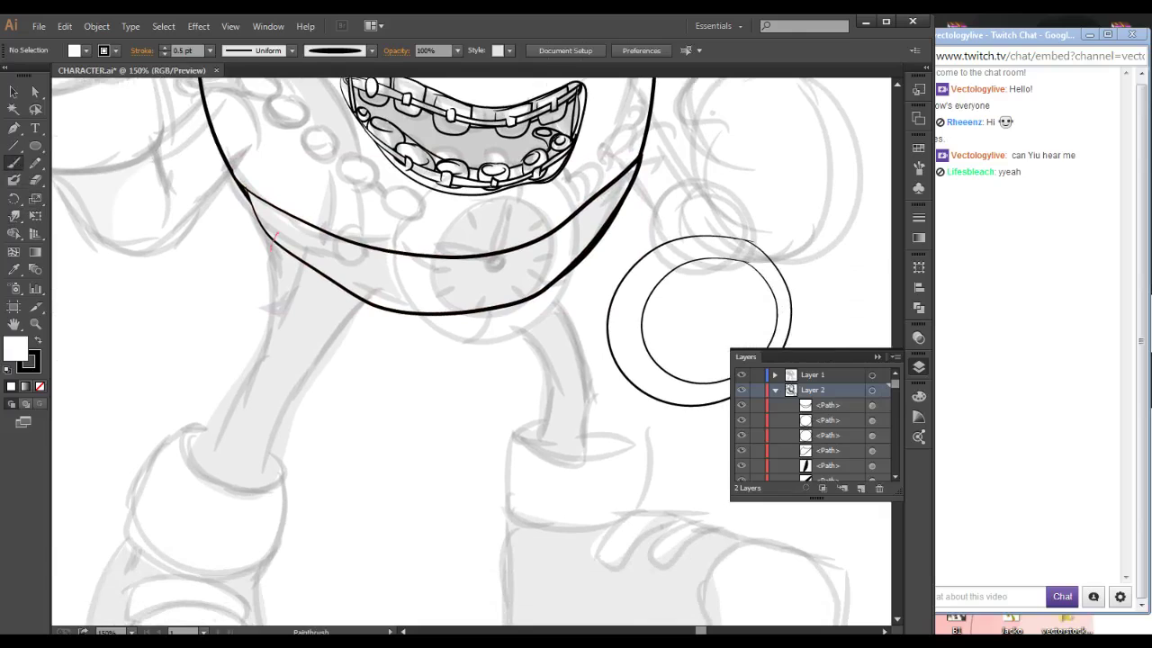
{"action": "left_click_drag", "start_coordinate": [271, 249], "coordinate": [260, 355]}
{"action": "left_click_drag", "start_coordinate": [287, 392], "coordinate": [373, 286]}
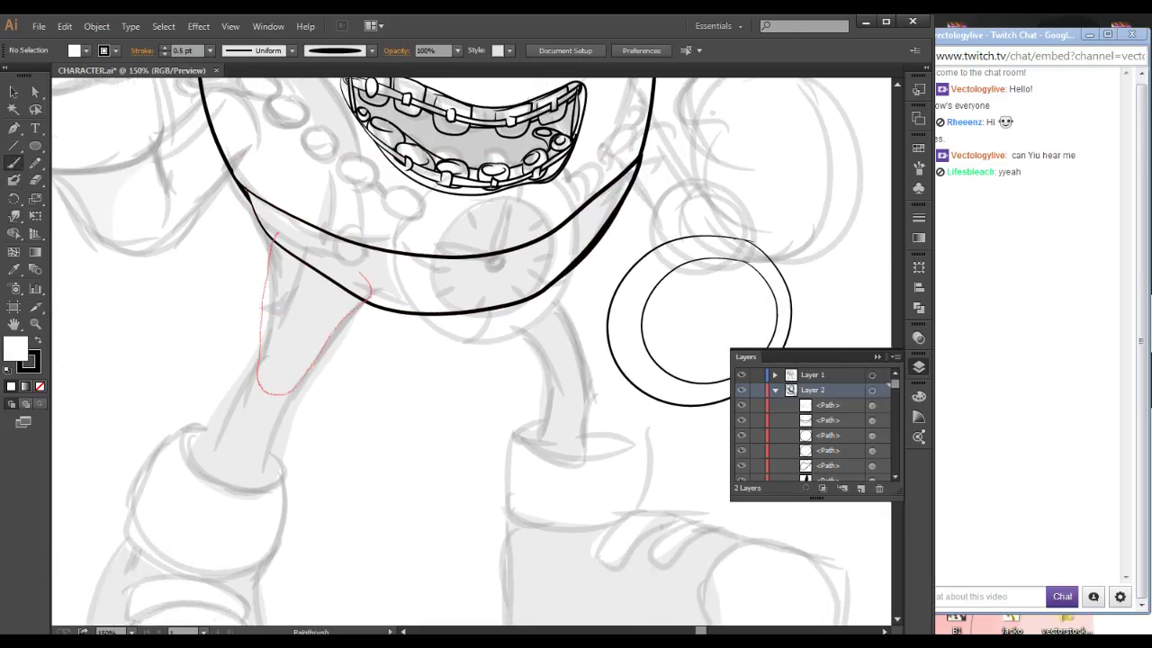
{"action": "key", "text": "ctrl+z"}
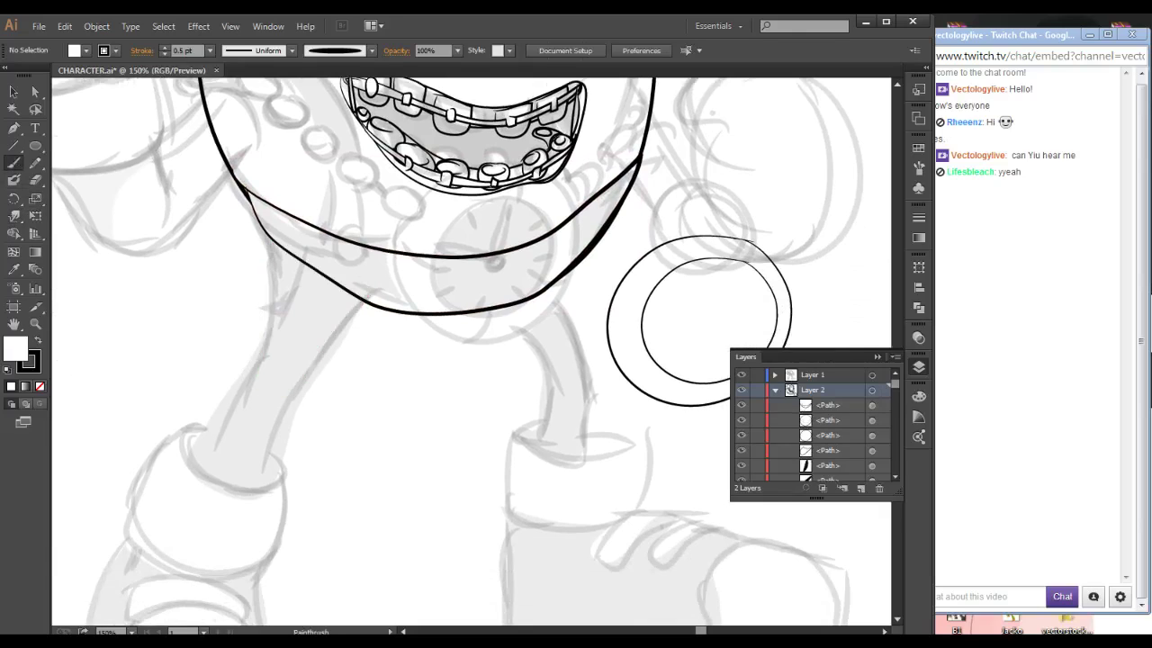
- Paint the hip curves on both sides of the band's bottom edge and the two-segment leg on the thumbs-up side
{"action": "mouse_move", "coordinate": [273, 243]}
{"action": "left_mouse_down"}
{"action": "mouse_move", "coordinate": [362, 308]}
{"action": "mouse_move", "coordinate": [357, 270]}
{"action": "left_mouse_up"}
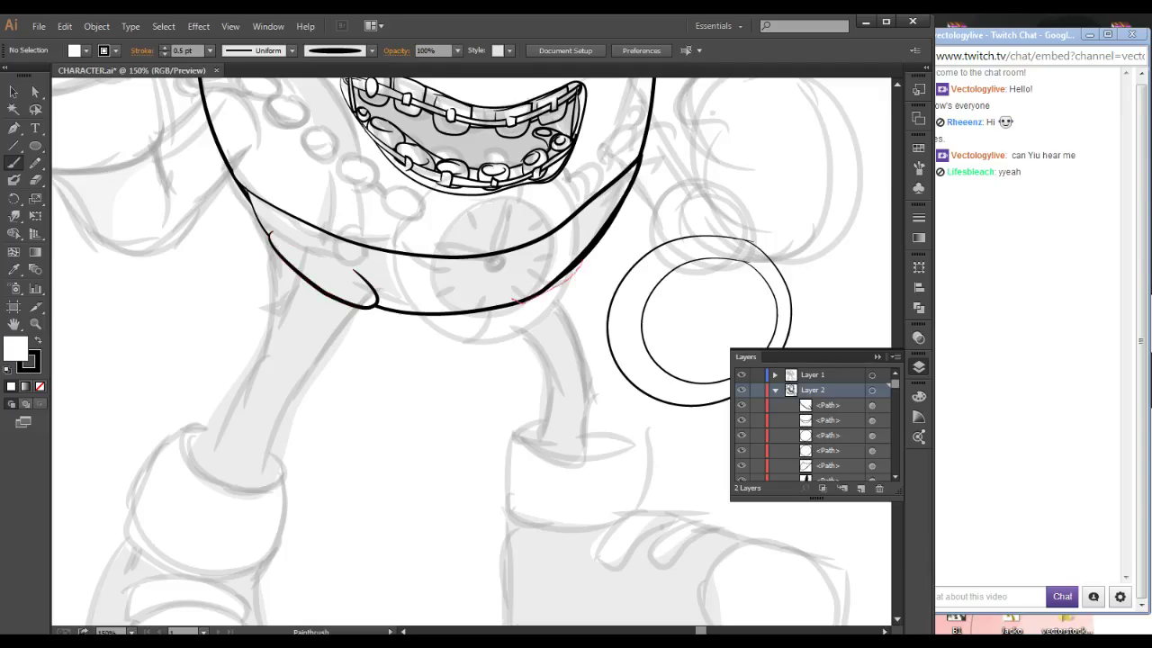
{"action": "left_click_drag", "start_coordinate": [581, 264], "coordinate": [612, 242]}
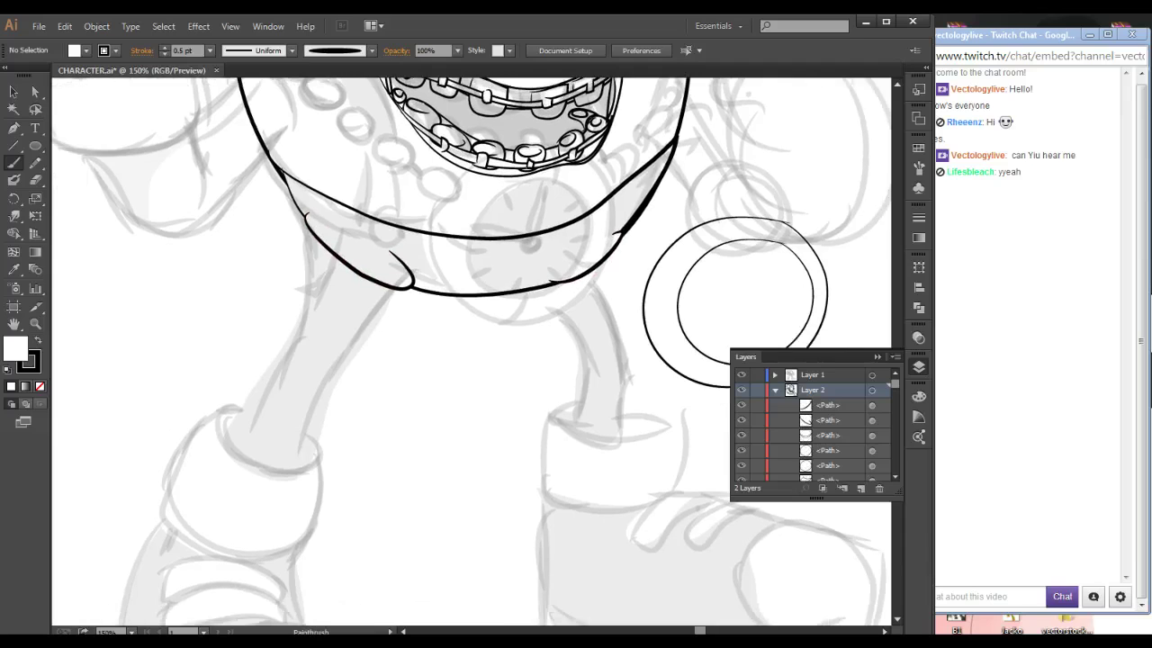
{"action": "left_click_drag", "start_coordinate": [306, 216], "coordinate": [299, 279]}
{"action": "mouse_move", "coordinate": [291, 363]}
{"action": "left_mouse_down"}
{"action": "mouse_move", "coordinate": [306, 388]}
{"action": "mouse_move", "coordinate": [349, 347]}
{"action": "left_mouse_up"}
{"action": "left_click_drag", "start_coordinate": [401, 288], "coordinate": [439, 229]}
{"action": "mouse_move", "coordinate": [331, 265]}
{"action": "left_mouse_down"}
{"action": "mouse_move", "coordinate": [277, 369]}
{"action": "mouse_move", "coordinate": [317, 398]}
{"action": "mouse_move", "coordinate": [350, 388]}
{"action": "mouse_move", "coordinate": [373, 284]}
{"action": "left_mouse_up"}
- Paint the upper and lower segments of the other leg, ending at the top of its sketched sock
{"action": "mouse_move", "coordinate": [558, 288]}
{"action": "left_mouse_down"}
{"action": "mouse_move", "coordinate": [399, 349]}
{"action": "mouse_move", "coordinate": [390, 315]}
{"action": "left_mouse_up"}
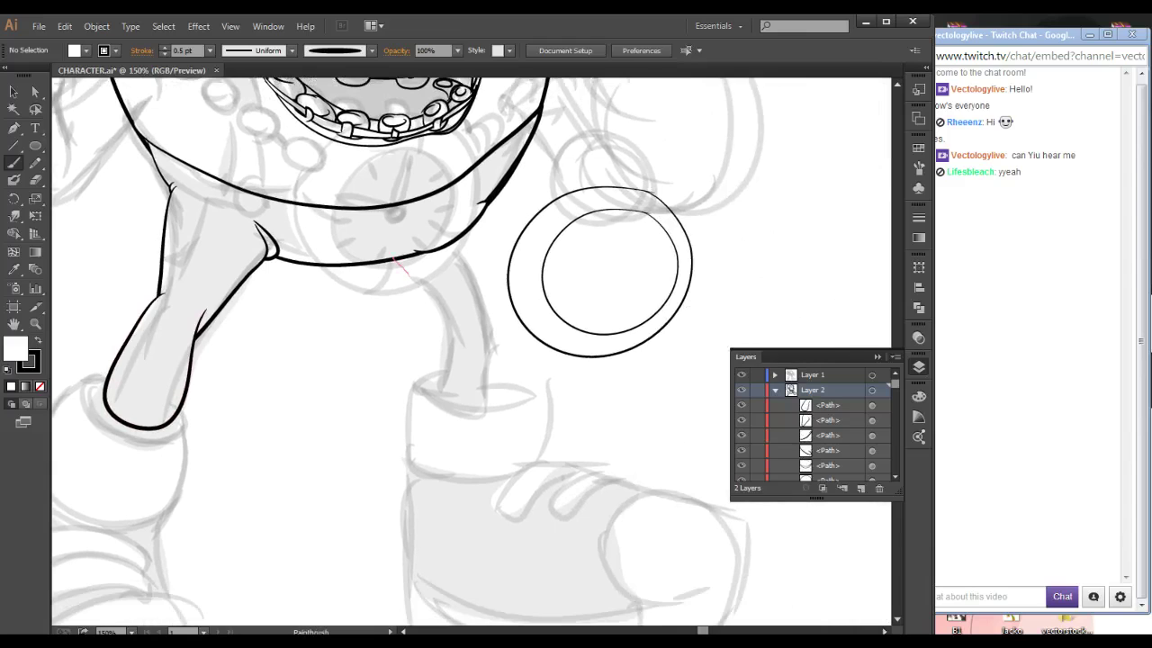
{"action": "mouse_move", "coordinate": [406, 275]}
{"action": "left_mouse_down"}
{"action": "mouse_move", "coordinate": [464, 344]}
{"action": "mouse_move", "coordinate": [471, 266]}
{"action": "left_mouse_up"}
{"action": "left_click_drag", "start_coordinate": [466, 227], "coordinate": [463, 216]}
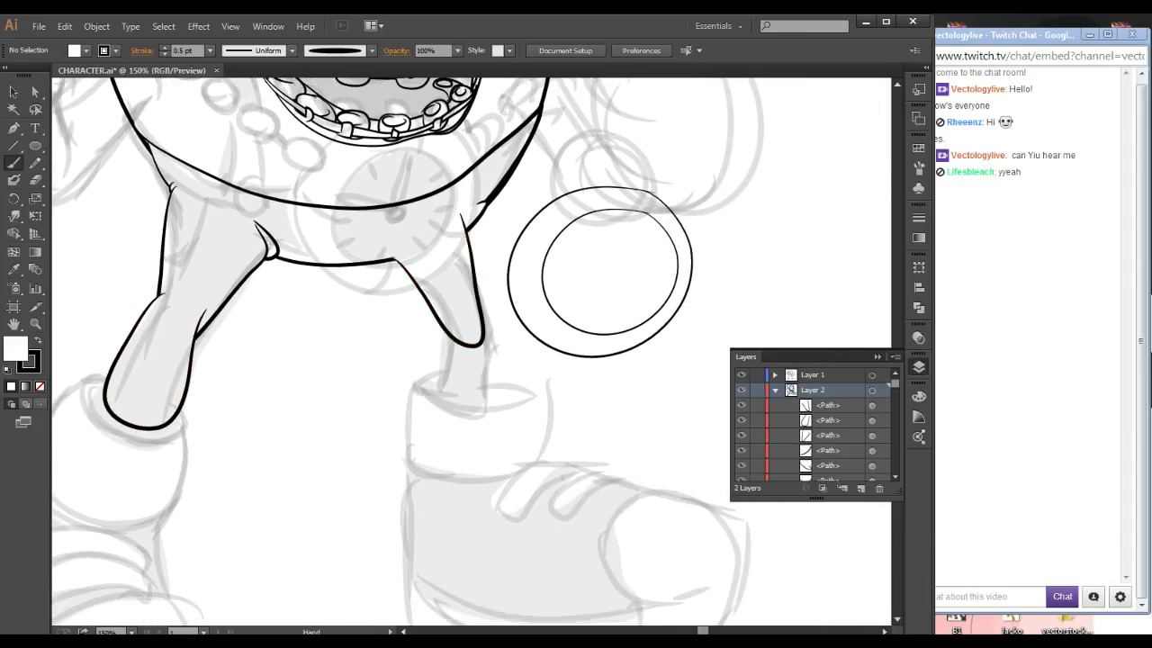
{"action": "scroll", "coordinate": [463, 216], "scroll_direction": "down", "scroll_amount": 2}
{"action": "mouse_move", "coordinate": [432, 323]}
{"action": "left_mouse_down"}
{"action": "mouse_move", "coordinate": [460, 341]}
{"action": "mouse_move", "coordinate": [487, 333]}
{"action": "mouse_move", "coordinate": [481, 261]}
{"action": "left_mouse_up"}
{"action": "mouse_move", "coordinate": [477, 261]}
{"action": "left_mouse_down"}
{"action": "mouse_move", "coordinate": [540, 390]}
{"action": "mouse_move", "coordinate": [432, 328]}
{"action": "left_mouse_up"}
- Paint the wide curved shoulder strap from the cap brim to the band on the thumbs-up side, with a round button at its lower end
{"action": "left_click", "coordinate": [542, 393], "text": "ctrl+alt"}
{"action": "left_click", "coordinate": [547, 390], "text": "ctrl+alt"}
{"action": "left_click", "coordinate": [549, 391], "text": "ctrl+alt"}
{"action": "left_click", "coordinate": [429, 369], "text": "ctrl+alt"}
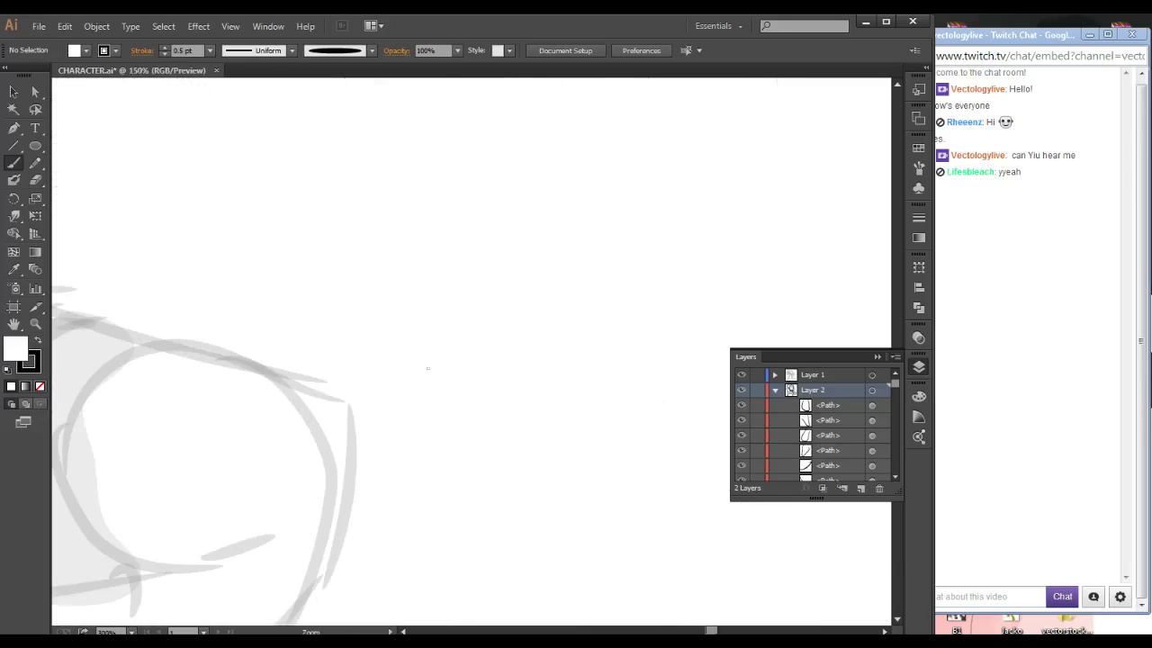
{"action": "left_click", "coordinate": [430, 368], "text": "ctrl+alt"}
{"action": "left_click", "coordinate": [432, 368], "text": "ctrl+alt"}
{"action": "left_click", "coordinate": [432, 368], "text": "ctrl+alt"}
{"action": "left_click", "coordinate": [432, 368], "text": "ctrl+alt"}
{"action": "left_click_drag", "start_coordinate": [432, 368], "coordinate": [453, 449]}
{"action": "left_click_drag", "start_coordinate": [503, 178], "coordinate": [297, 406]}
{"action": "left_click_drag", "start_coordinate": [297, 407], "coordinate": [333, 495]}
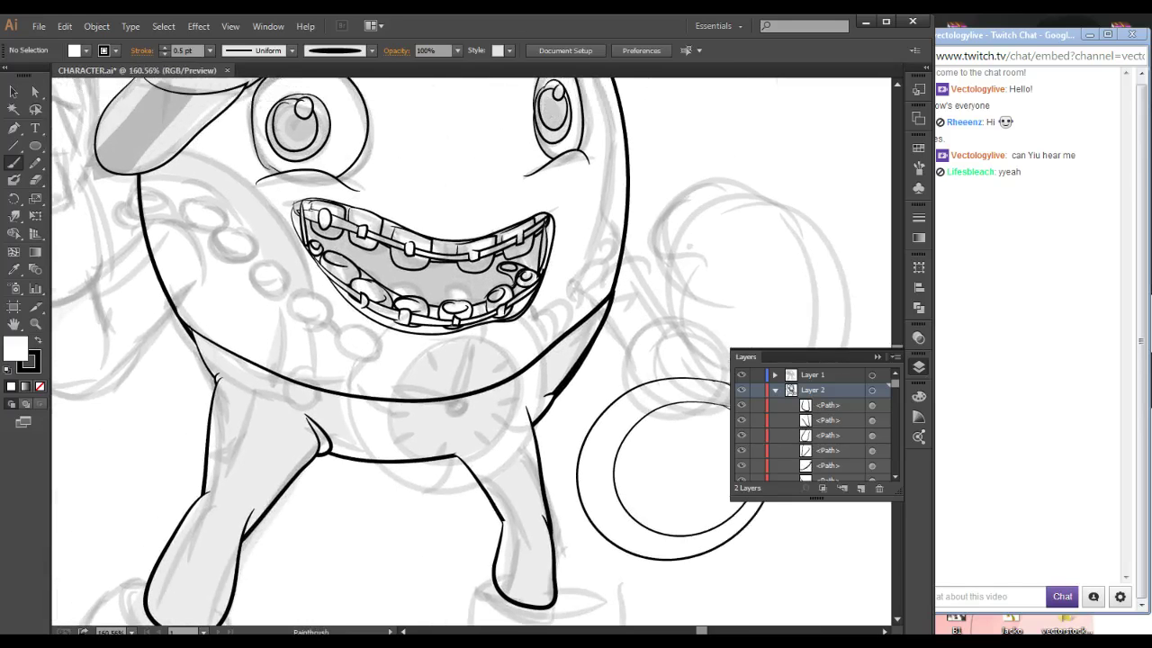
{"action": "left_click_drag", "start_coordinate": [184, 182], "coordinate": [271, 274]}
{"action": "left_click_drag", "start_coordinate": [313, 394], "coordinate": [306, 275]}
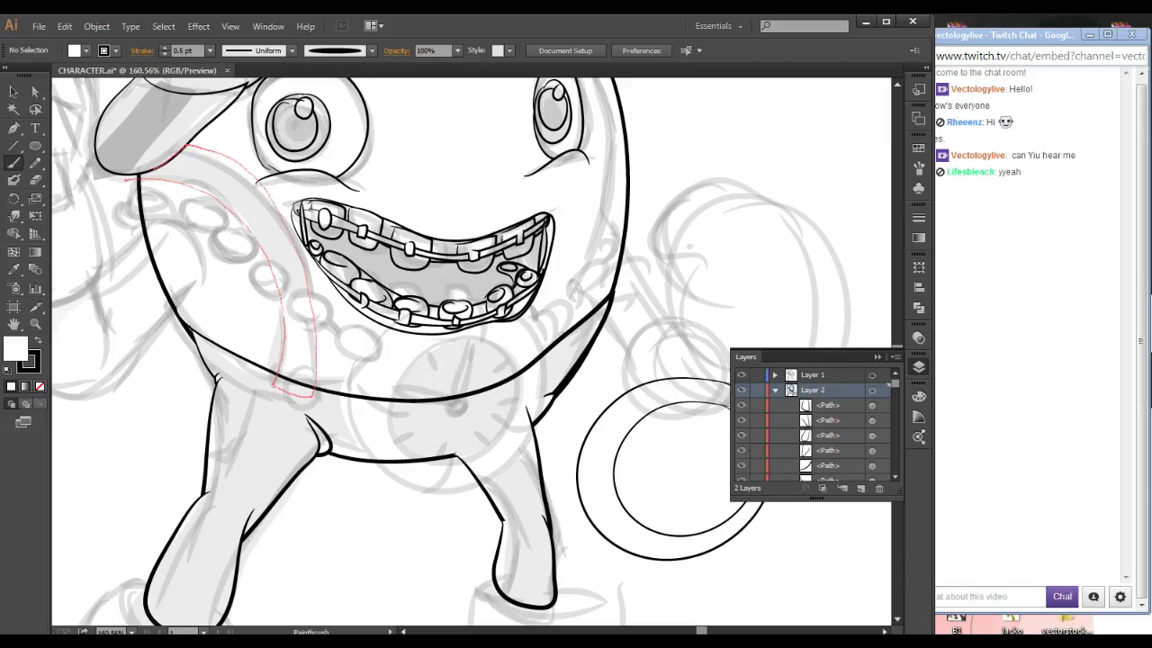
{"action": "left_click_drag", "start_coordinate": [142, 175], "coordinate": [136, 176]}
{"action": "left_click_drag", "start_coordinate": [504, 360], "coordinate": [463, 322]}
{"action": "mouse_move", "coordinate": [261, 324]}
{"action": "left_mouse_down"}
{"action": "mouse_move", "coordinate": [276, 367]}
{"action": "mouse_move", "coordinate": [264, 325]}
{"action": "left_mouse_up"}
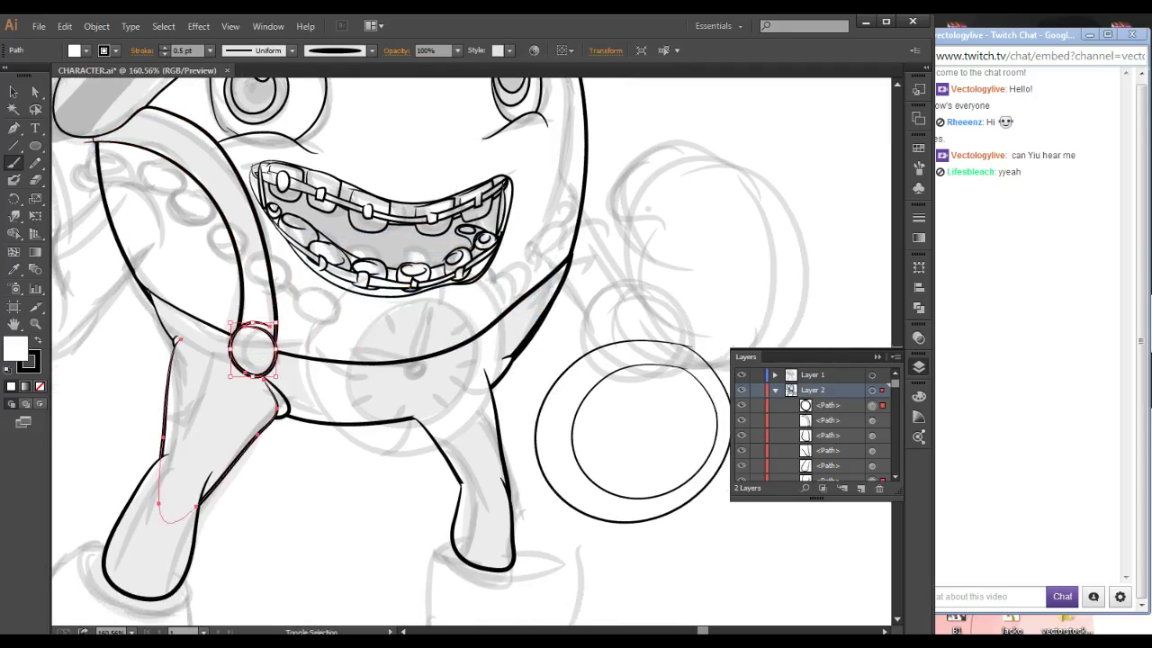
{"action": "left_click", "coordinate": [225, 396], "text": "ctrl"}
{"action": "left_click", "coordinate": [310, 387], "text": "ctrl"}
{"action": "left_click", "coordinate": [258, 292], "text": "ctrl+shift"}
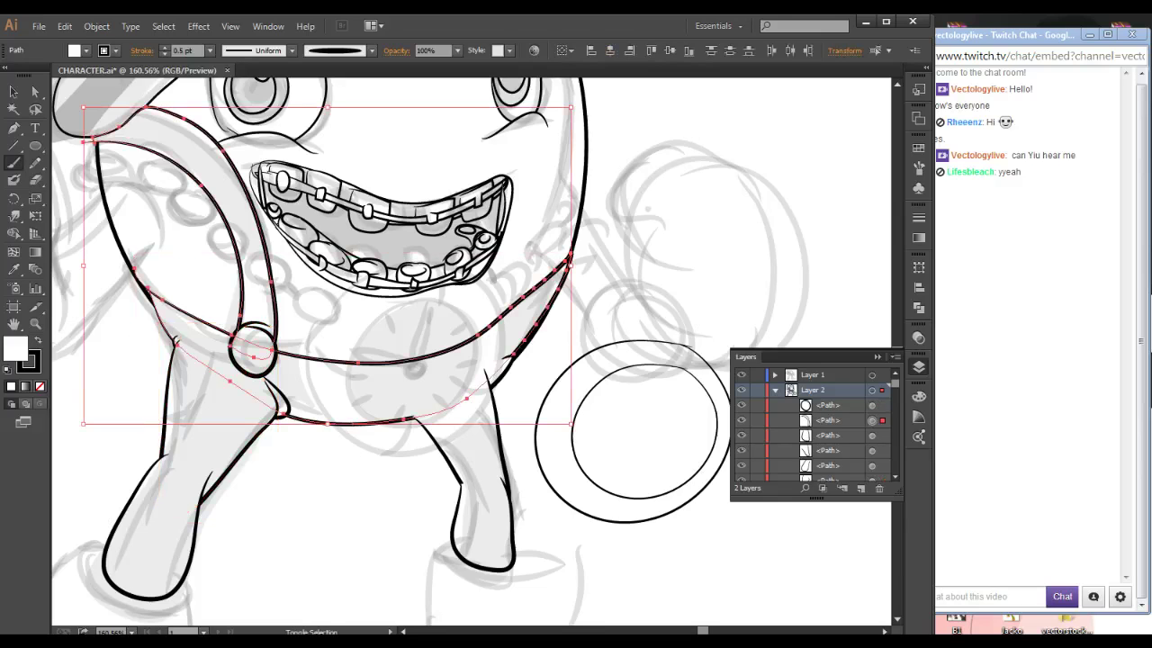
{"action": "left_click", "coordinate": [390, 441], "text": "ctrl"}
- Paint the narrow shoulder strap along the body's opposite edge and a slanted oval button at its lower end
{"action": "left_click", "coordinate": [389, 442], "text": "ctrl+alt"}
{"action": "left_click_drag", "start_coordinate": [391, 436], "coordinate": [439, 375]}
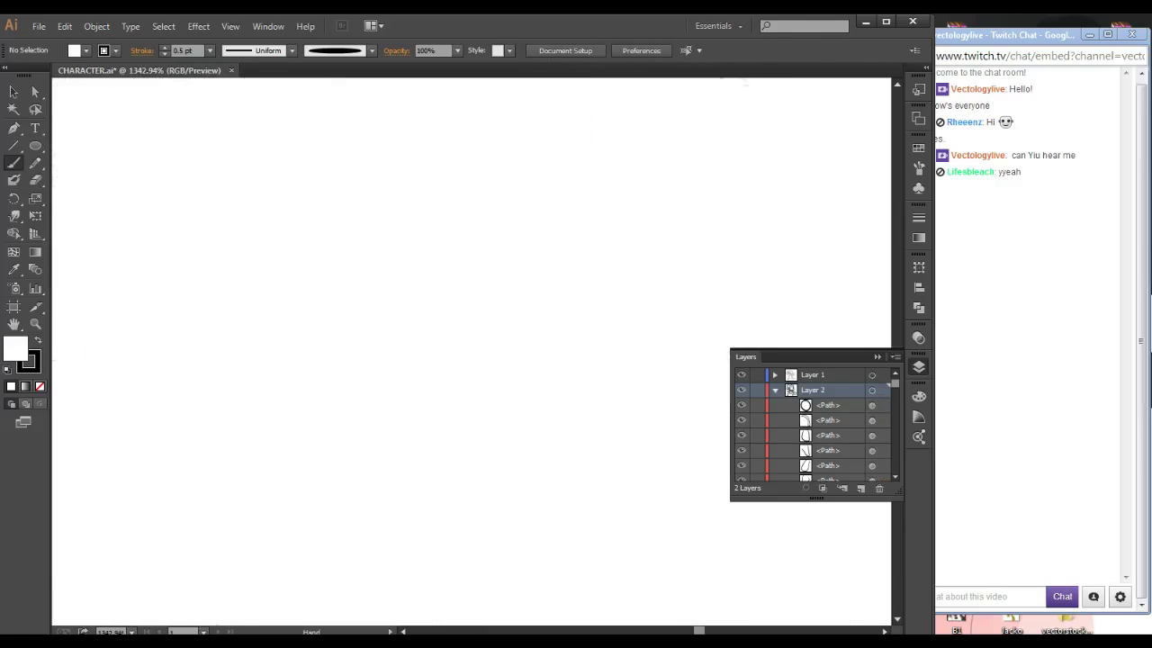
{"action": "left_click", "coordinate": [430, 406], "text": "ctrl+alt"}
{"action": "left_click", "coordinate": [429, 406], "text": "ctrl+alt"}
{"action": "left_click", "coordinate": [429, 406], "text": "ctrl+alt"}
{"action": "left_click", "coordinate": [430, 406], "text": "ctrl+alt"}
{"action": "left_click", "coordinate": [429, 406], "text": "ctrl+alt"}
{"action": "left_click", "coordinate": [429, 406], "text": "ctrl+alt"}
{"action": "left_click", "coordinate": [429, 406], "text": "ctrl+alt"}
{"action": "key", "text": "ctrl+minus"}
{"action": "key", "text": "ctrl+minus"}
{"action": "key", "text": "ctrl+minus"}
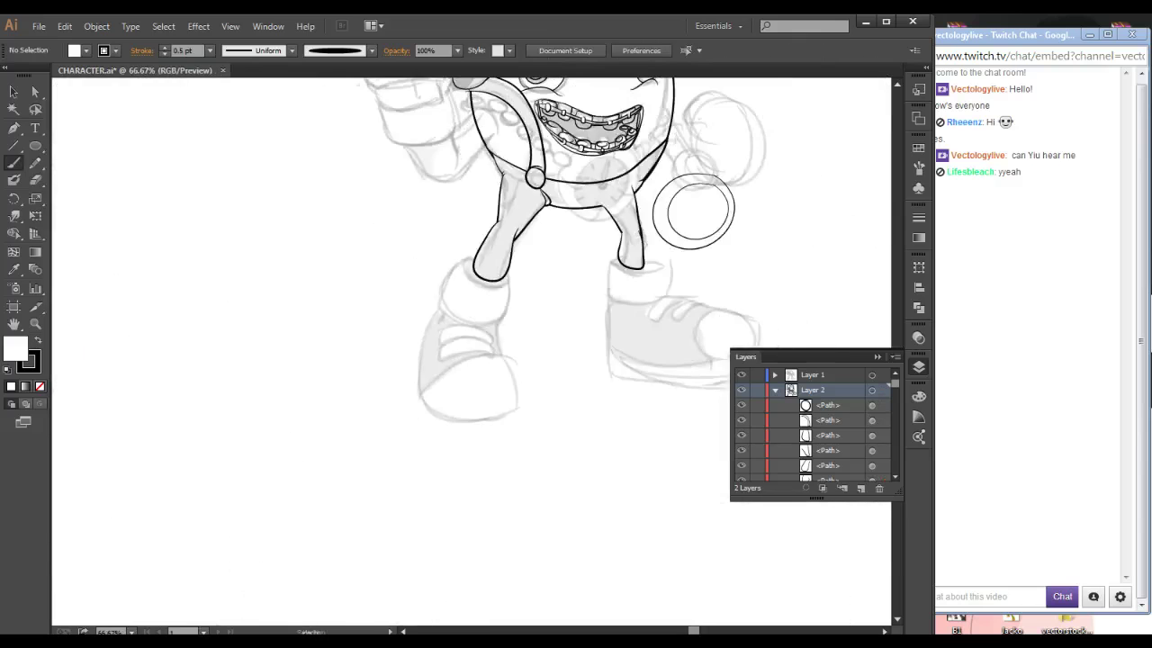
{"action": "left_click_drag", "start_coordinate": [666, 219], "coordinate": [454, 385]}
{"action": "left_click_drag", "start_coordinate": [504, 180], "coordinate": [445, 394]}
{"action": "left_click", "coordinate": [488, 334], "text": "ctrl+alt"}
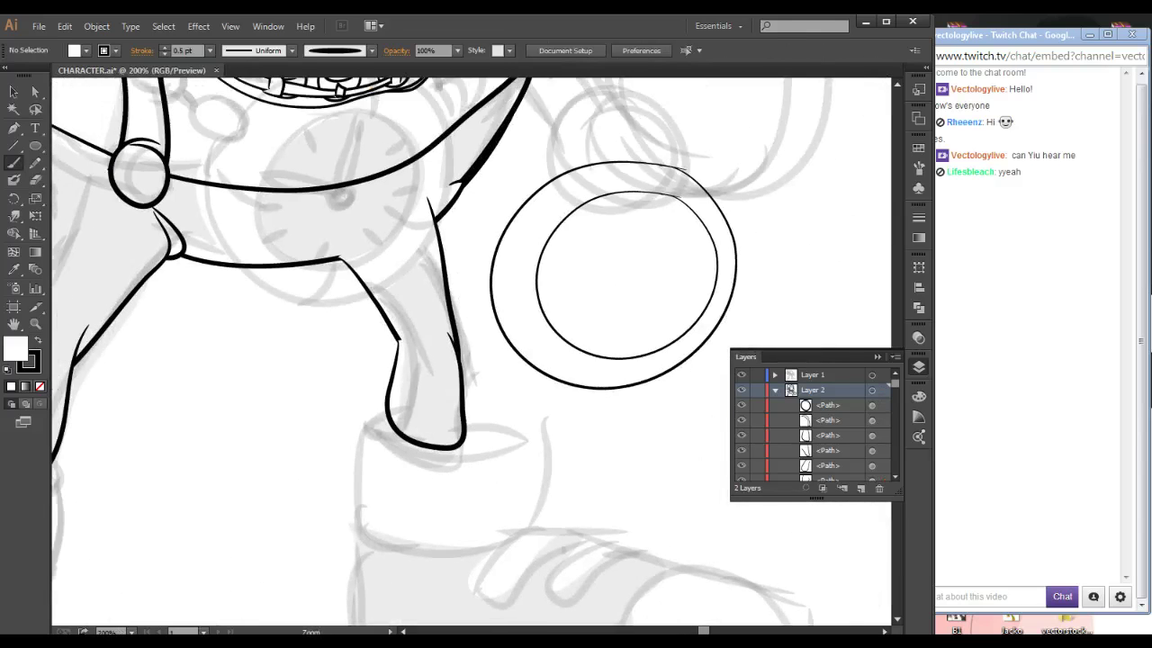
{"action": "left_click", "coordinate": [502, 273], "text": "ctrl+alt"}
{"action": "mouse_move", "coordinate": [503, 274]}
{"action": "left_mouse_down"}
{"action": "mouse_move", "coordinate": [483, 394]}
{"action": "mouse_move", "coordinate": [509, 383]}
{"action": "left_mouse_up"}
{"action": "mouse_move", "coordinate": [509, 131]}
{"action": "left_mouse_down"}
{"action": "mouse_move", "coordinate": [467, 321]}
{"action": "mouse_move", "coordinate": [509, 231]}
{"action": "left_mouse_up"}
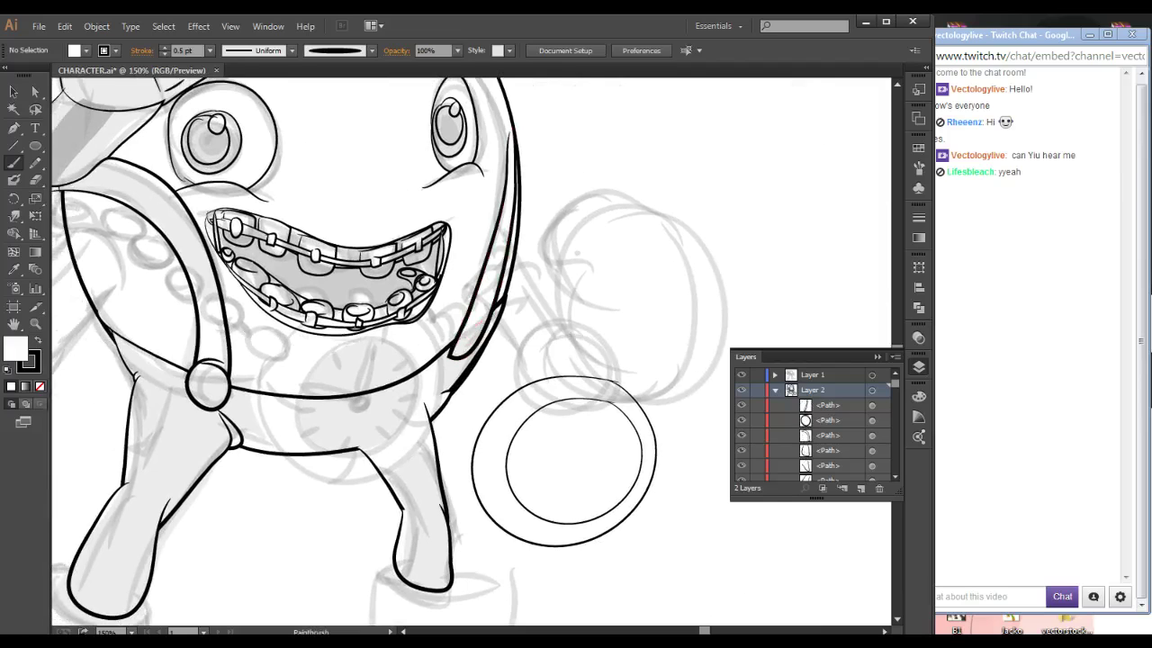
{"action": "left_click_drag", "start_coordinate": [460, 364], "coordinate": [468, 337]}
- Paint the bent thumbs-up arm as two overlapping rounded segments and add the bulging glove cuff over the wrist
{"action": "key", "text": "ctrl+minus"}
{"action": "key", "text": "ctrl+minus"}
{"action": "key", "text": "ctrl+minus"}
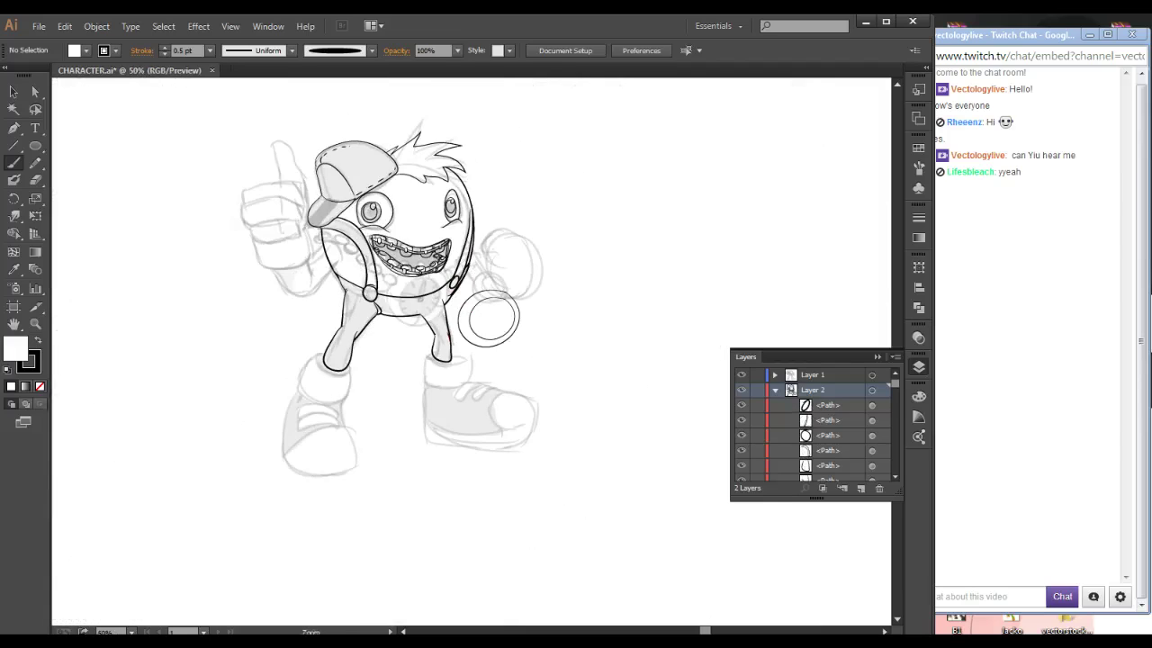
{"action": "left_click", "coordinate": [425, 334], "text": "ctrl"}
{"action": "left_click", "coordinate": [426, 331], "text": "ctrl"}
{"action": "left_click_drag", "start_coordinate": [426, 331], "coordinate": [436, 381]}
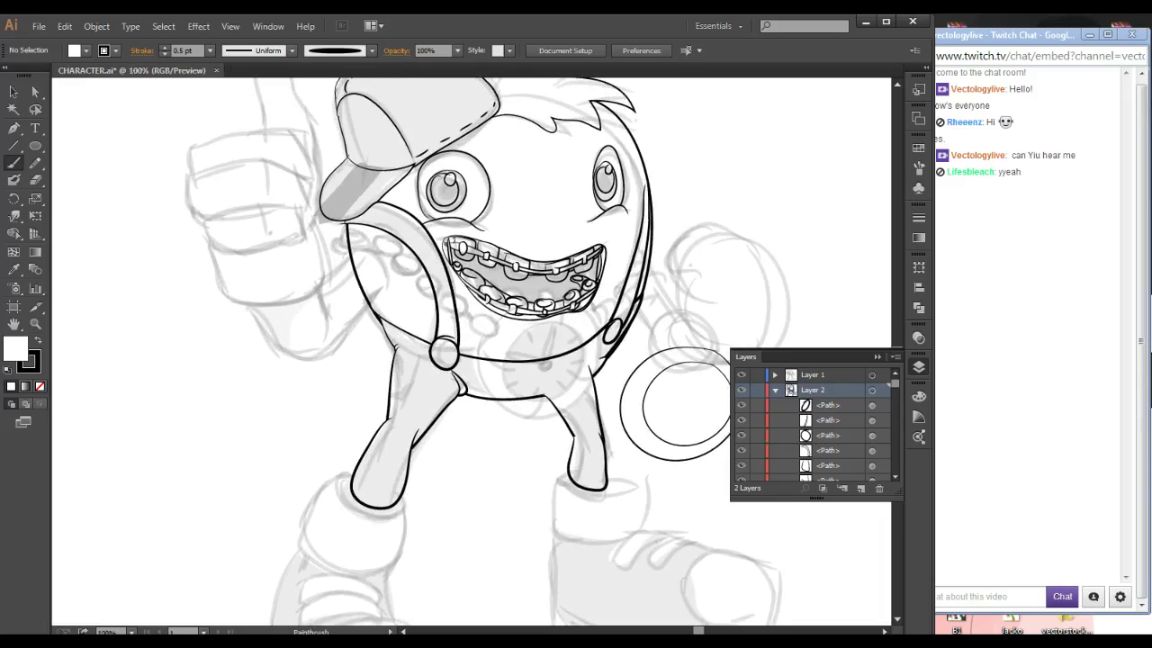
{"action": "left_click_drag", "start_coordinate": [317, 282], "coordinate": [357, 251]}
{"action": "mouse_move", "coordinate": [276, 325]}
{"action": "left_mouse_down"}
{"action": "mouse_move", "coordinate": [333, 350]}
{"action": "mouse_move", "coordinate": [387, 290]}
{"action": "mouse_move", "coordinate": [390, 263]}
{"action": "left_mouse_up"}
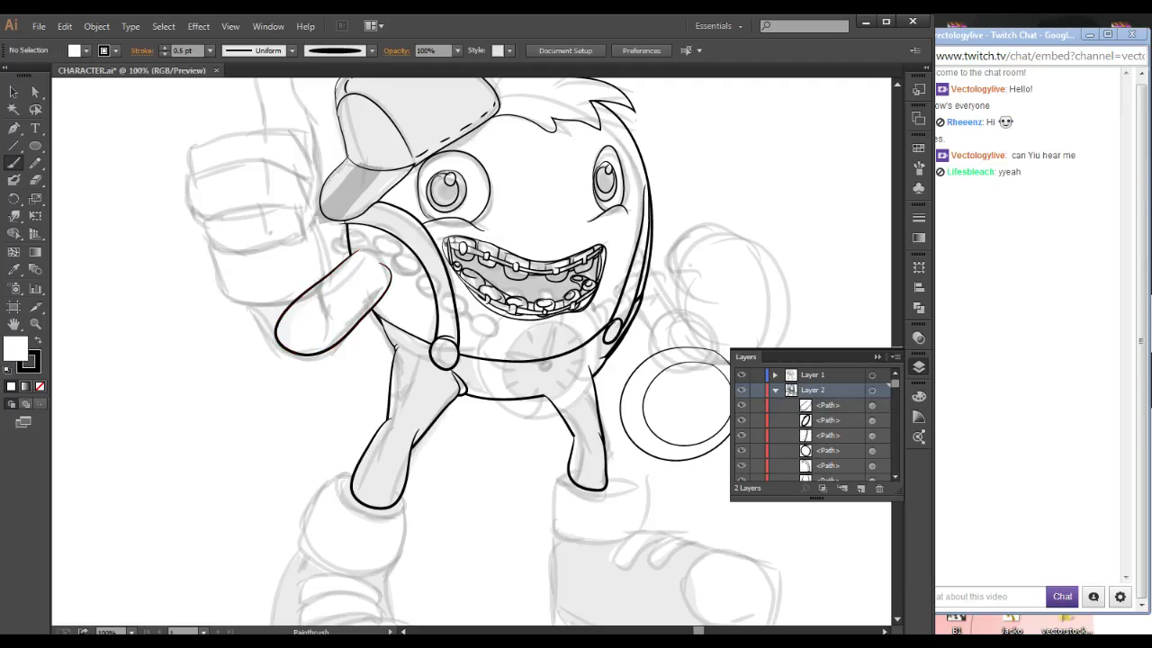
{"action": "mouse_move", "coordinate": [323, 320]}
{"action": "left_mouse_down"}
{"action": "mouse_move", "coordinate": [300, 251]}
{"action": "mouse_move", "coordinate": [270, 235]}
{"action": "mouse_move", "coordinate": [246, 266]}
{"action": "mouse_move", "coordinate": [254, 306]}
{"action": "mouse_move", "coordinate": [303, 342]}
{"action": "left_mouse_up"}
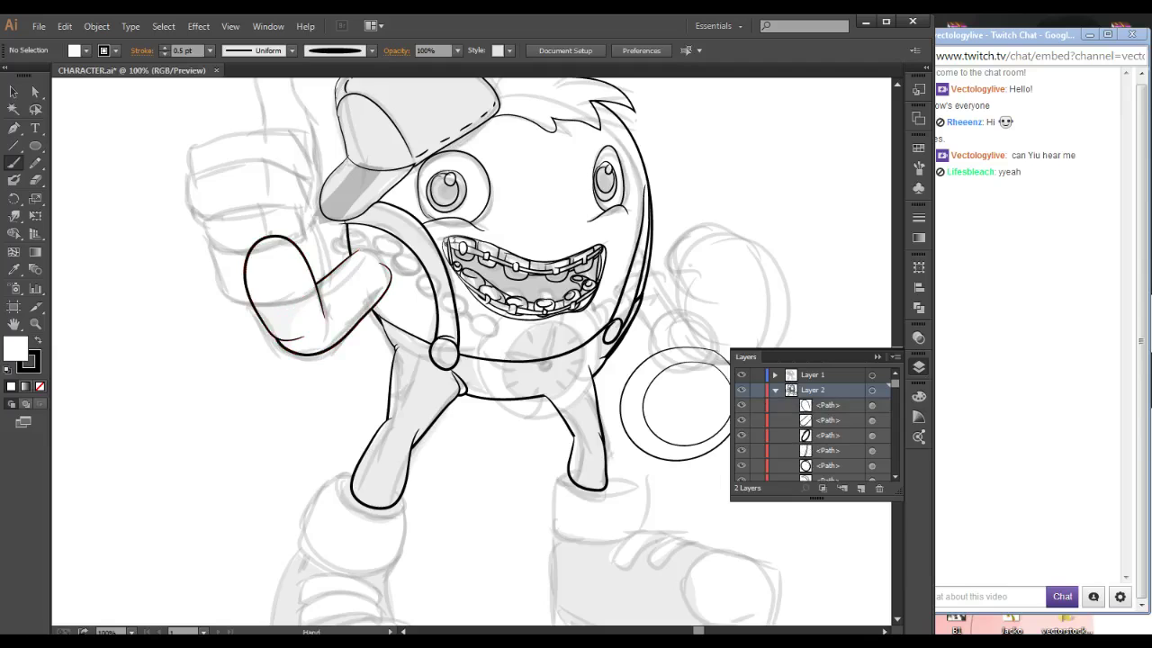
{"action": "left_click_drag", "start_coordinate": [315, 288], "coordinate": [319, 333]}
{"action": "mouse_move", "coordinate": [207, 286]}
{"action": "left_mouse_down"}
{"action": "mouse_move", "coordinate": [238, 345]}
{"action": "mouse_move", "coordinate": [322, 334]}
{"action": "mouse_move", "coordinate": [306, 269]}
{"action": "mouse_move", "coordinate": [261, 247]}
{"action": "mouse_move", "coordinate": [220, 253]}
{"action": "mouse_move", "coordinate": [209, 293]}
{"action": "left_mouse_up"}
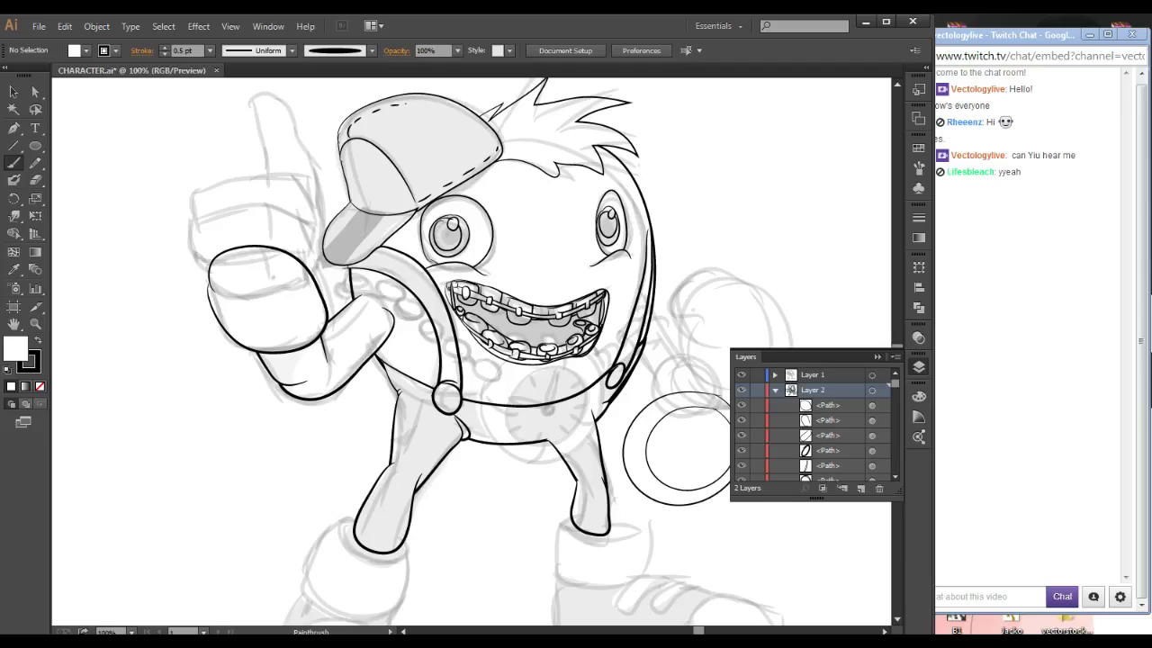
- Paint the three stacked curled fingers of the thumbs-up hand as closed rounded shapes above the glove cuff
{"action": "mouse_move", "coordinate": [190, 221]}
{"action": "left_mouse_down"}
{"action": "mouse_move", "coordinate": [190, 191]}
{"action": "mouse_move", "coordinate": [310, 175]}
{"action": "mouse_move", "coordinate": [315, 225]}
{"action": "mouse_move", "coordinate": [189, 219]}
{"action": "mouse_move", "coordinate": [196, 193]}
{"action": "mouse_move", "coordinate": [290, 190]}
{"action": "left_mouse_up"}
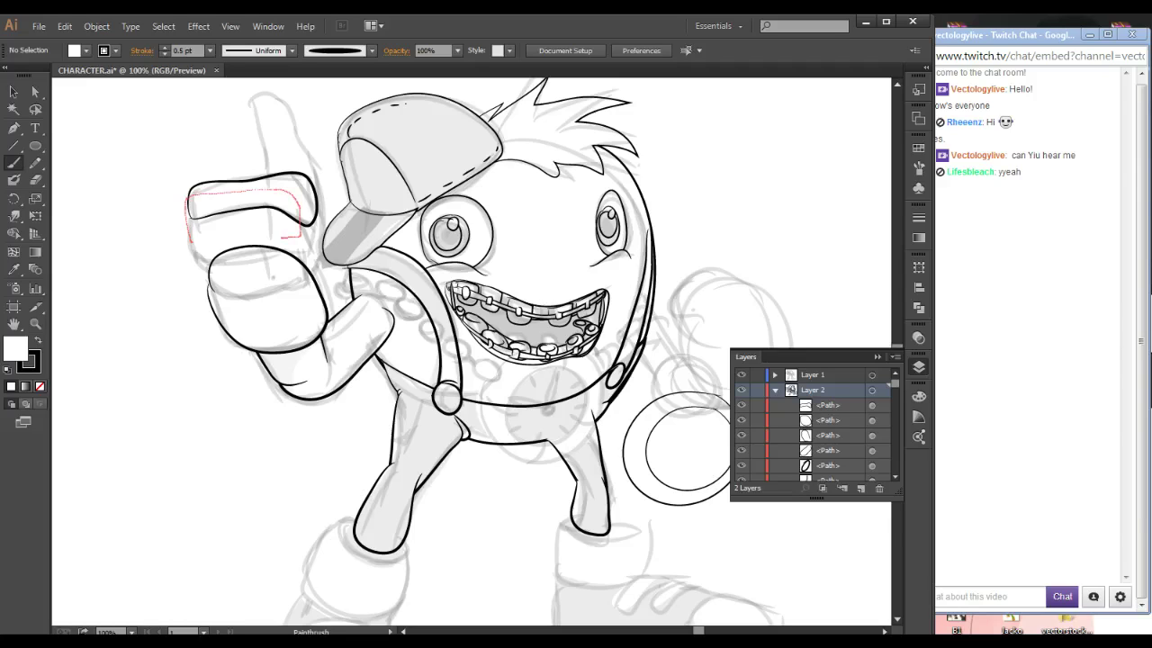
{"action": "left_click_drag", "start_coordinate": [252, 228], "coordinate": [190, 241]}
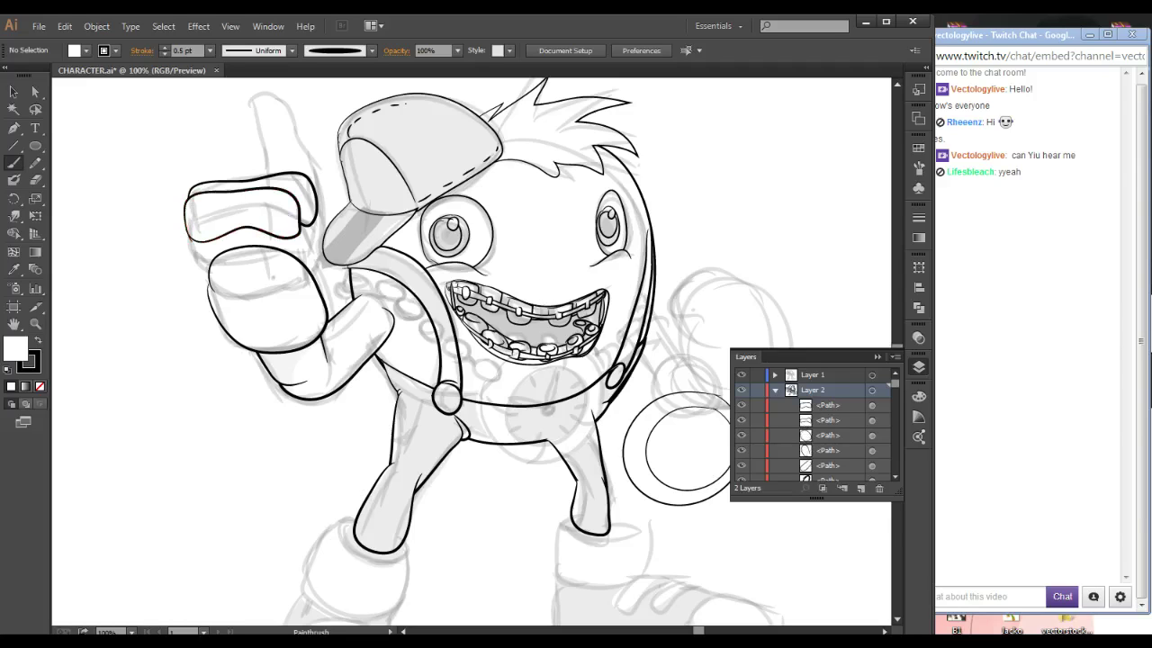
{"action": "left_click_drag", "start_coordinate": [243, 216], "coordinate": [247, 227]}
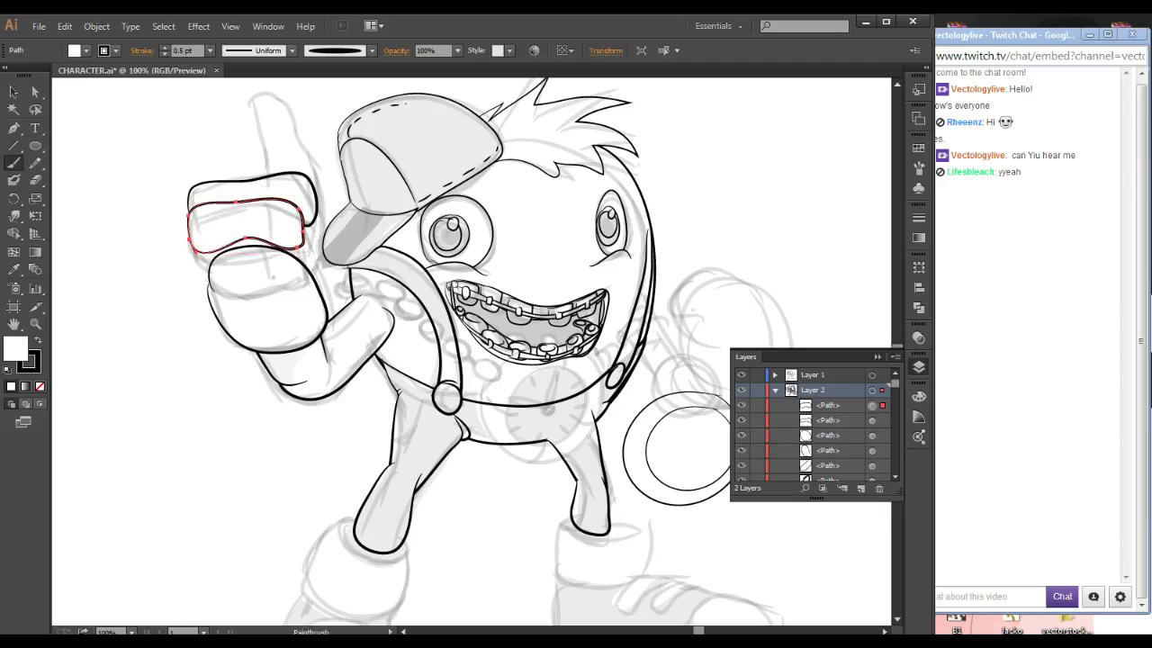
{"action": "mouse_move", "coordinate": [194, 246]}
{"action": "left_mouse_down"}
{"action": "mouse_move", "coordinate": [239, 220]}
{"action": "mouse_move", "coordinate": [301, 236]}
{"action": "mouse_move", "coordinate": [225, 269]}
{"action": "mouse_move", "coordinate": [196, 266]}
{"action": "mouse_move", "coordinate": [248, 255]}
{"action": "left_mouse_up"}
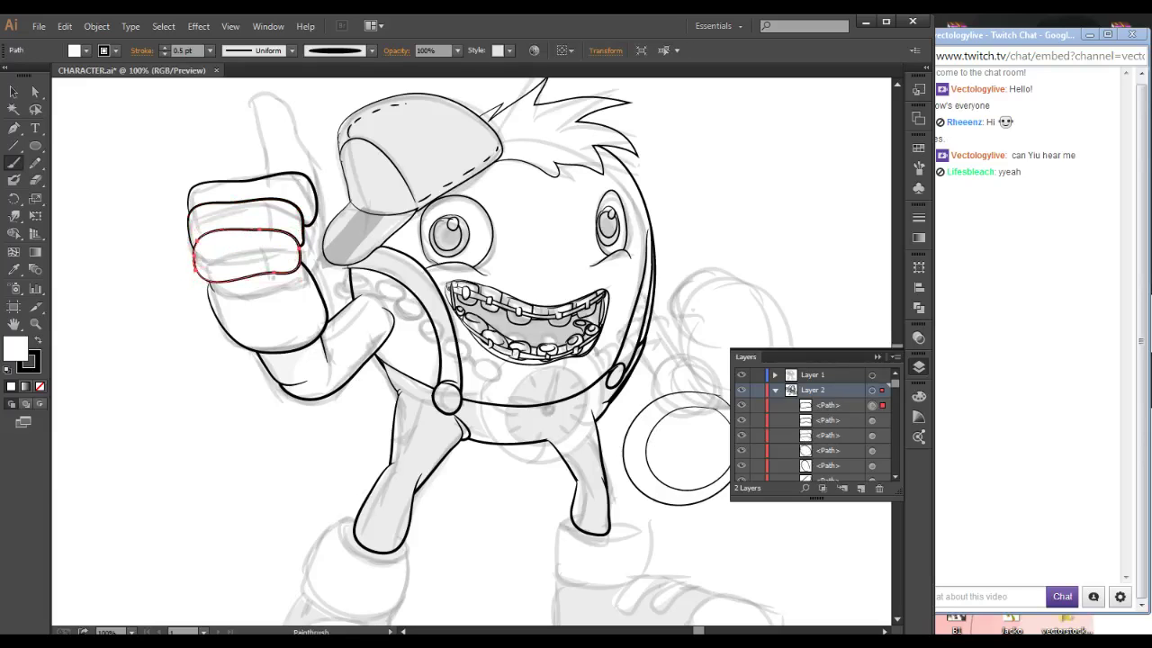
- Paint the curved palm edge beside the fingers, send it behind them, refine its outline and deselect it
{"action": "mouse_move", "coordinate": [313, 189]}
{"action": "left_mouse_down"}
{"action": "mouse_move", "coordinate": [329, 245]}
{"action": "mouse_move", "coordinate": [288, 268]}
{"action": "left_mouse_up"}
{"action": "left_click", "coordinate": [311, 247], "text": "ctrl"}
{"action": "key", "text": "ctrl+["}
{"action": "key", "text": "ctrl+["}
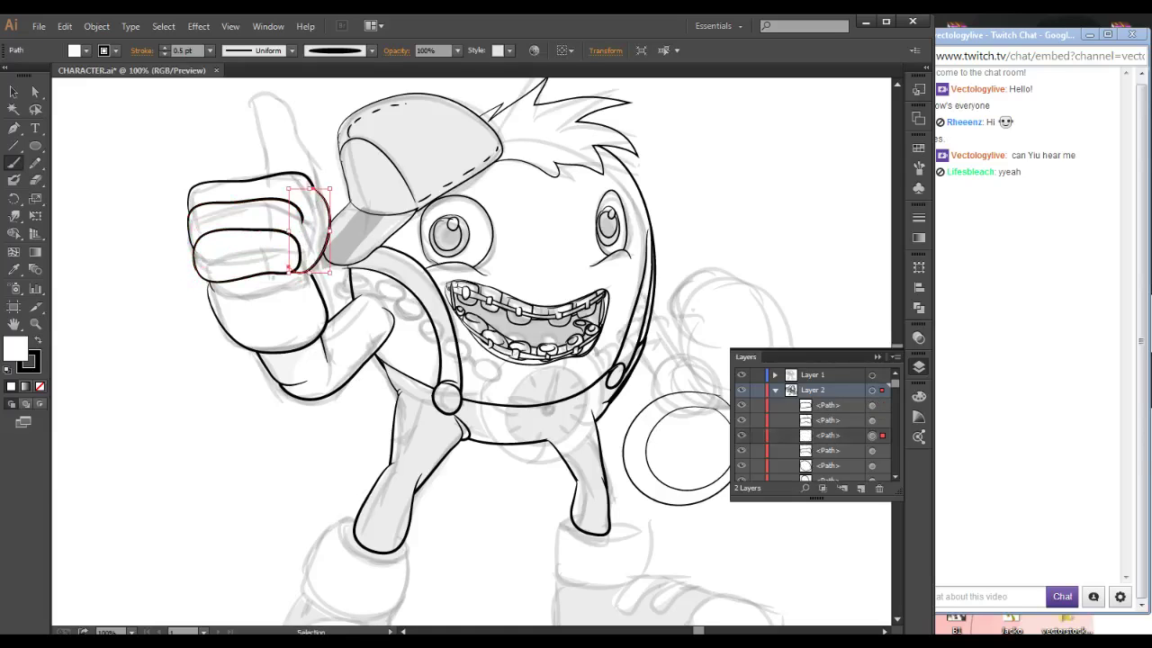
{"action": "mouse_move", "coordinate": [306, 191]}
{"action": "left_mouse_down"}
{"action": "mouse_move", "coordinate": [328, 236]}
{"action": "mouse_move", "coordinate": [290, 275]}
{"action": "left_mouse_up"}
{"action": "key", "text": "ctrl+shift+a"}
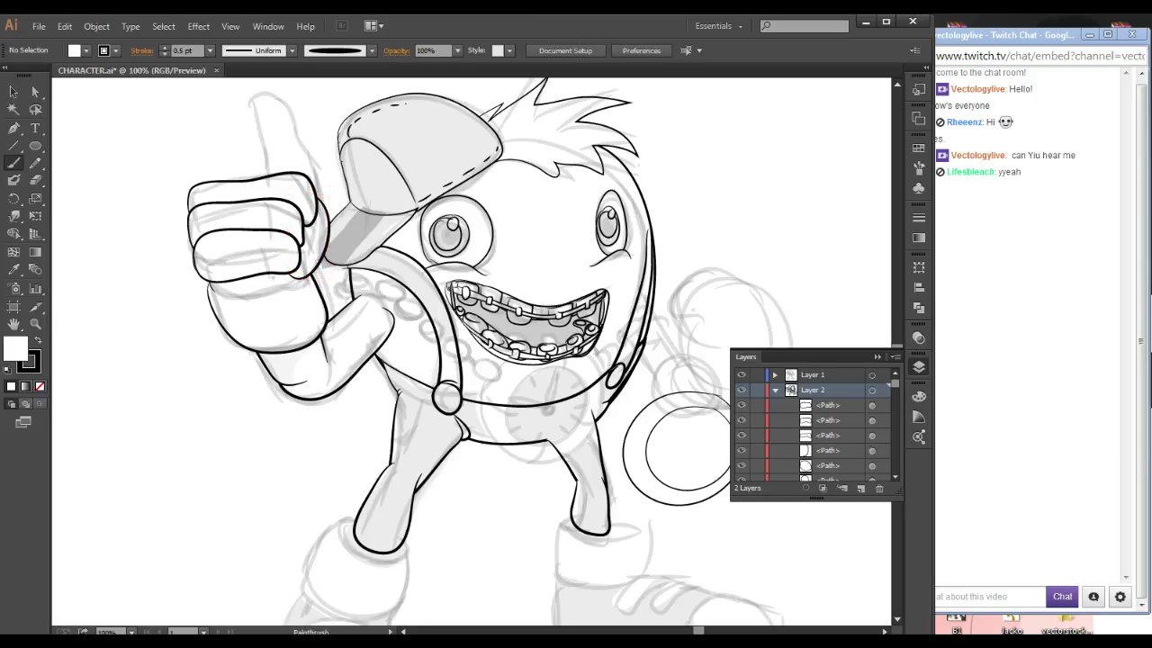
- Paint the raised thumb from the palm edge up and back down to the top finger, leaving it deselected
{"action": "mouse_move", "coordinate": [320, 195]}
{"action": "left_mouse_down"}
{"action": "mouse_move", "coordinate": [312, 99]}
{"action": "mouse_move", "coordinate": [293, 107]}
{"action": "mouse_move", "coordinate": [283, 174]}
{"action": "left_mouse_up"}
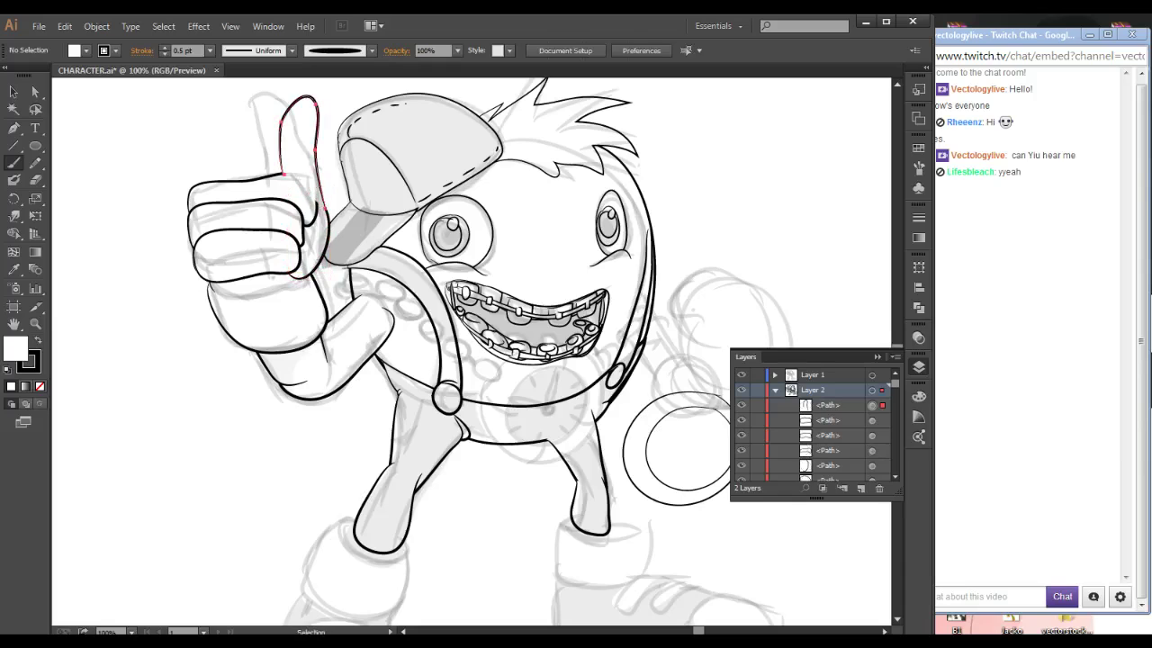
{"action": "key", "text": "ctrl+shift+a"}
{"action": "left_click_drag", "start_coordinate": [308, 178], "coordinate": [341, 254]}
{"action": "key", "text": "space"}
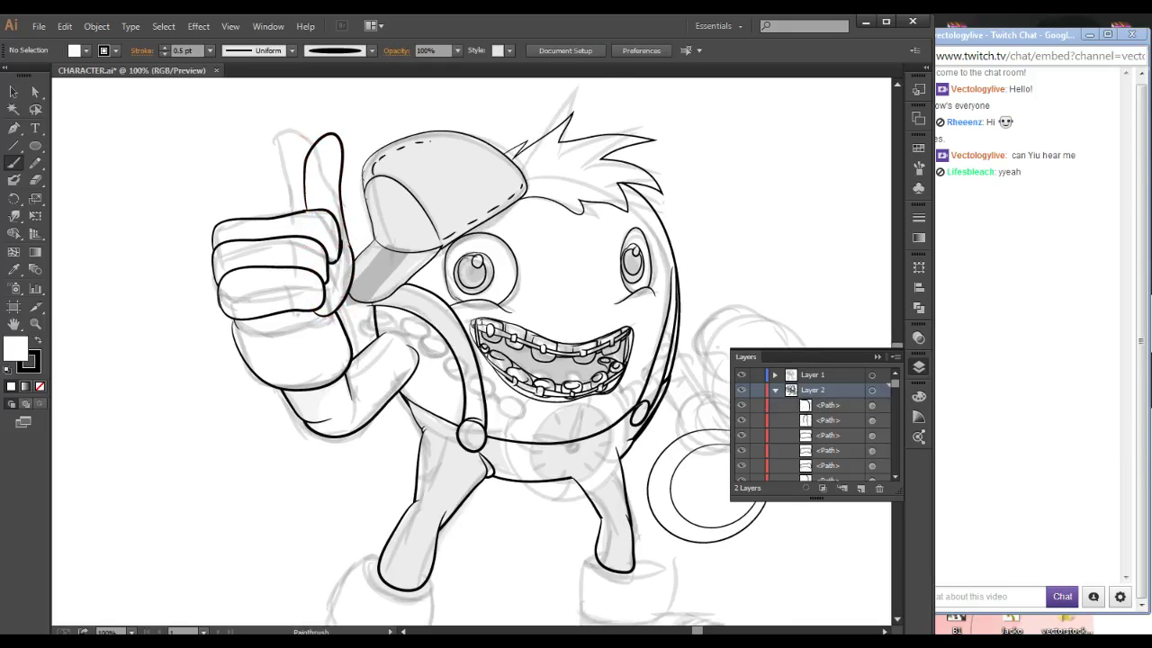
- Paint the glove crease beneath the fingers and the curled fingertip lines inside the middle and lowest fingers
{"action": "mouse_move", "coordinate": [233, 321]}
{"action": "left_mouse_down"}
{"action": "mouse_move", "coordinate": [257, 335]}
{"action": "mouse_move", "coordinate": [330, 311]}
{"action": "left_mouse_up"}
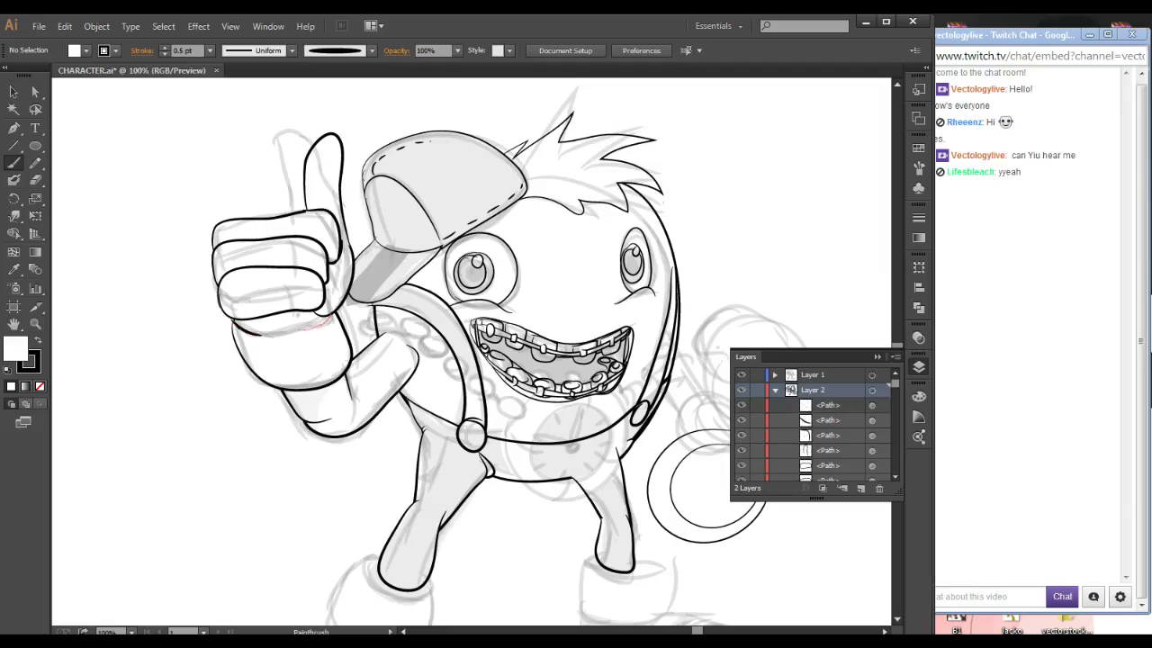
{"action": "left_click", "coordinate": [298, 312], "text": "ctrl"}
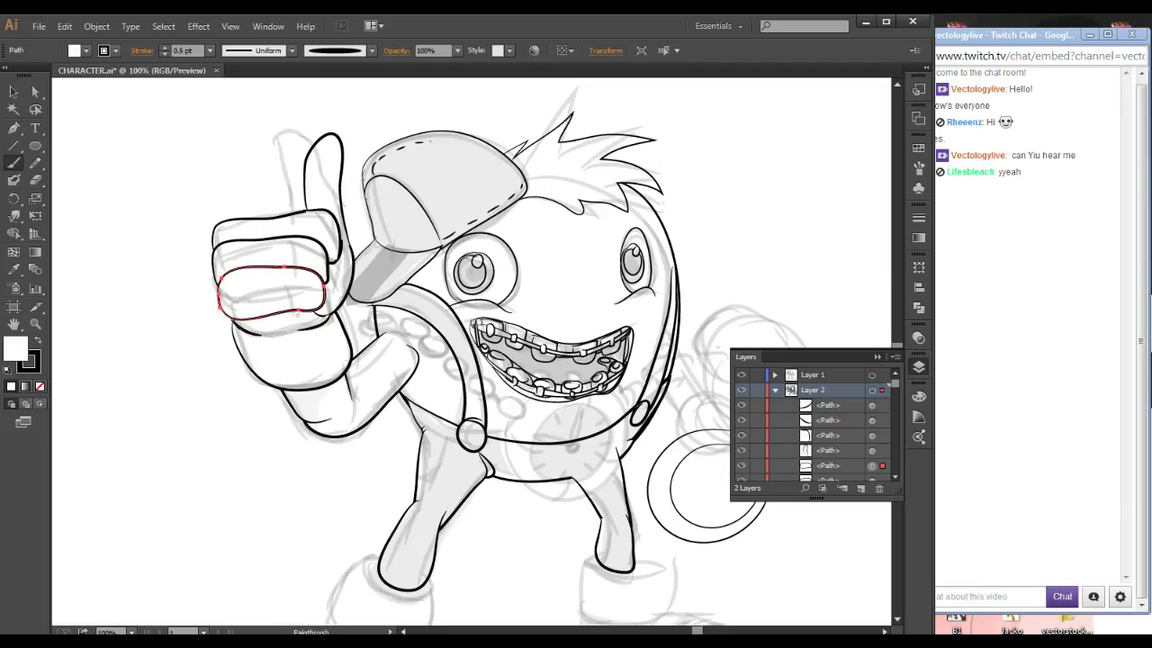
{"action": "key", "text": "ctrl+shift+a"}
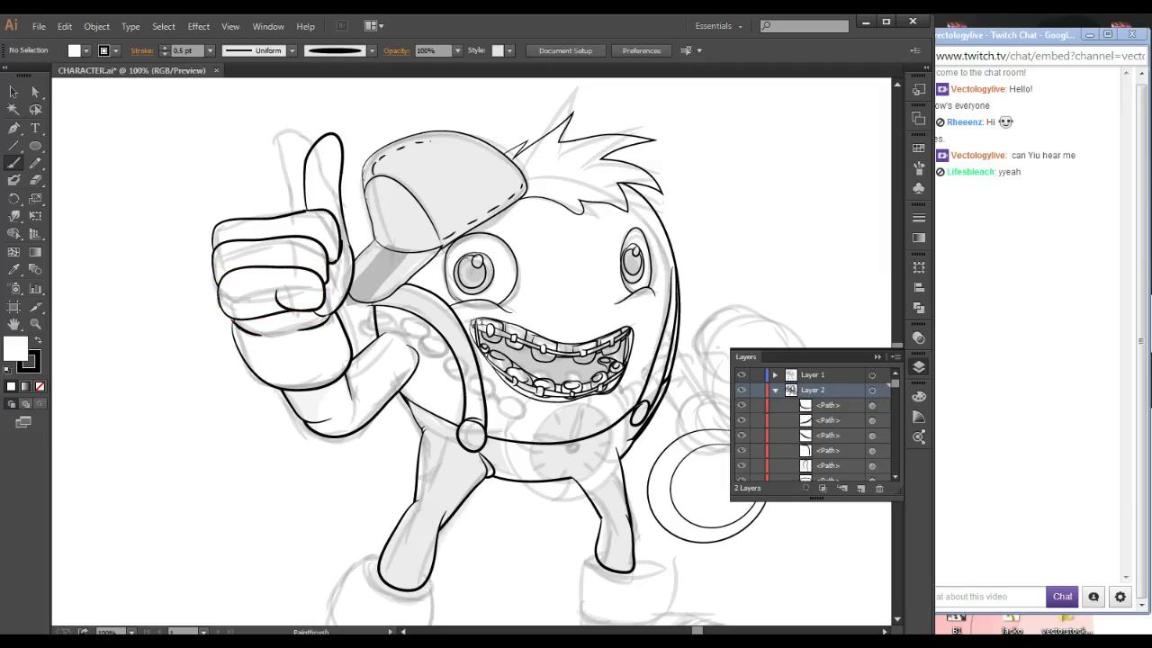
{"action": "key", "text": "ctrl+minus"}
{"action": "key", "text": "ctrl+minus"}
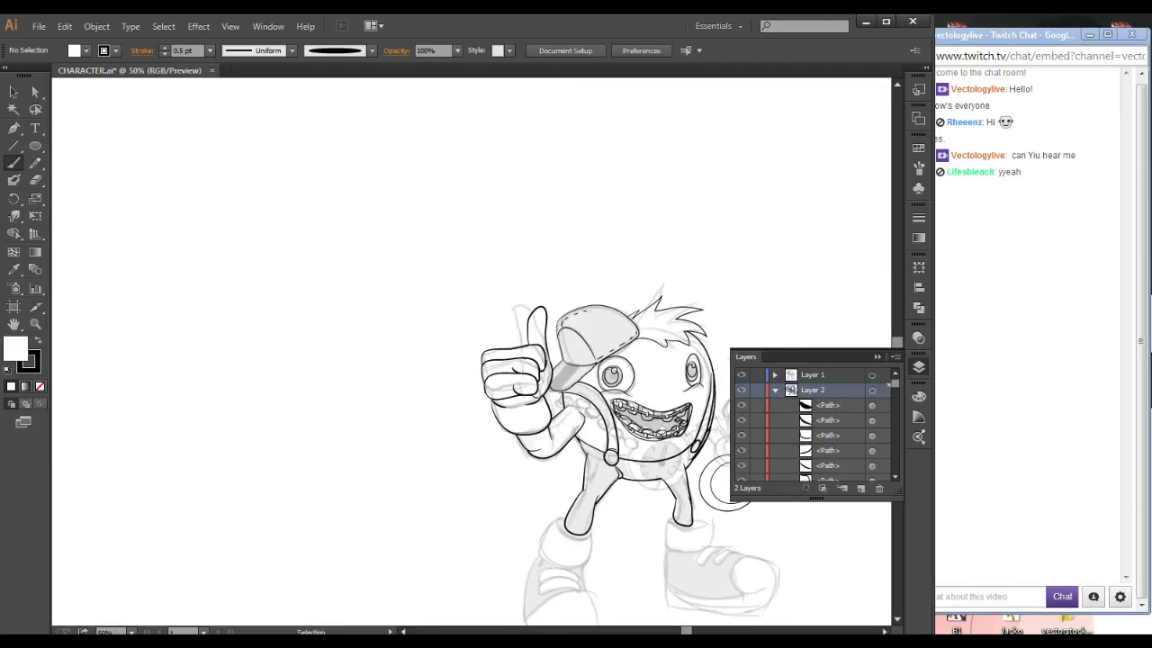
- Paint two short tapered strand lines inside the hair next to the cap
{"action": "left_click_drag", "start_coordinate": [648, 342], "coordinate": [578, 295]}
{"action": "left_click_drag", "start_coordinate": [626, 248], "coordinate": [445, 460], "text": "ctrl"}
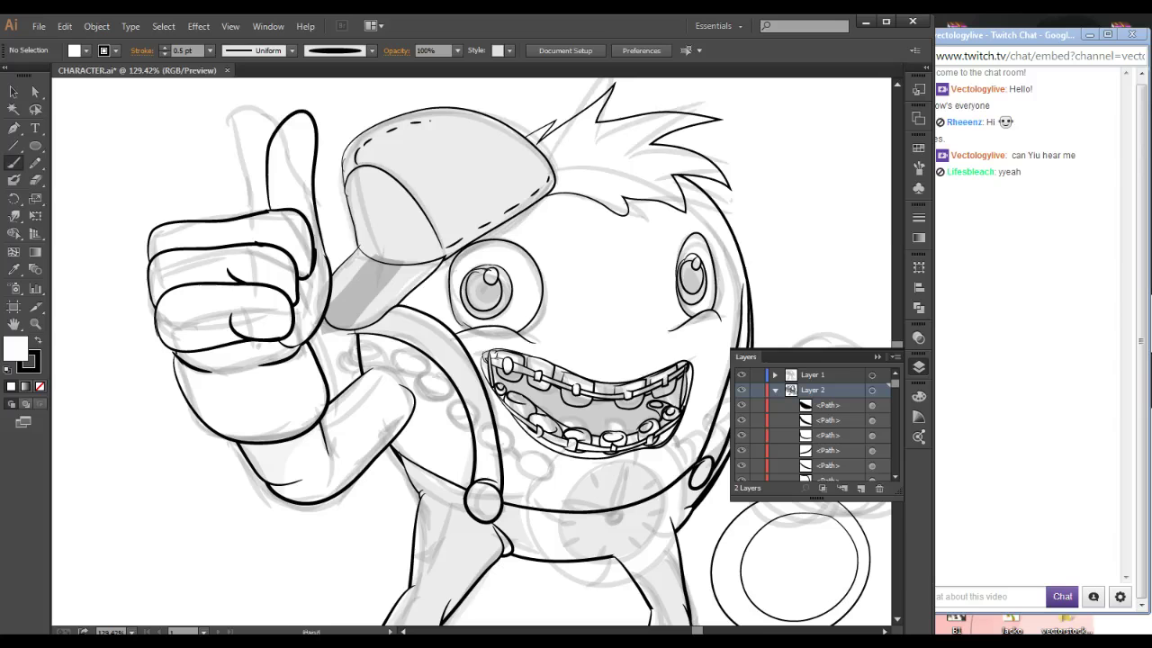
{"action": "left_click_drag", "start_coordinate": [378, 368], "coordinate": [162, 238]}
{"action": "left_click", "coordinate": [324, 422], "text": "ctrl+alt"}
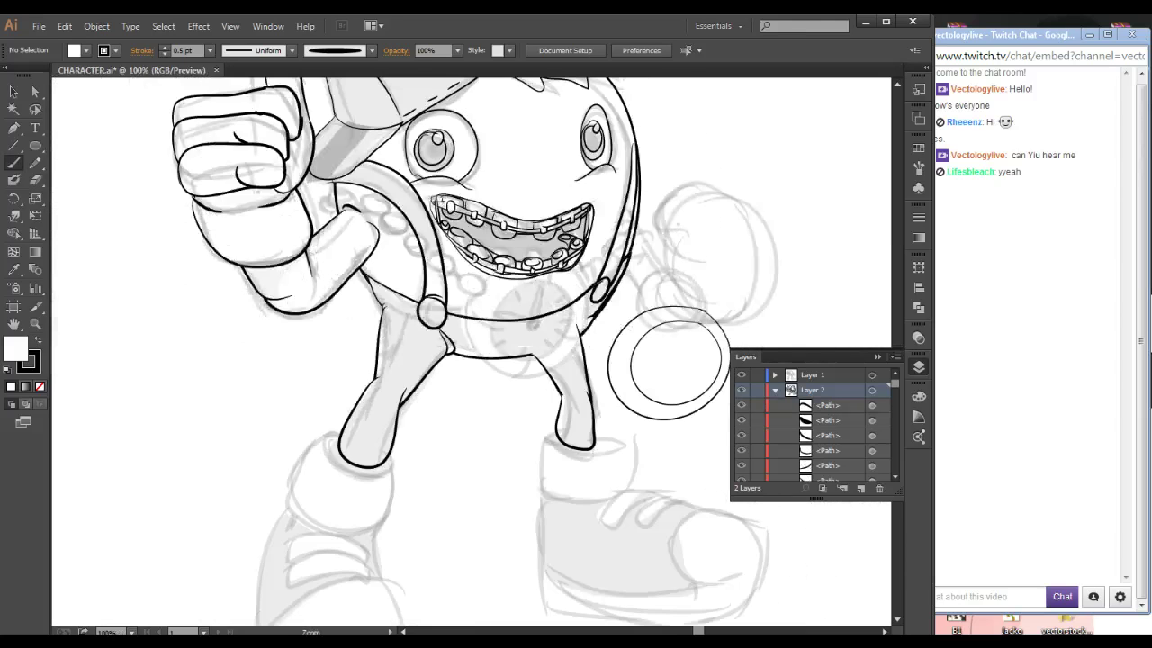
{"action": "left_click_drag", "start_coordinate": [324, 423], "coordinate": [311, 535]}
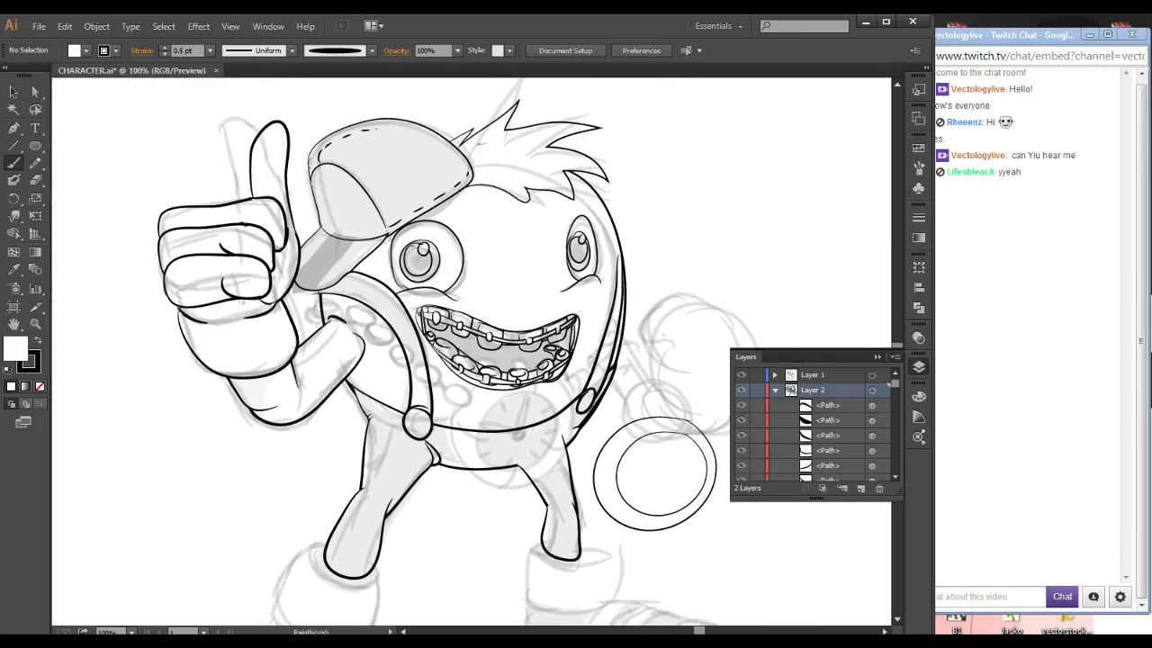
{"action": "mouse_move", "coordinate": [510, 134]}
{"action": "left_mouse_down"}
{"action": "mouse_move", "coordinate": [479, 156]}
{"action": "mouse_move", "coordinate": [509, 182]}
{"action": "mouse_move", "coordinate": [490, 150]}
{"action": "left_mouse_up"}
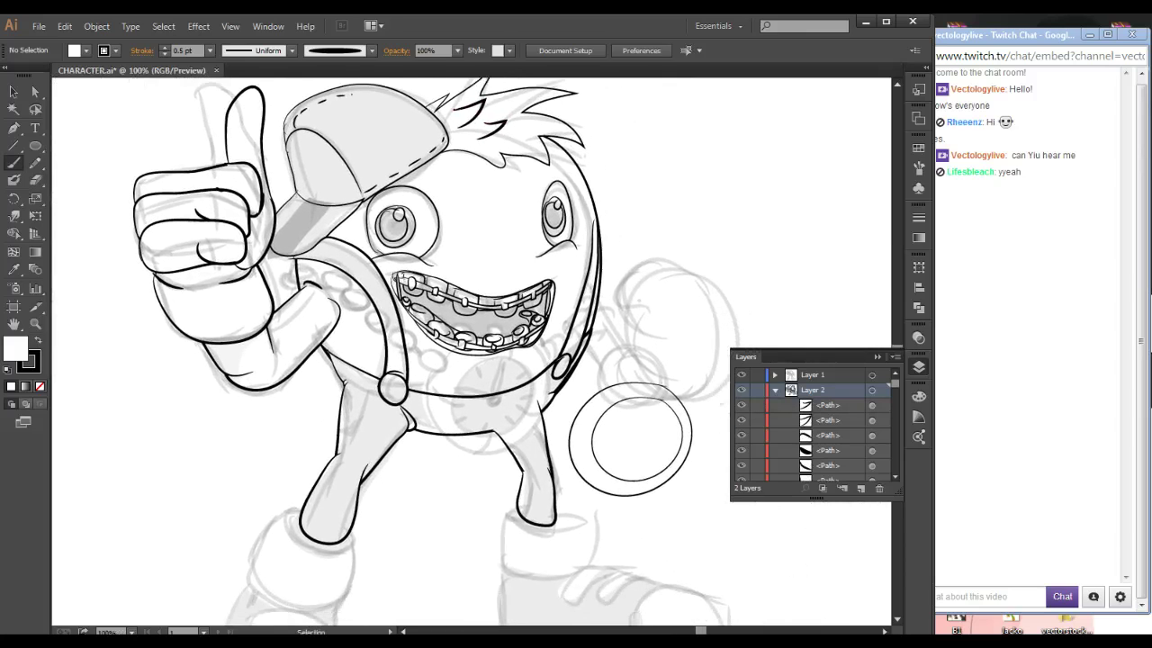
- Try a bright red fill on the character's round body shape
{"action": "left_click", "coordinate": [494, 184], "text": "ctrl"}
{"action": "double_click", "coordinate": [22, 352]}
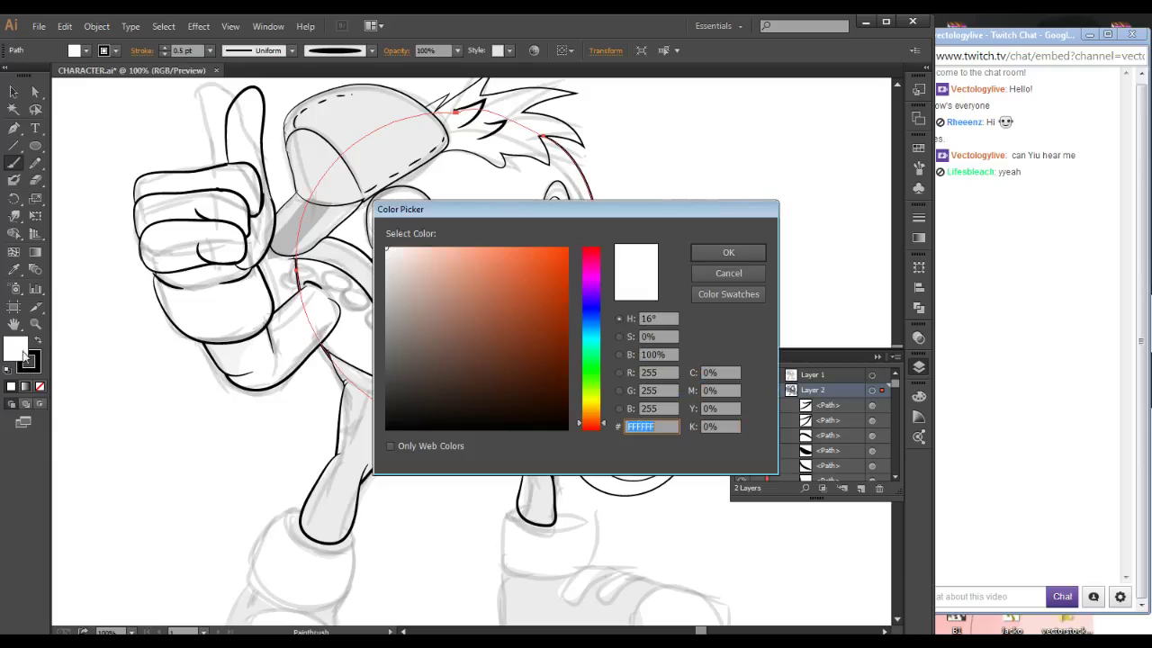
{"action": "left_click", "coordinate": [592, 253]}
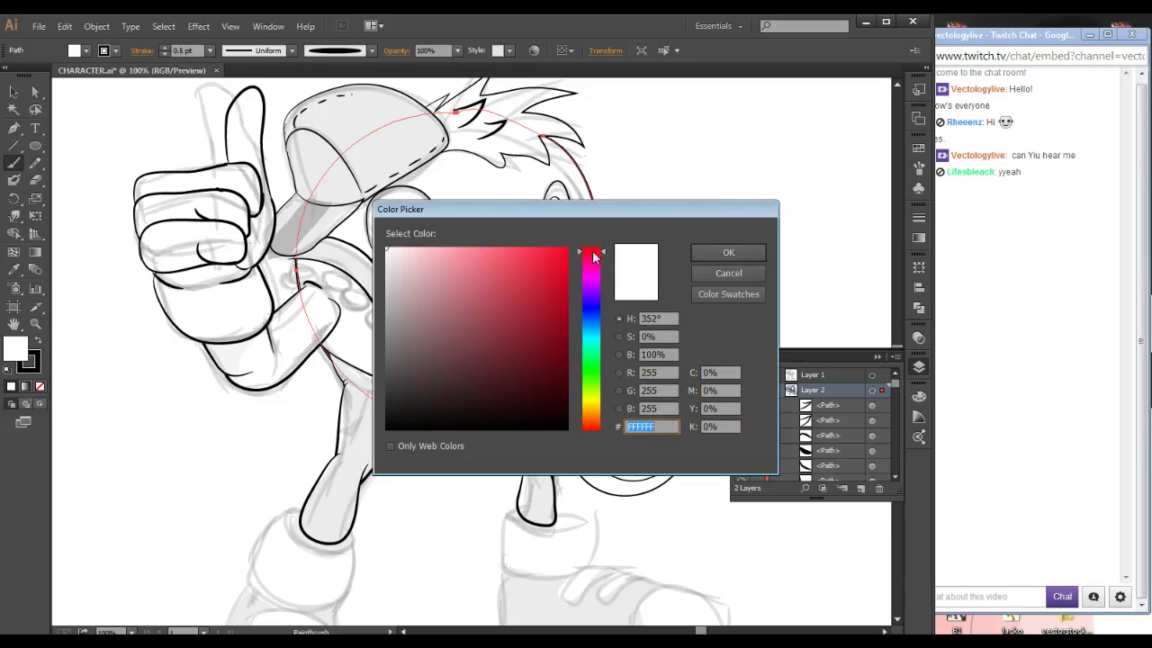
{"action": "left_click", "coordinate": [563, 252]}
{"action": "left_click", "coordinate": [728, 252]}
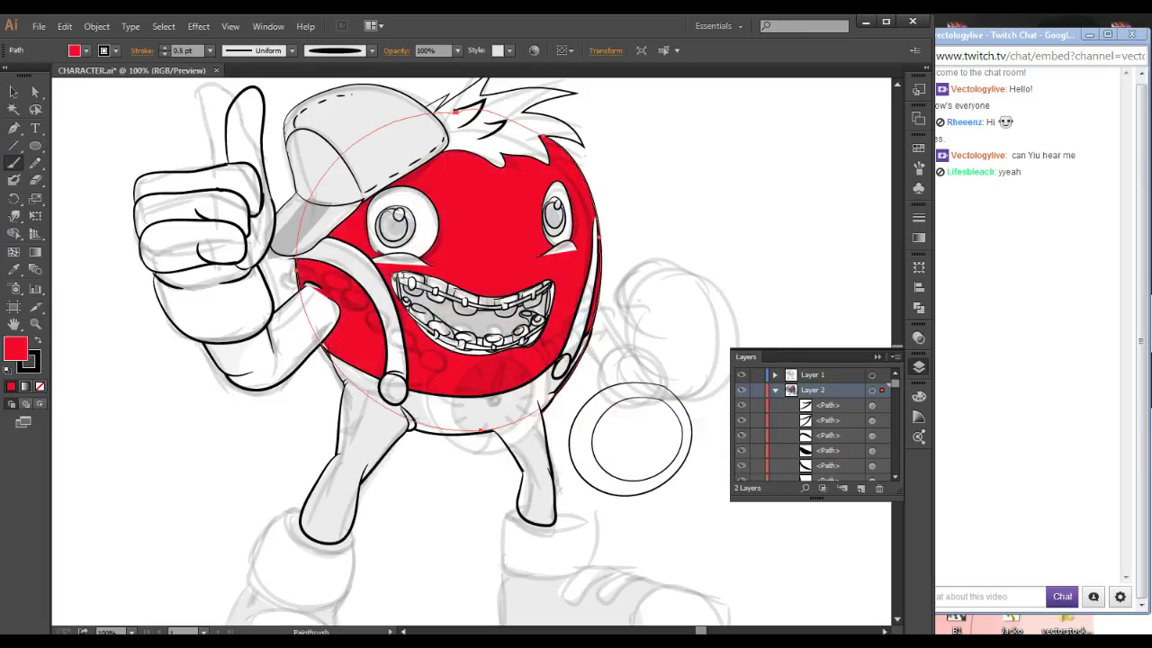
{"action": "key", "text": "ctrl+z"}
{"action": "key", "text": "ctrl+shift+a"}
- Paint the rounded sock and its rolled cuff around the ankle on the thumbs-up side
{"action": "left_click_drag", "start_coordinate": [450, 360], "coordinate": [503, 142]}
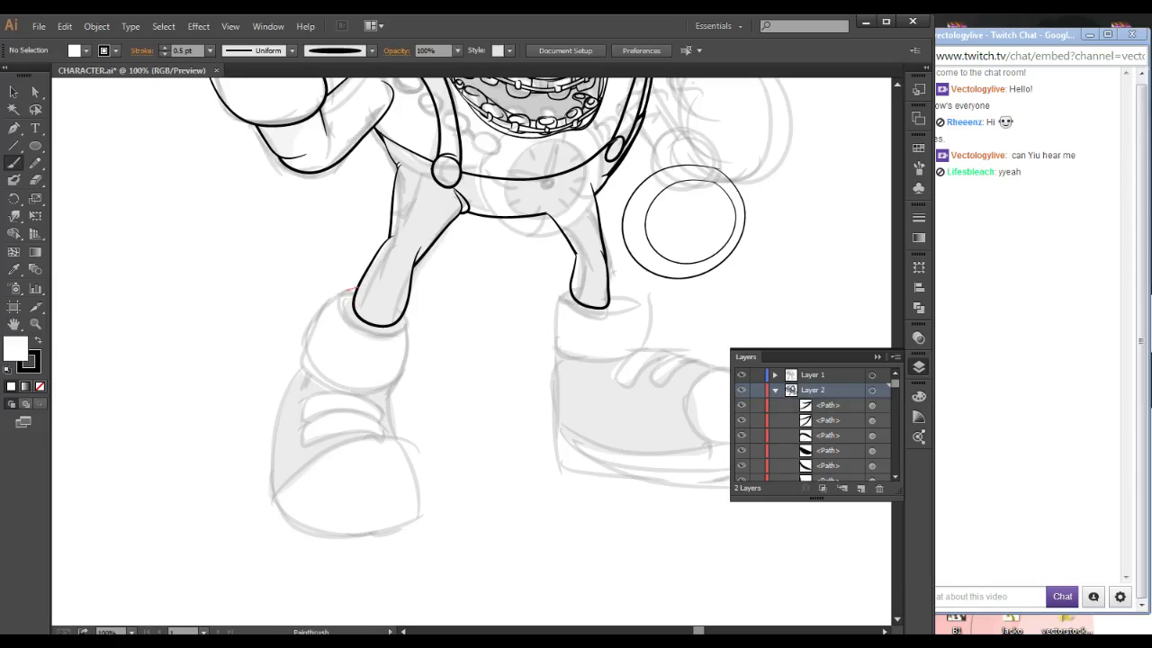
{"action": "left_click_drag", "start_coordinate": [404, 319], "coordinate": [406, 314]}
{"action": "mouse_move", "coordinate": [356, 281]}
{"action": "left_mouse_down"}
{"action": "mouse_move", "coordinate": [409, 299]}
{"action": "mouse_move", "coordinate": [406, 340]}
{"action": "mouse_move", "coordinate": [390, 382]}
{"action": "mouse_move", "coordinate": [341, 388]}
{"action": "mouse_move", "coordinate": [303, 349]}
{"action": "mouse_move", "coordinate": [315, 311]}
{"action": "mouse_move", "coordinate": [359, 284]}
{"action": "left_mouse_up"}
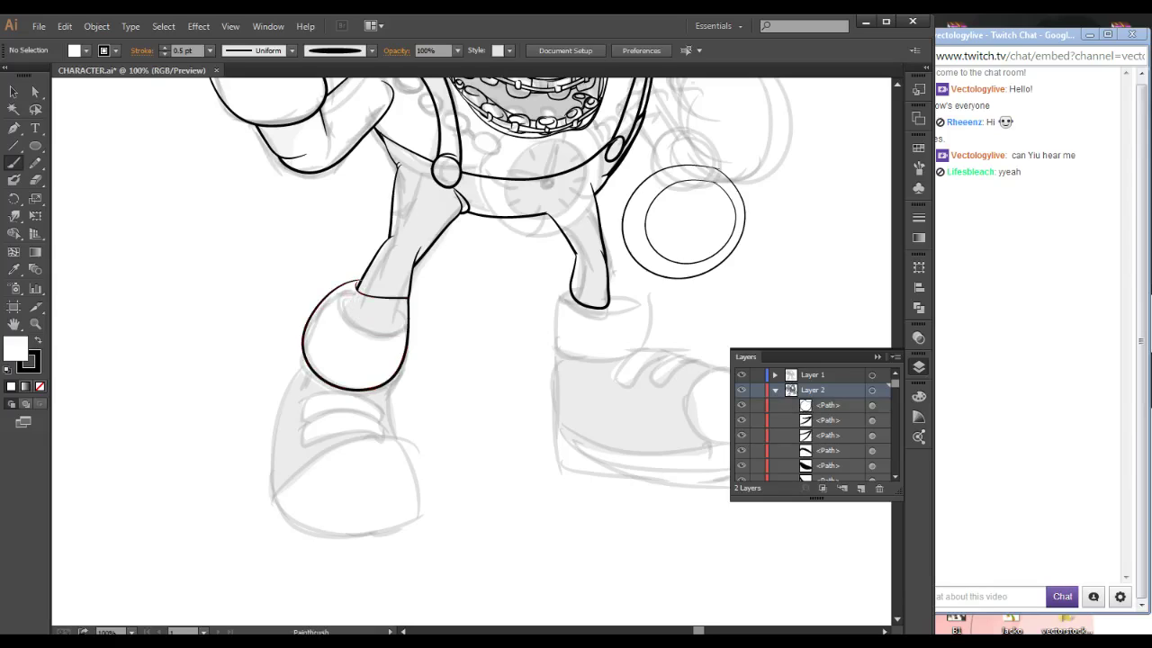
{"action": "mouse_move", "coordinate": [352, 277]}
{"action": "left_mouse_down"}
{"action": "mouse_move", "coordinate": [376, 339]}
{"action": "mouse_move", "coordinate": [421, 304]}
{"action": "mouse_move", "coordinate": [359, 275]}
{"action": "left_mouse_up"}
- Paint the shoe on the thumbs-up side, with its outline behind the sock, a rounded toe cap and two lace bands
{"action": "left_click_drag", "start_coordinate": [396, 378], "coordinate": [424, 249]}
{"action": "mouse_move", "coordinate": [327, 238]}
{"action": "left_mouse_down"}
{"action": "mouse_move", "coordinate": [300, 336]}
{"action": "mouse_move", "coordinate": [309, 376]}
{"action": "mouse_move", "coordinate": [346, 398]}
{"action": "mouse_move", "coordinate": [418, 403]}
{"action": "mouse_move", "coordinate": [447, 385]}
{"action": "mouse_move", "coordinate": [410, 233]}
{"action": "left_mouse_up"}
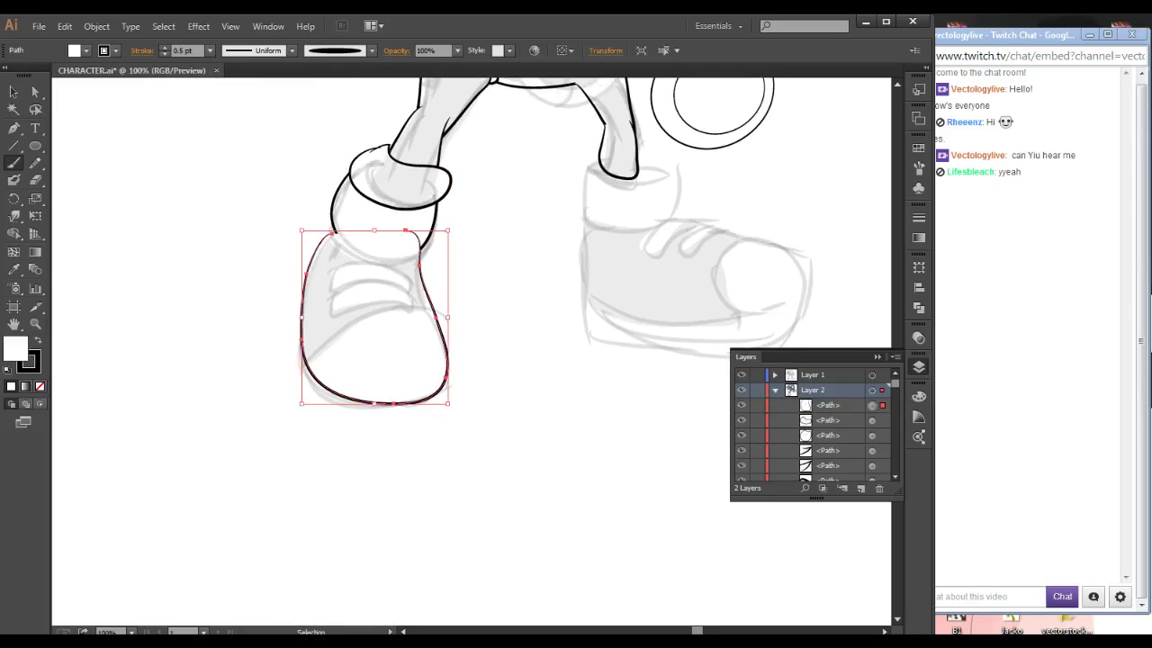
{"action": "left_click_drag", "start_coordinate": [387, 351], "coordinate": [388, 349]}
{"action": "key", "text": "ctrl+shift+a"}
{"action": "mouse_move", "coordinate": [307, 352]}
{"action": "left_mouse_down"}
{"action": "mouse_move", "coordinate": [409, 296]}
{"action": "mouse_move", "coordinate": [442, 318]}
{"action": "mouse_move", "coordinate": [447, 380]}
{"action": "mouse_move", "coordinate": [424, 400]}
{"action": "mouse_move", "coordinate": [364, 404]}
{"action": "mouse_move", "coordinate": [330, 396]}
{"action": "mouse_move", "coordinate": [310, 367]}
{"action": "left_mouse_up"}
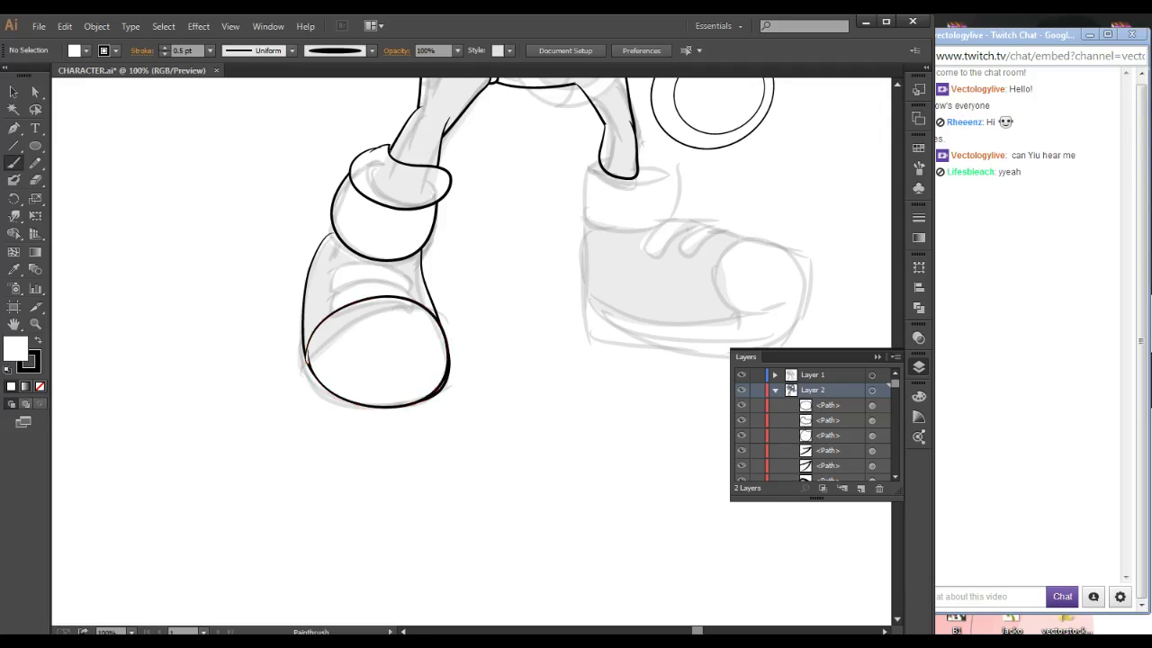
{"action": "mouse_move", "coordinate": [336, 286]}
{"action": "left_mouse_down"}
{"action": "mouse_move", "coordinate": [352, 300]}
{"action": "mouse_move", "coordinate": [410, 286]}
{"action": "mouse_move", "coordinate": [329, 289]}
{"action": "mouse_move", "coordinate": [387, 272]}
{"action": "mouse_move", "coordinate": [337, 263]}
{"action": "left_mouse_up"}
- Paint the sock and its rolled cuff around the other ankle
{"action": "key", "text": "space"}
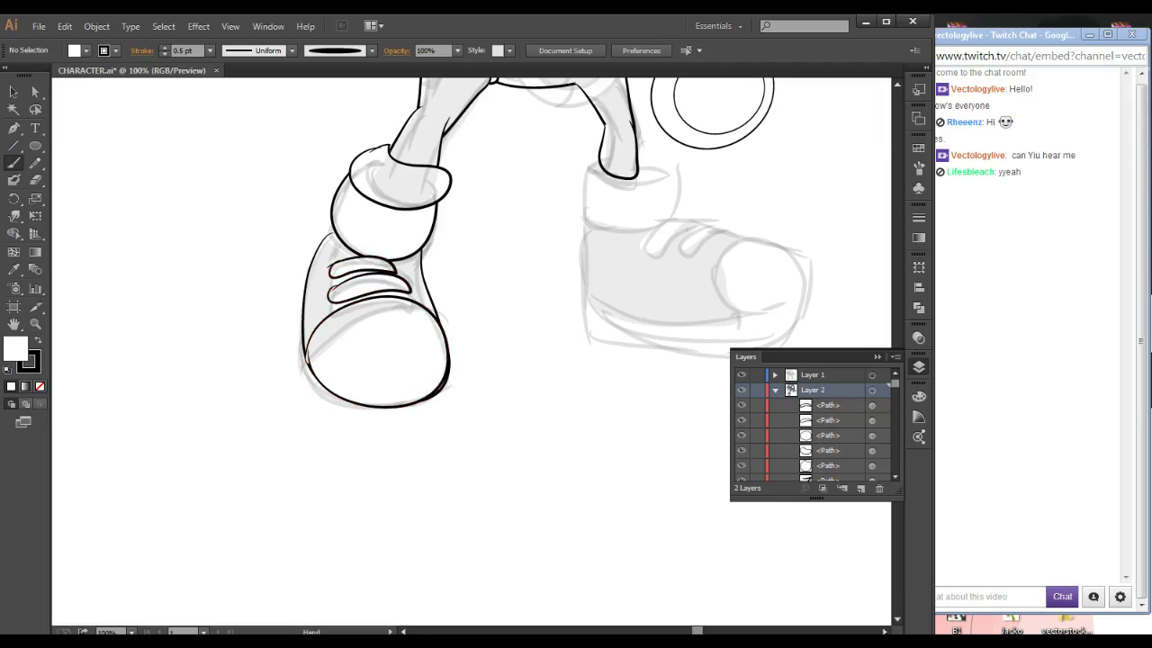
{"action": "mouse_move", "coordinate": [432, 270]}
{"action": "left_mouse_down"}
{"action": "mouse_move", "coordinate": [331, 343]}
{"action": "mouse_move", "coordinate": [228, 473]}
{"action": "left_mouse_up"}
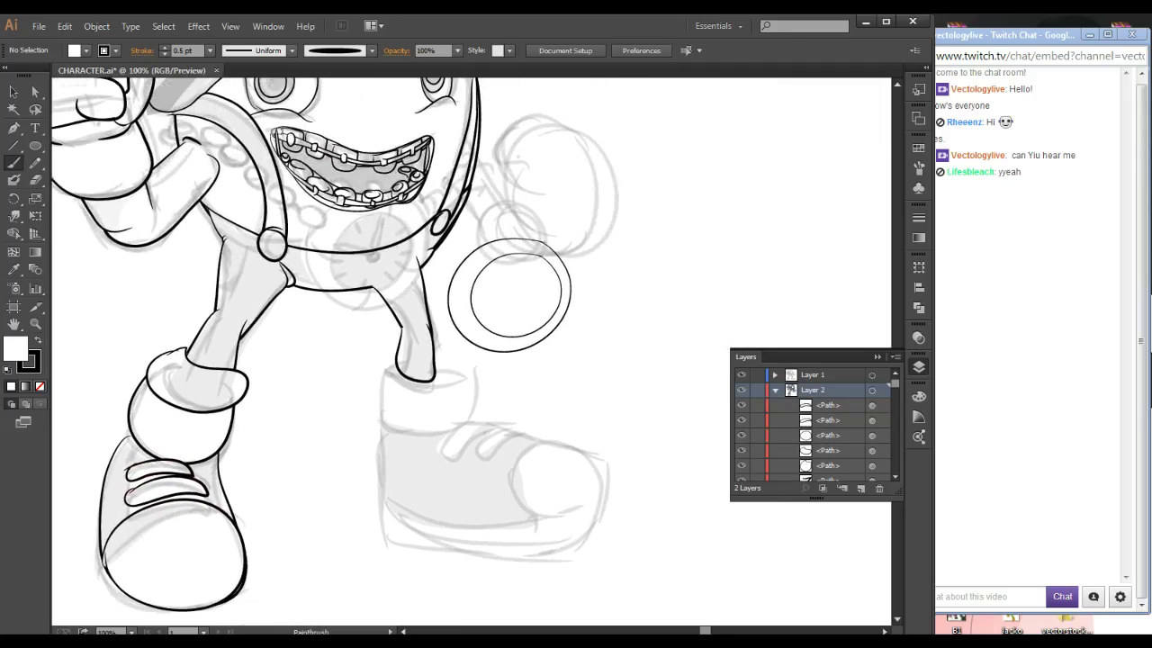
{"action": "mouse_move", "coordinate": [393, 359]}
{"action": "left_mouse_down"}
{"action": "mouse_move", "coordinate": [434, 367]}
{"action": "mouse_move", "coordinate": [467, 419]}
{"action": "mouse_move", "coordinate": [374, 436]}
{"action": "mouse_move", "coordinate": [392, 356]}
{"action": "mouse_move", "coordinate": [464, 364]}
{"action": "mouse_move", "coordinate": [433, 342]}
{"action": "mouse_move", "coordinate": [409, 367]}
{"action": "left_mouse_up"}
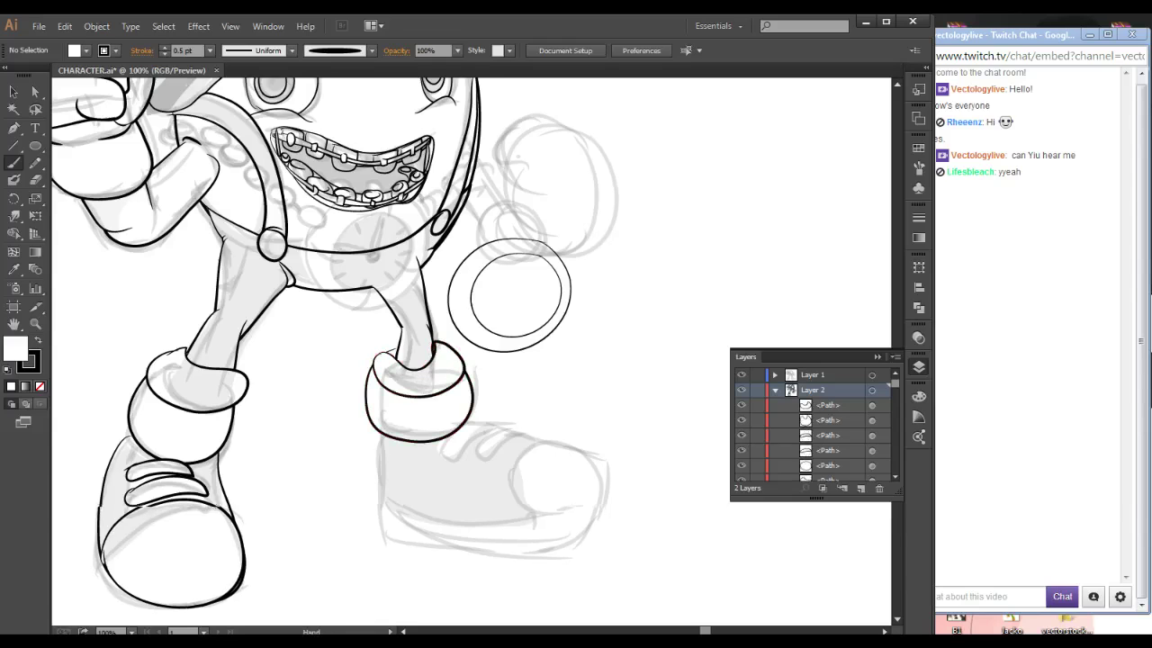
- Paint the side-view shoe outline below the second sock, send it to the back and deselect it
{"action": "left_click_drag", "start_coordinate": [450, 441], "coordinate": [431, 347]}
{"action": "mouse_move", "coordinate": [364, 329]}
{"action": "left_mouse_down"}
{"action": "mouse_move", "coordinate": [362, 378]}
{"action": "mouse_move", "coordinate": [389, 453]}
{"action": "mouse_move", "coordinate": [502, 459]}
{"action": "mouse_move", "coordinate": [576, 437]}
{"action": "mouse_move", "coordinate": [571, 359]}
{"action": "mouse_move", "coordinate": [452, 324]}
{"action": "mouse_move", "coordinate": [385, 329]}
{"action": "left_mouse_up"}
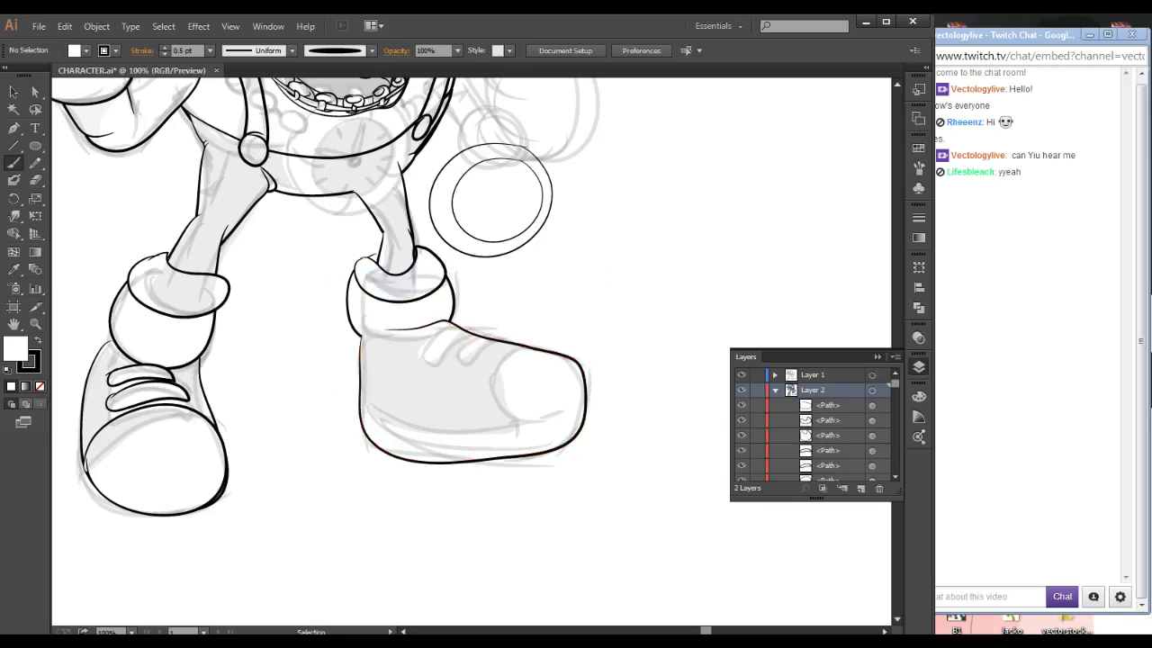
{"action": "key", "text": "ctrl+shift+["}
{"action": "key", "text": "ctrl+shift+a"}
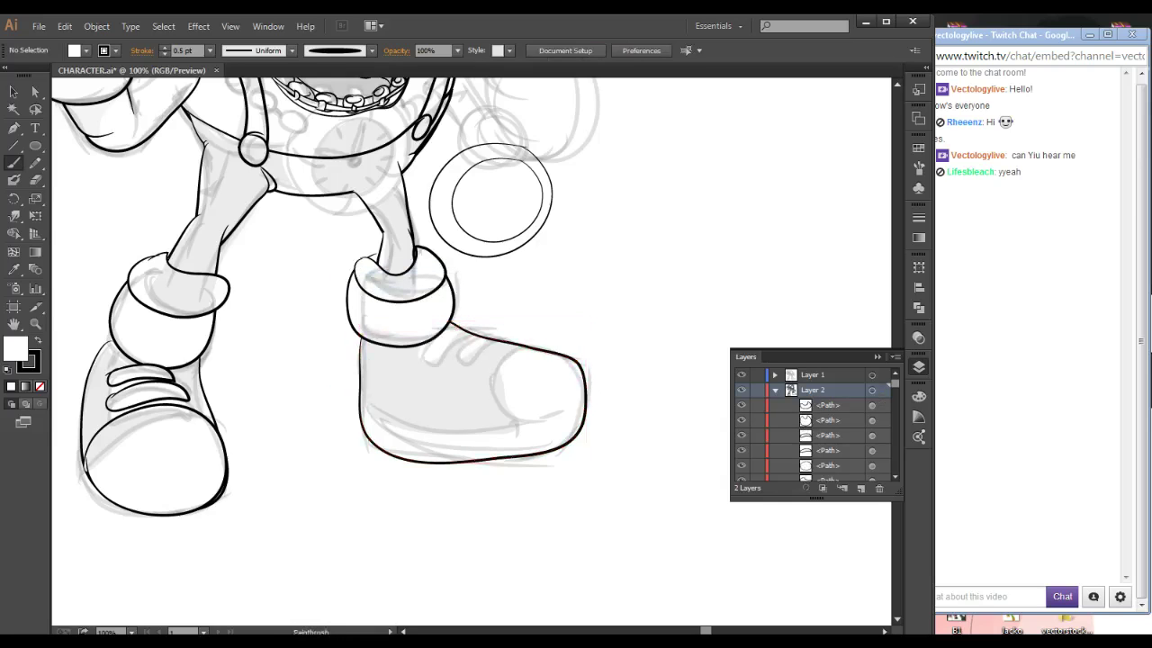
- Paint the rounded toe cap and the two lace loops on the side-view shoe
{"action": "left_click_drag", "start_coordinate": [468, 297], "coordinate": [484, 336]}
{"action": "left_click_drag", "start_coordinate": [466, 399], "coordinate": [459, 366]}
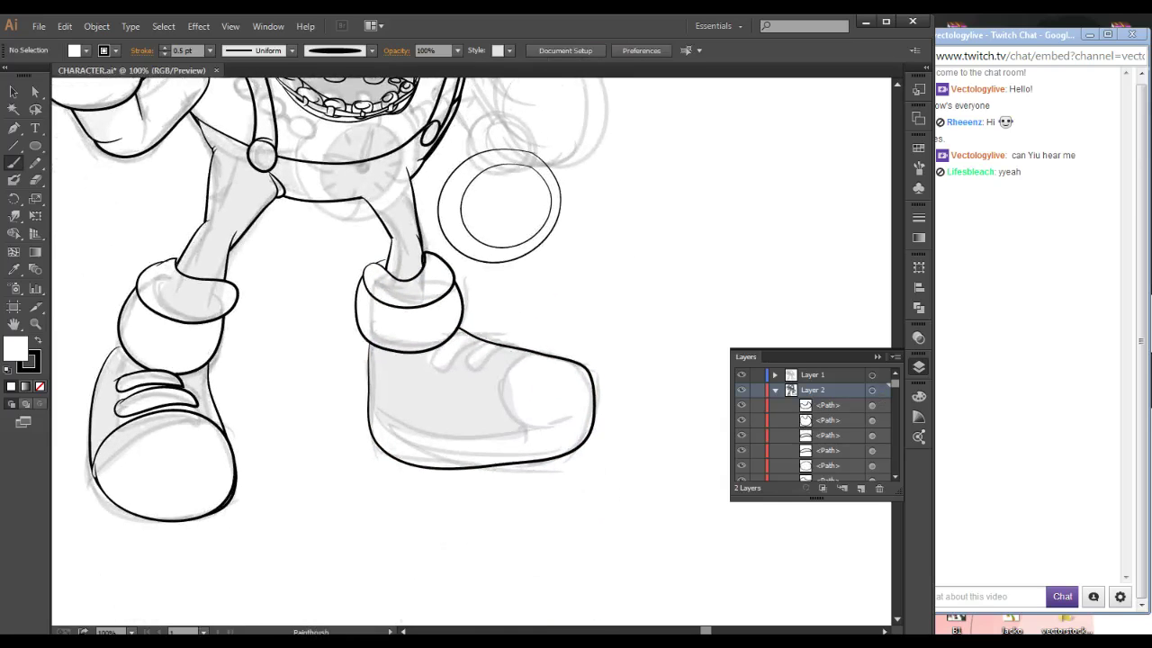
{"action": "mouse_move", "coordinate": [528, 350]}
{"action": "left_mouse_down"}
{"action": "mouse_move", "coordinate": [497, 377]}
{"action": "mouse_move", "coordinate": [526, 446]}
{"action": "mouse_move", "coordinate": [588, 431]}
{"action": "left_mouse_up"}
{"action": "mouse_move", "coordinate": [590, 376]}
{"action": "left_mouse_down"}
{"action": "mouse_move", "coordinate": [549, 353]}
{"action": "mouse_move", "coordinate": [477, 346]}
{"action": "mouse_move", "coordinate": [526, 350]}
{"action": "left_mouse_up"}
{"action": "mouse_move", "coordinate": [450, 338]}
{"action": "left_mouse_down"}
{"action": "mouse_move", "coordinate": [459, 358]}
{"action": "mouse_move", "coordinate": [483, 339]}
{"action": "left_mouse_up"}
{"action": "left_click_drag", "start_coordinate": [504, 387], "coordinate": [530, 334]}
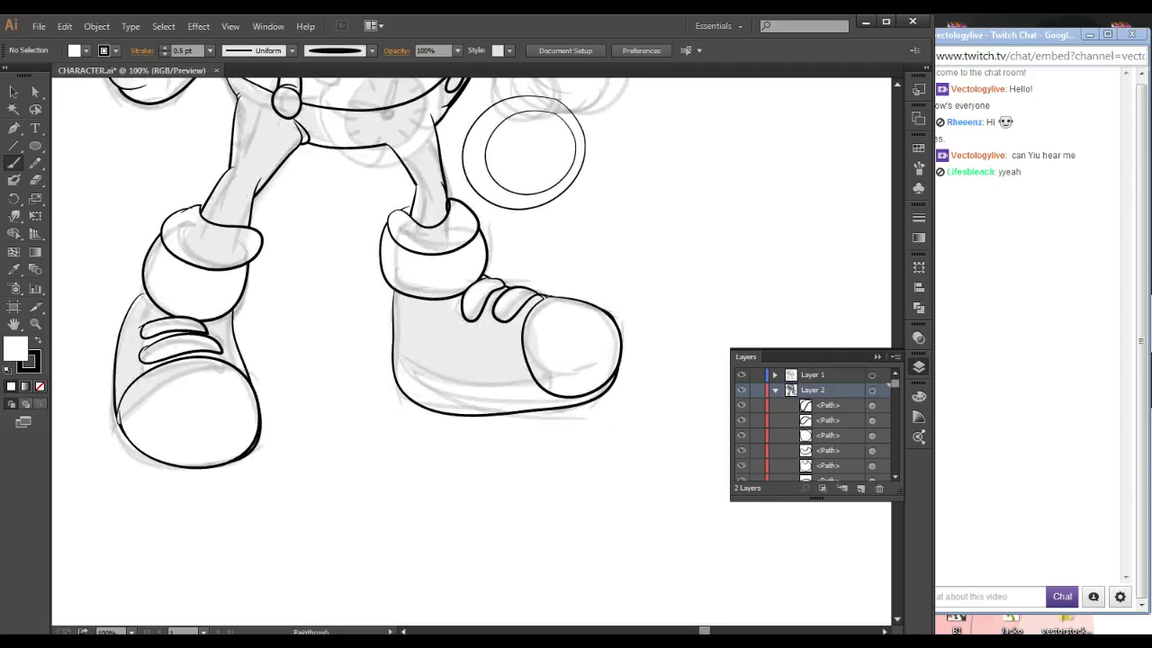
- Try a sole line along the lower side of the side-view shoe
{"action": "left_click_drag", "start_coordinate": [394, 368], "coordinate": [506, 395]}
{"action": "key", "text": "ctrl+z"}
{"action": "left_click_drag", "start_coordinate": [611, 385], "coordinate": [598, 421]}
- Move the two concentric watch circles down beside the side-view shoe, clear of the sketched fist
{"action": "left_click", "coordinate": [457, 369], "text": "ctrl+alt"}
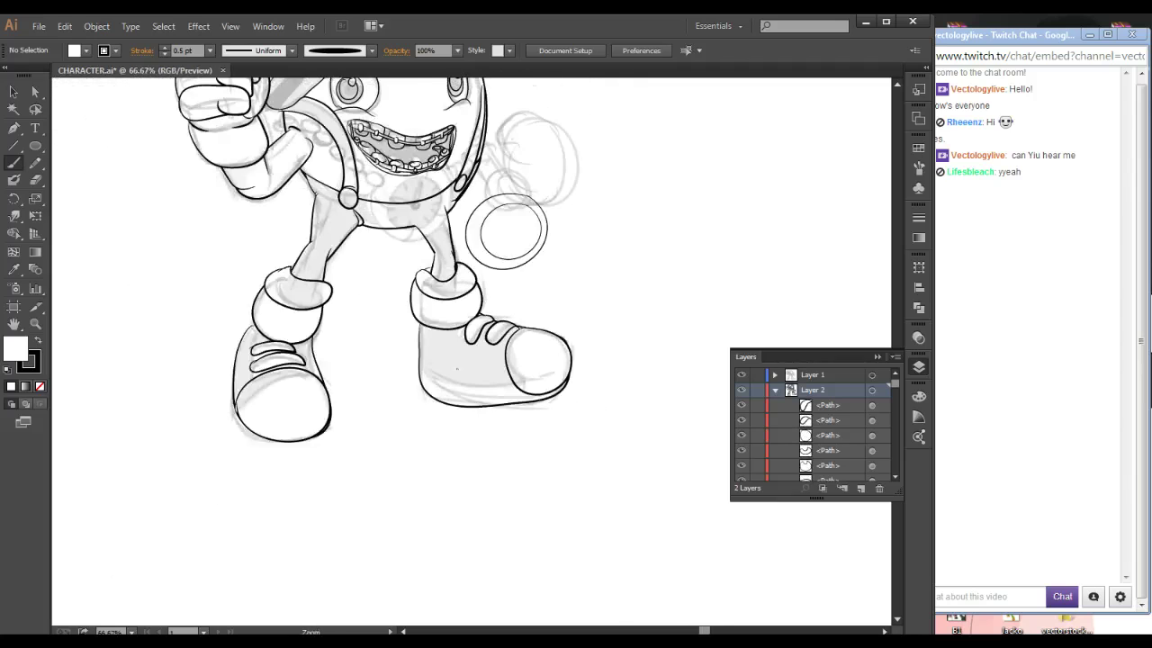
{"action": "scroll", "coordinate": [468, 270], "scroll_direction": "down", "scroll_amount": 2}
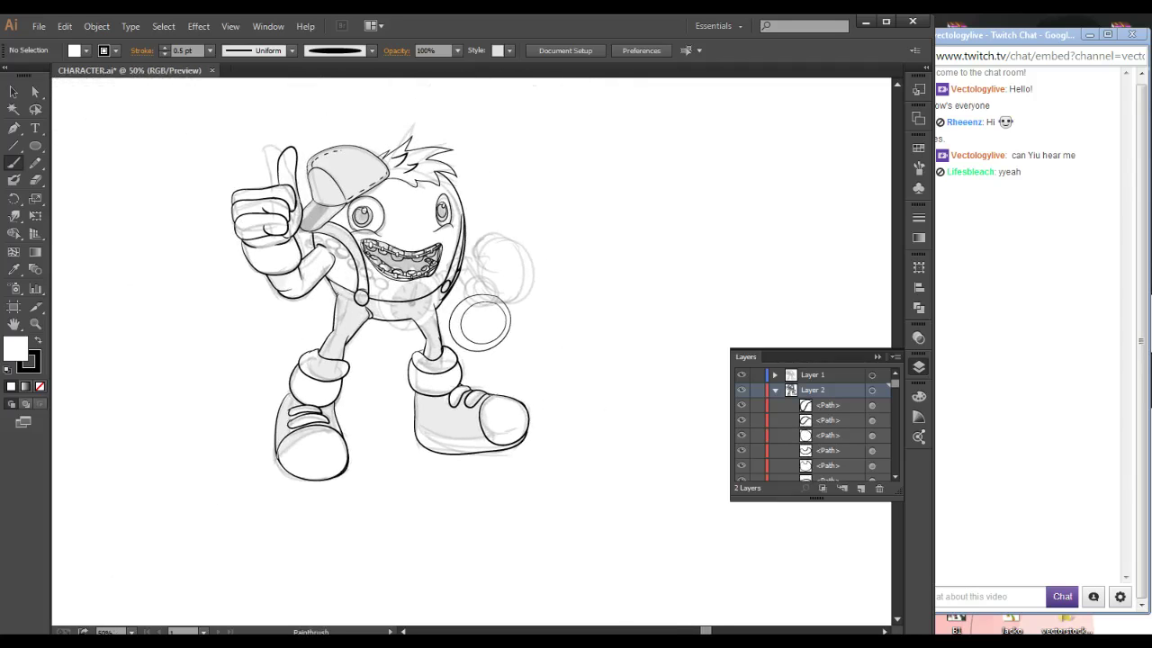
{"action": "scroll", "coordinate": [520, 285], "scroll_direction": "up", "scroll_amount": 3}
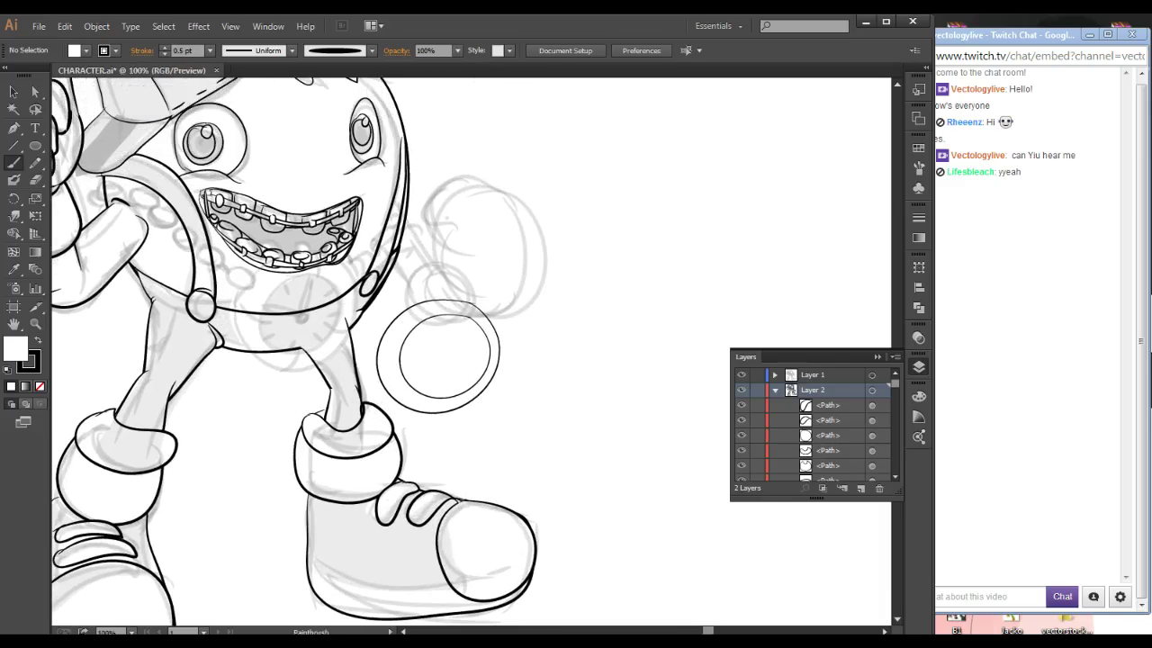
{"action": "left_click_drag", "start_coordinate": [539, 303], "coordinate": [502, 469]}
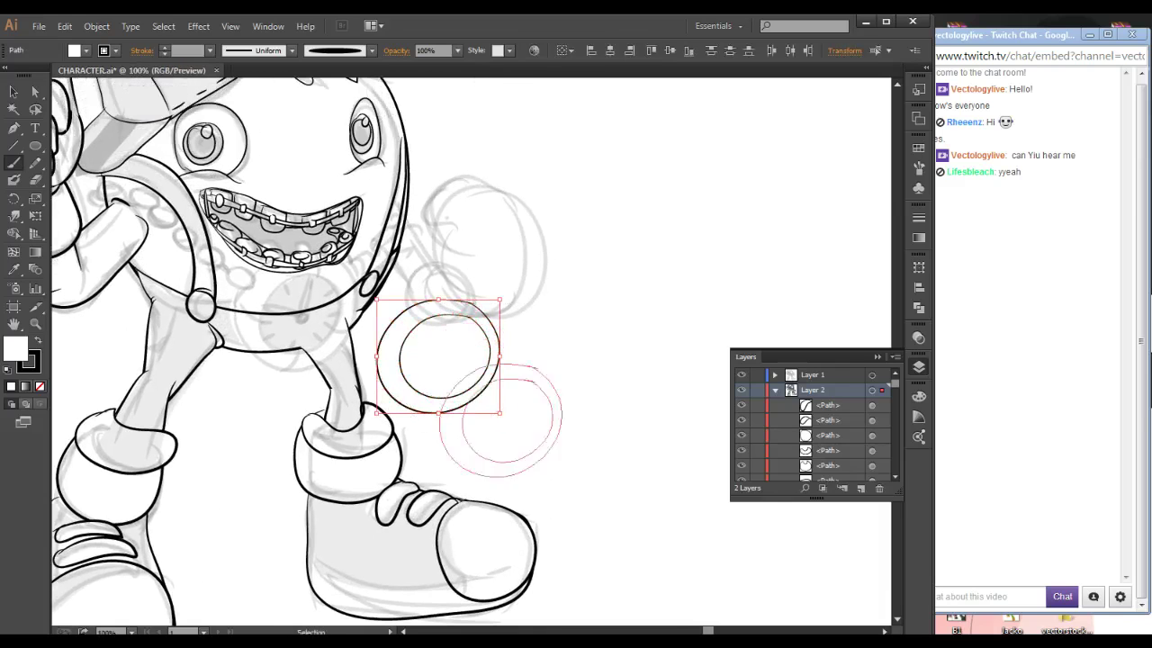
{"action": "left_click_drag", "start_coordinate": [560, 420], "coordinate": [584, 447]}
- Try painting the second arm with a 1 pt stroke
{"action": "mouse_move", "coordinate": [409, 244]}
{"action": "left_mouse_down"}
{"action": "mouse_move", "coordinate": [432, 308]}
{"action": "mouse_move", "coordinate": [389, 281]}
{"action": "mouse_move", "coordinate": [401, 234]}
{"action": "left_mouse_up"}
{"action": "key", "text": "v"}
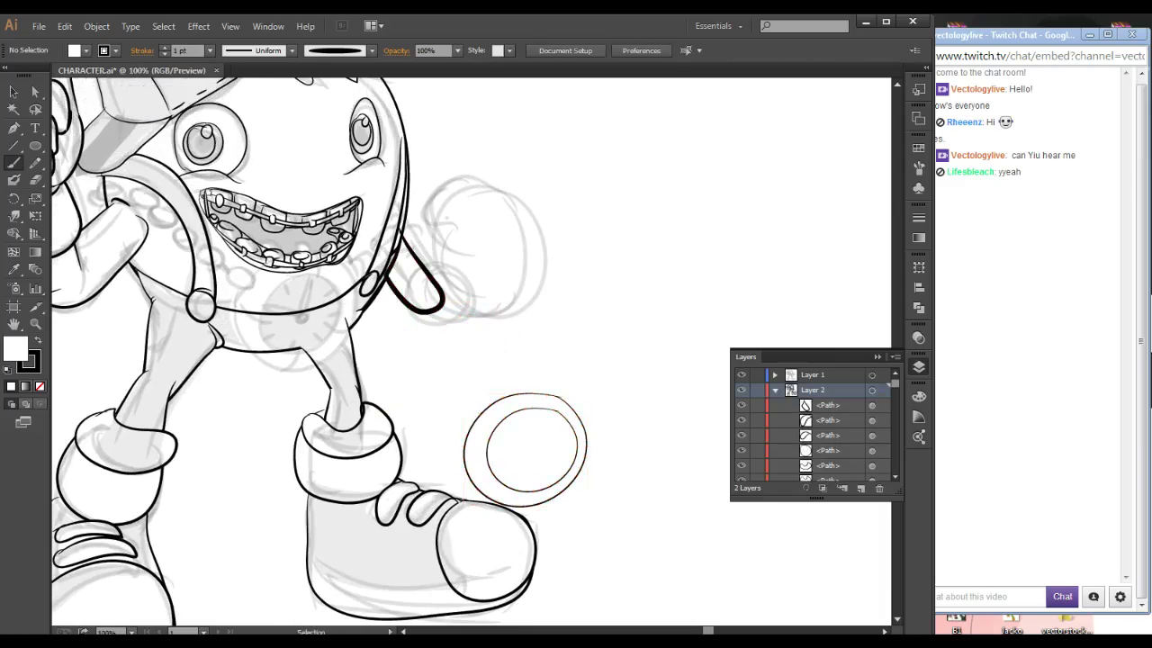
{"action": "left_click", "coordinate": [364, 307], "text": "ctrl"}
{"action": "key", "text": "ctrl+z"}
- Reuse the overalls' outline style to paint the second arm, its round glove cuff and the clenched fist with a 0.5 pt stroke
{"action": "left_click", "coordinate": [363, 307], "text": "ctrl"}
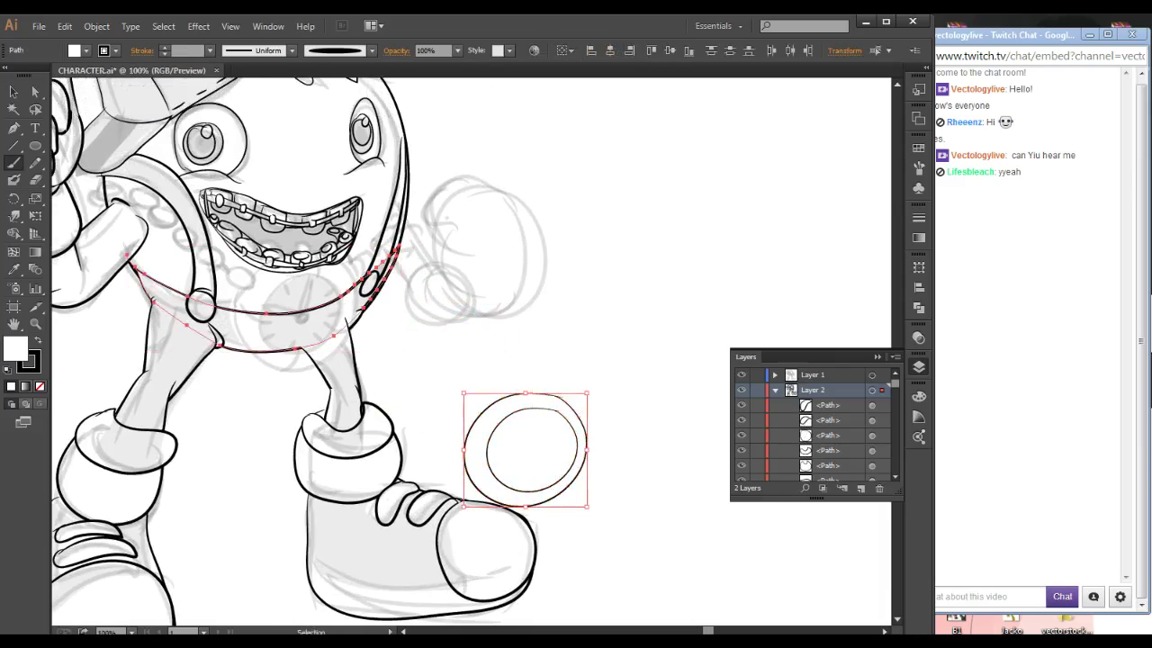
{"action": "mouse_move", "coordinate": [403, 241]}
{"action": "left_mouse_down"}
{"action": "mouse_move", "coordinate": [437, 279]}
{"action": "mouse_move", "coordinate": [425, 321]}
{"action": "mouse_move", "coordinate": [387, 277]}
{"action": "mouse_move", "coordinate": [495, 297]}
{"action": "mouse_move", "coordinate": [436, 266]}
{"action": "mouse_move", "coordinate": [410, 279]}
{"action": "left_mouse_up"}
{"action": "key", "text": "ctrl+shift+a"}
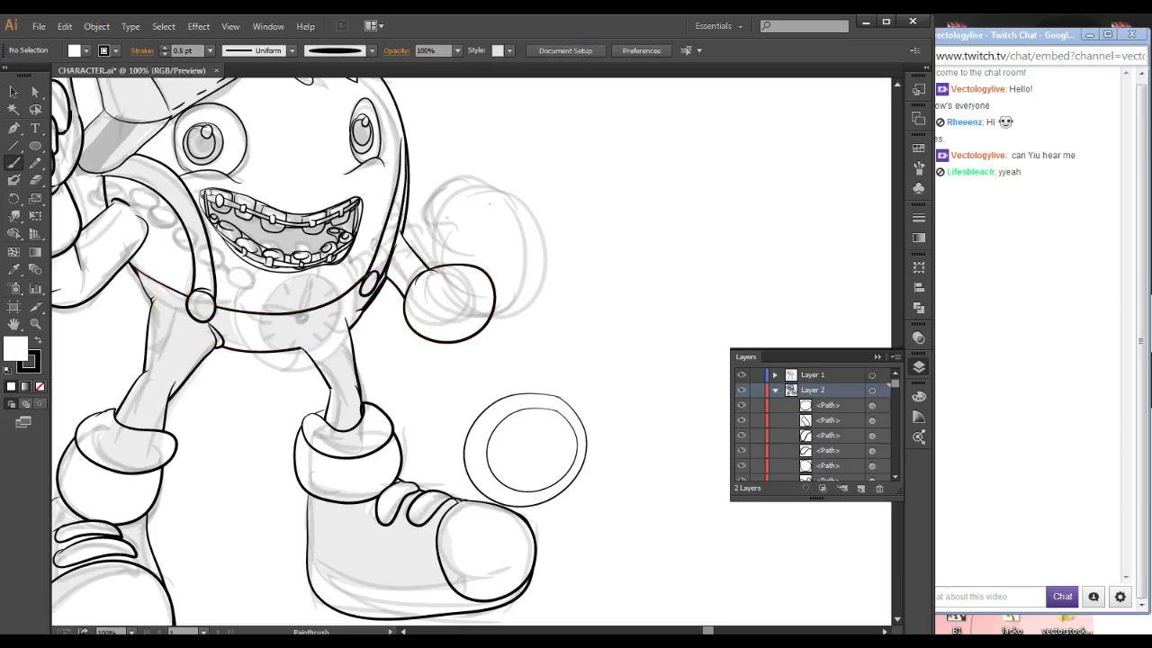
{"action": "mouse_move", "coordinate": [490, 207]}
{"action": "left_mouse_down"}
{"action": "mouse_move", "coordinate": [436, 252]}
{"action": "mouse_move", "coordinate": [475, 333]}
{"action": "mouse_move", "coordinate": [533, 250]}
{"action": "mouse_move", "coordinate": [513, 209]}
{"action": "mouse_move", "coordinate": [415, 225]}
{"action": "mouse_move", "coordinate": [430, 273]}
{"action": "mouse_move", "coordinate": [464, 207]}
{"action": "left_mouse_up"}
- Move the two watch circles onto the clock sketched on the belly, bring them to the front and deselect them
{"action": "left_click_drag", "start_coordinate": [400, 291], "coordinate": [531, 325]}
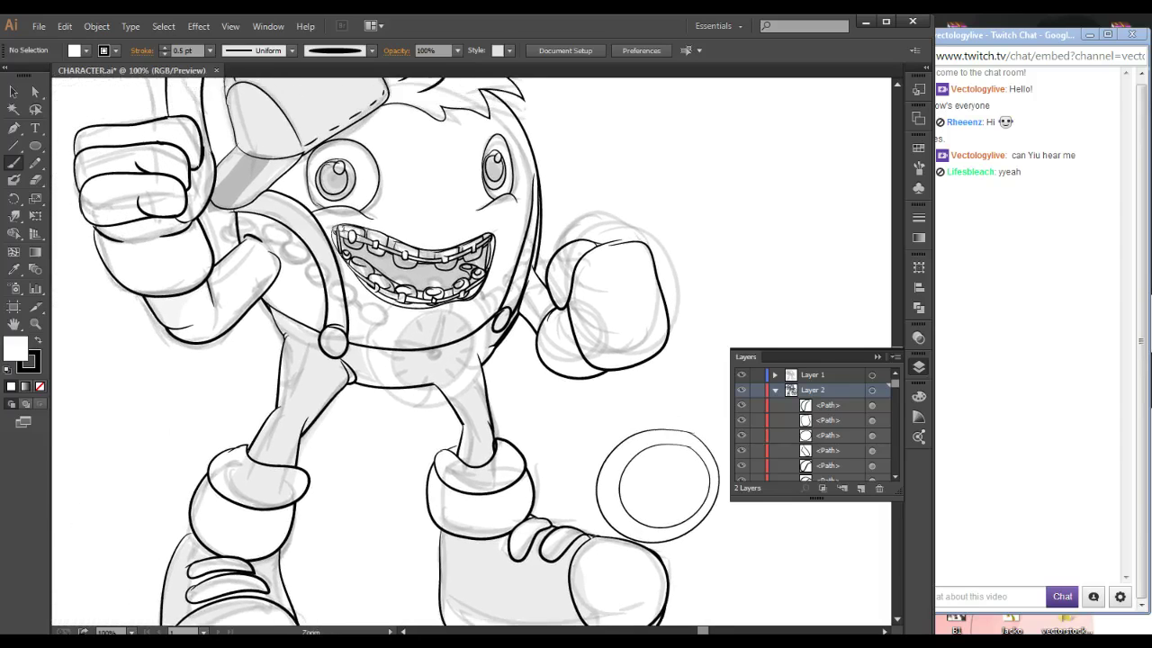
{"action": "left_click", "coordinate": [531, 325], "text": "ctrl+alt"}
{"action": "left_click", "coordinate": [531, 325], "text": "ctrl+alt"}
{"action": "left_click_drag", "start_coordinate": [545, 418], "coordinate": [362, 394]}
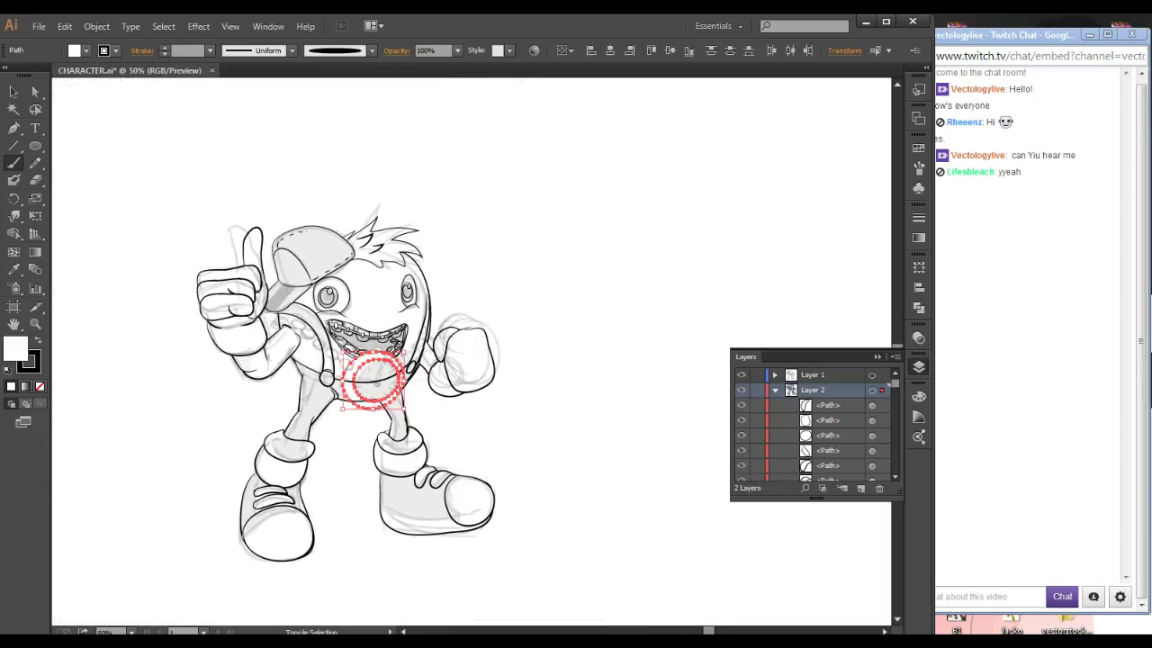
{"action": "left_click", "coordinate": [522, 403], "text": "ctrl"}
{"action": "left_click", "coordinate": [524, 403], "text": "ctrl"}
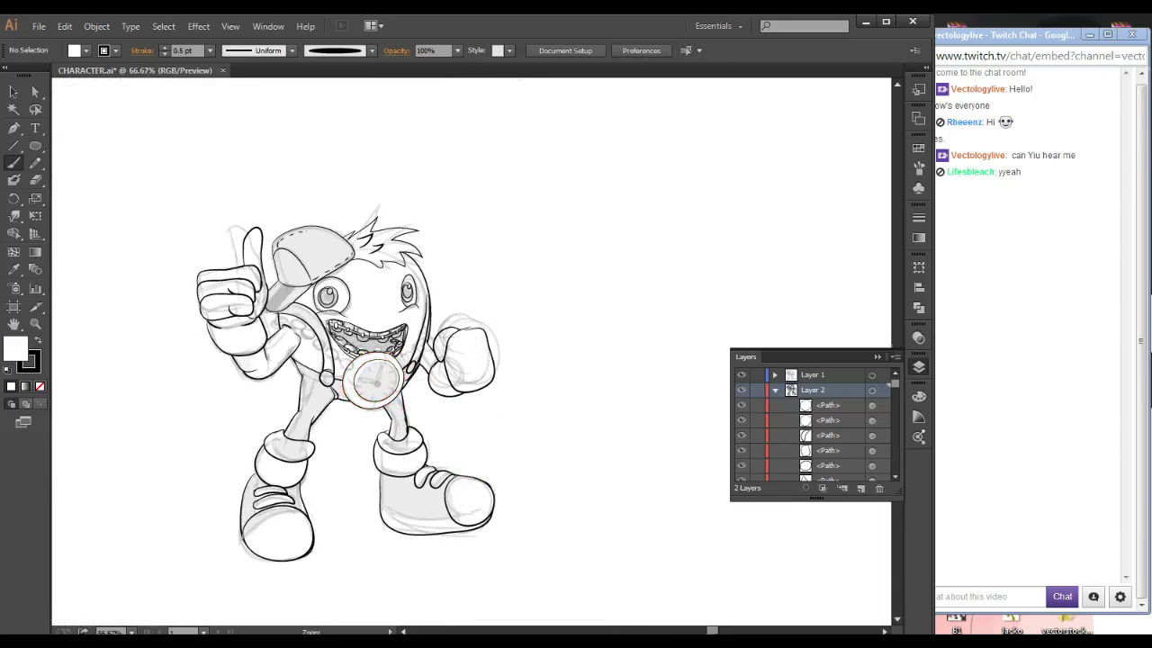
{"action": "left_click", "coordinate": [522, 403], "text": "ctrl"}
- Undo a trial chain link at the shoulder and pick up the 0.25 pt stroke from the crease under the larger eye
{"action": "mouse_move", "coordinate": [169, 191]}
{"action": "left_mouse_down"}
{"action": "mouse_move", "coordinate": [385, 370]}
{"action": "mouse_move", "coordinate": [370, 330]}
{"action": "mouse_move", "coordinate": [387, 327]}
{"action": "mouse_move", "coordinate": [410, 352]}
{"action": "left_mouse_up"}
{"action": "left_click", "coordinate": [382, 370], "text": "ctrl"}
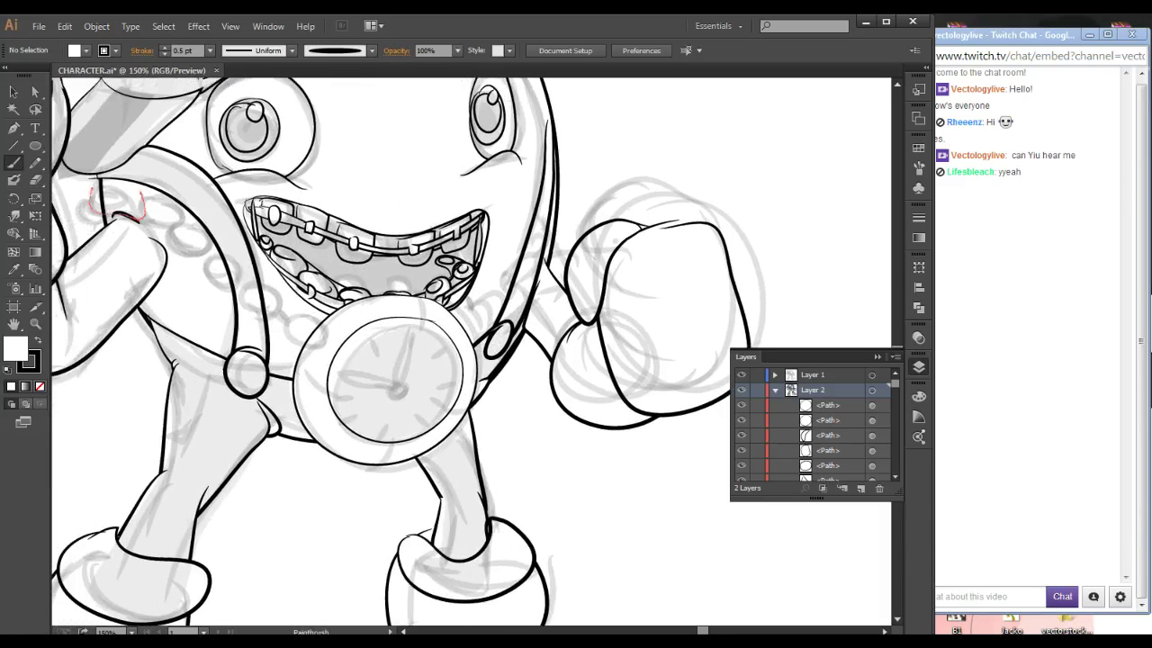
{"action": "left_click_drag", "start_coordinate": [141, 191], "coordinate": [90, 186]}
{"action": "key", "text": "ctrl+z"}
{"action": "left_click_drag", "start_coordinate": [208, 182], "coordinate": [309, 188]}
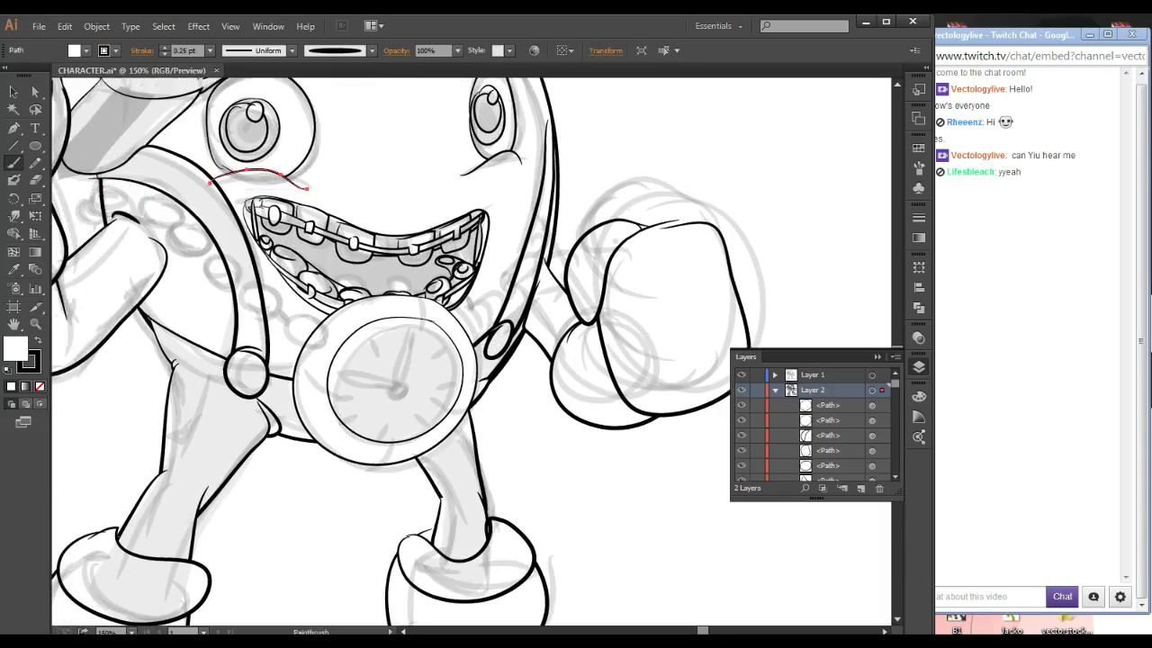
- Try painting the chain links from the shoulder to the watch with the 0.25 pt stroke
{"action": "mouse_move", "coordinate": [133, 222]}
{"action": "left_mouse_down"}
{"action": "mouse_move", "coordinate": [137, 191]}
{"action": "mouse_move", "coordinate": [101, 185]}
{"action": "left_mouse_up"}
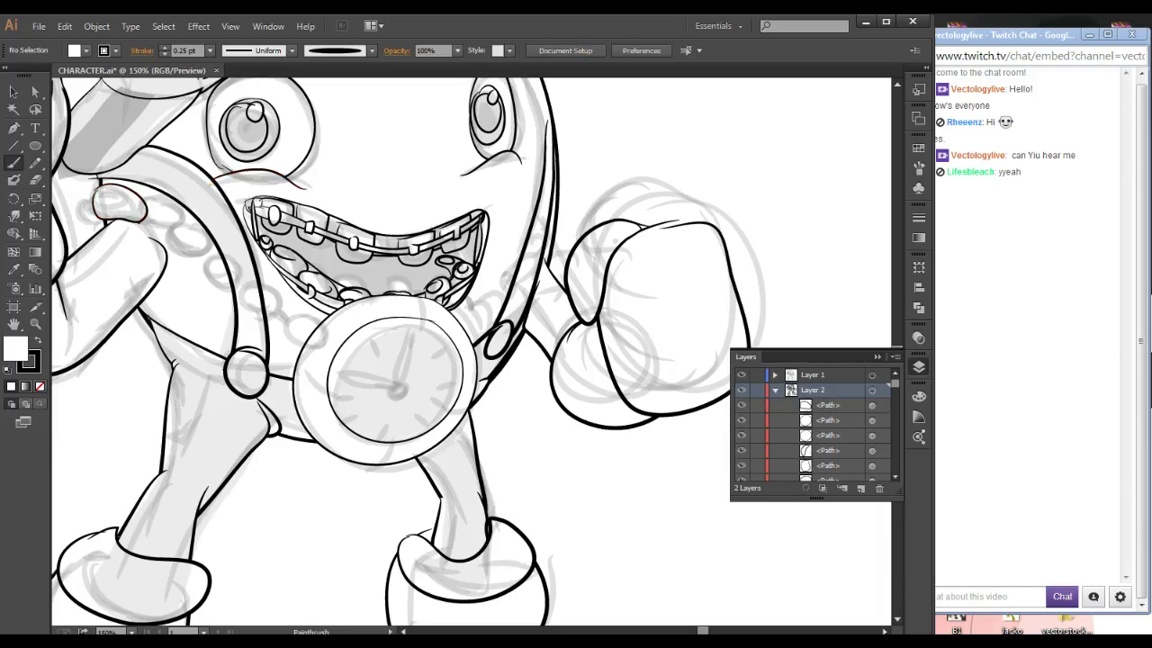
{"action": "key", "text": "ctrl+z"}
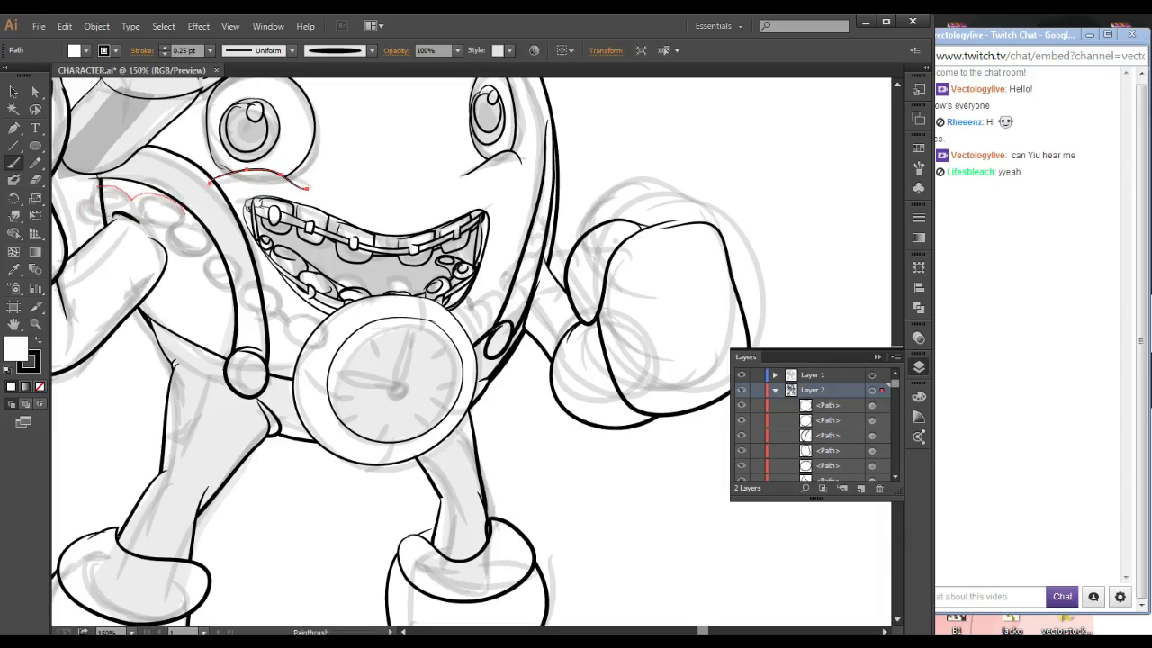
{"action": "left_click_drag", "start_coordinate": [240, 264], "coordinate": [315, 319]}
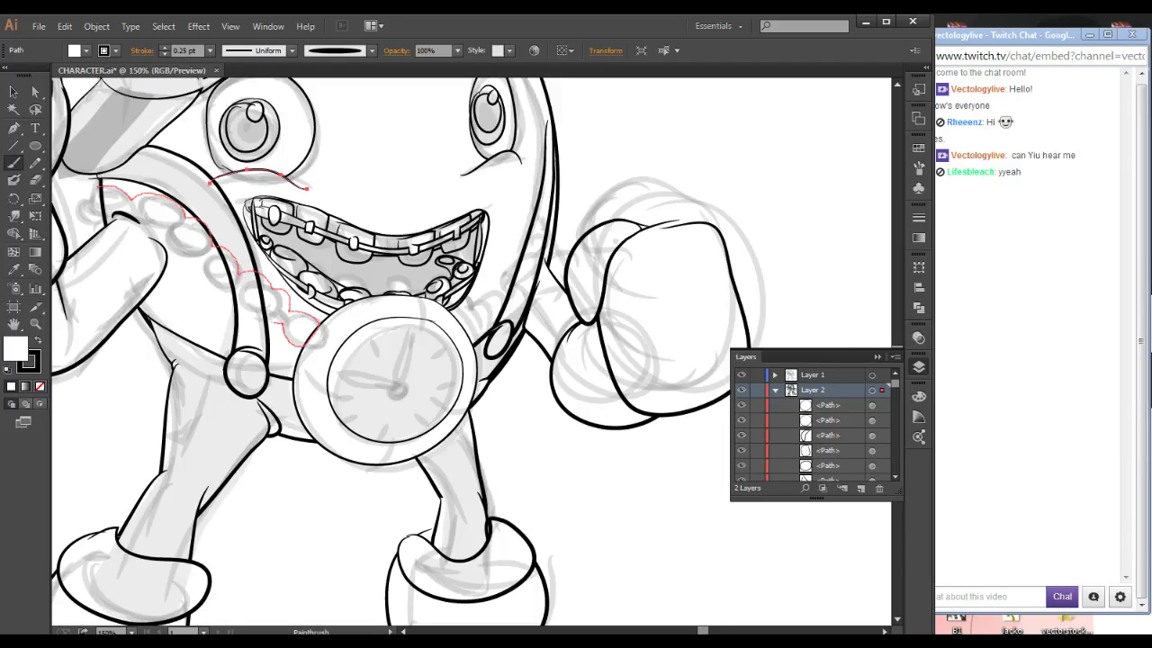
{"action": "left_click_drag", "start_coordinate": [247, 304], "coordinate": [245, 301]}
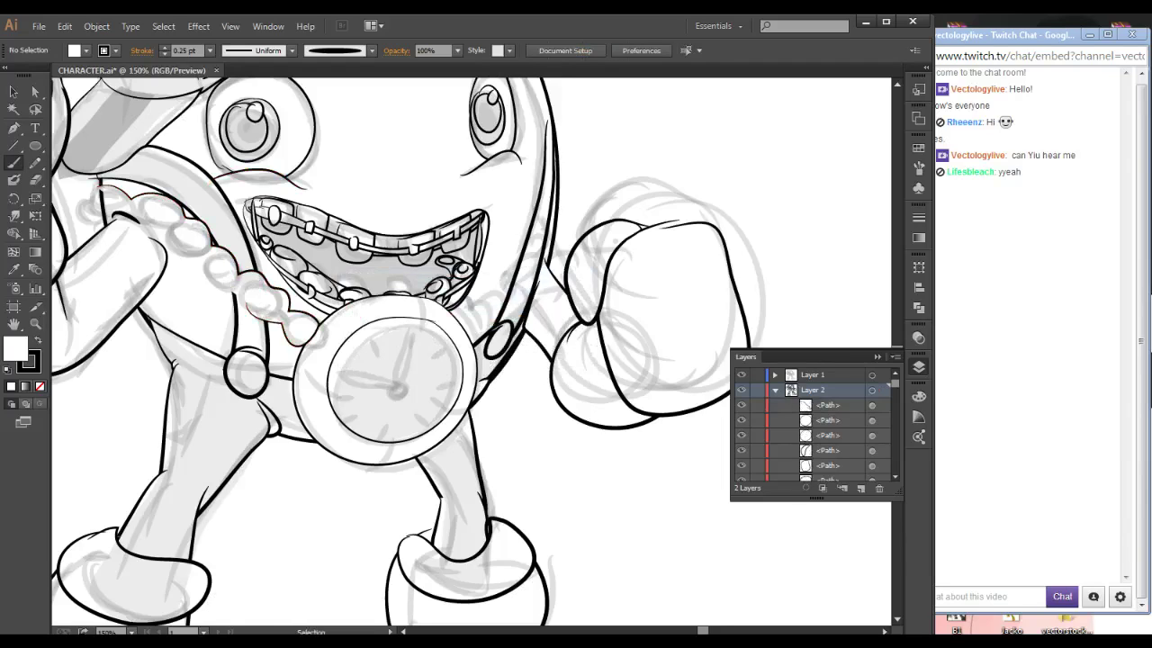
{"action": "key", "text": "ctrl+z"}
- Paint one closed scalloped 0.25 pt chain outline from the shoulder to the watch and back, and nudge it slightly into place
{"action": "mouse_move", "coordinate": [91, 195]}
{"action": "left_mouse_down"}
{"action": "mouse_move", "coordinate": [190, 222]}
{"action": "mouse_move", "coordinate": [292, 309]}
{"action": "left_mouse_up"}
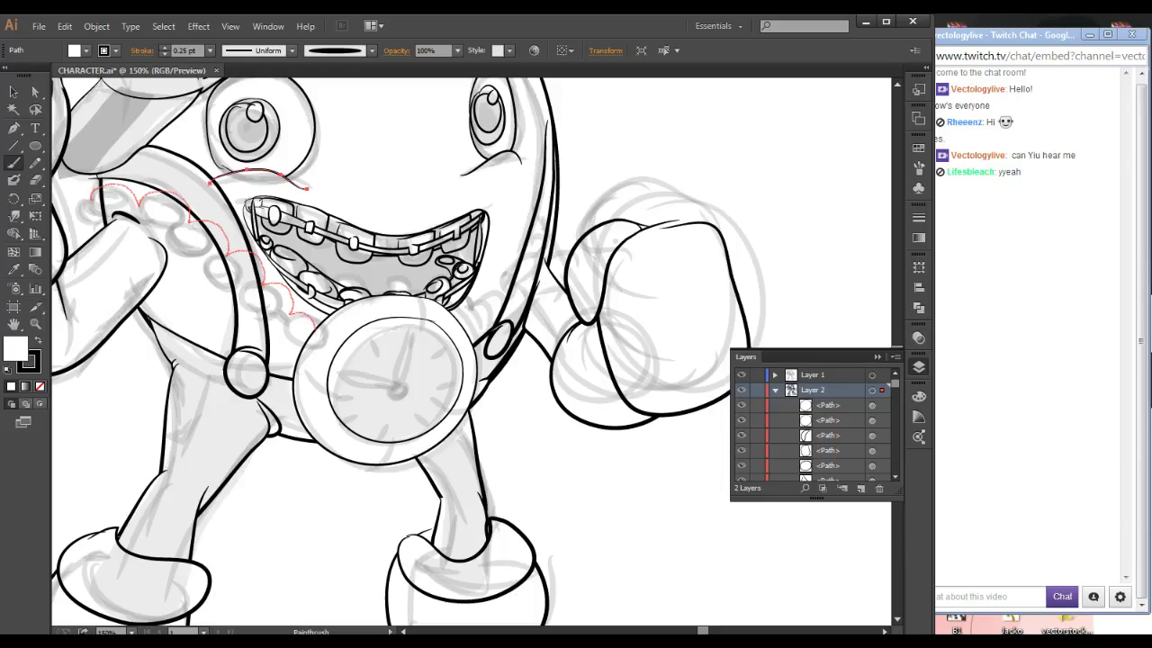
{"action": "left_click_drag", "start_coordinate": [275, 329], "coordinate": [248, 318]}
{"action": "left_click_drag", "start_coordinate": [207, 270], "coordinate": [180, 238]}
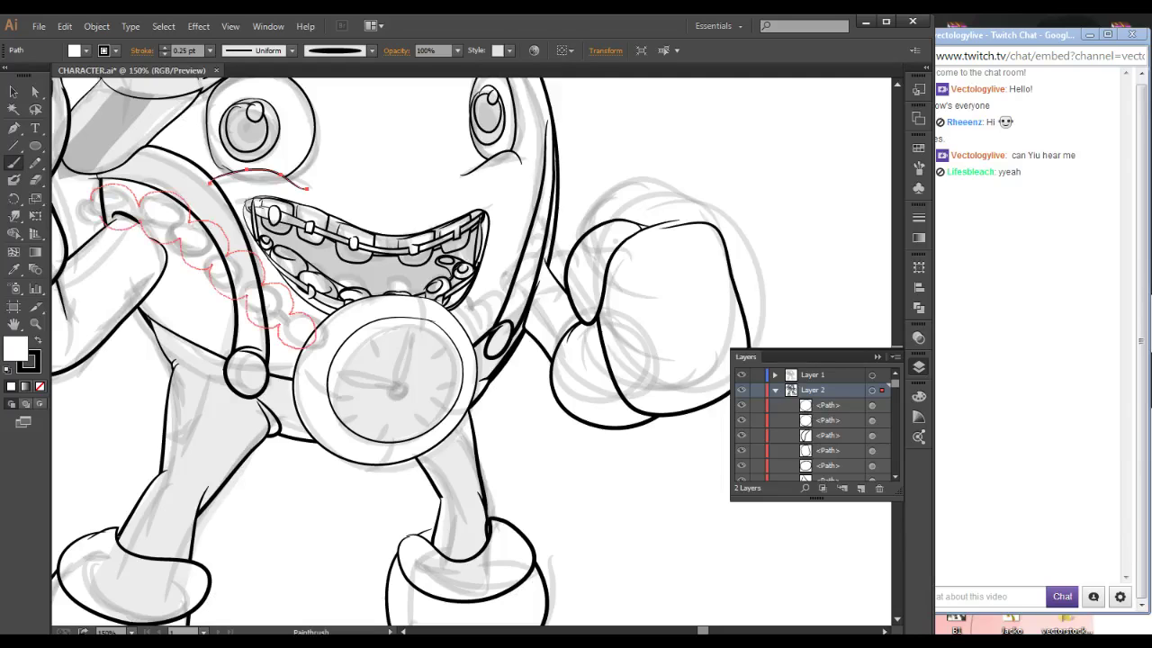
{"action": "left_click_drag", "start_coordinate": [87, 208], "coordinate": [85, 207]}
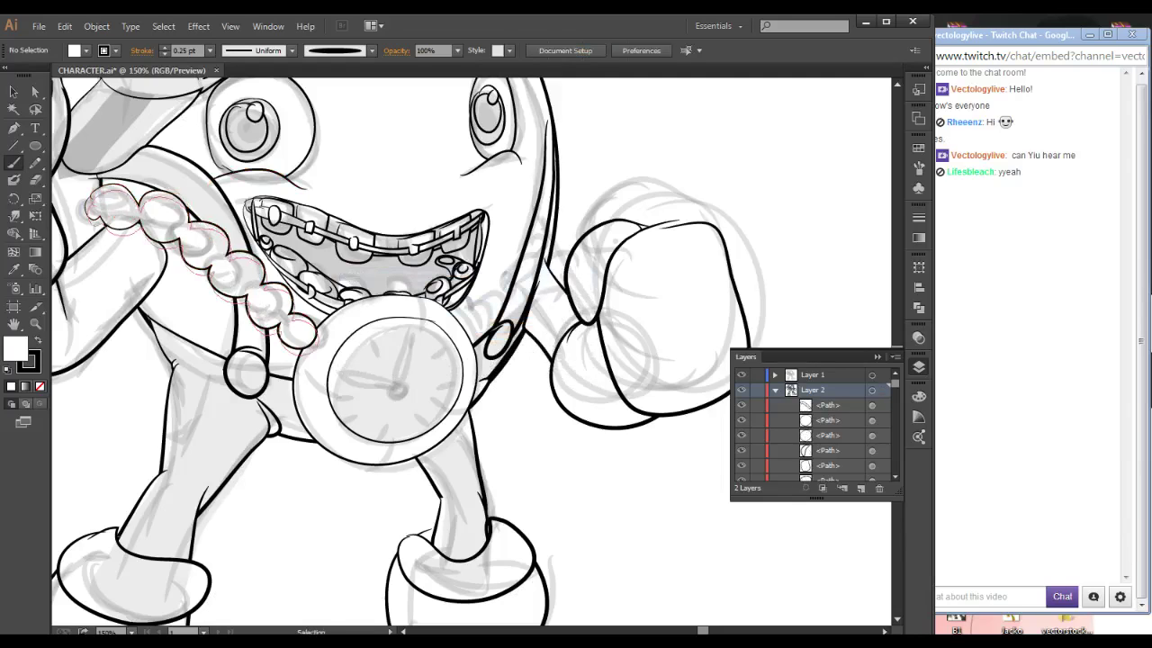
{"action": "left_click_drag", "start_coordinate": [212, 257], "coordinate": [216, 262]}
- Try painting a closed scalloped 0.25 pt chain outline from the watch up the body's edge on the clenched-fist side, and undo it
{"action": "left_click_drag", "start_coordinate": [468, 297], "coordinate": [443, 300]}
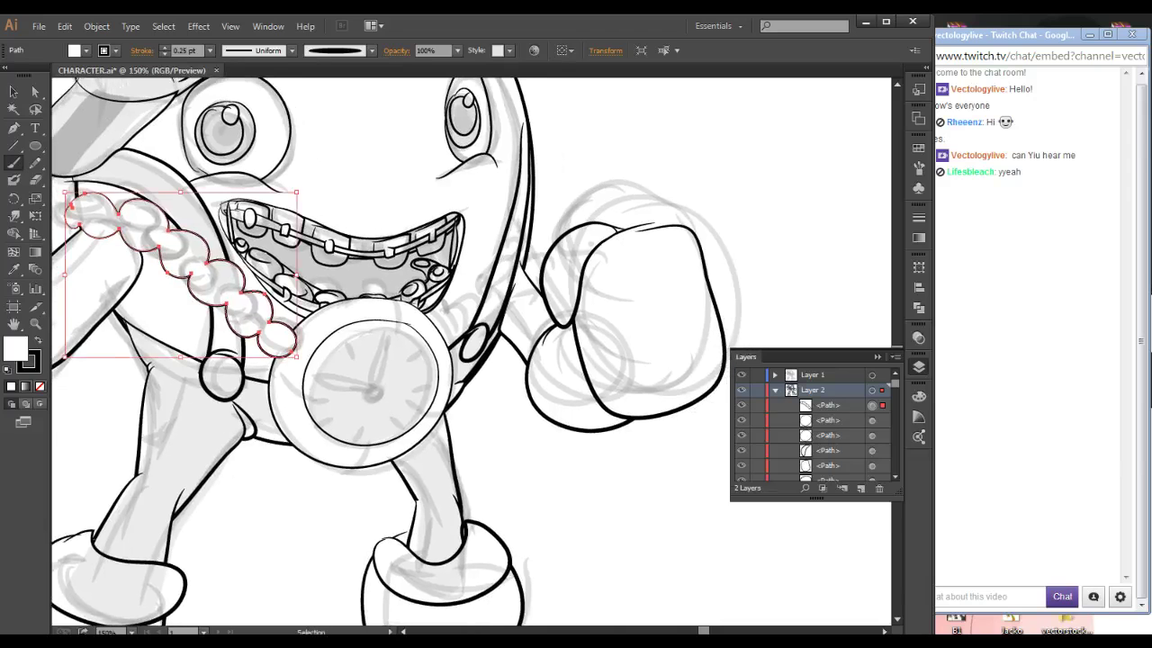
{"action": "mouse_move", "coordinate": [639, 142]}
{"action": "left_mouse_down"}
{"action": "mouse_move", "coordinate": [455, 281]}
{"action": "mouse_move", "coordinate": [636, 144]}
{"action": "left_mouse_up"}
{"action": "left_click_drag", "start_coordinate": [680, 140], "coordinate": [649, 150]}
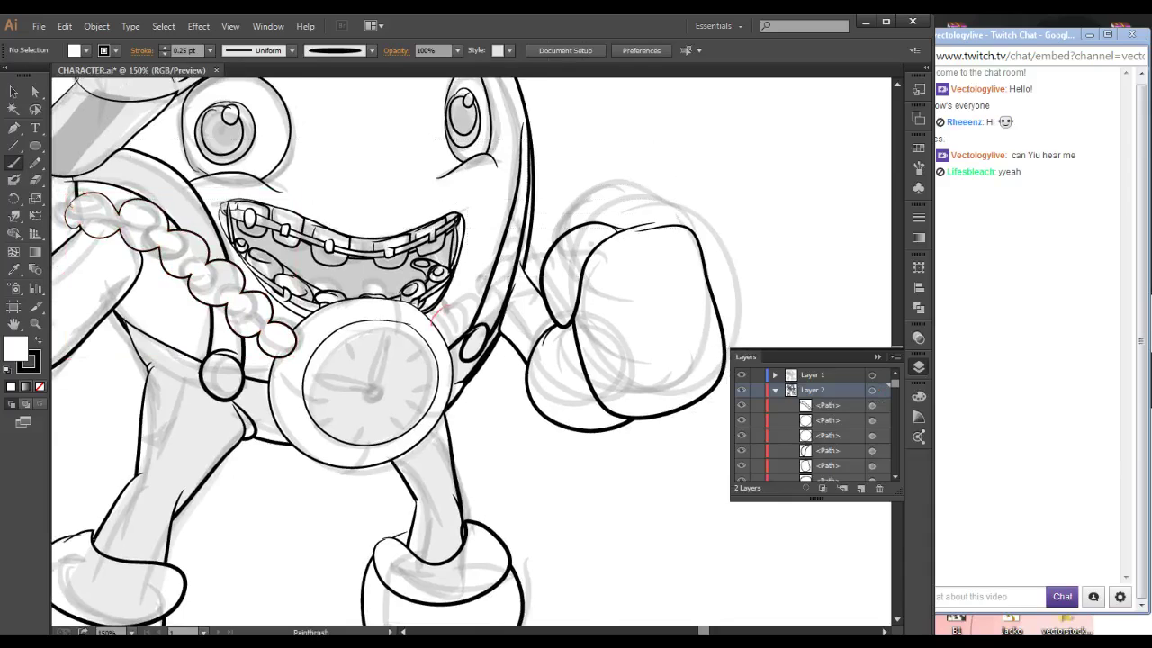
{"action": "left_click_drag", "start_coordinate": [457, 307], "coordinate": [490, 272]}
{"action": "left_click_drag", "start_coordinate": [540, 249], "coordinate": [517, 310]}
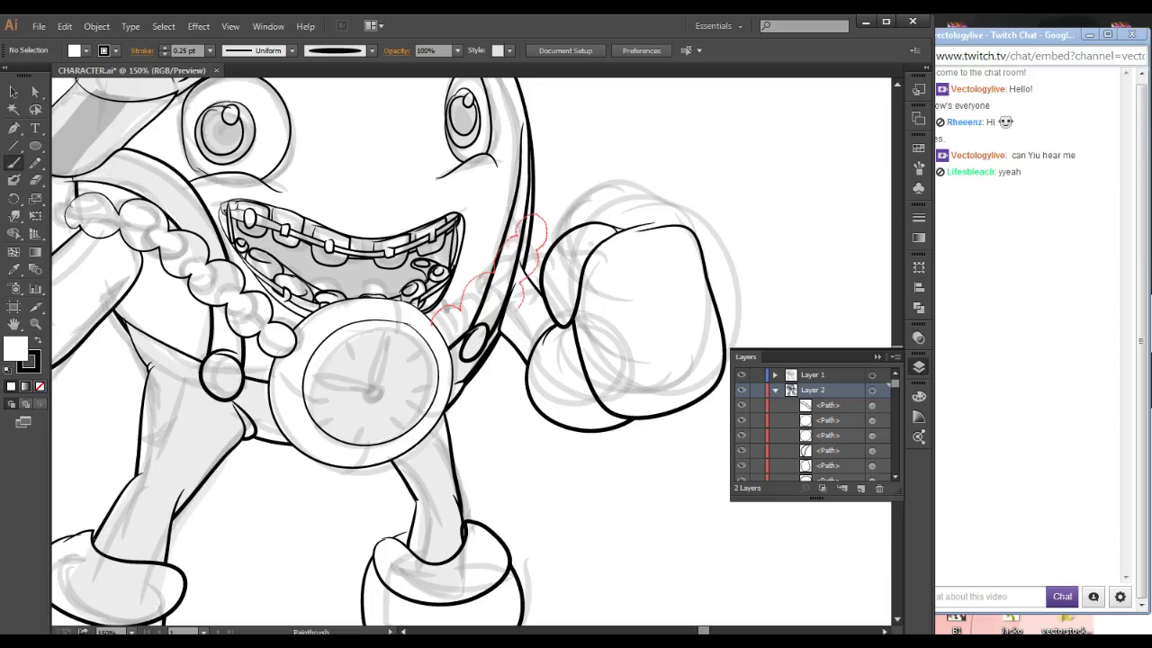
{"action": "left_click_drag", "start_coordinate": [432, 320], "coordinate": [450, 351]}
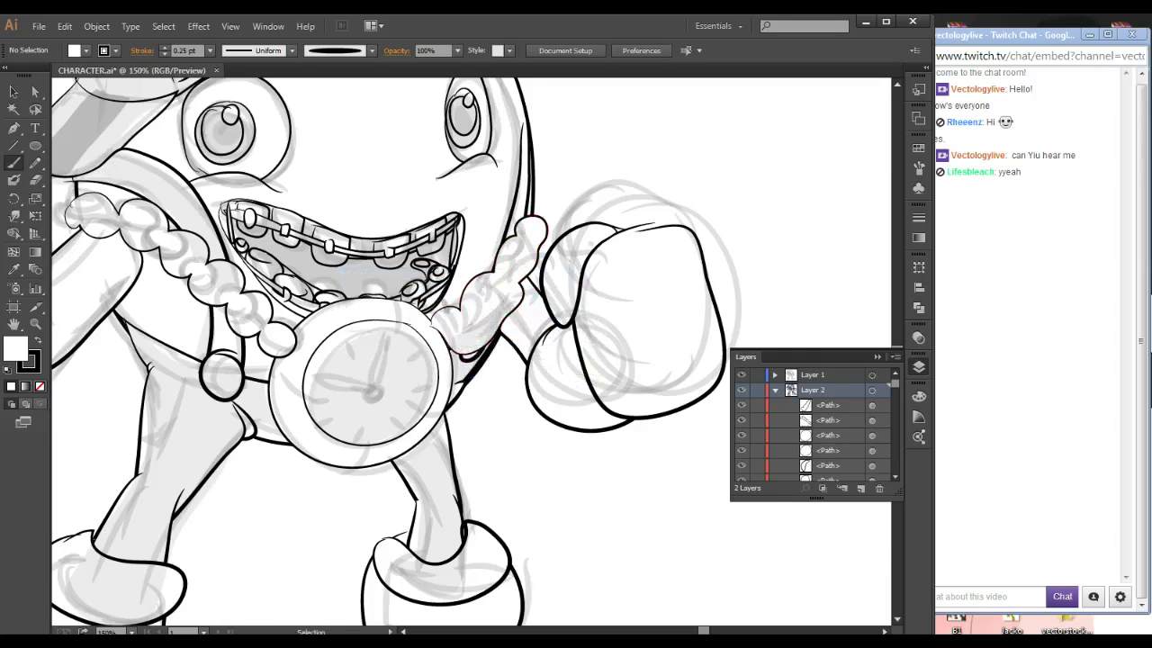
{"action": "key", "text": "ctrl+z"}
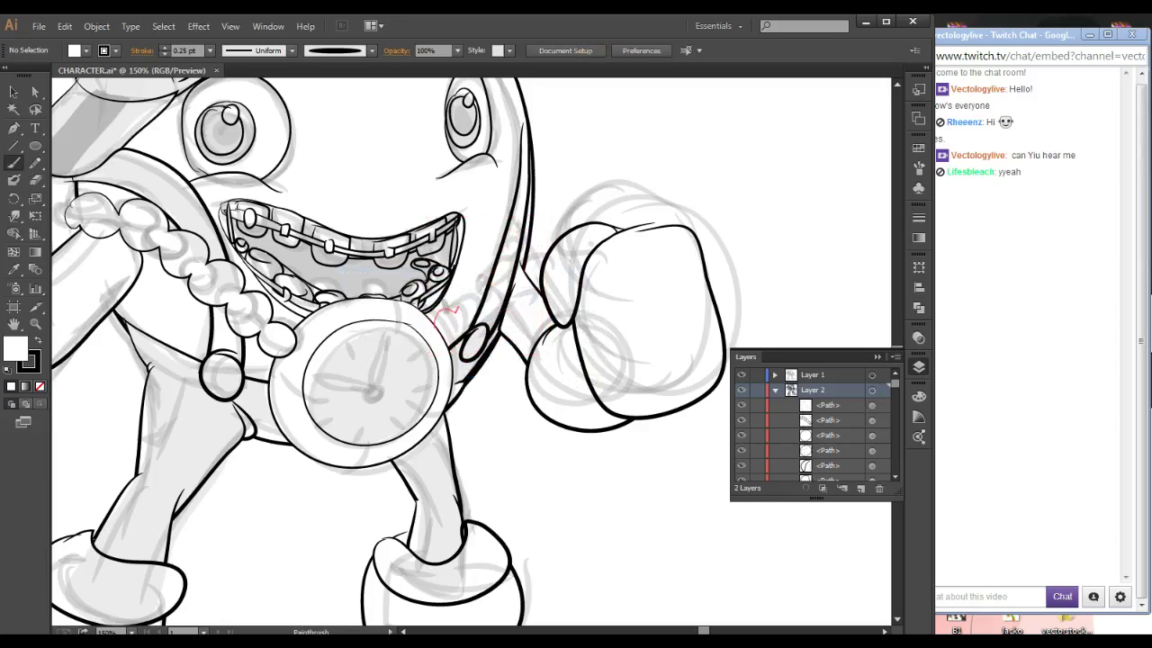
- Paint a closed scalloped 0.25 pt chain outline from the watch up to the body's edge beside the clenched fist and back
{"action": "mouse_move", "coordinate": [453, 299]}
{"action": "left_mouse_down"}
{"action": "mouse_move", "coordinate": [481, 281]}
{"action": "mouse_move", "coordinate": [518, 217]}
{"action": "left_mouse_up"}
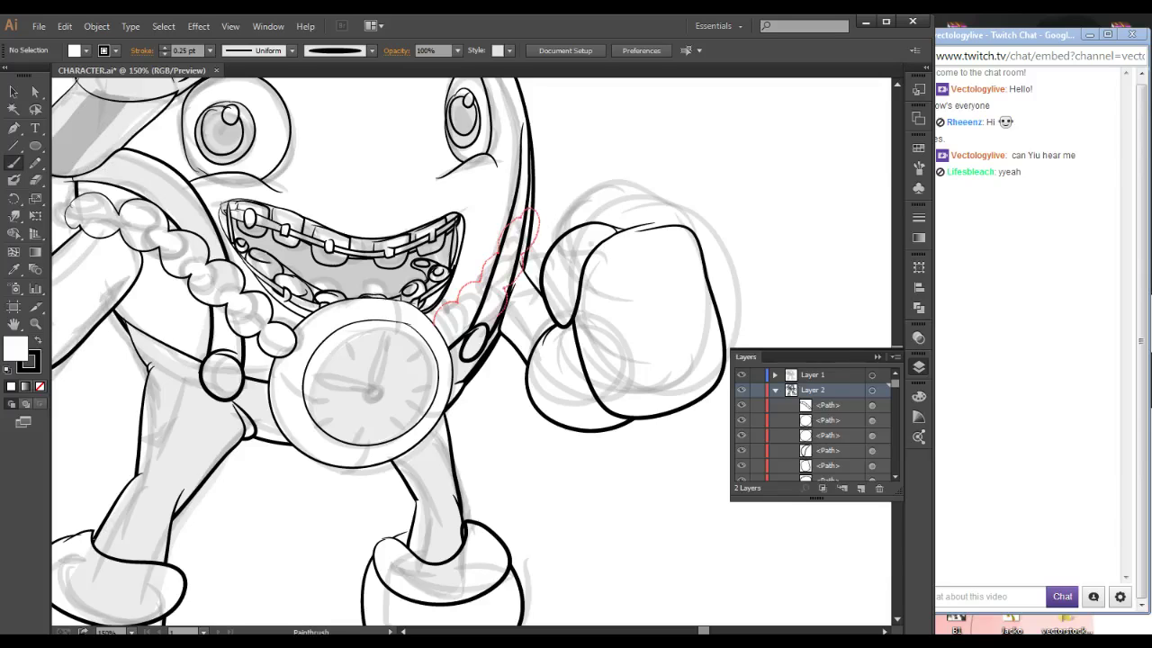
{"action": "key", "text": "ctrl+minus"}
{"action": "key", "text": "ctrl+minus"}
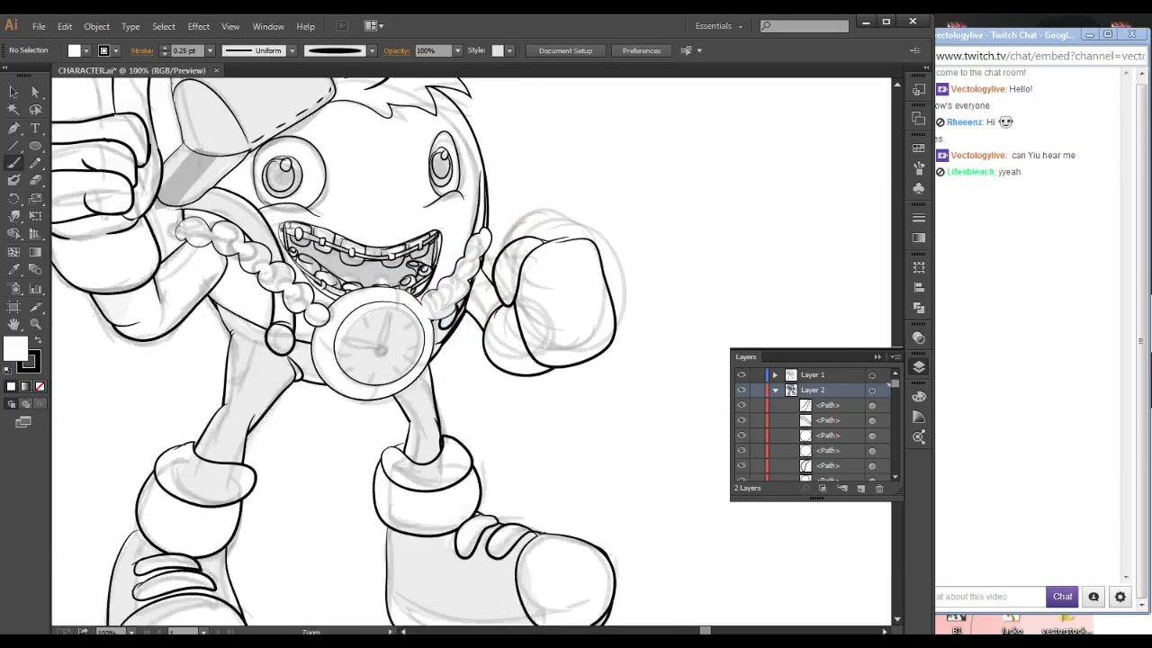
- Paint small 0.25 pt inner ovals in the chain links on the clenched-fist side of the watch
{"action": "left_click_drag", "start_coordinate": [428, 186], "coordinate": [551, 396]}
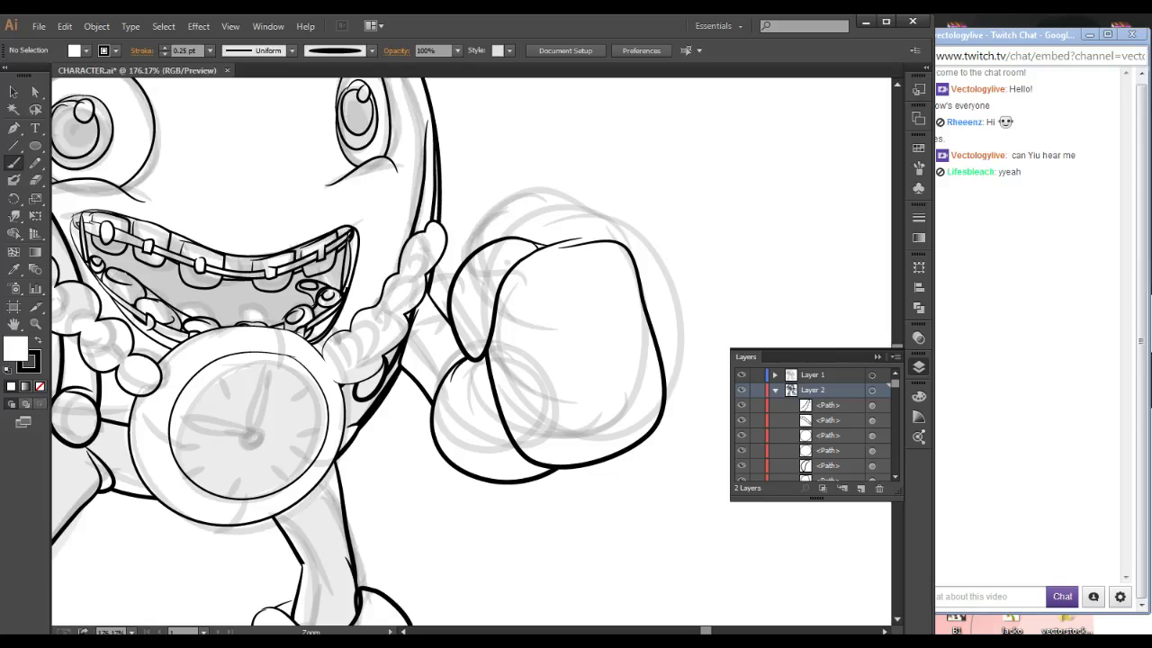
{"action": "mouse_move", "coordinate": [349, 340]}
{"action": "left_mouse_down"}
{"action": "mouse_move", "coordinate": [335, 361]}
{"action": "mouse_move", "coordinate": [389, 317]}
{"action": "left_mouse_up"}
{"action": "mouse_move", "coordinate": [404, 278]}
{"action": "left_mouse_down"}
{"action": "mouse_move", "coordinate": [415, 281]}
{"action": "mouse_move", "coordinate": [403, 274]}
{"action": "left_mouse_up"}
{"action": "mouse_move", "coordinate": [425, 236]}
{"action": "left_mouse_down"}
{"action": "mouse_move", "coordinate": [428, 250]}
{"action": "mouse_move", "coordinate": [424, 236]}
{"action": "left_mouse_up"}
- Paint curved 0.25 pt inner loops in each chain link between the watch and the thumbs-up shoulder
{"action": "left_click_drag", "start_coordinate": [419, 261], "coordinate": [609, 229]}
{"action": "left_click_drag", "start_coordinate": [301, 294], "coordinate": [304, 295]}
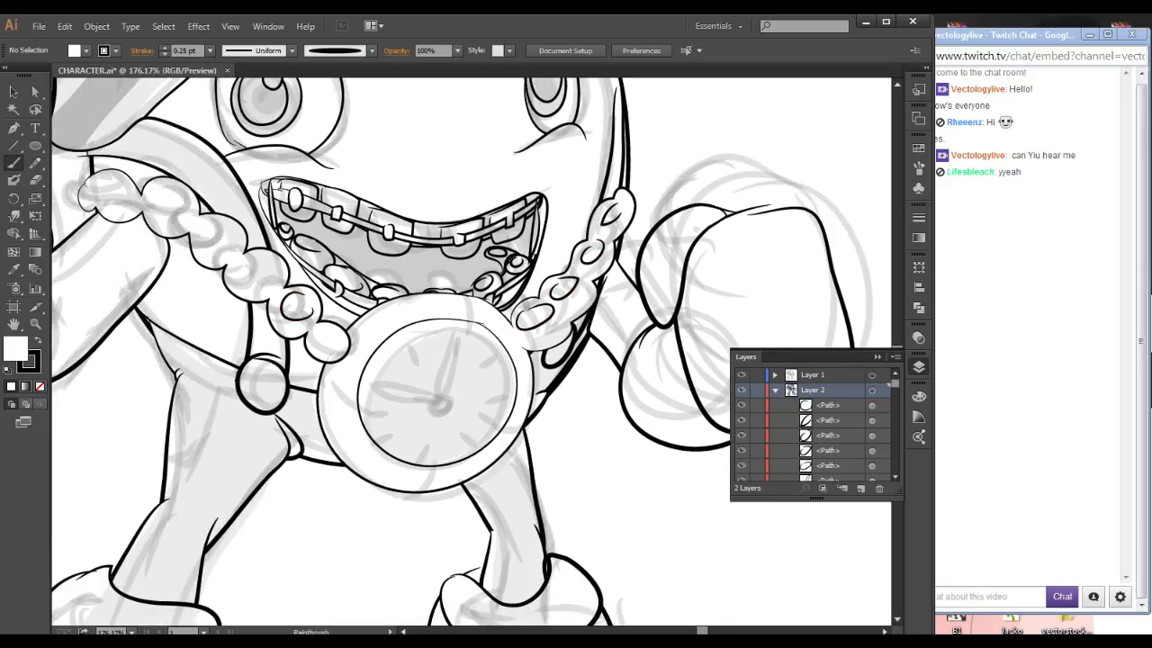
{"action": "left_click_drag", "start_coordinate": [246, 261], "coordinate": [270, 276]}
{"action": "left_click_drag", "start_coordinate": [203, 225], "coordinate": [220, 245]}
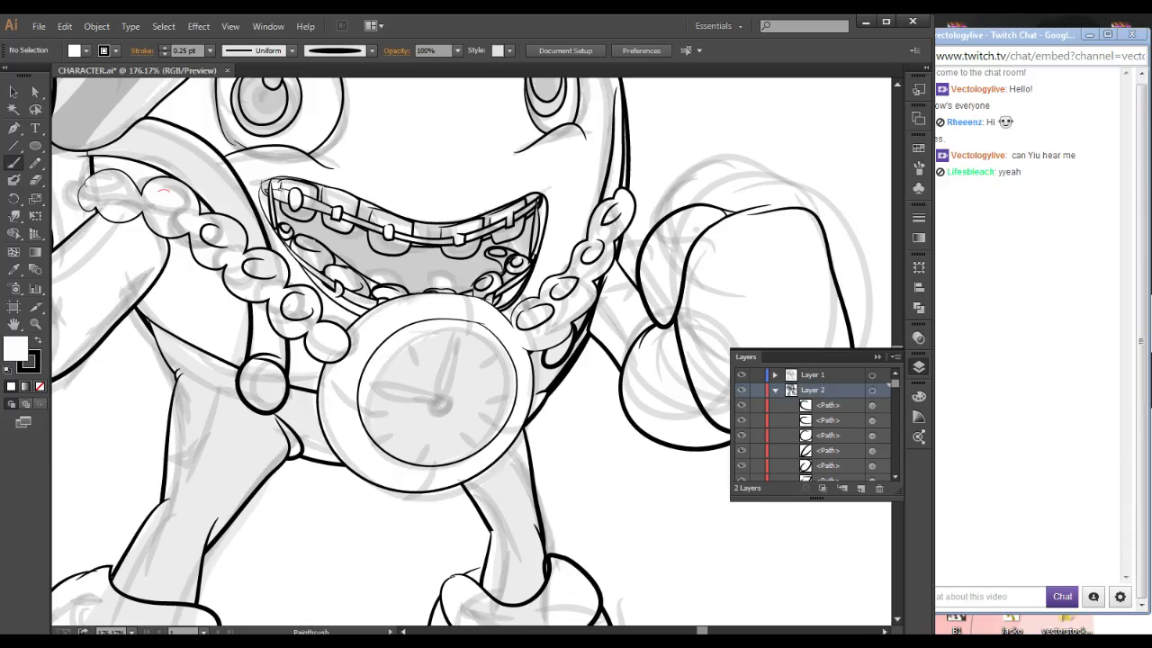
{"action": "left_click_drag", "start_coordinate": [165, 191], "coordinate": [180, 217]}
{"action": "mouse_move", "coordinate": [101, 180]}
{"action": "left_mouse_down"}
{"action": "mouse_move", "coordinate": [110, 209]}
{"action": "mouse_move", "coordinate": [125, 198]}
{"action": "left_mouse_up"}
{"action": "left_click_drag", "start_coordinate": [312, 329], "coordinate": [331, 343]}
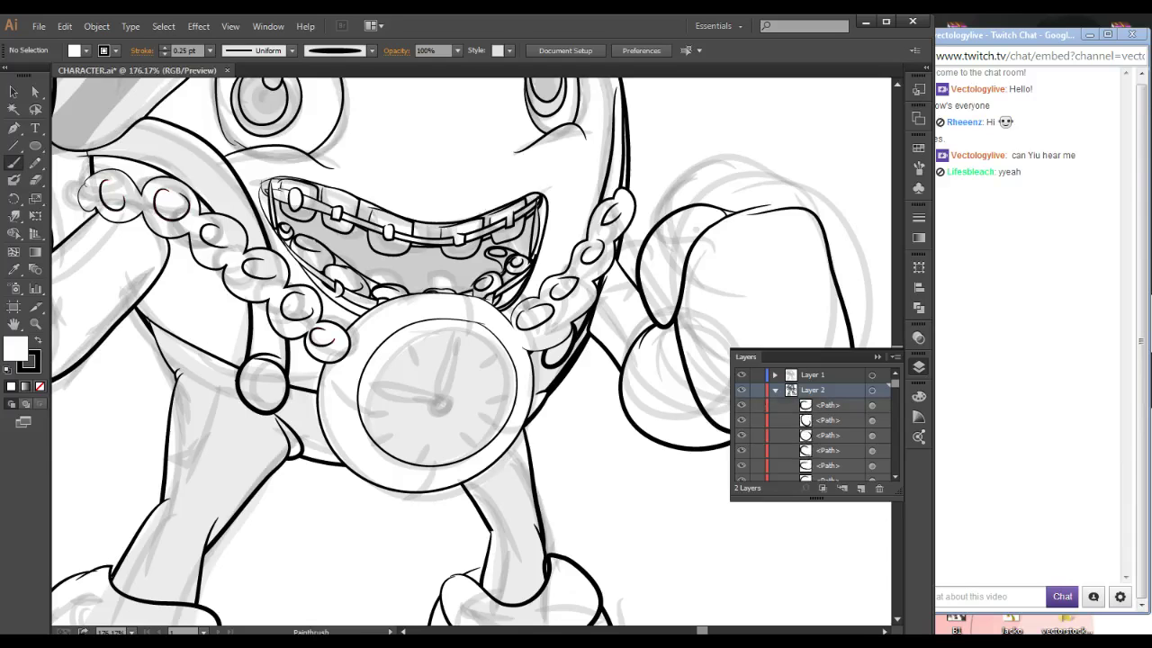
- Paint 0.25 pt gum lines above the upper teeth across the middle and both sides of the mouth
{"action": "mouse_move", "coordinate": [360, 297]}
{"action": "left_mouse_down"}
{"action": "mouse_move", "coordinate": [373, 375]}
{"action": "mouse_move", "coordinate": [346, 514]}
{"action": "mouse_move", "coordinate": [344, 461]}
{"action": "left_mouse_up"}
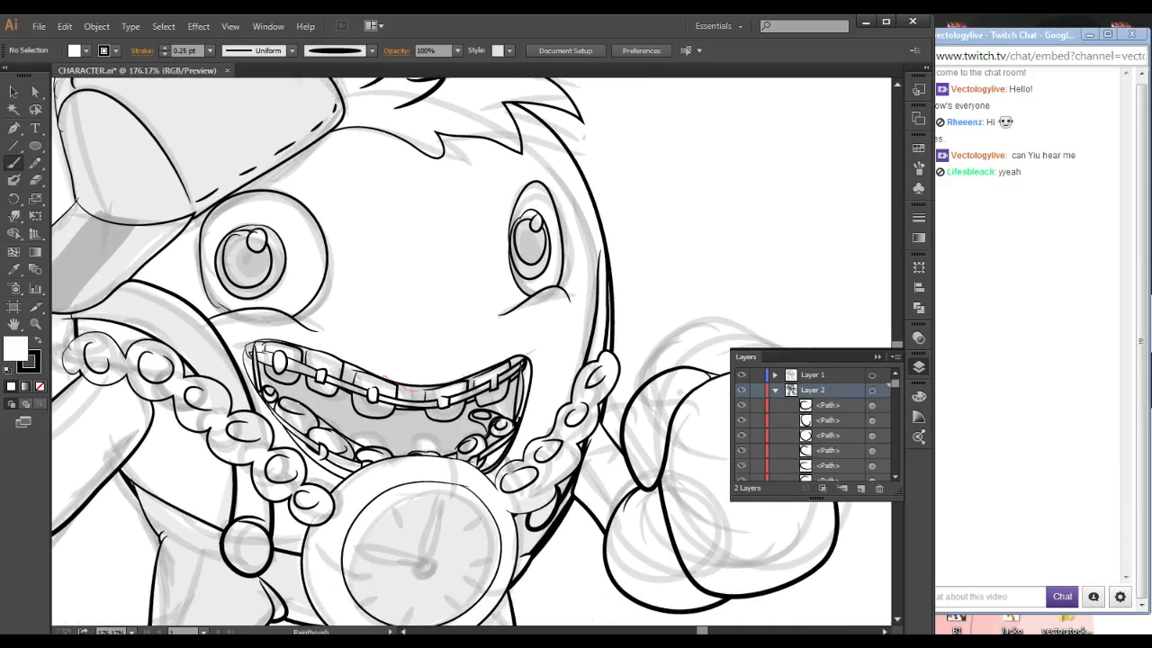
{"action": "mouse_move", "coordinate": [430, 385]}
{"action": "left_mouse_down"}
{"action": "mouse_move", "coordinate": [449, 369]}
{"action": "mouse_move", "coordinate": [516, 356]}
{"action": "left_mouse_up"}
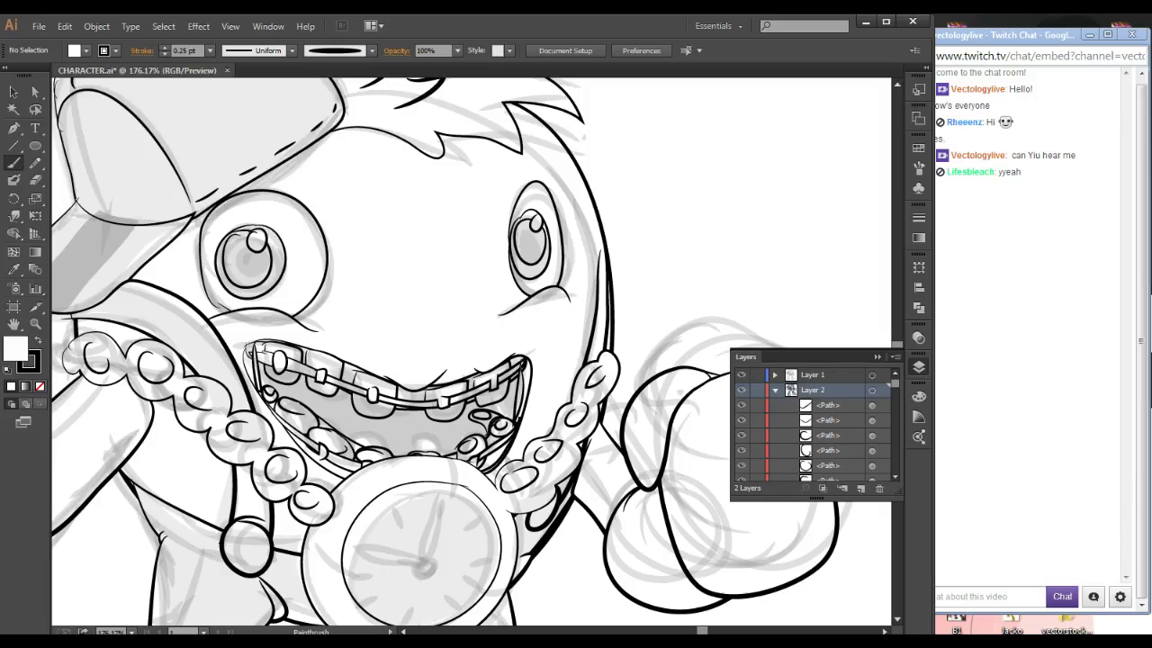
{"action": "left_click_drag", "start_coordinate": [312, 347], "coordinate": [349, 360]}
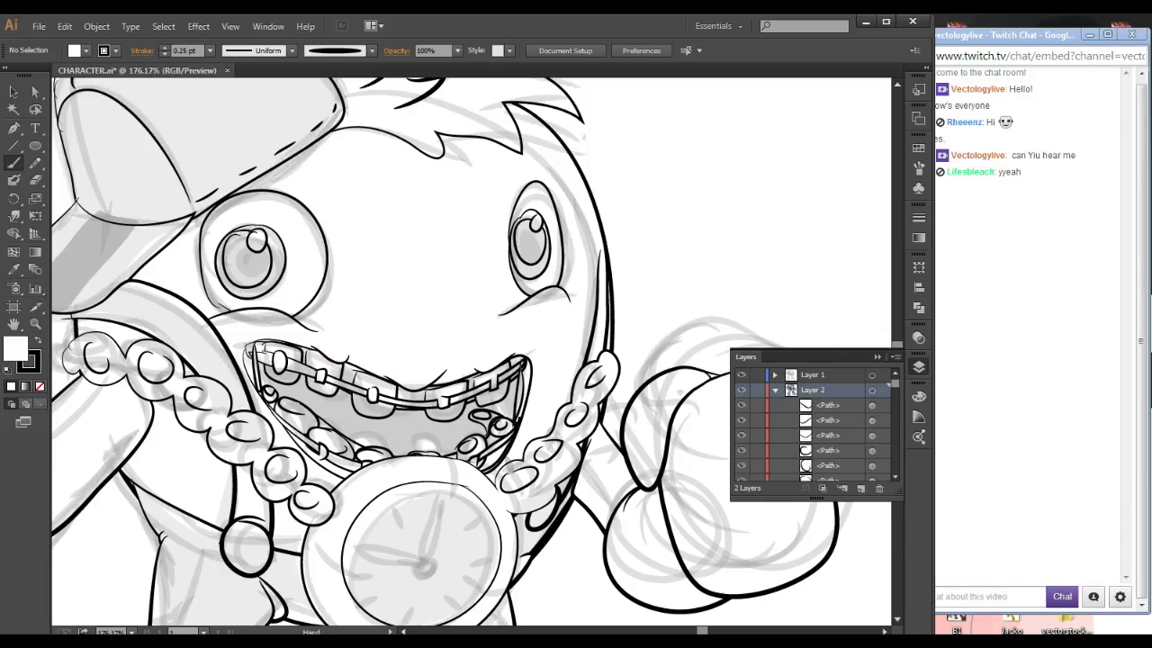
- Select all the inked line art, move it off the faded sketch onto empty canvas and deselect it
{"action": "key", "text": "ctrl+minus"}
{"action": "key", "text": "ctrl+minus"}
{"action": "key", "text": "ctrl+minus"}
{"action": "key", "text": "ctrl+minus"}
{"action": "key", "text": "ctrl+minus"}
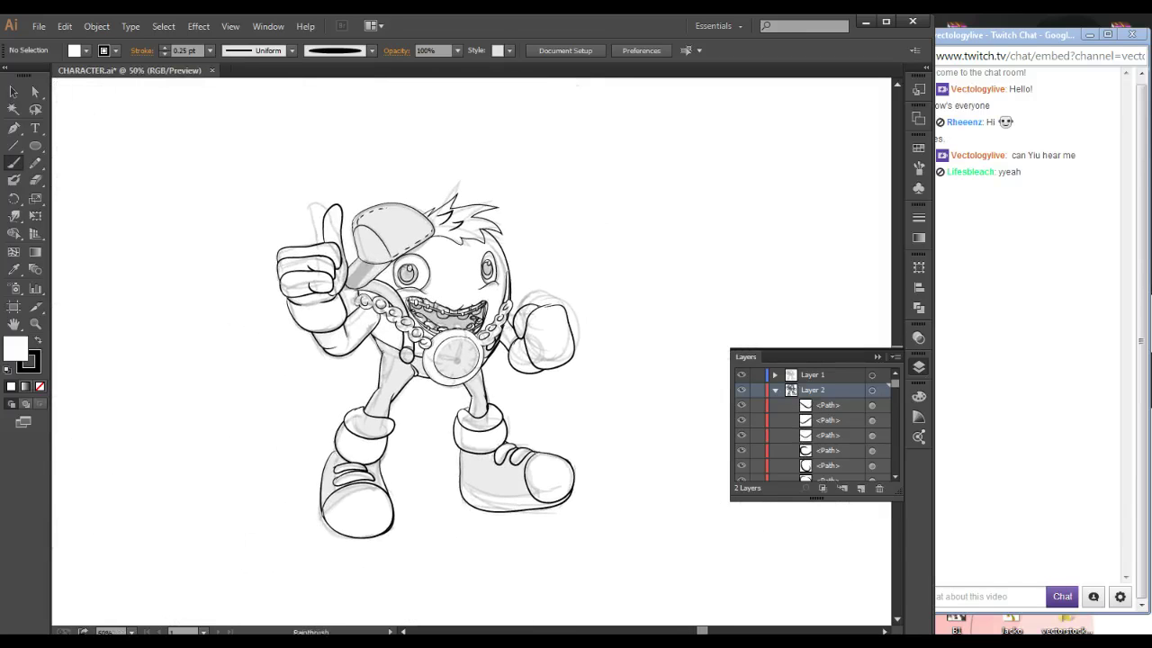
{"action": "key", "text": "ctrl+a"}
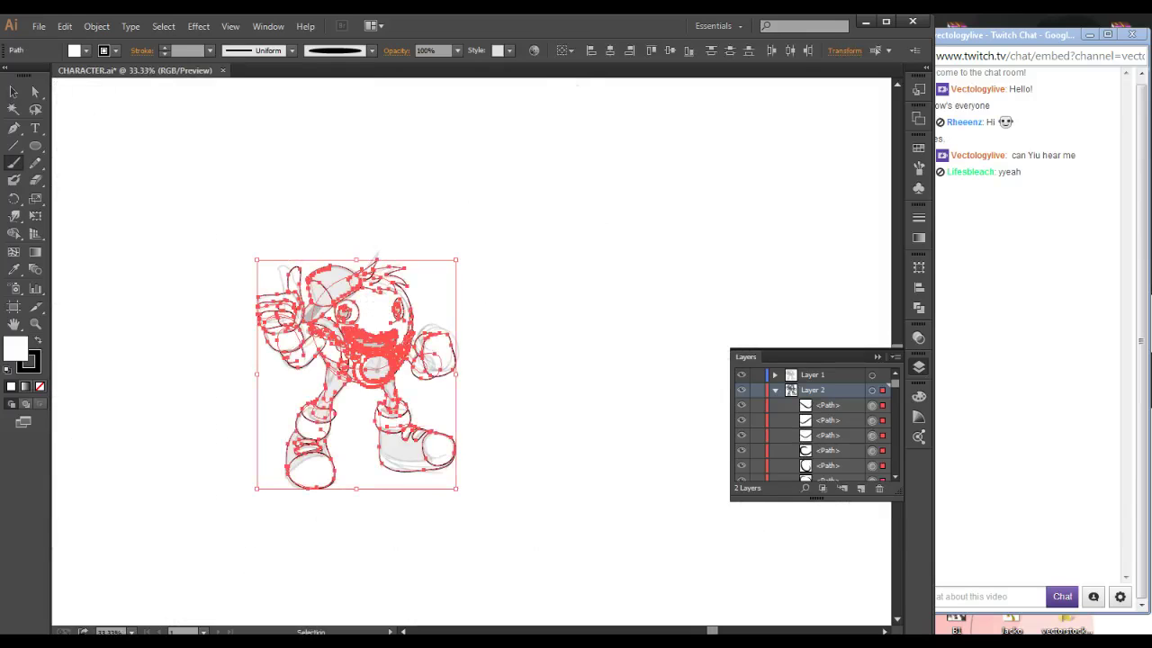
{"action": "left_click_drag", "start_coordinate": [382, 346], "coordinate": [597, 274]}
{"action": "left_click", "coordinate": [693, 233], "text": "ctrl"}
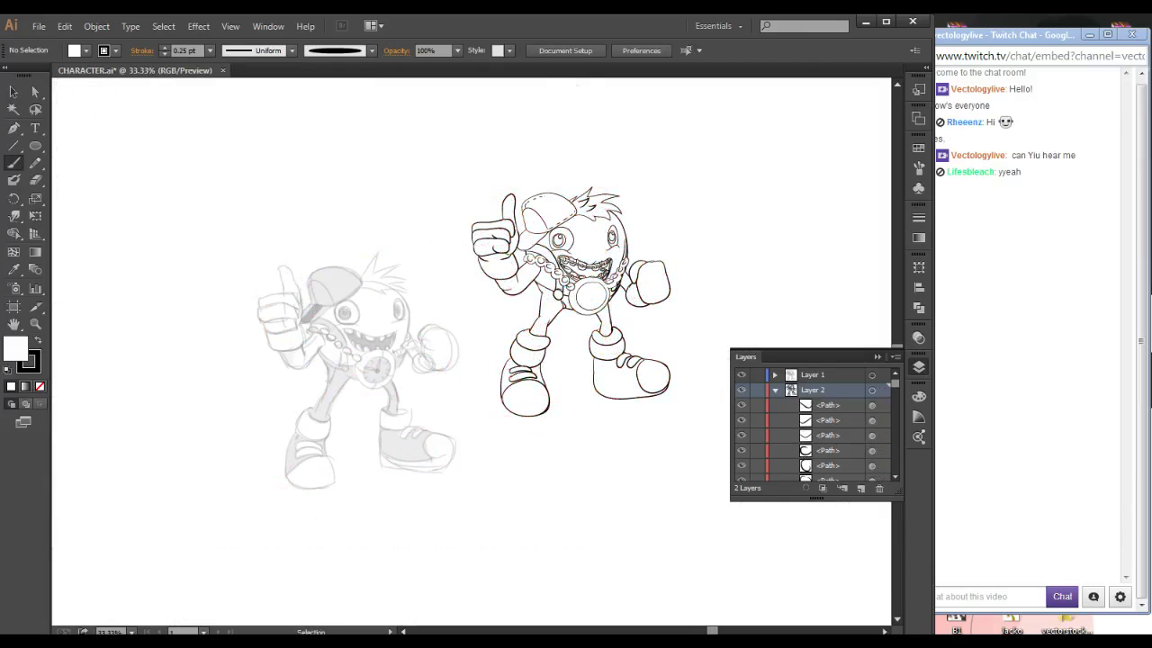
- Select the whole inked character and place a duplicate of it beside the original
{"action": "left_click_drag", "start_coordinate": [696, 232], "coordinate": [469, 416]}
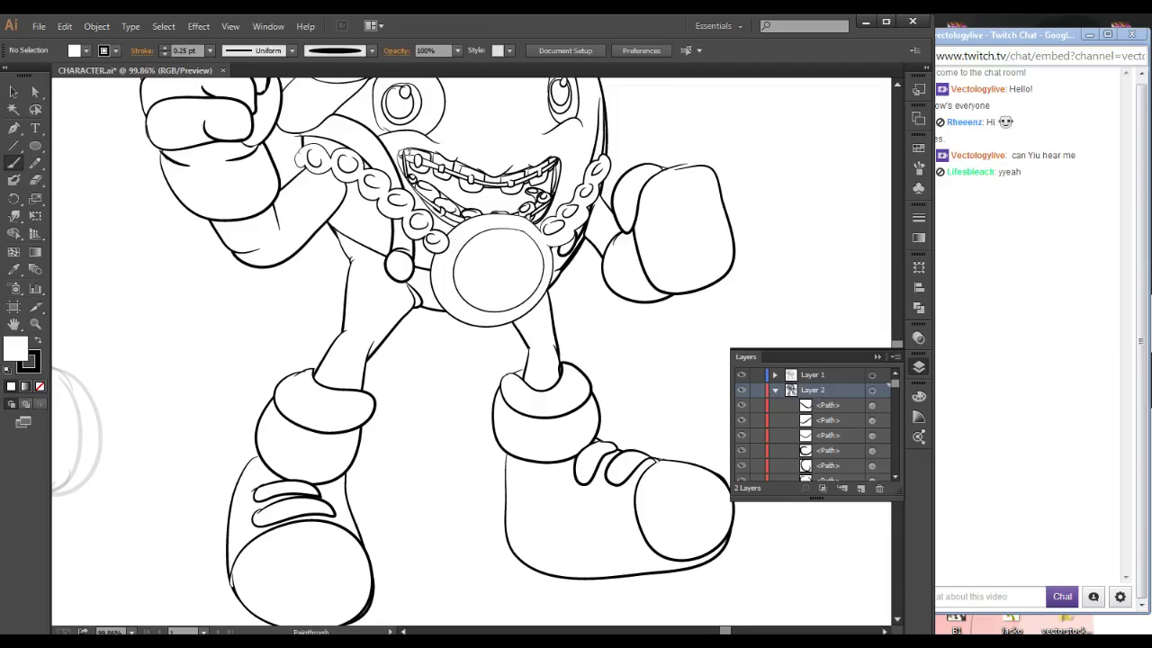
{"action": "left_click_drag", "start_coordinate": [571, 191], "coordinate": [557, 315]}
{"action": "left_click", "coordinate": [555, 317], "text": "ctrl+alt"}
{"action": "scroll", "coordinate": [410, 446], "scroll_direction": "down", "scroll_amount": 1}
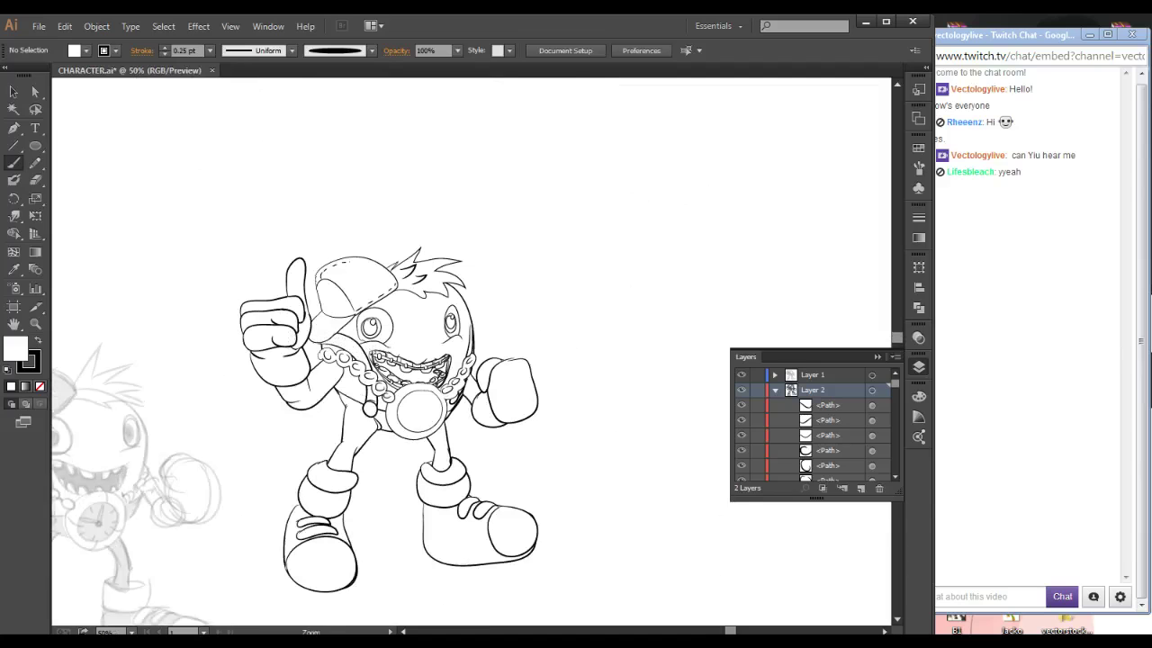
{"action": "left_click_drag", "start_coordinate": [247, 601], "coordinate": [233, 604]}
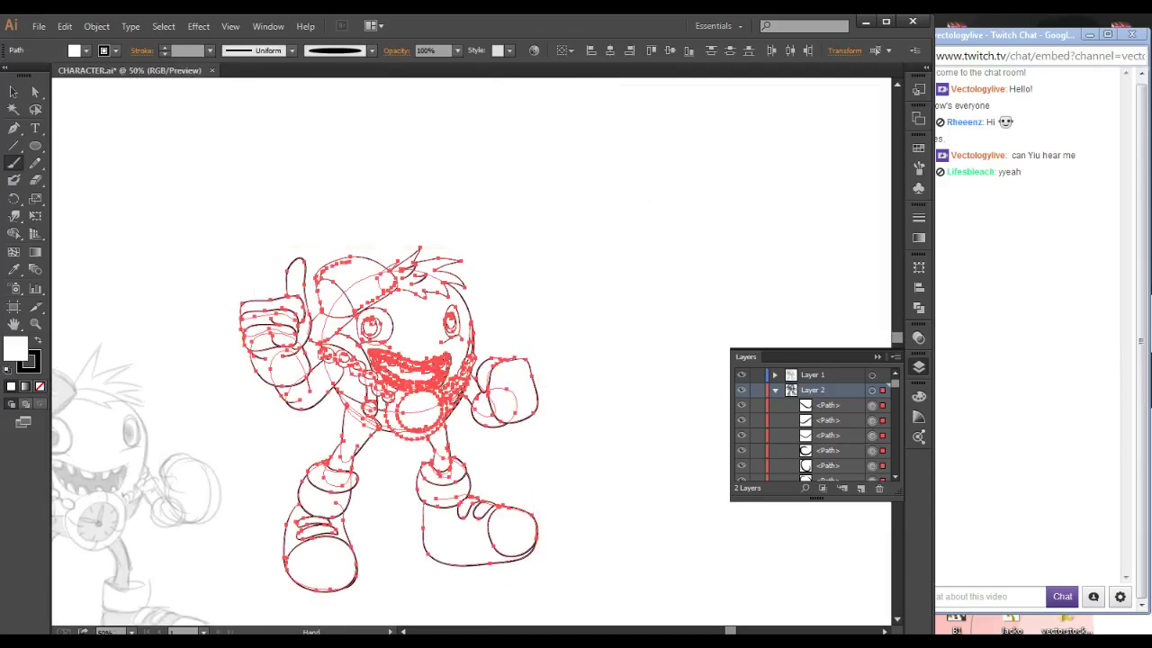
{"action": "left_click_drag", "start_coordinate": [504, 432], "coordinate": [646, 380]}
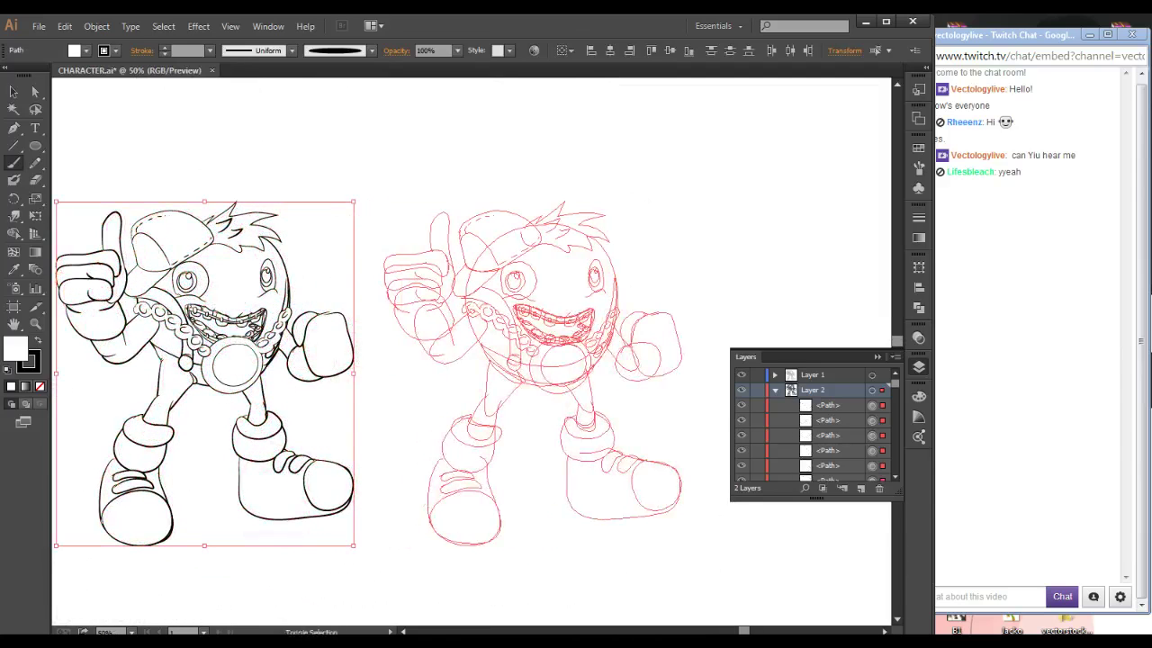
- Outline the strokes of the duplicated character and unite all its shapes into one solid silhouette
{"action": "left_click", "coordinate": [97, 27]}
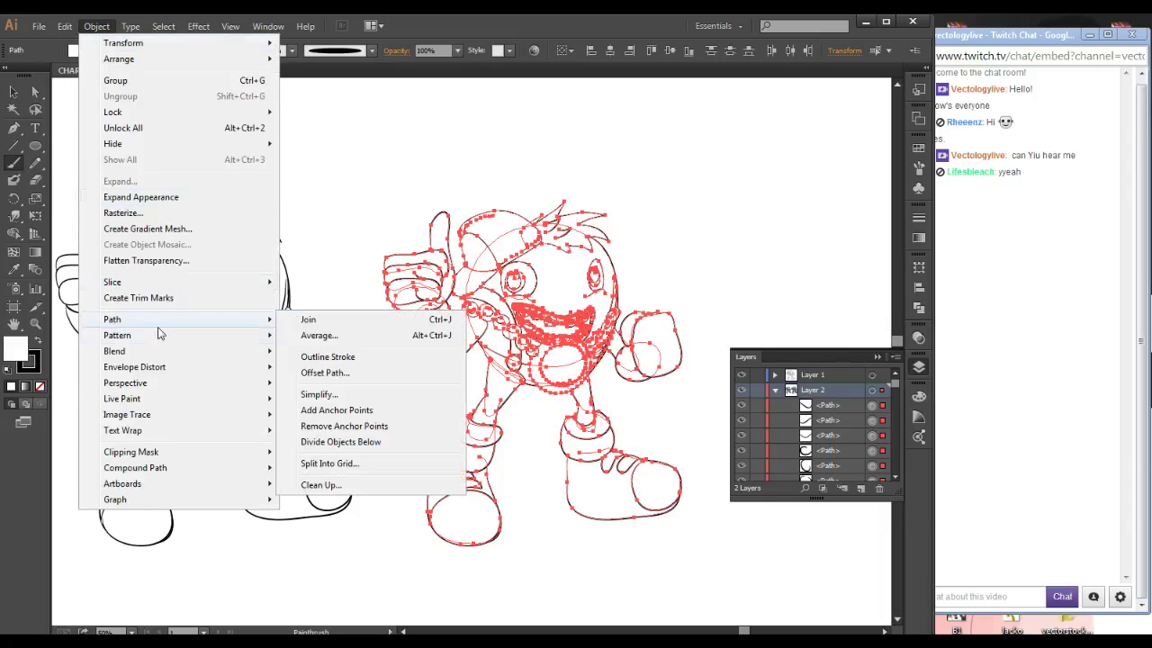
{"action": "left_click", "coordinate": [325, 356]}
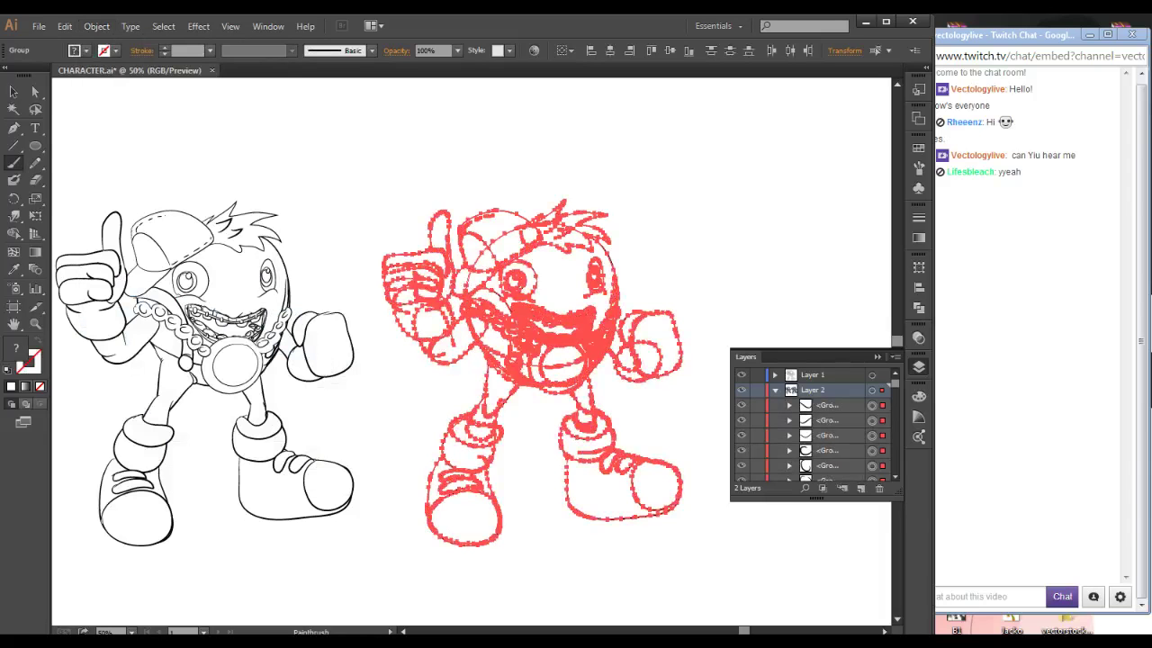
{"action": "left_click", "coordinate": [919, 307]}
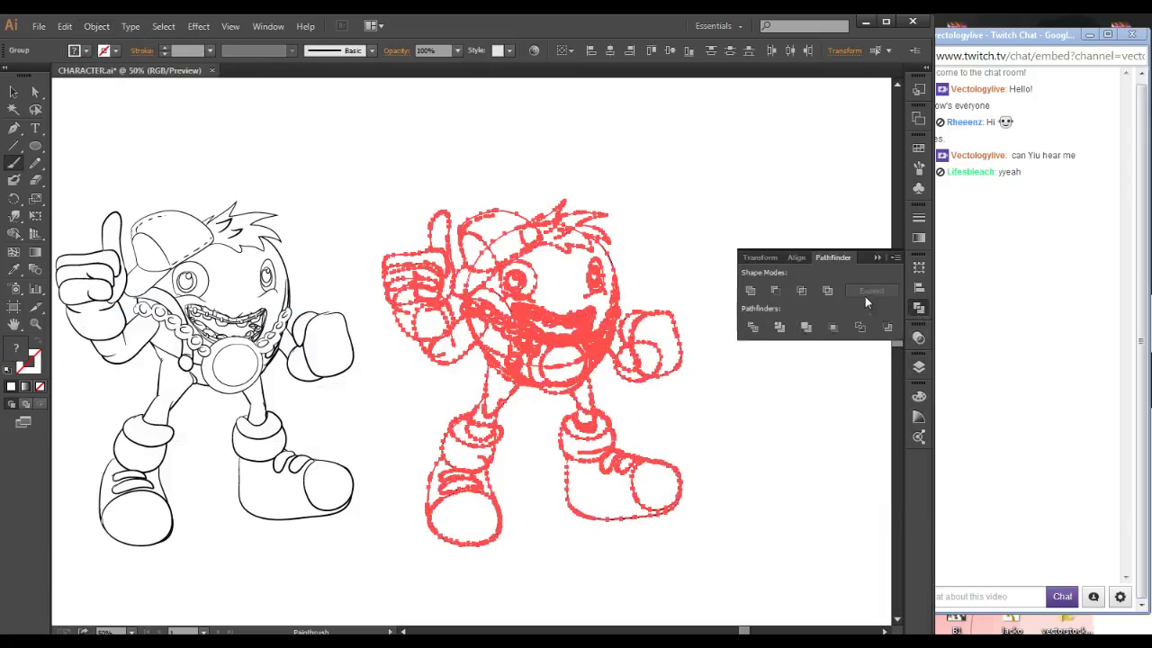
{"action": "left_click", "coordinate": [751, 291]}
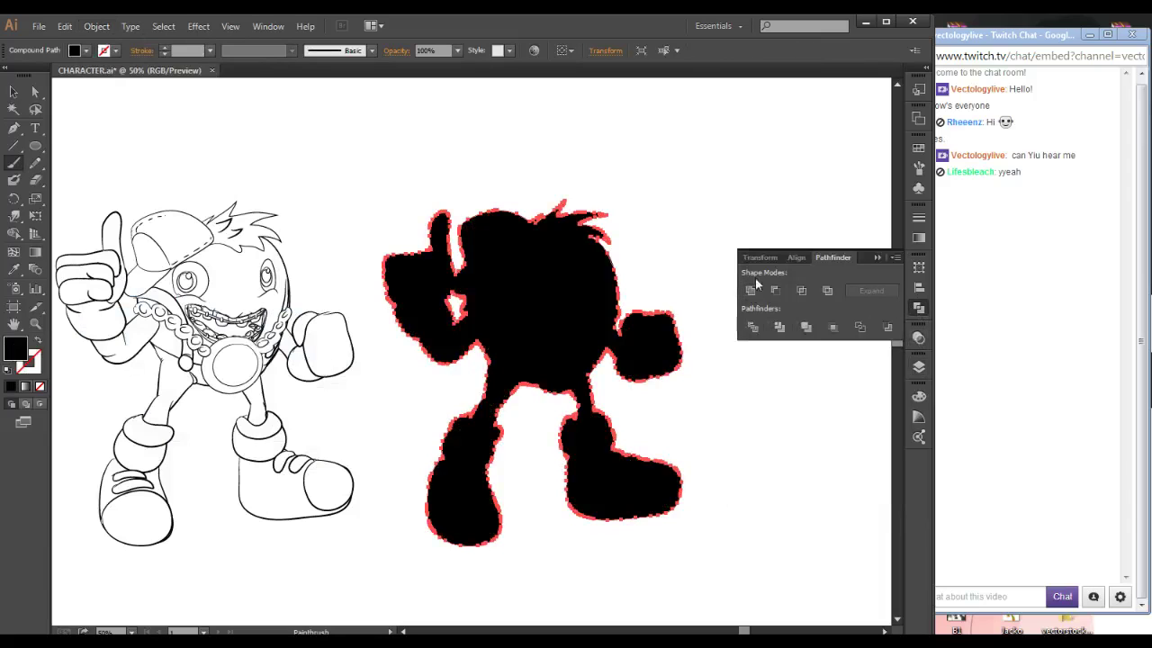
- Give the silhouette a solid black 9 pt stroke and deselect it
{"action": "left_click", "coordinate": [34, 369]}
{"action": "left_click", "coordinate": [11, 386]}
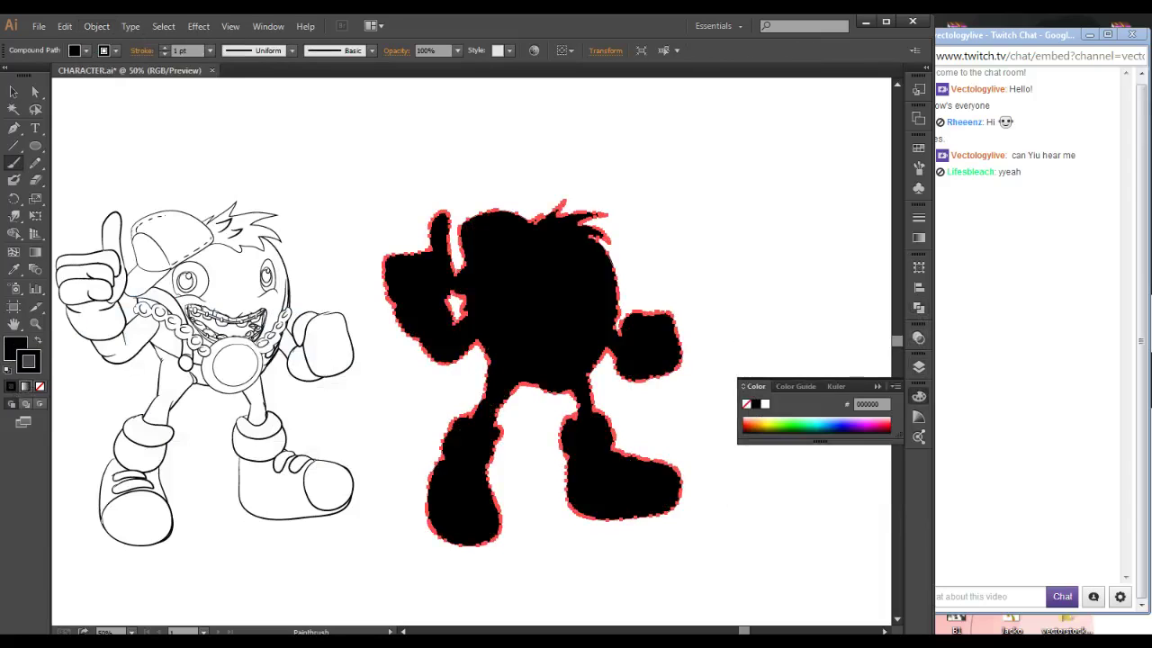
{"action": "left_click", "coordinate": [163, 48]}
{"action": "left_click", "coordinate": [164, 48]}
{"action": "left_click", "coordinate": [166, 48]}
{"action": "left_click", "coordinate": [164, 49]}
{"action": "left_click", "coordinate": [163, 50]}
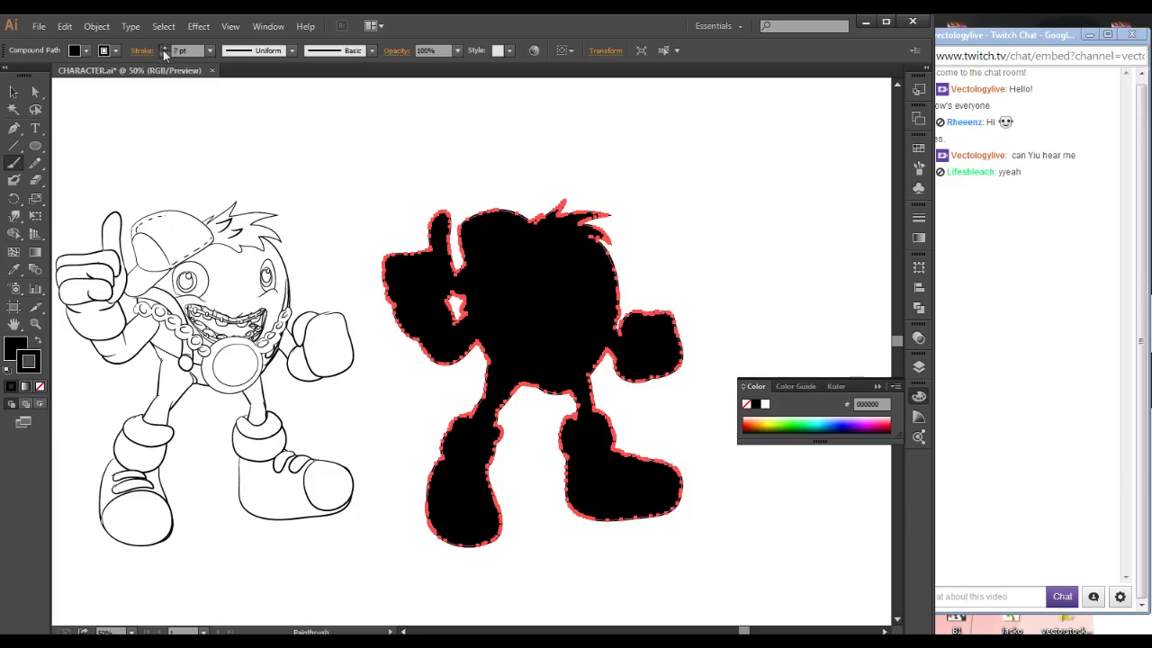
{"action": "left_click", "coordinate": [164, 50]}
{"action": "left_click", "coordinate": [164, 50]}
{"action": "left_click", "coordinate": [164, 50]}
{"action": "left_click", "coordinate": [165, 54]}
{"action": "key", "text": "ctrl+shift+a"}
- Select all paths of the original line-art character and group them
{"action": "left_click_drag", "start_coordinate": [378, 297], "coordinate": [449, 281]}
{"action": "left_click", "coordinate": [14, 92]}
{"action": "left_click", "coordinate": [342, 342]}
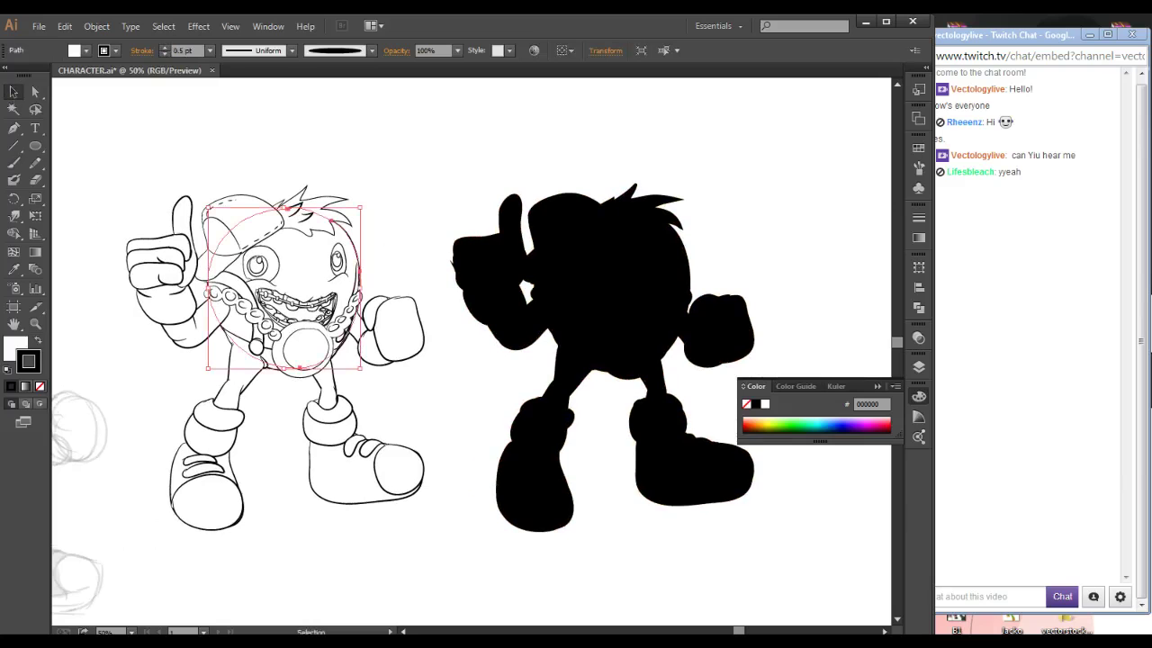
{"action": "mouse_move", "coordinate": [421, 185]}
{"action": "left_mouse_down"}
{"action": "mouse_move", "coordinate": [251, 479]}
{"action": "mouse_move", "coordinate": [111, 580]}
{"action": "left_mouse_up"}
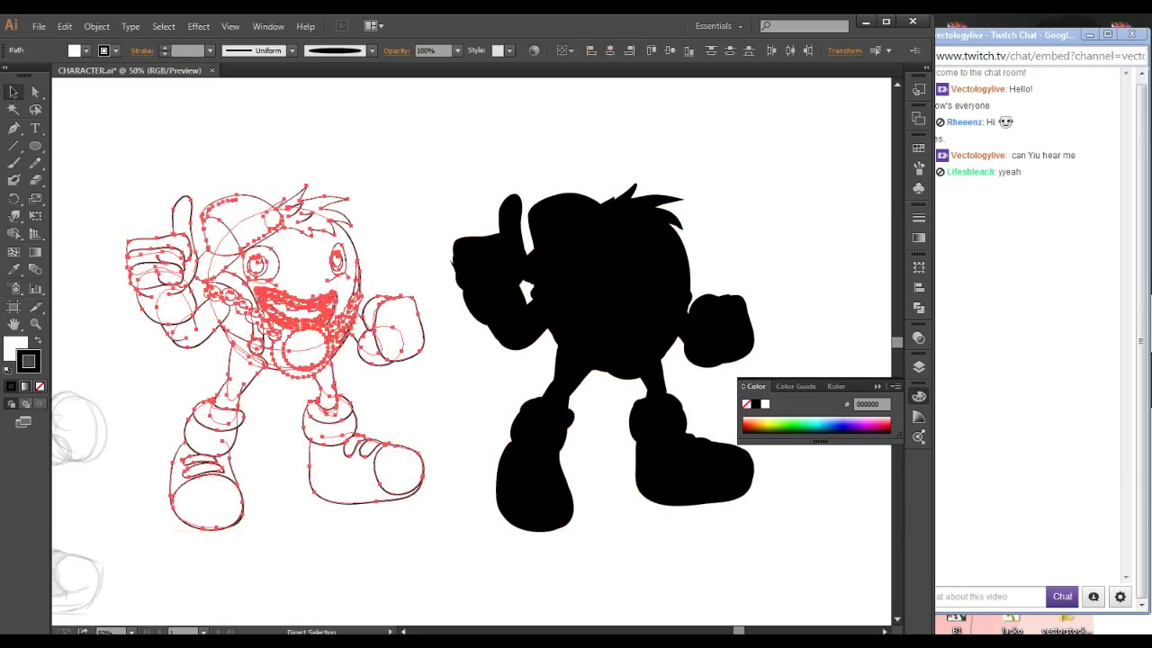
{"action": "key", "text": "ctrl+g"}
{"action": "key", "text": "v"}
- Select the grouped line art together with the silhouette and align their centres horizontally and vertically
{"action": "left_click", "coordinate": [594, 288]}
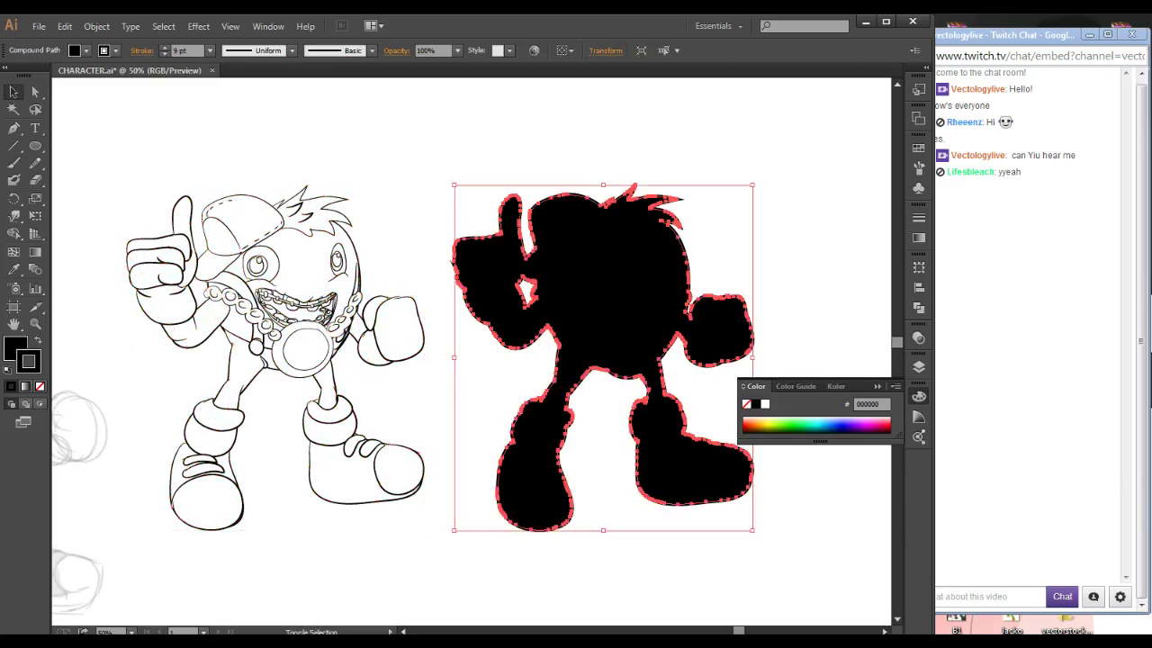
{"action": "key", "text": "ctrl+a"}
{"action": "left_click", "coordinate": [611, 51]}
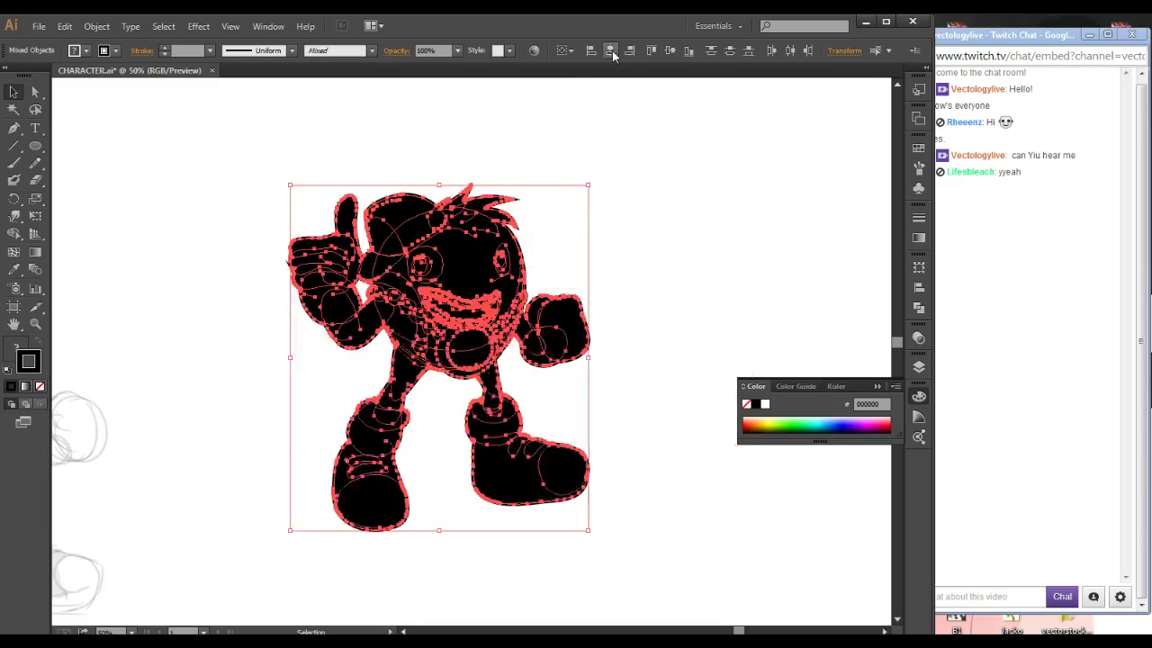
{"action": "left_click", "coordinate": [671, 51]}
{"action": "left_click", "coordinate": [671, 186]}
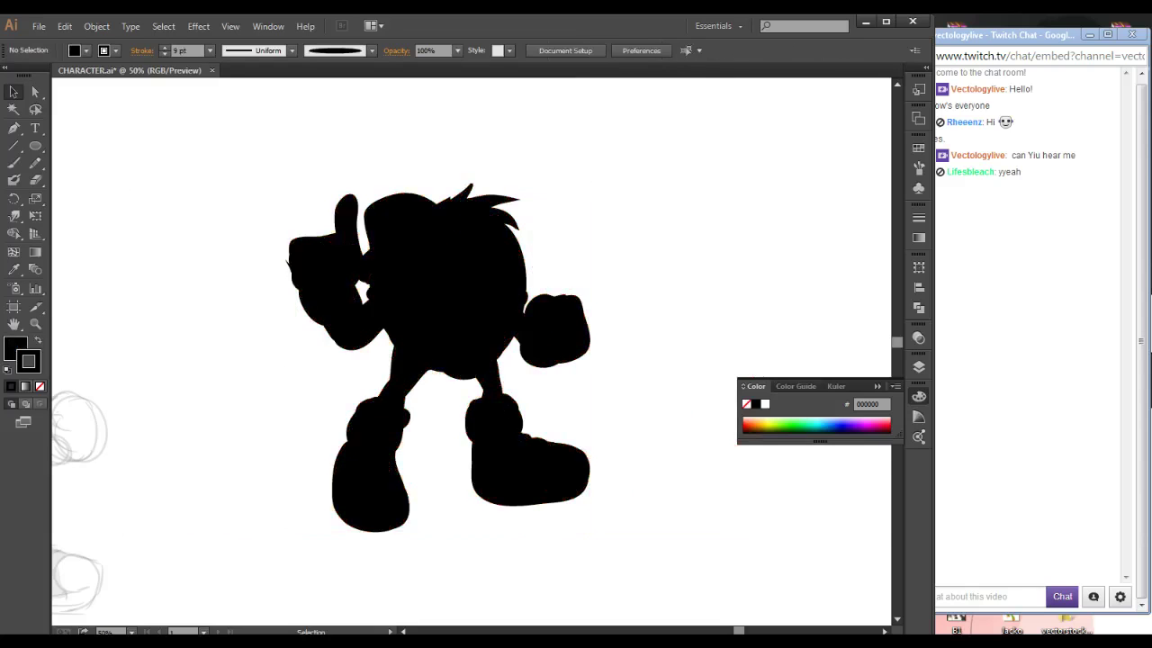
- Send the black silhouette to the back behind the line art and deselect it
{"action": "left_click", "coordinate": [477, 261]}
{"action": "key", "text": "ctrl+shift+["}
{"action": "key", "text": "ctrl+shift+a"}
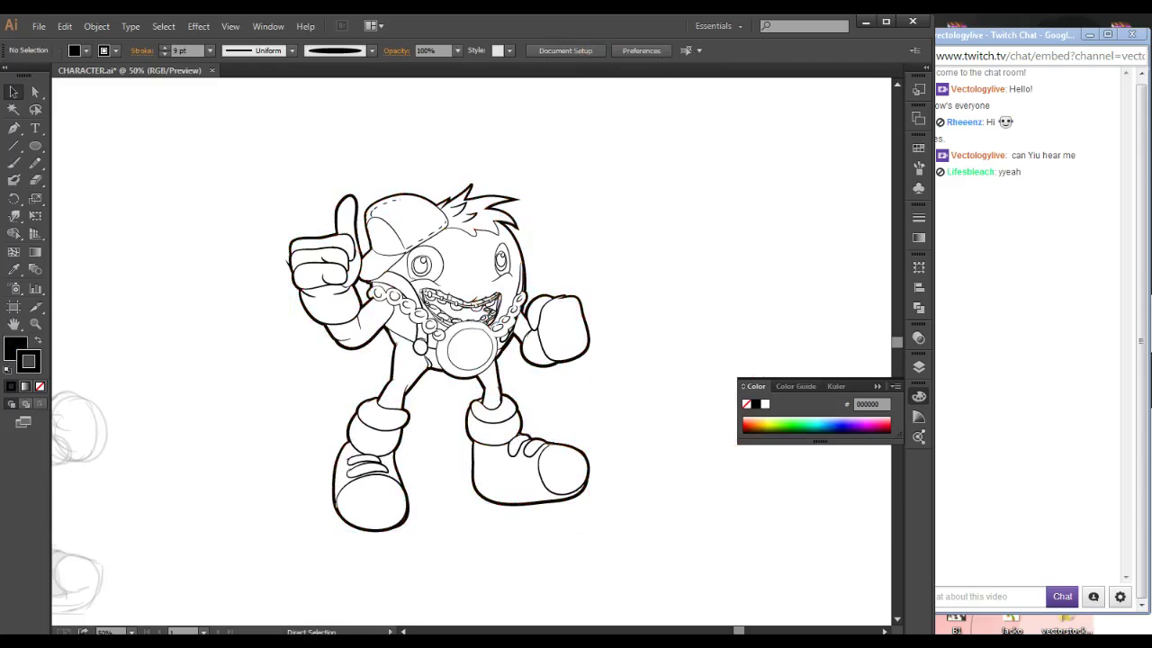
{"action": "left_click_drag", "start_coordinate": [477, 360], "coordinate": [526, 332]}
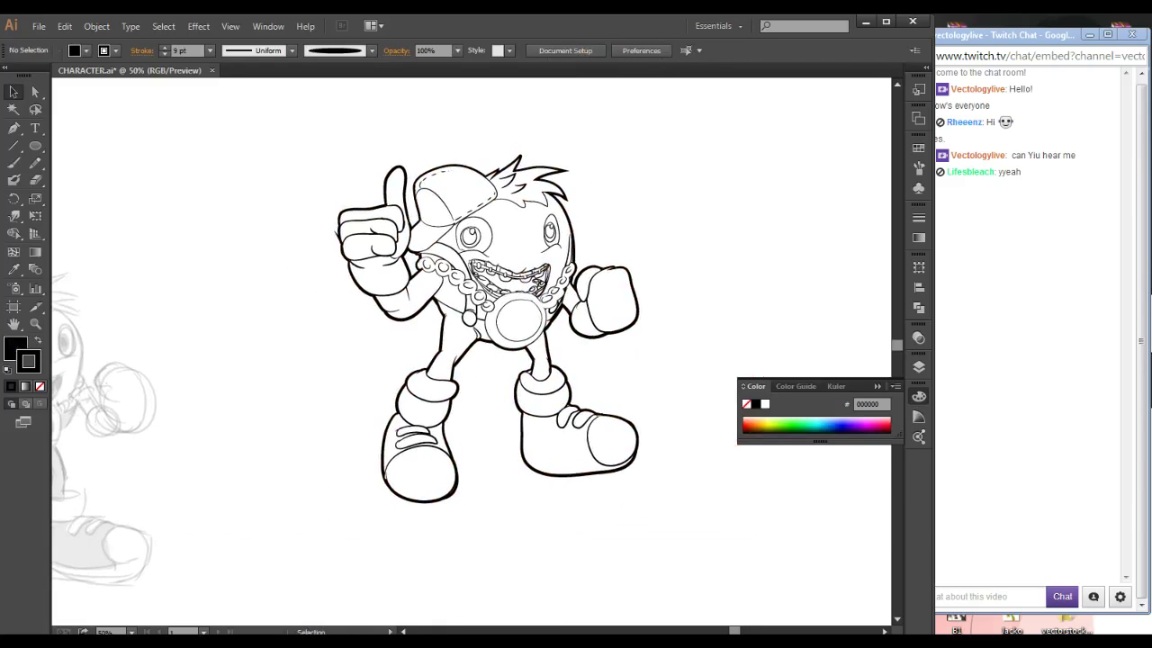
{"action": "left_click", "coordinate": [1094, 597]}
{"action": "left_click", "coordinate": [1094, 597]}
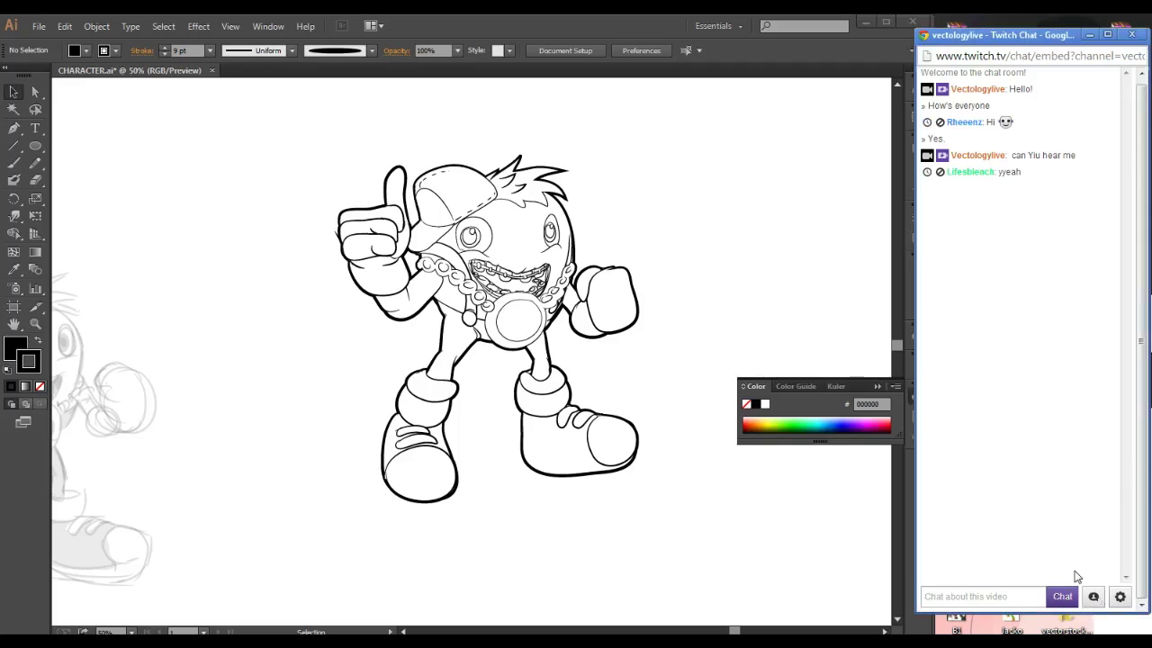
{"action": "left_click", "coordinate": [576, 324]}
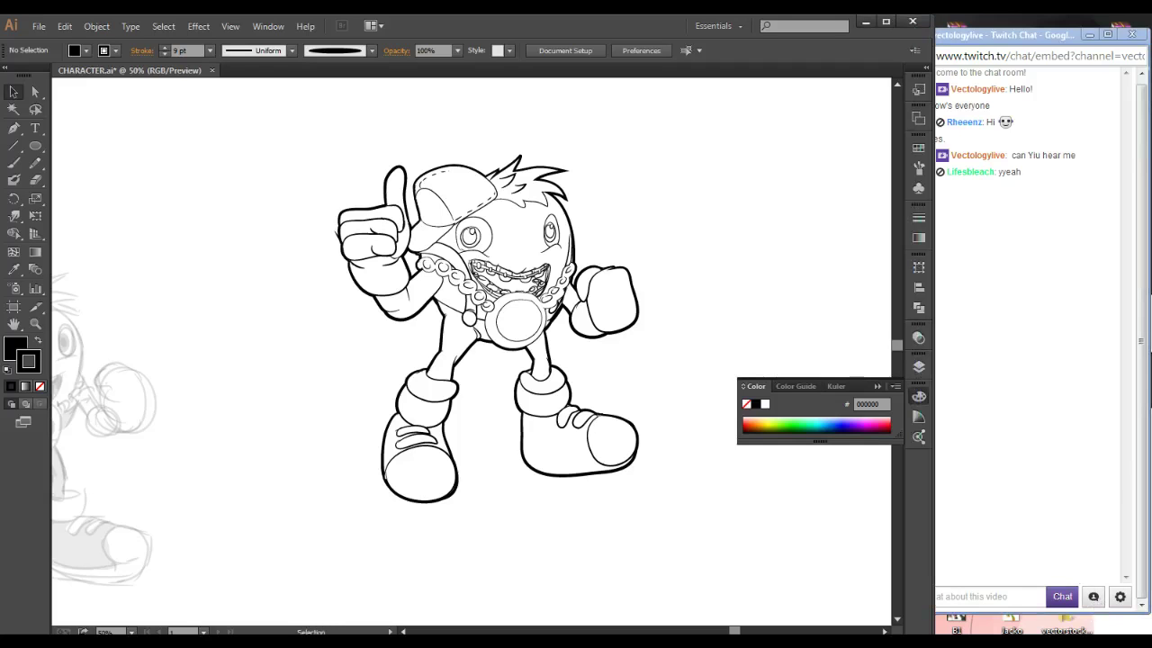
{"action": "left_click_drag", "start_coordinate": [576, 324], "coordinate": [492, 311]}
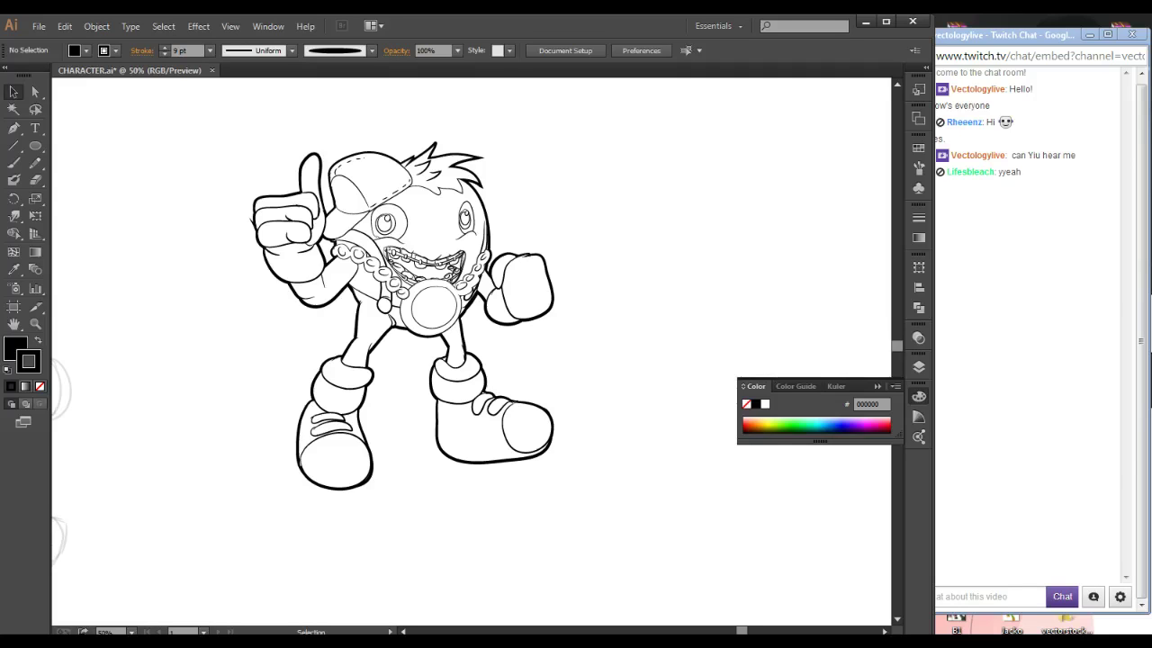
- Switch to XSplit Broadcaster and stop the live stream
{"action": "key", "text": "alt+Tab"}
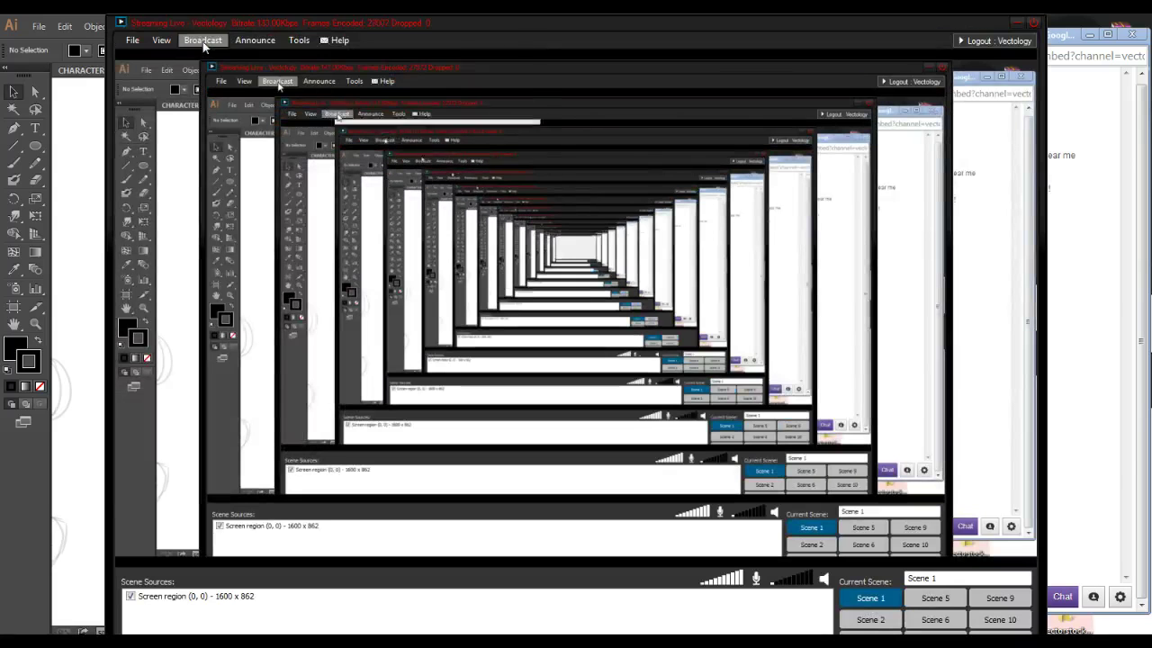
{"action": "left_click", "coordinate": [204, 42]}
{"action": "left_click", "coordinate": [236, 76]}
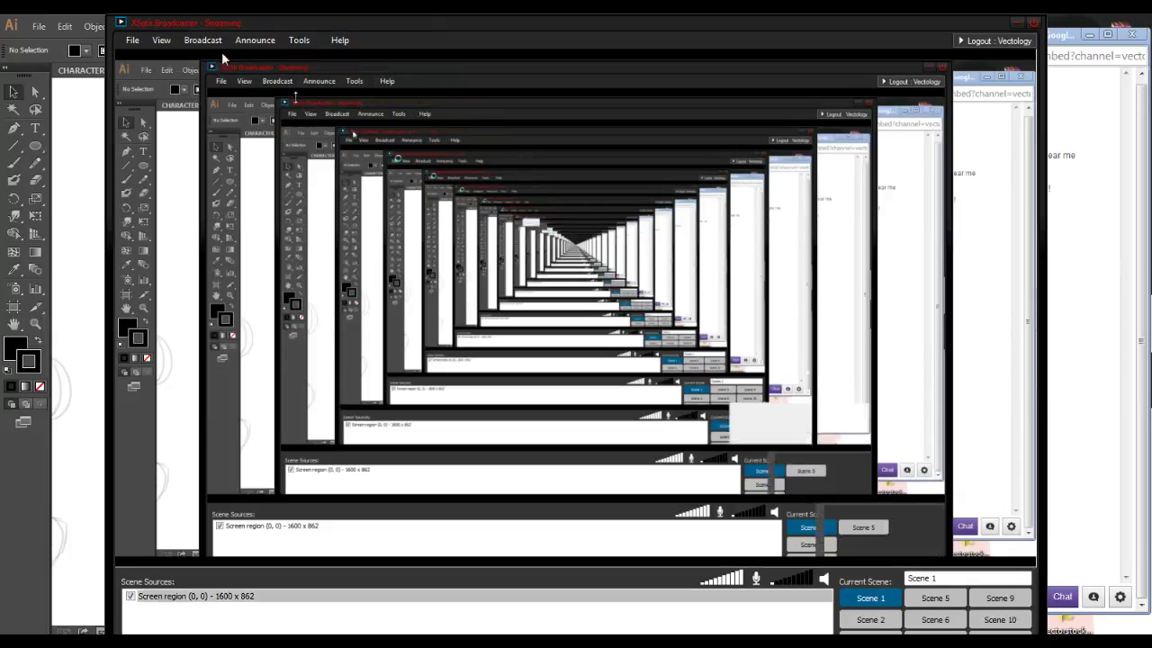